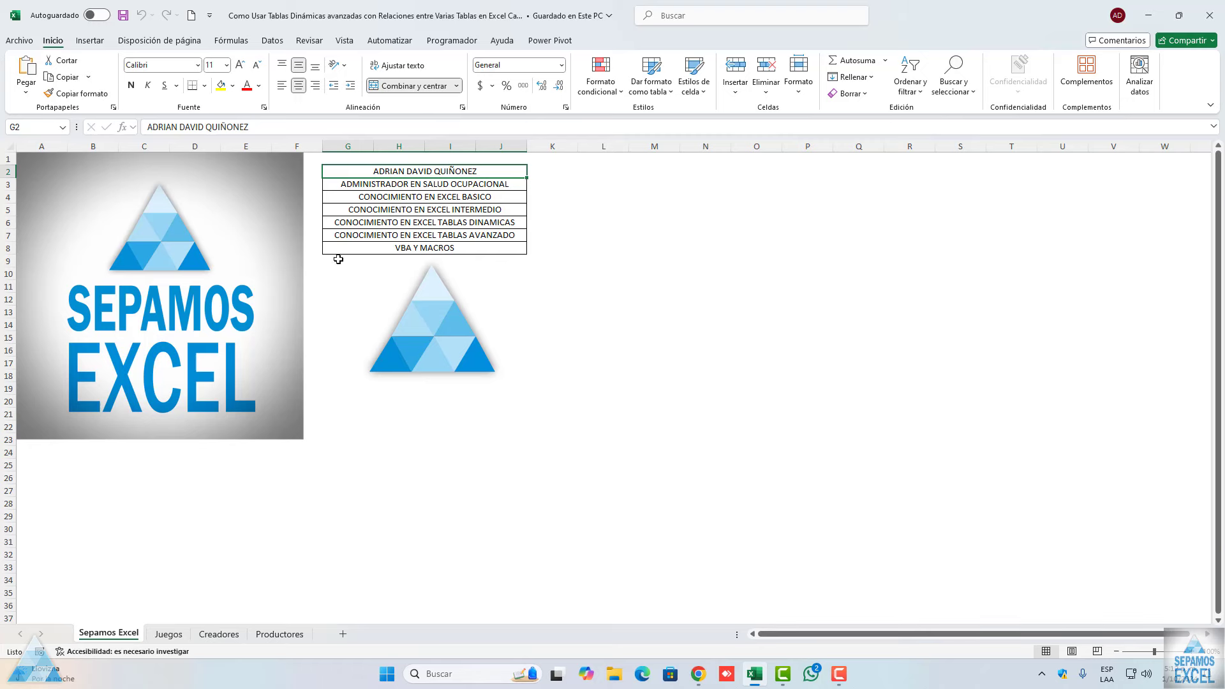
- Open the Juegos sheet with the console, release date and sales data
click(168, 633)
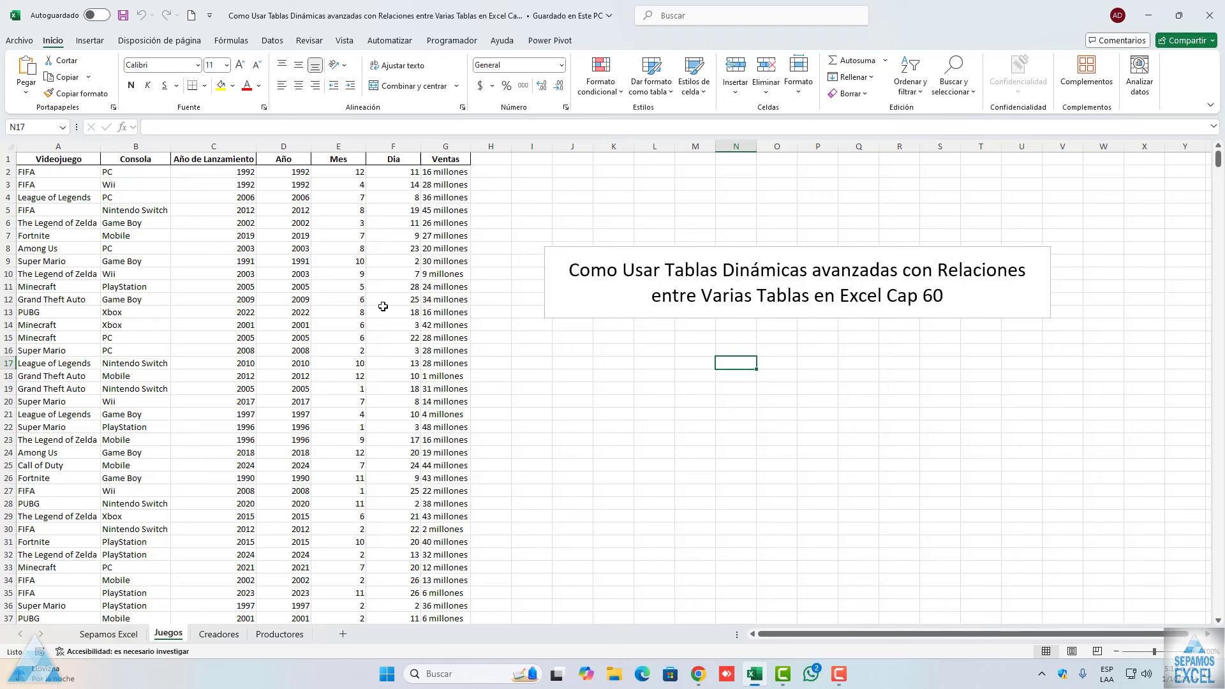
click(112, 248)
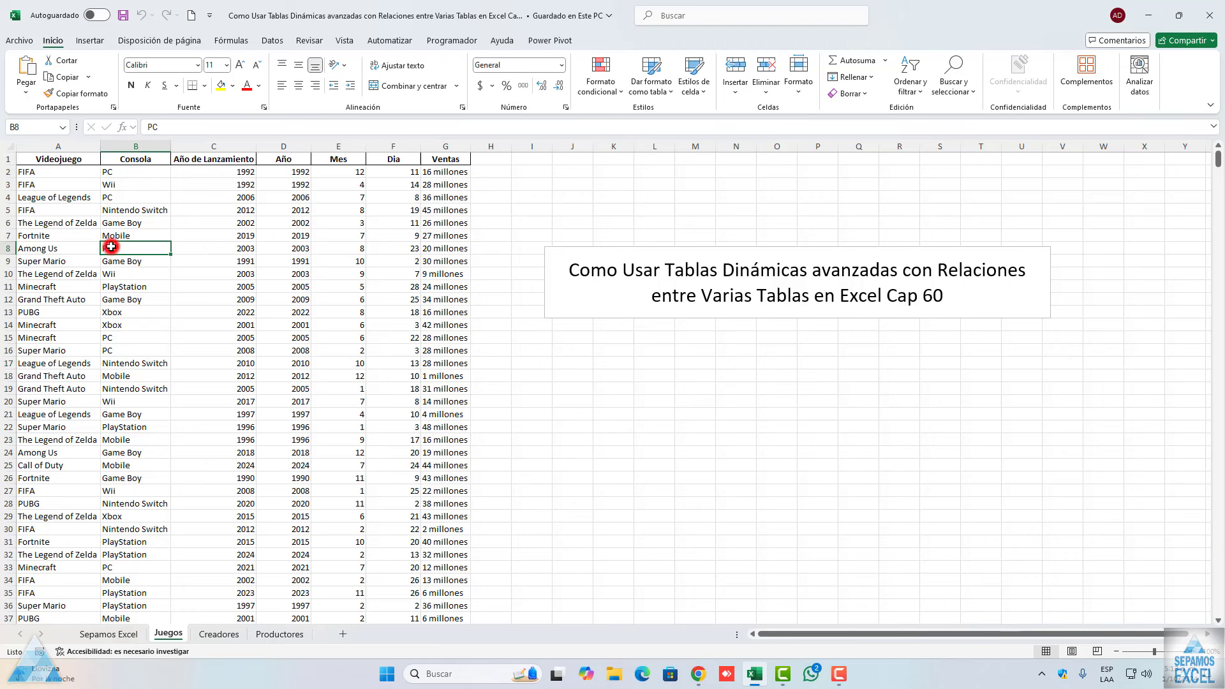
click(59, 161)
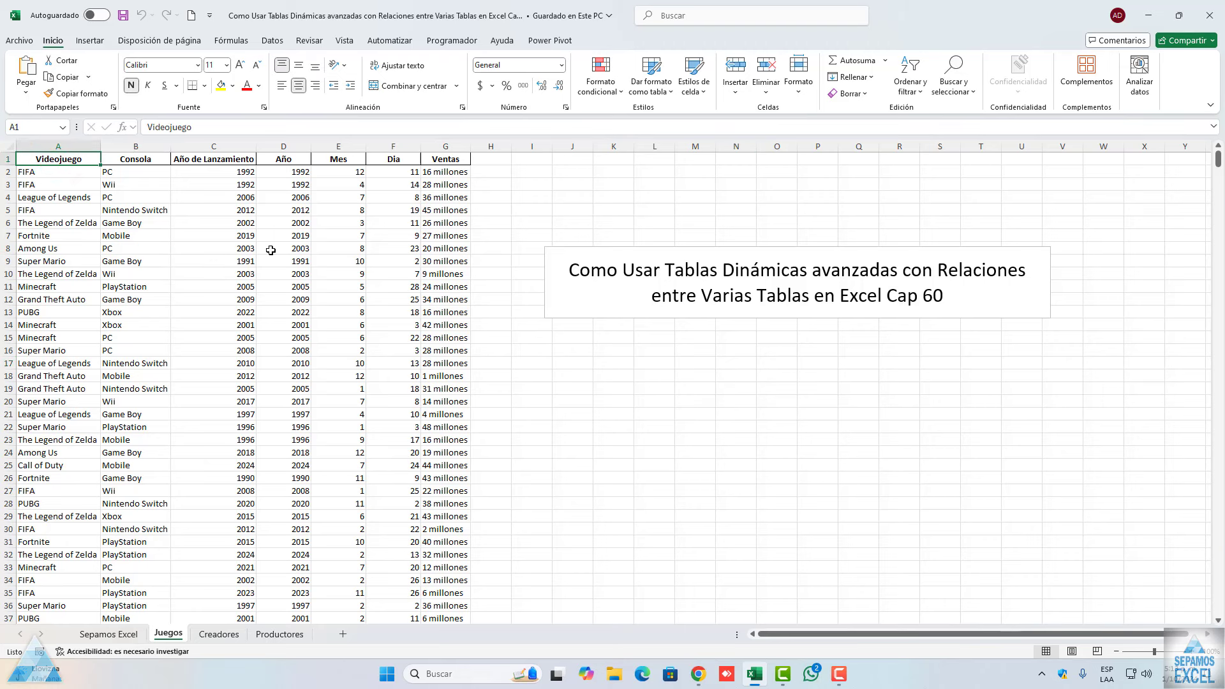
key(Right)
key(Right)
key(Left)
key(Left)
key(Right)
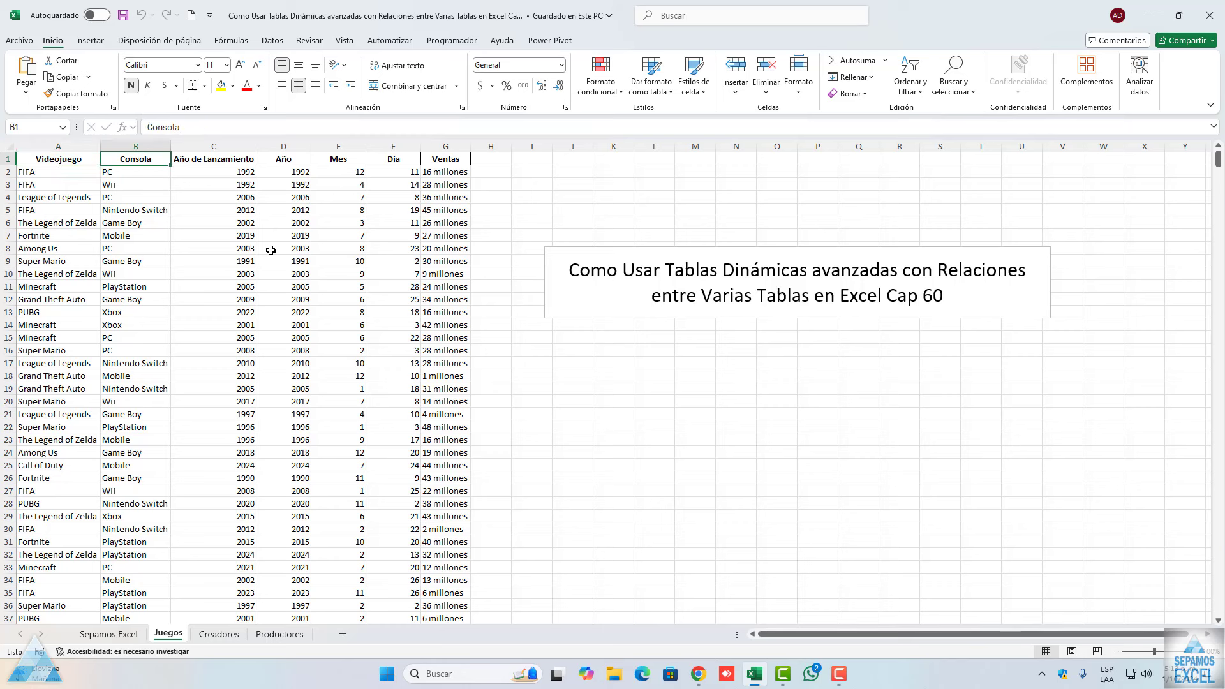
key(Right)
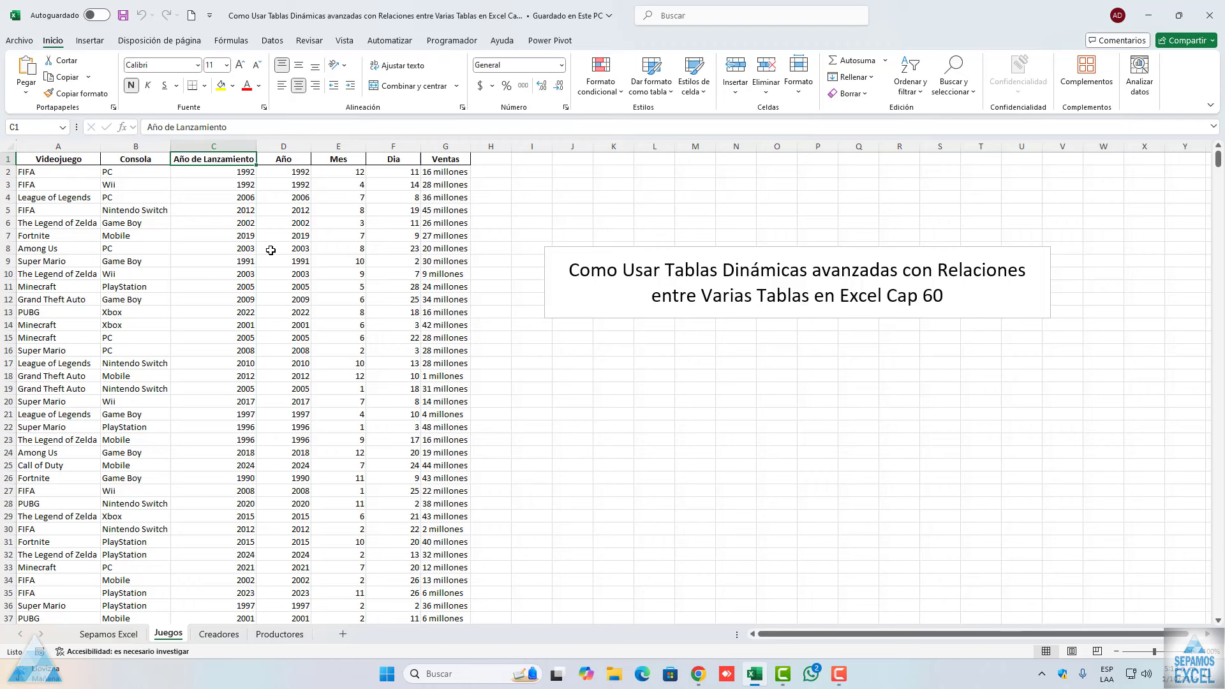
key(Right)
key(Right)
key(Right)
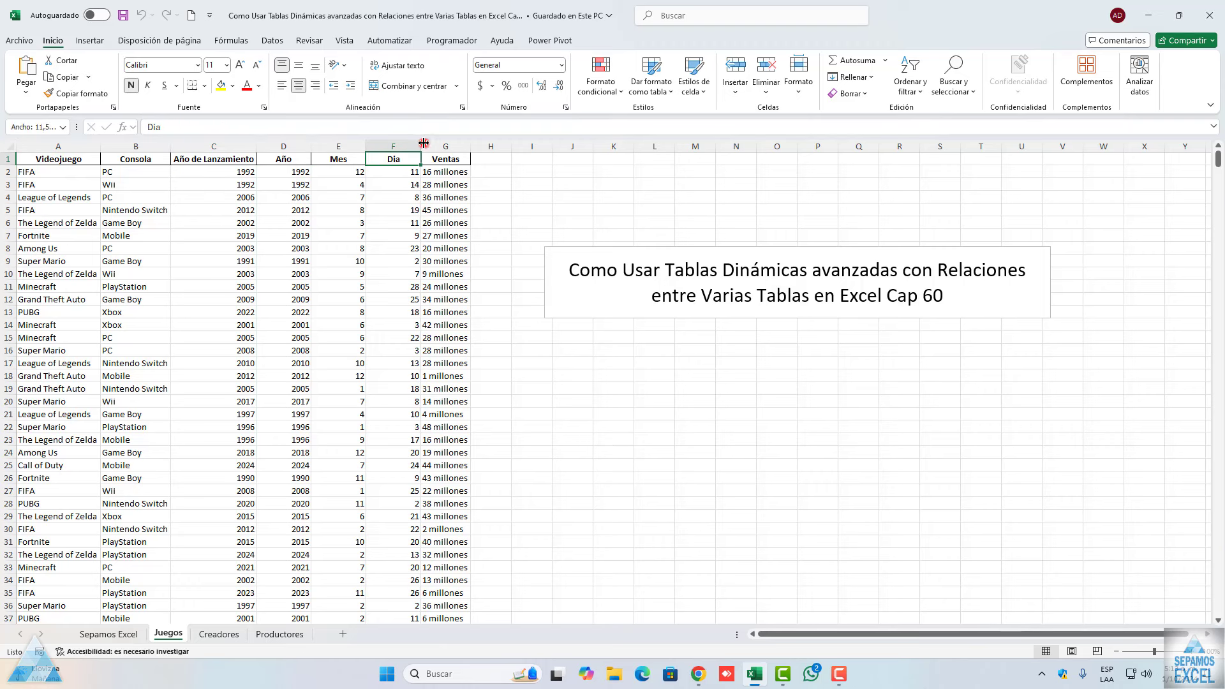
drag(424, 143, 421, 146)
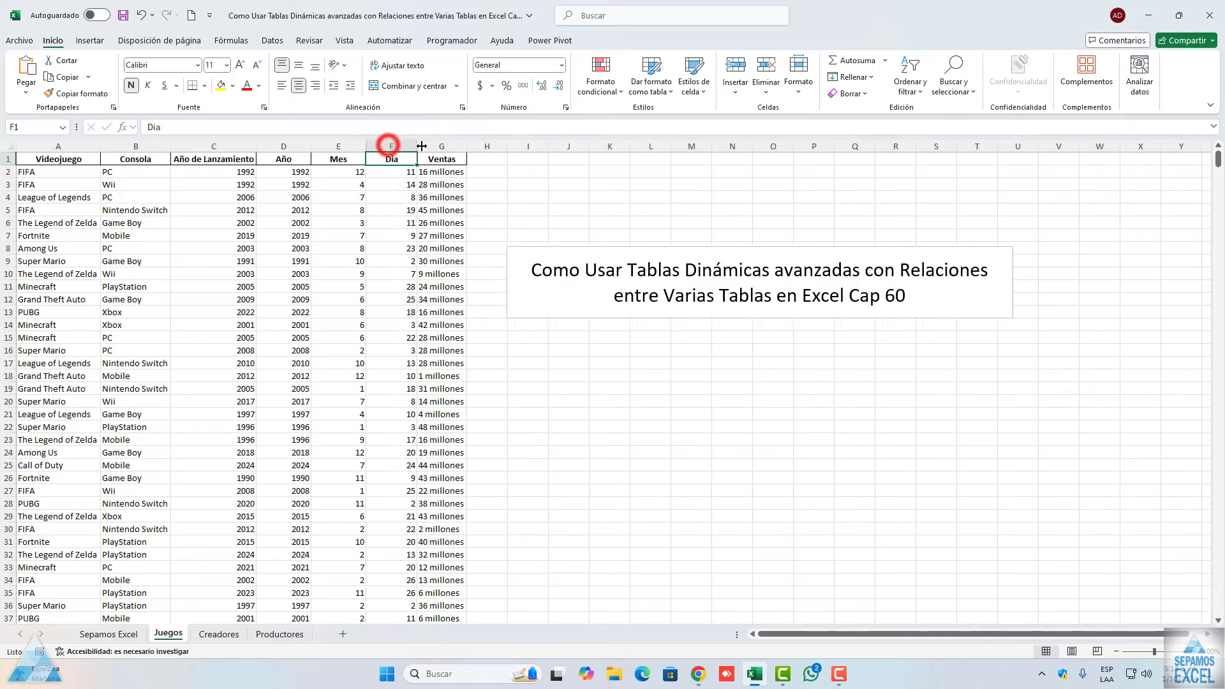
click(322, 272)
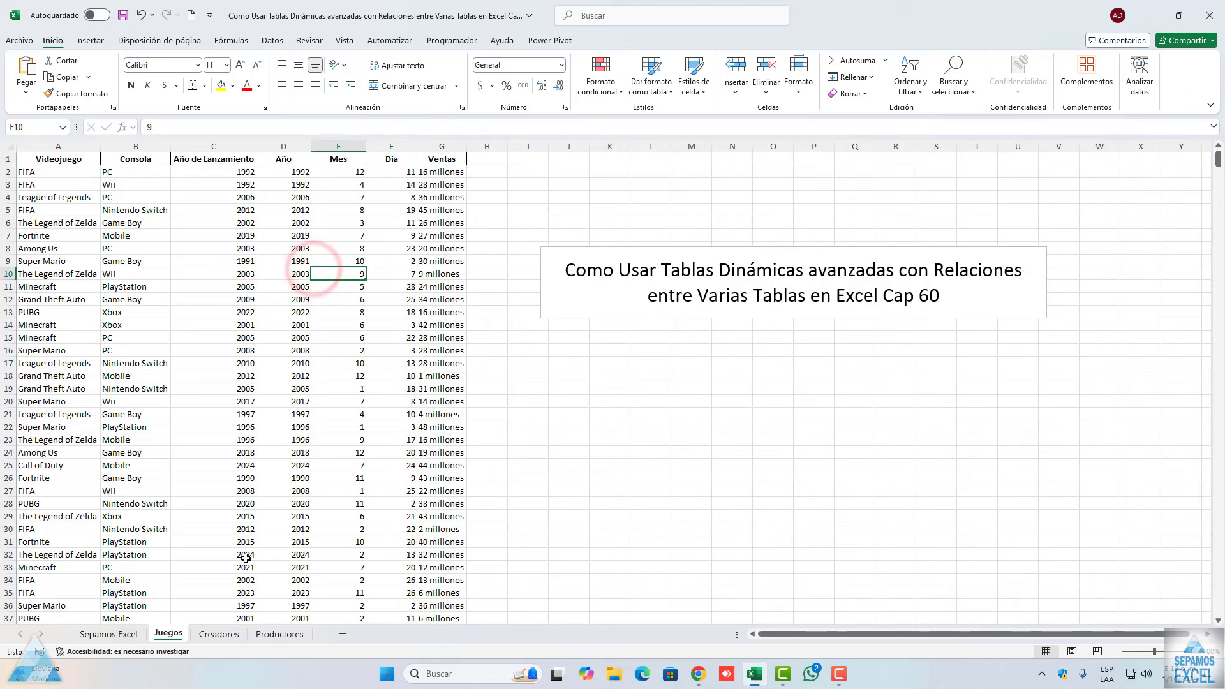
click(219, 634)
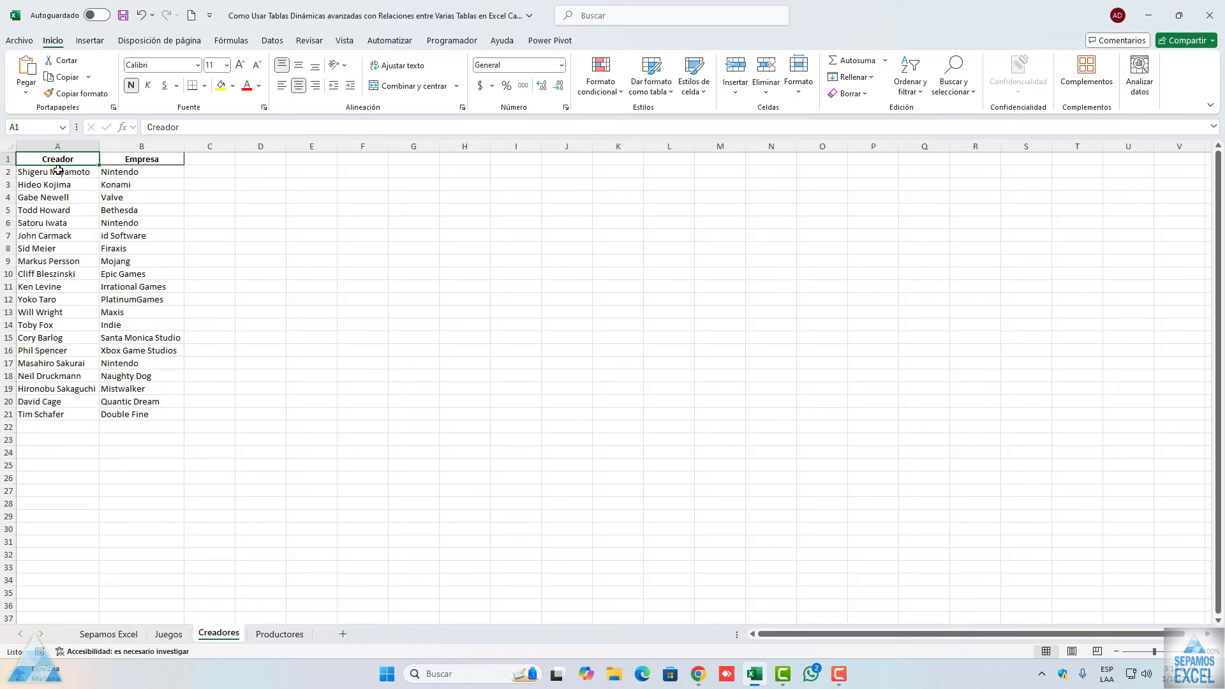
click(286, 635)
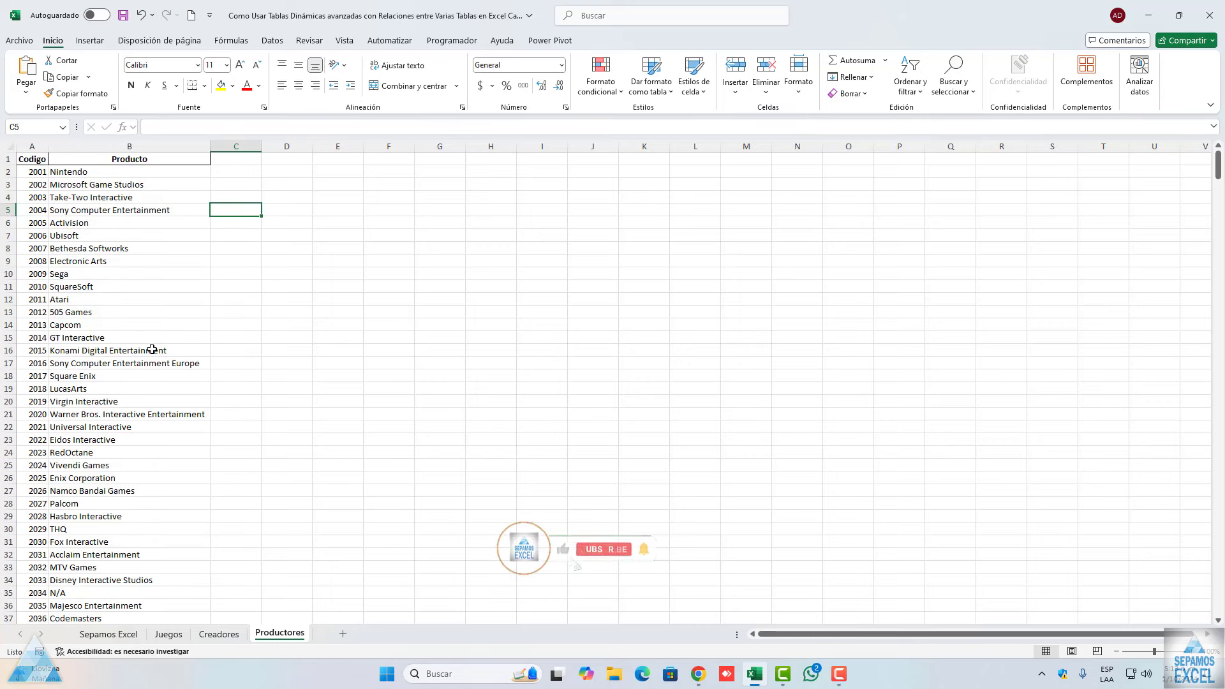
scroll(152, 350, down, 7)
scroll(153, 349, up, 6)
scroll(153, 350, up, 1)
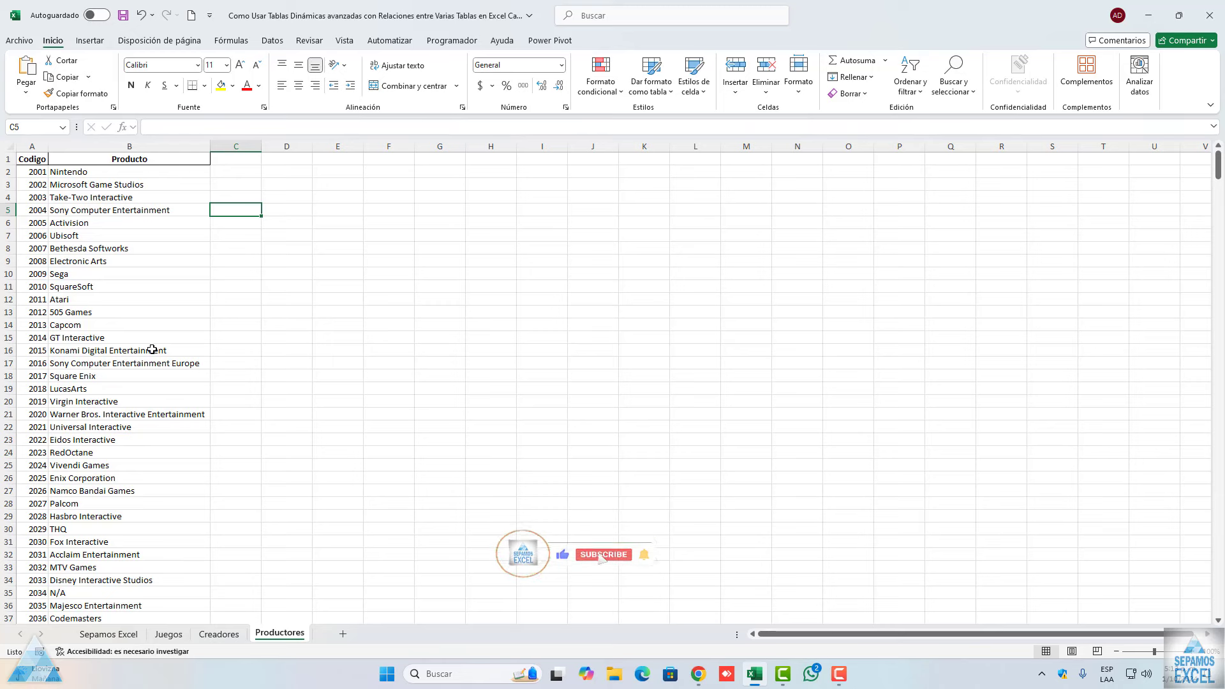
click(169, 634)
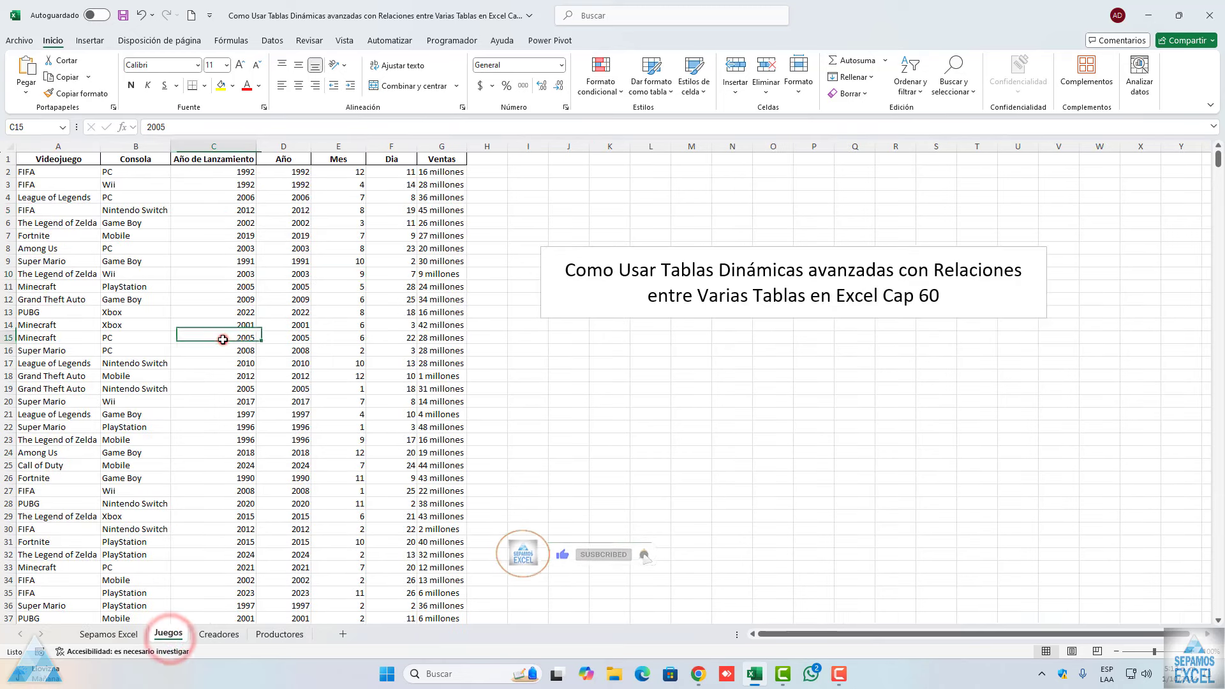
click(221, 341)
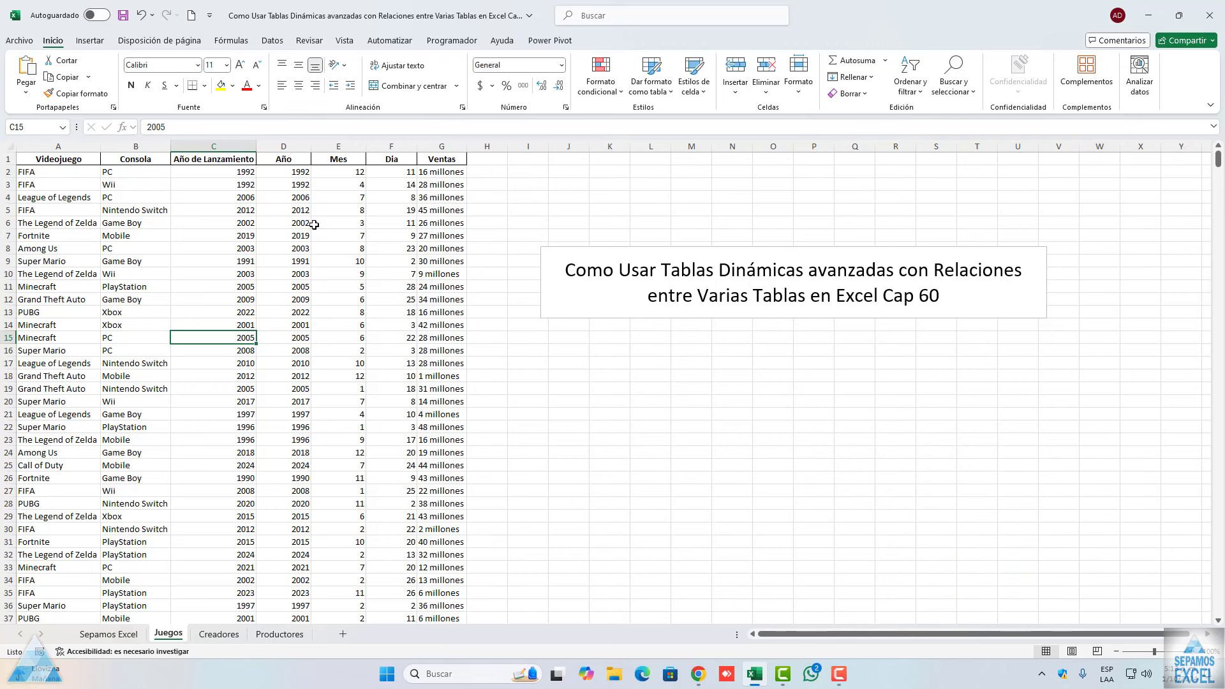
scroll(292, 313, down, 2)
scroll(289, 312, up, 1)
scroll(289, 313, up, 1)
click(216, 634)
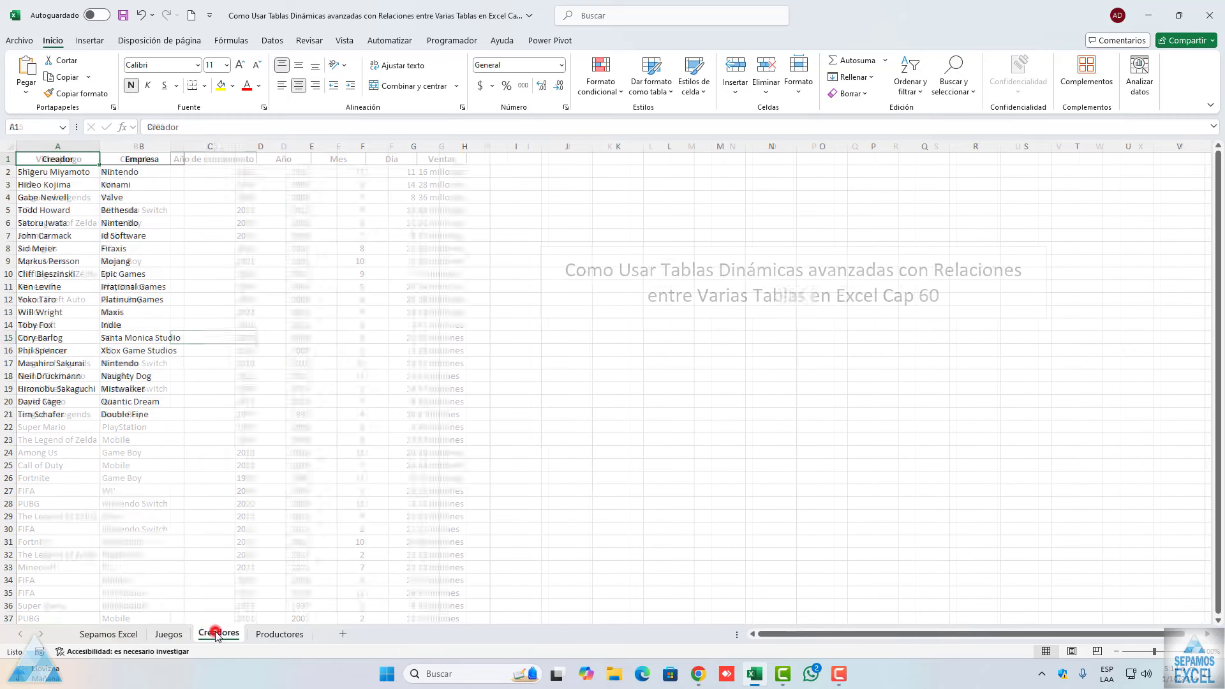
click(276, 634)
click(169, 632)
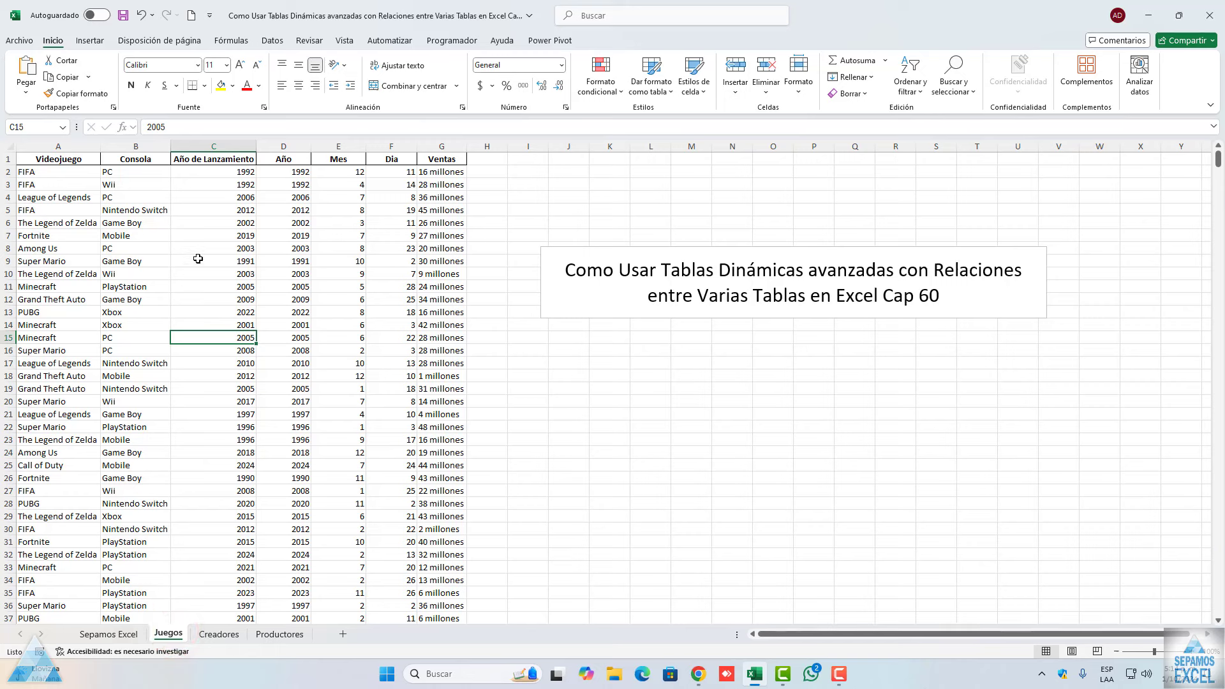
click(204, 188)
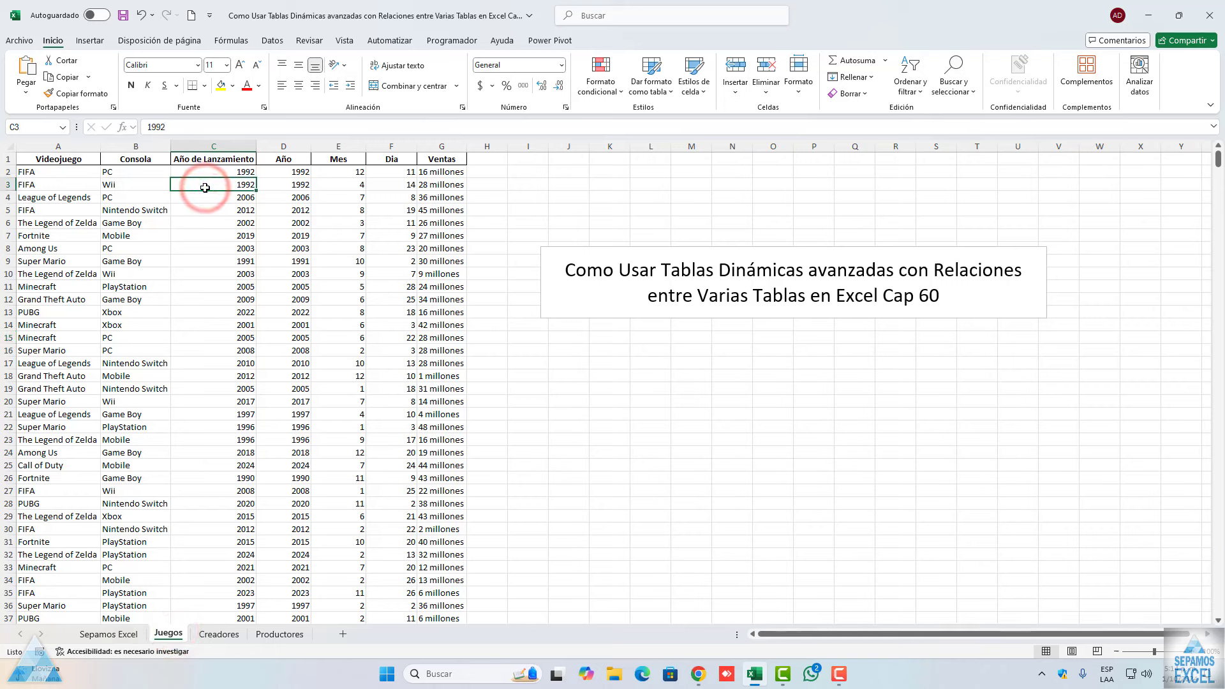
- Convert the Juegos data range A1:G1001 into a table named JUEGOS
key(ctrl+t)
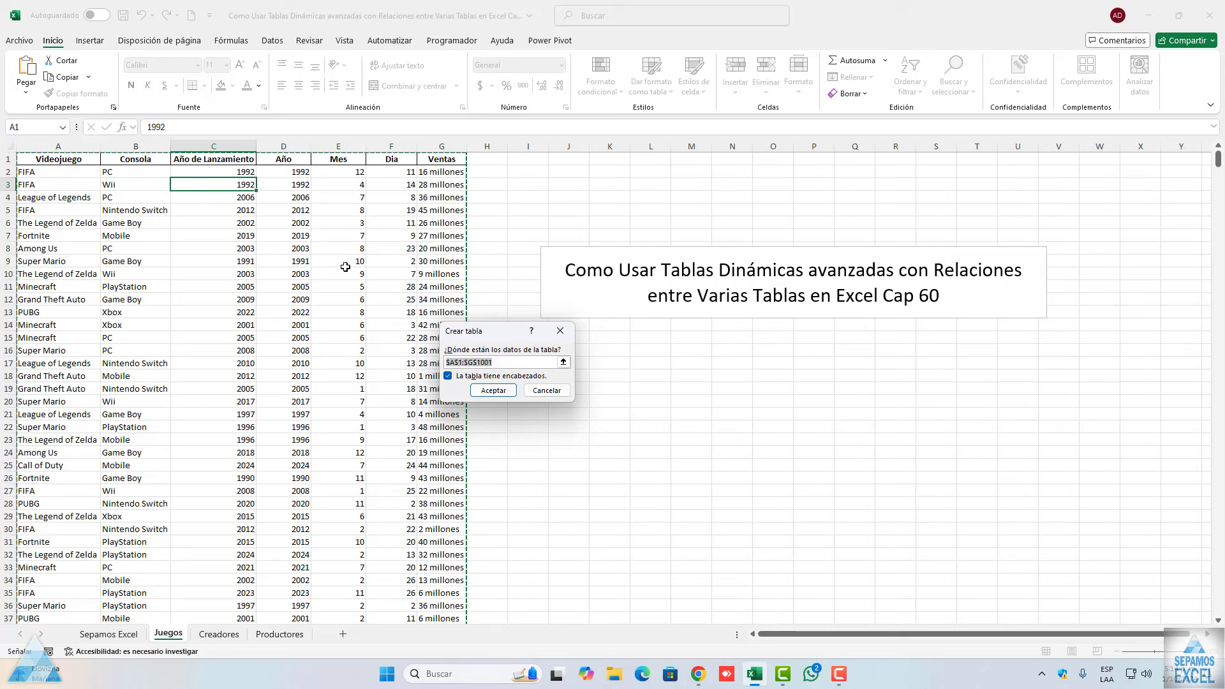
drag(488, 340, 419, 300)
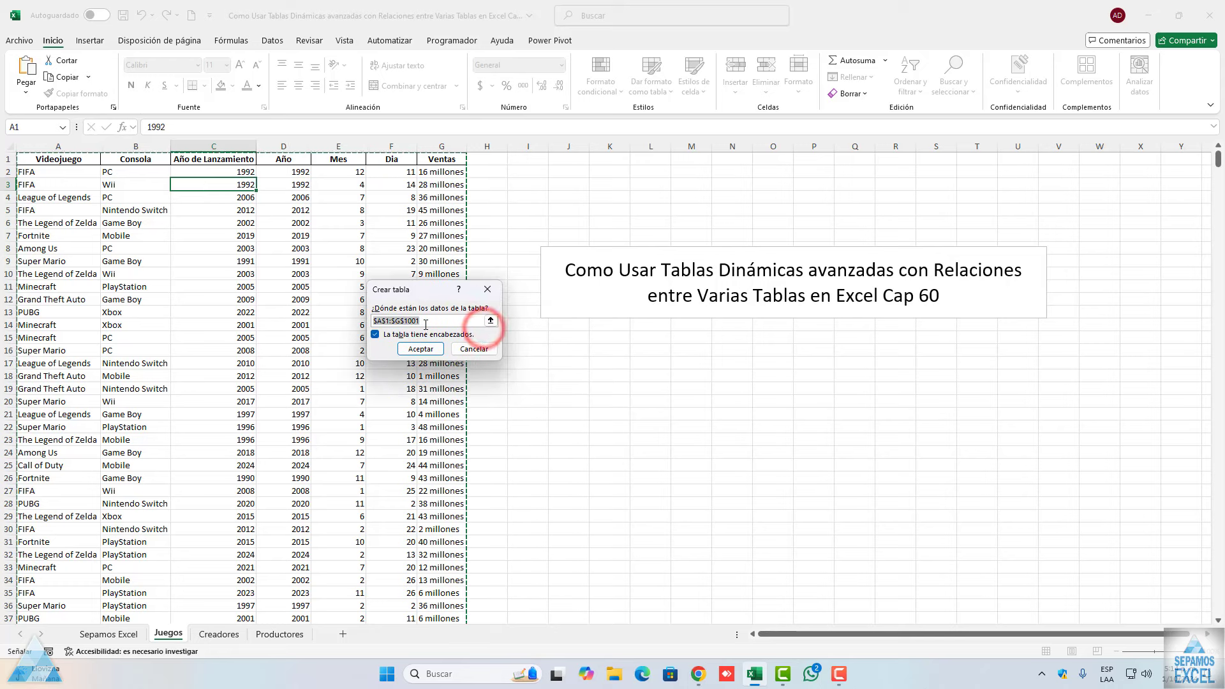
click(424, 351)
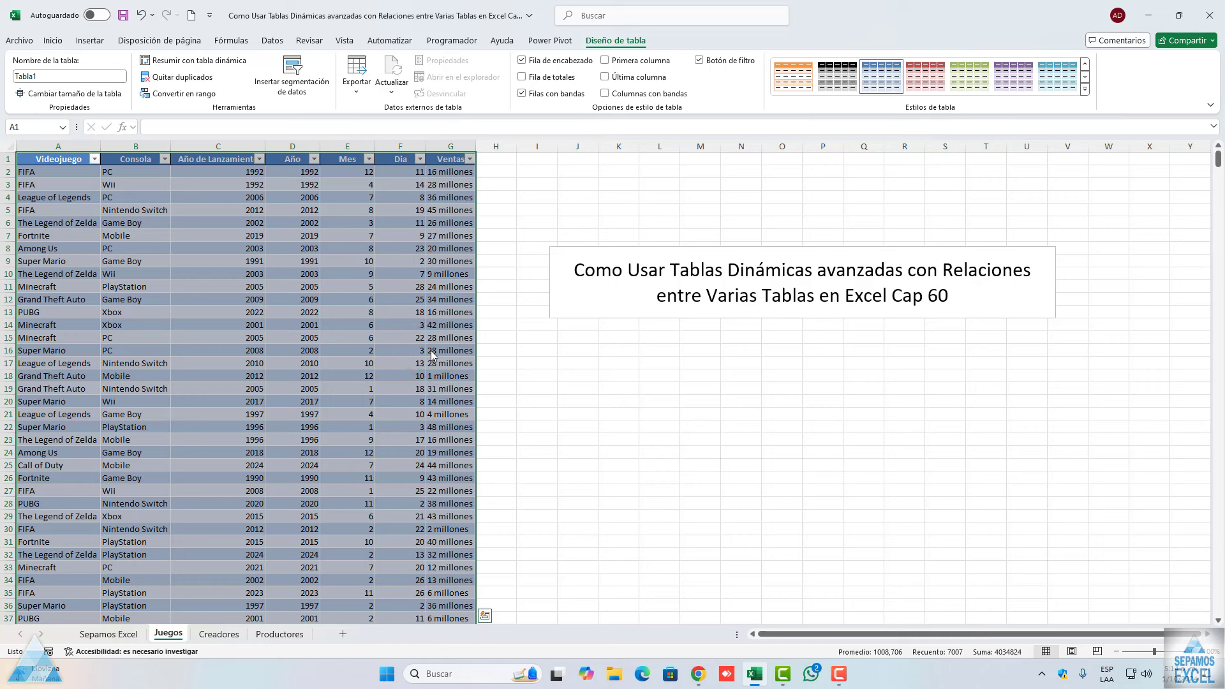
click(76, 77)
key(BackSpace)
text(JUEGOS)
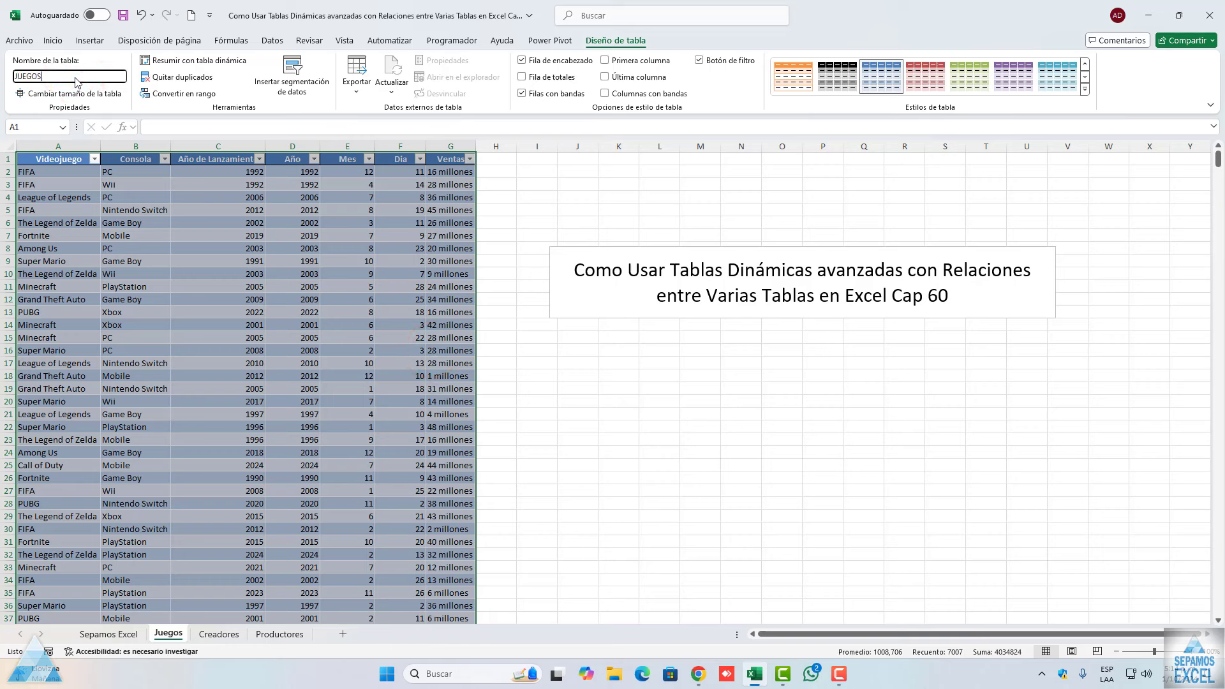
key(Return)
click(309, 298)
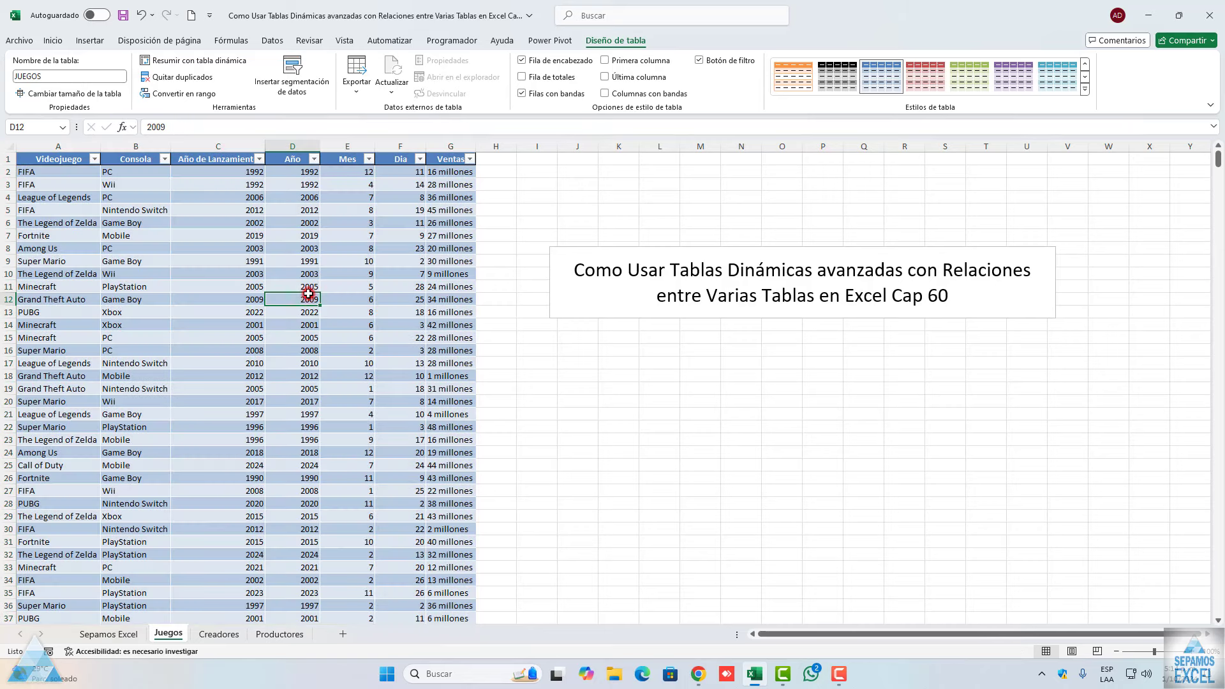
- Convert the Creadores list A1:B21 into a table named CREADOR
click(220, 634)
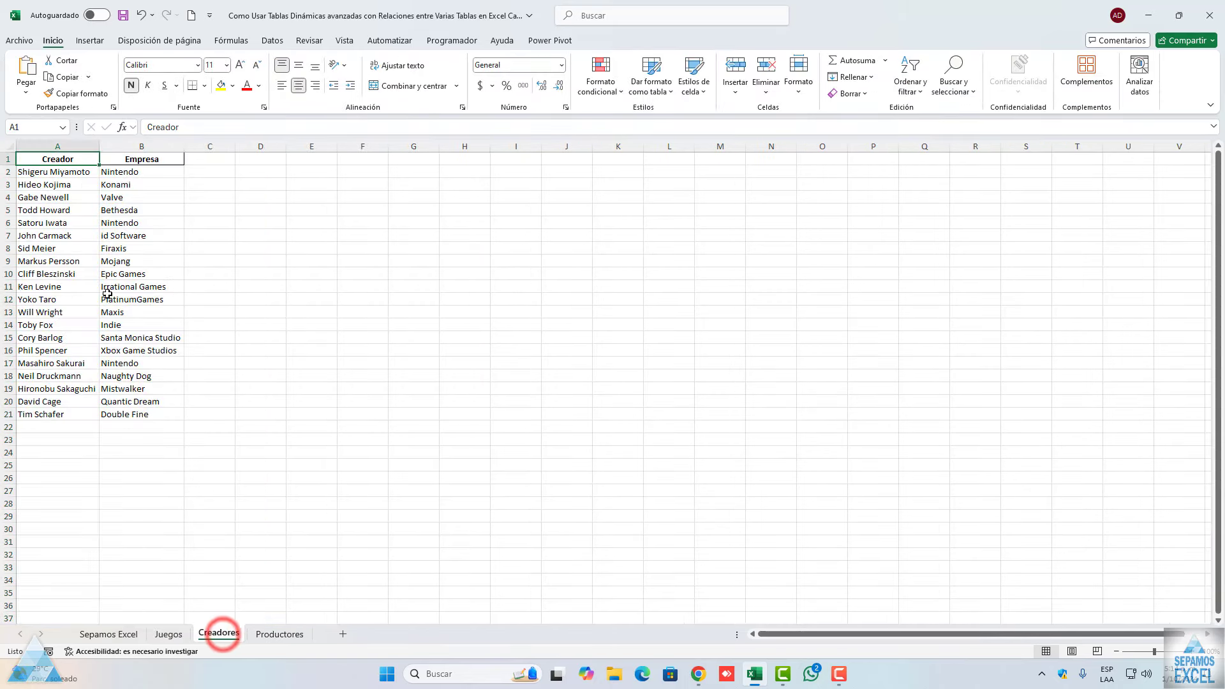
click(107, 277)
key(ctrl+t)
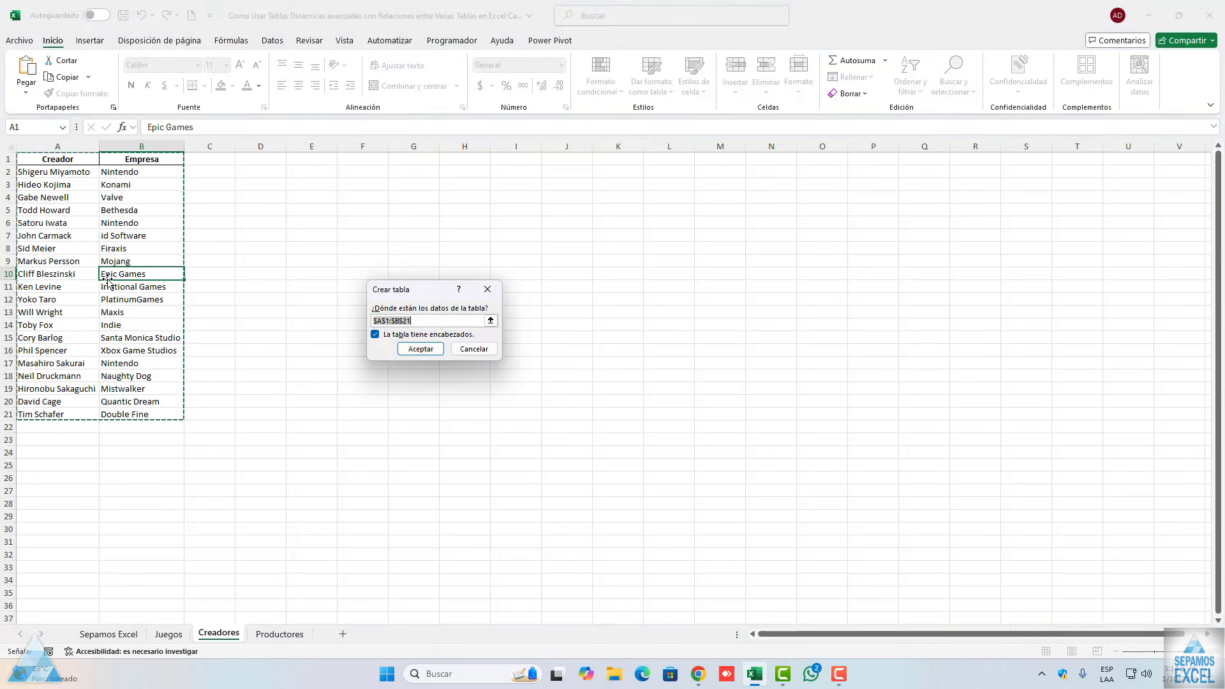
click(420, 348)
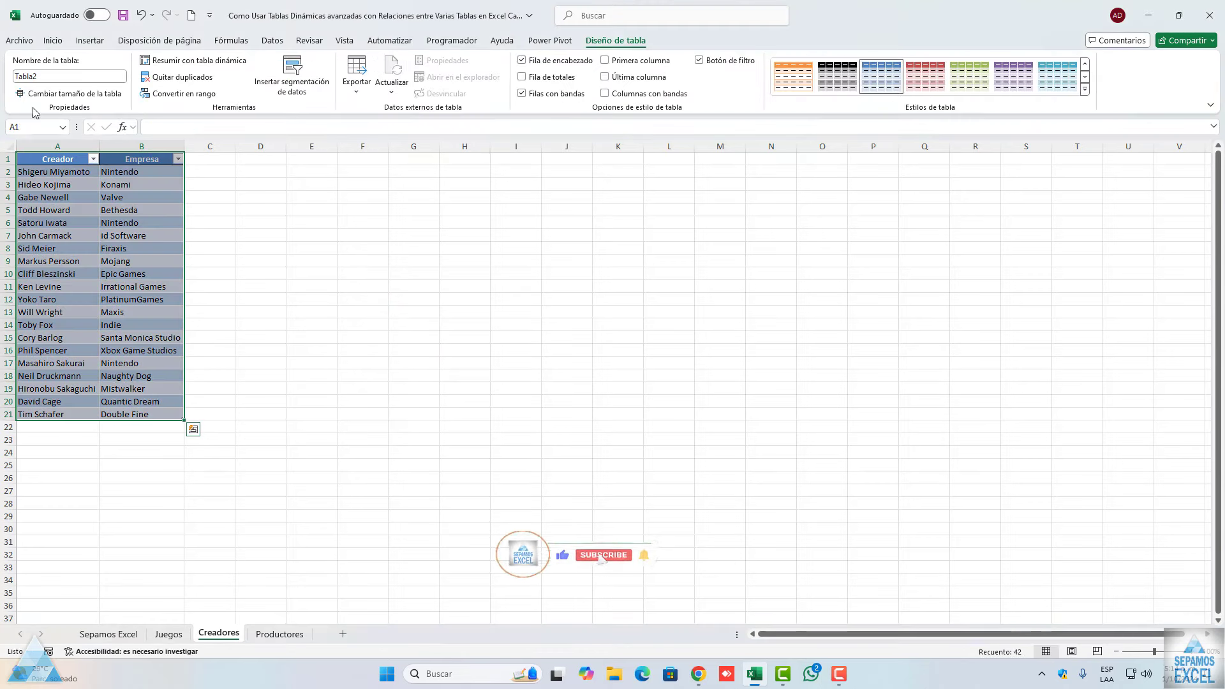
click(69, 76)
text(CREADOR)
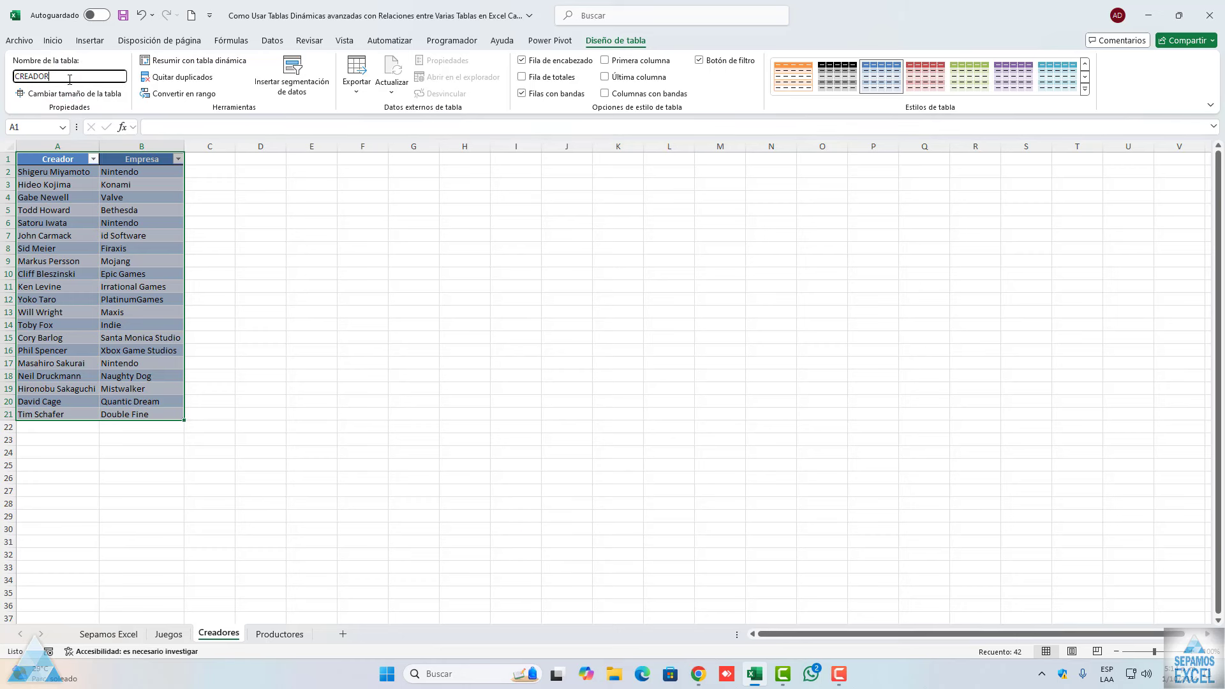
- Convert the Productores list A1:B580 into a table named PRODUCTO, then return to Juegos
click(281, 634)
click(130, 249)
key(ctrl+t)
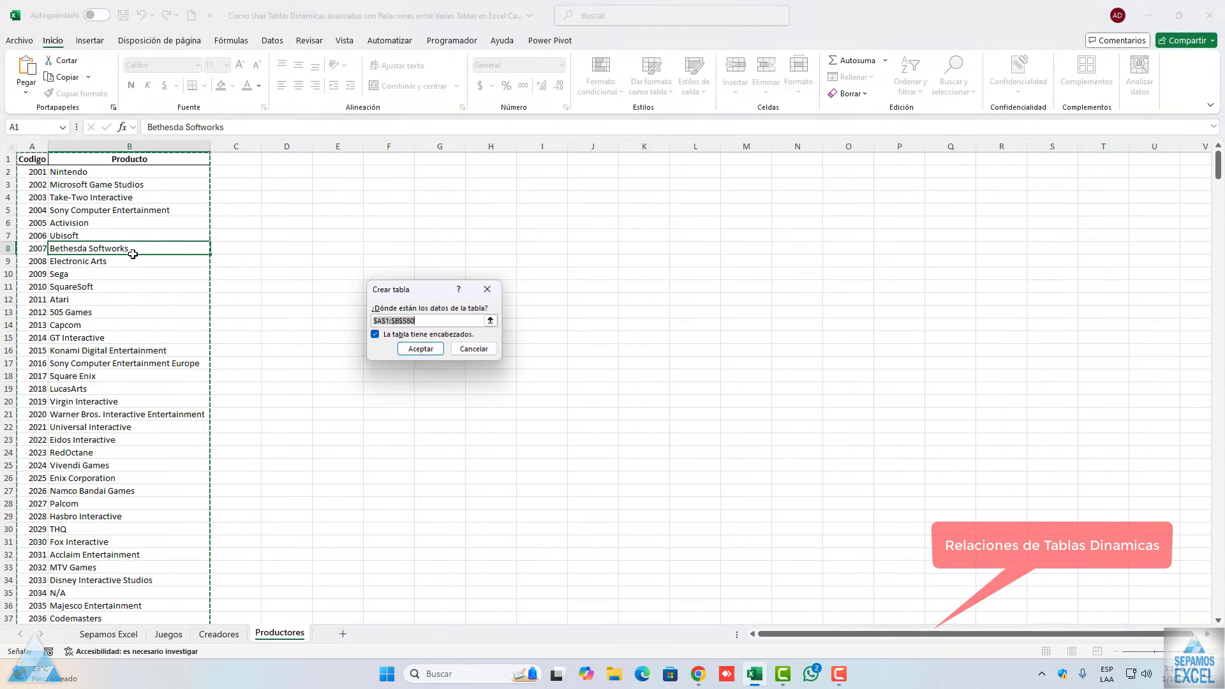
click(420, 348)
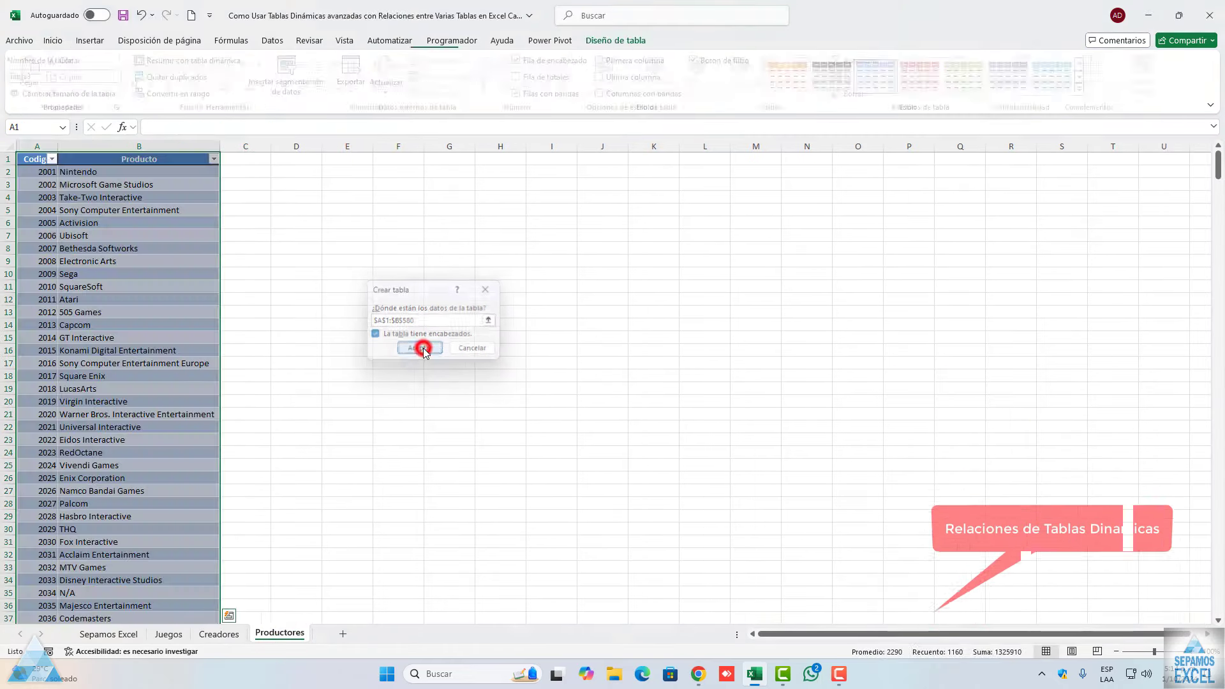
click(58, 77)
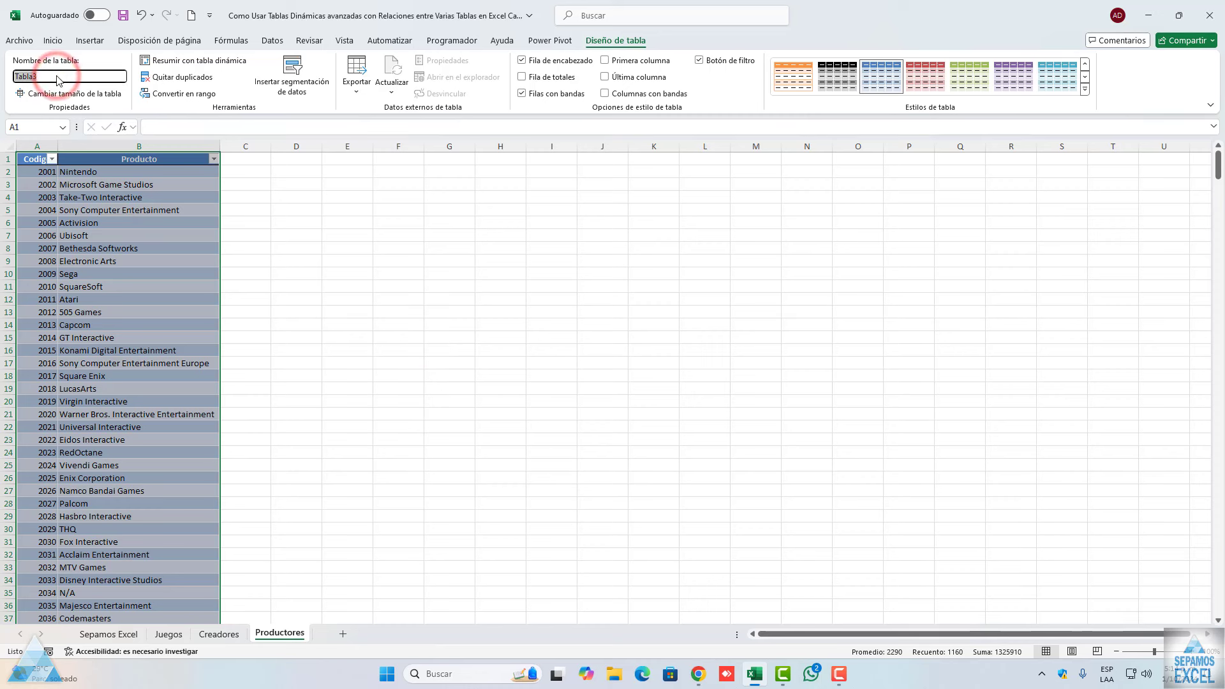
key(BackSpace)
text(PRODUCTO)
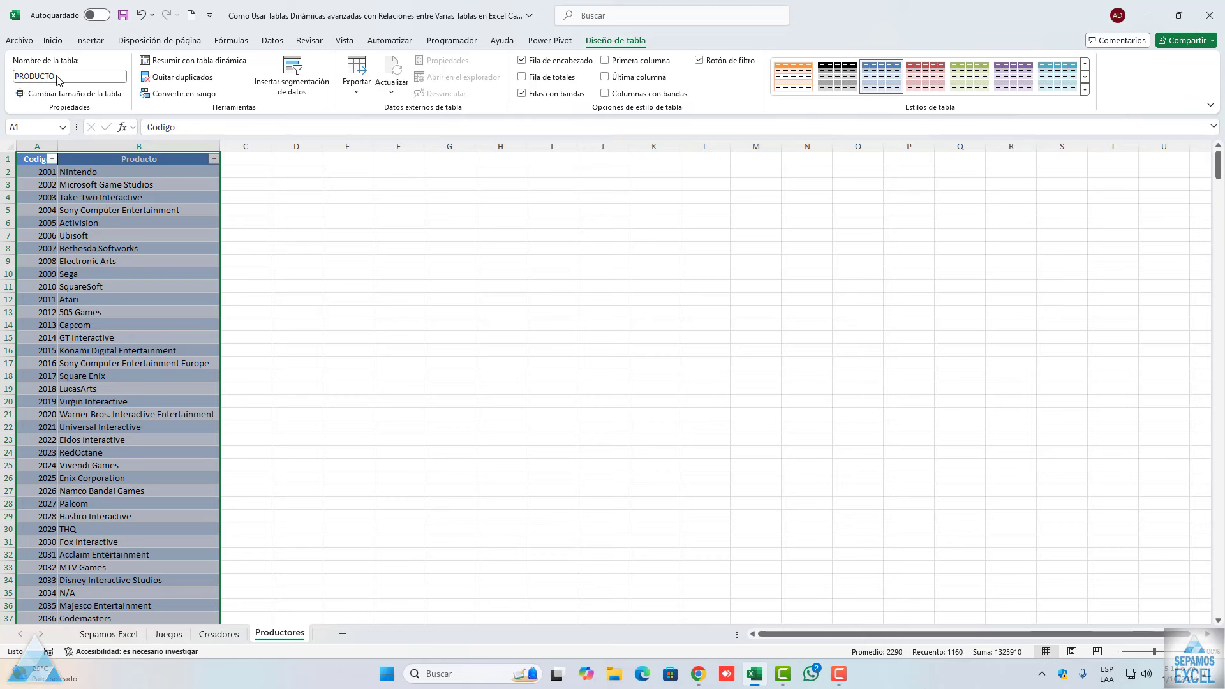
click(107, 229)
click(169, 633)
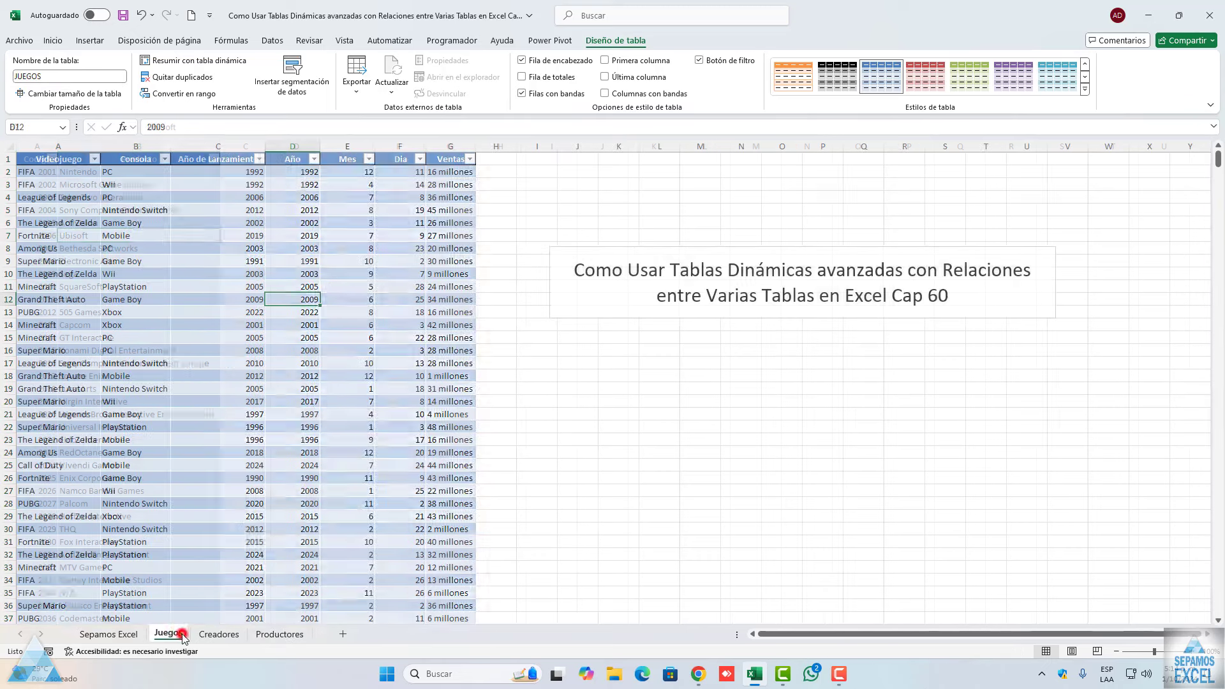
- Open Administrar relaciones from Datos > Modelo de datos > Relaciones, showing no relationships yet
click(237, 273)
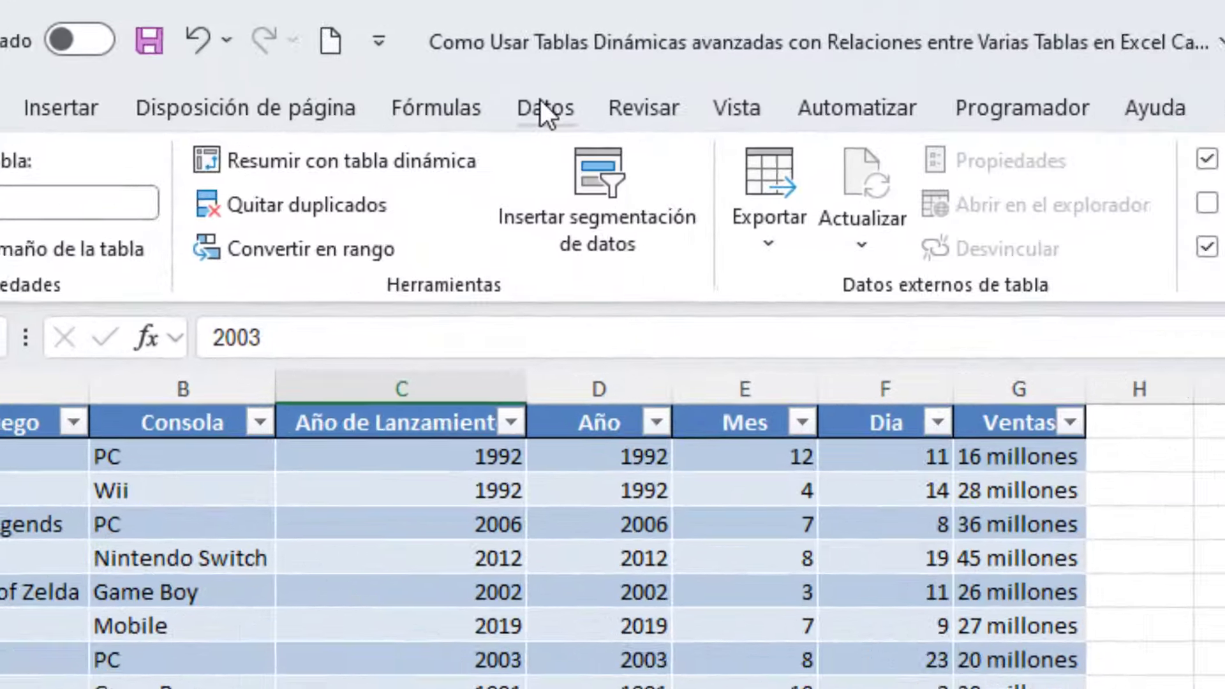
click(273, 41)
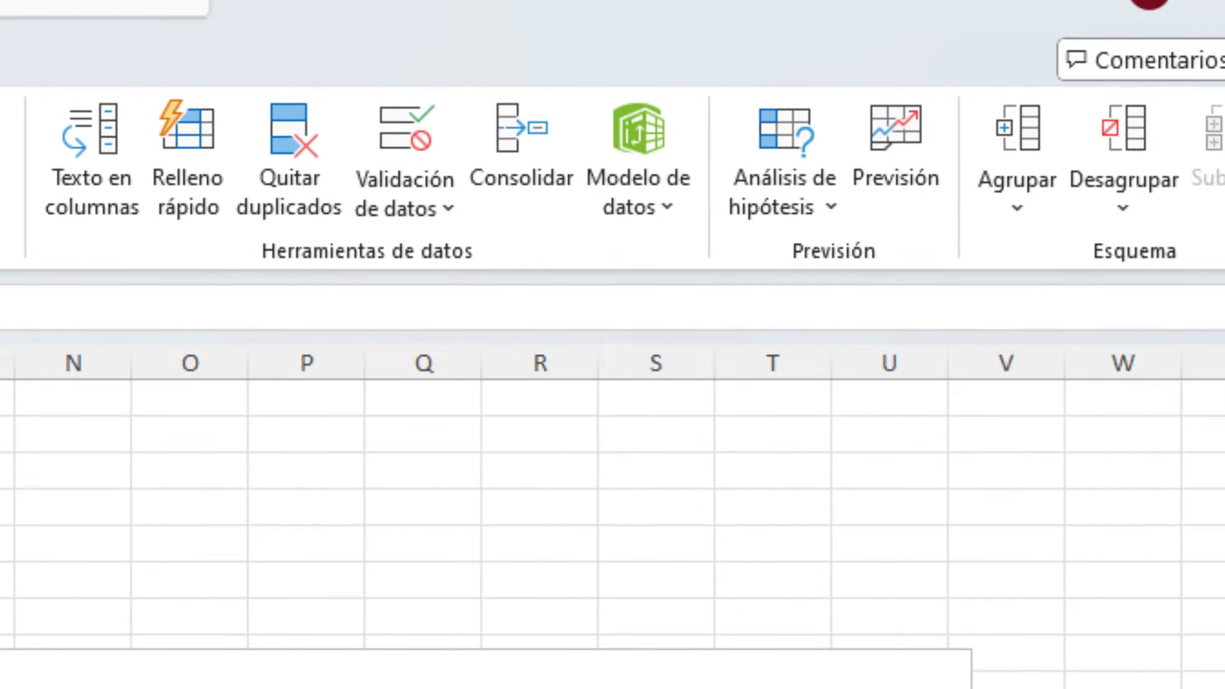
click(667, 216)
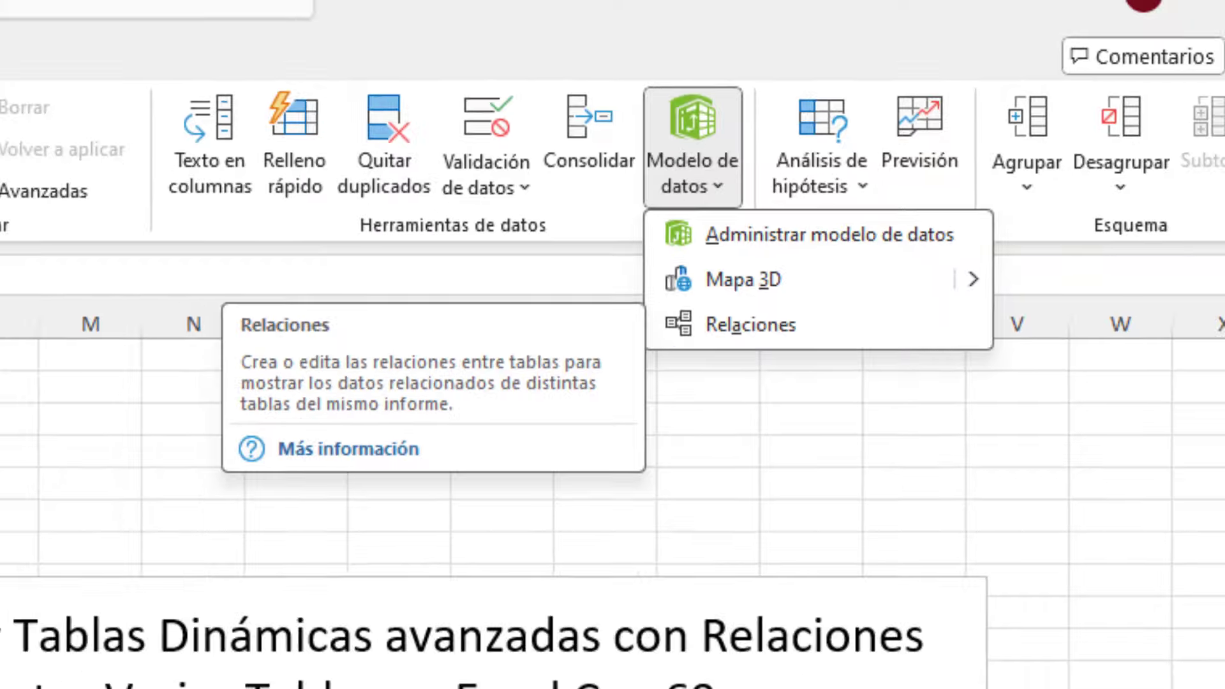
click(502, 312)
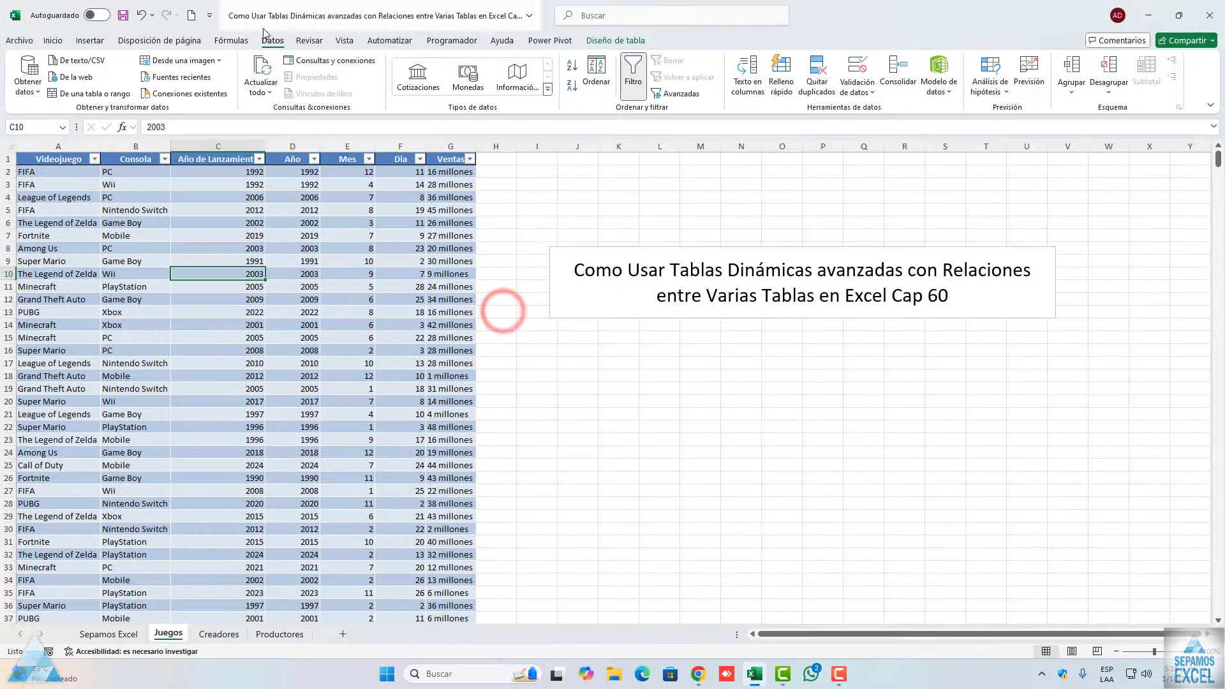
click(264, 33)
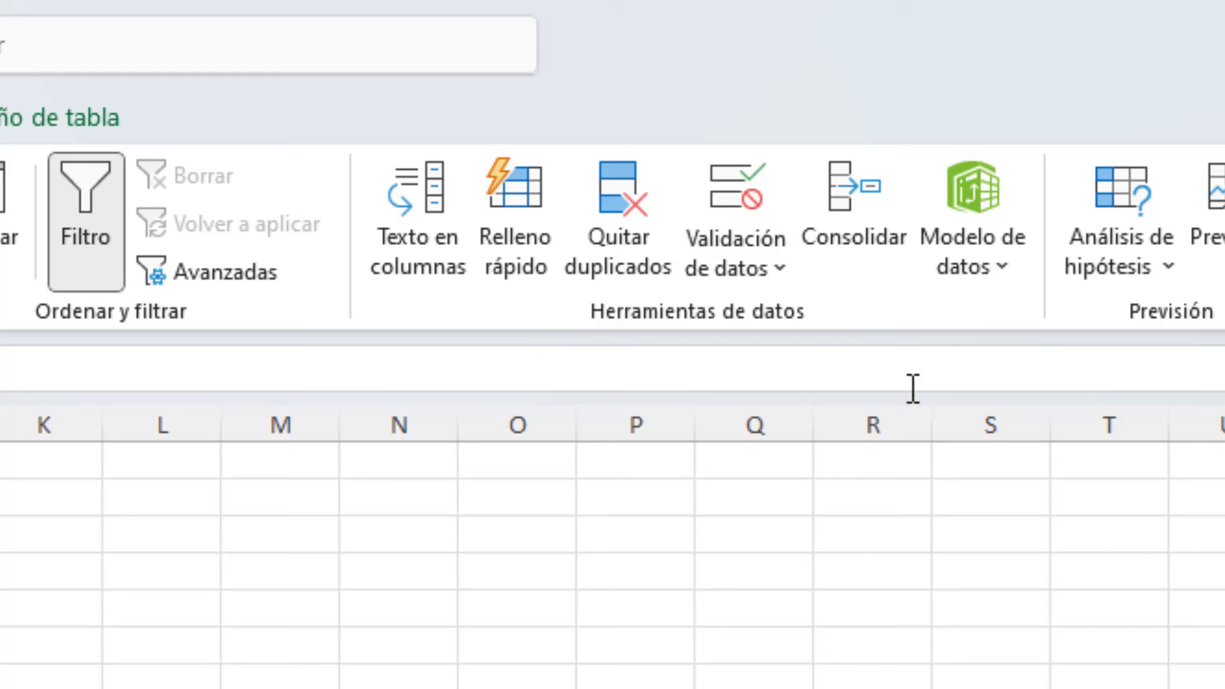
click(1006, 268)
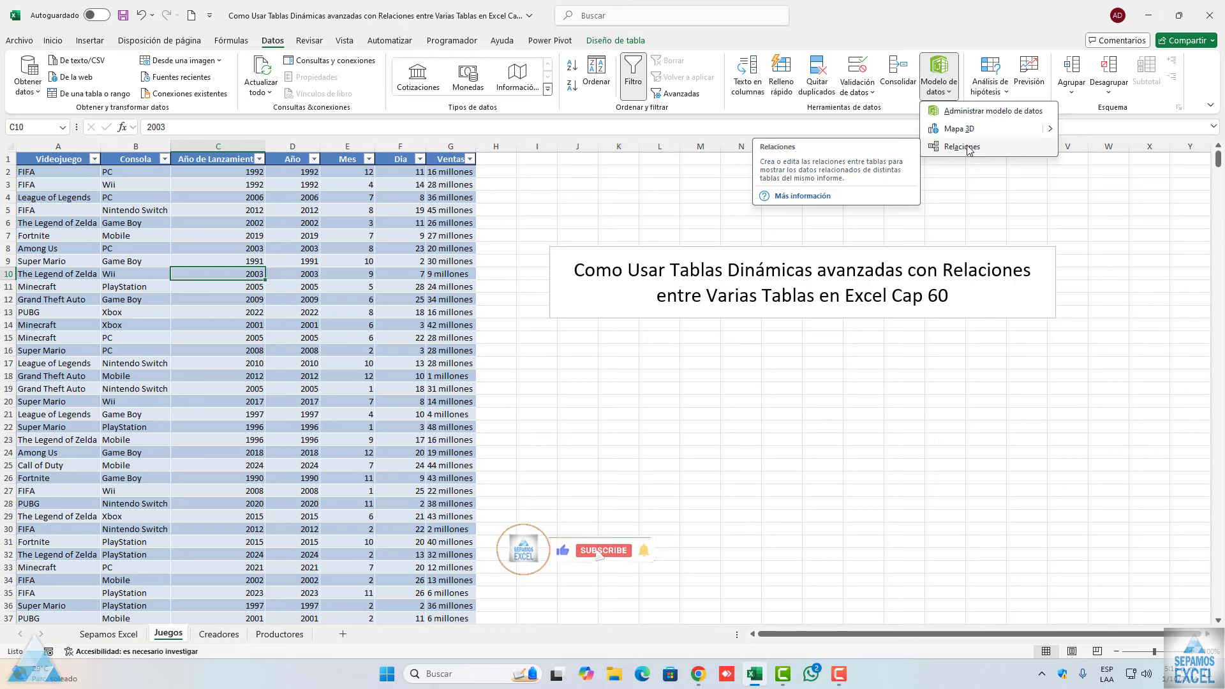
click(968, 147)
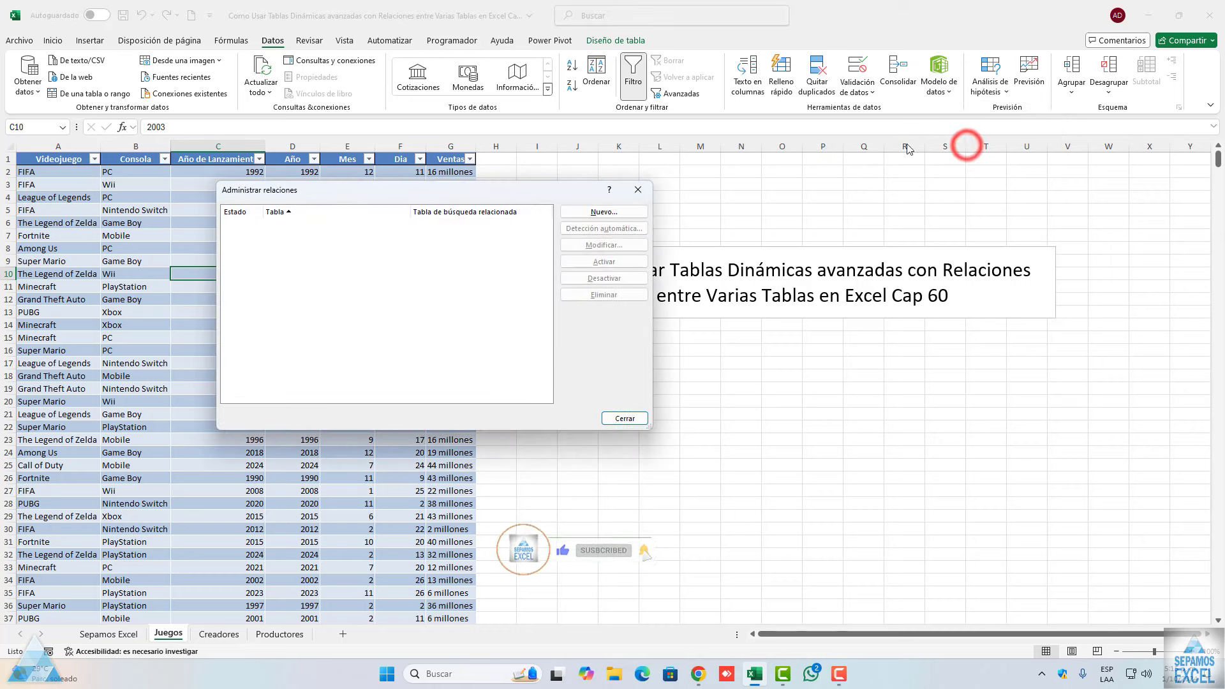
- Start a new relationship with JUEGOS as the table and CREADOR as the related table
mouse_move(377, 189)
mouse_down()
mouse_move(433, 206)
mouse_move(272, 232)
mouse_up()
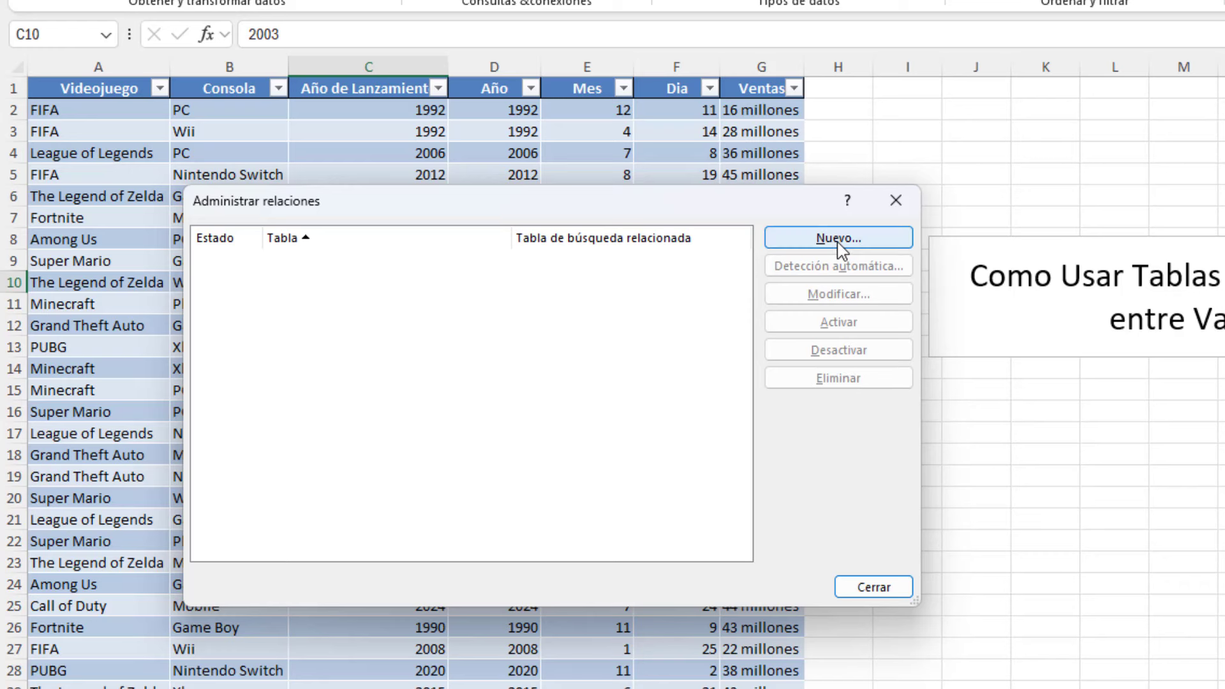
click(838, 242)
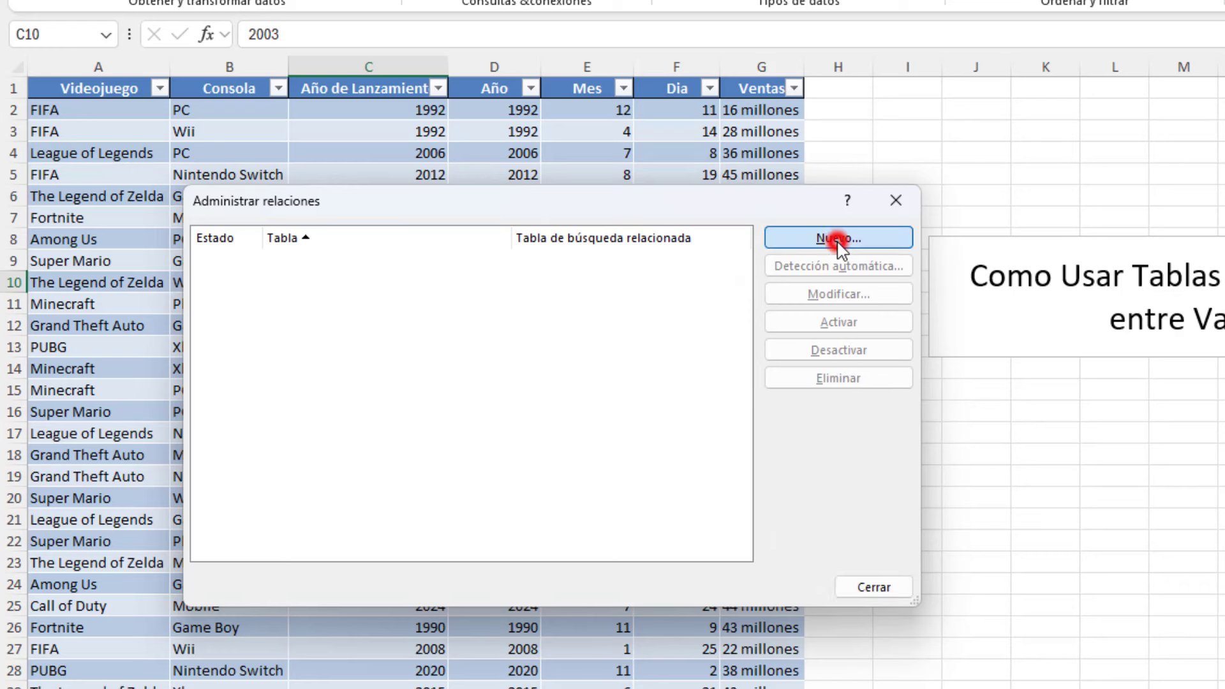
drag(766, 248, 569, 268)
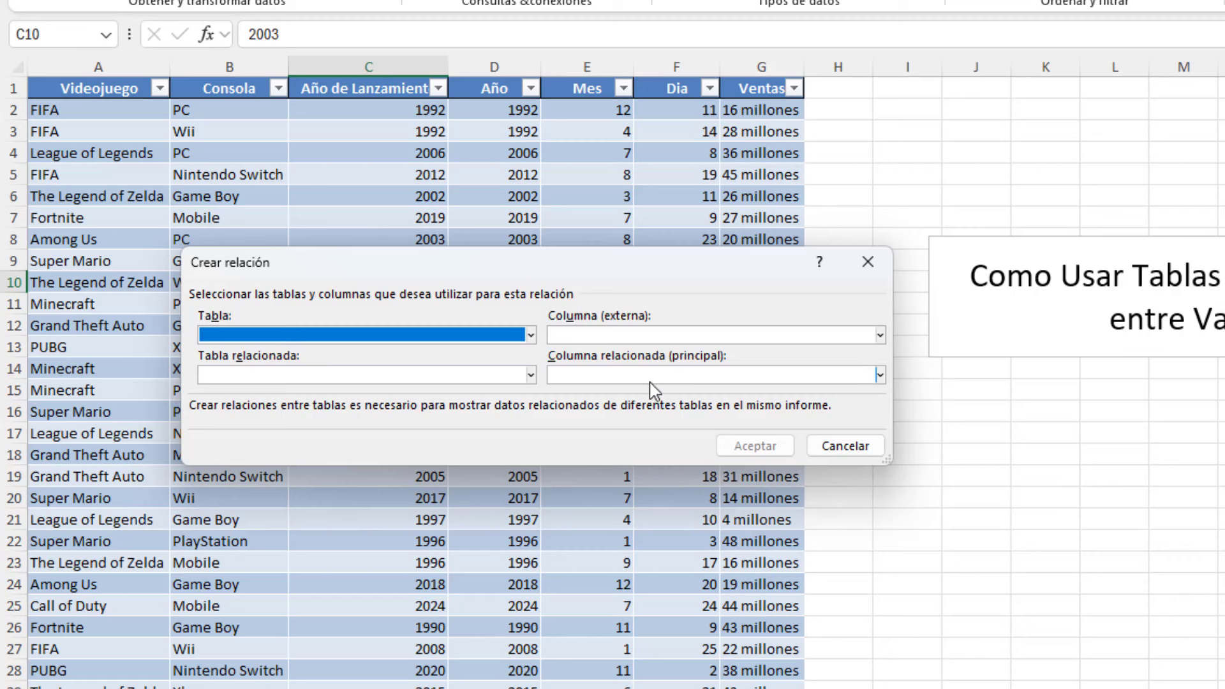
click(535, 335)
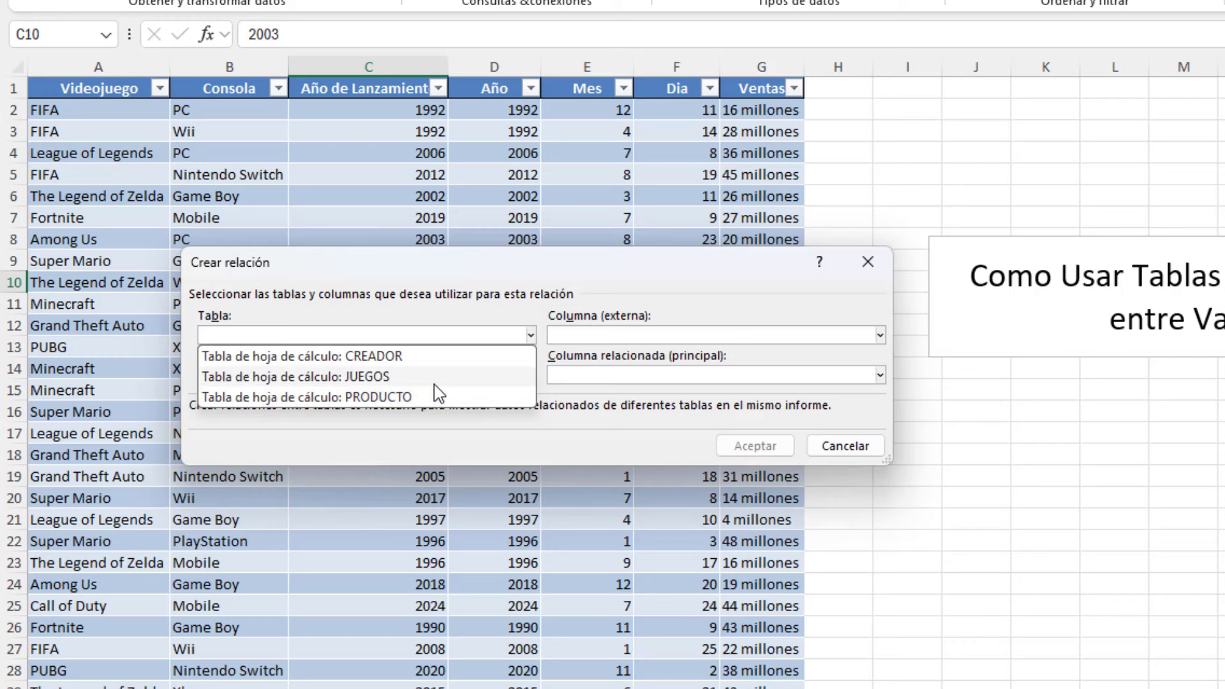
click(531, 335)
click(531, 375)
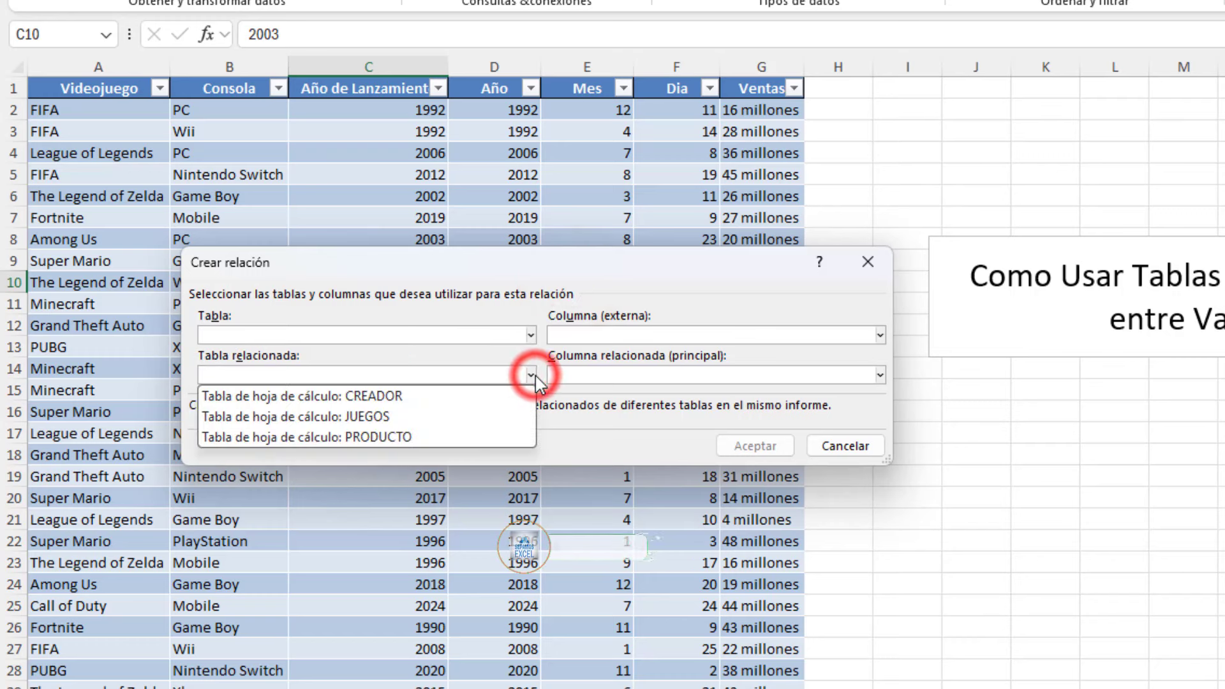
click(594, 335)
click(880, 375)
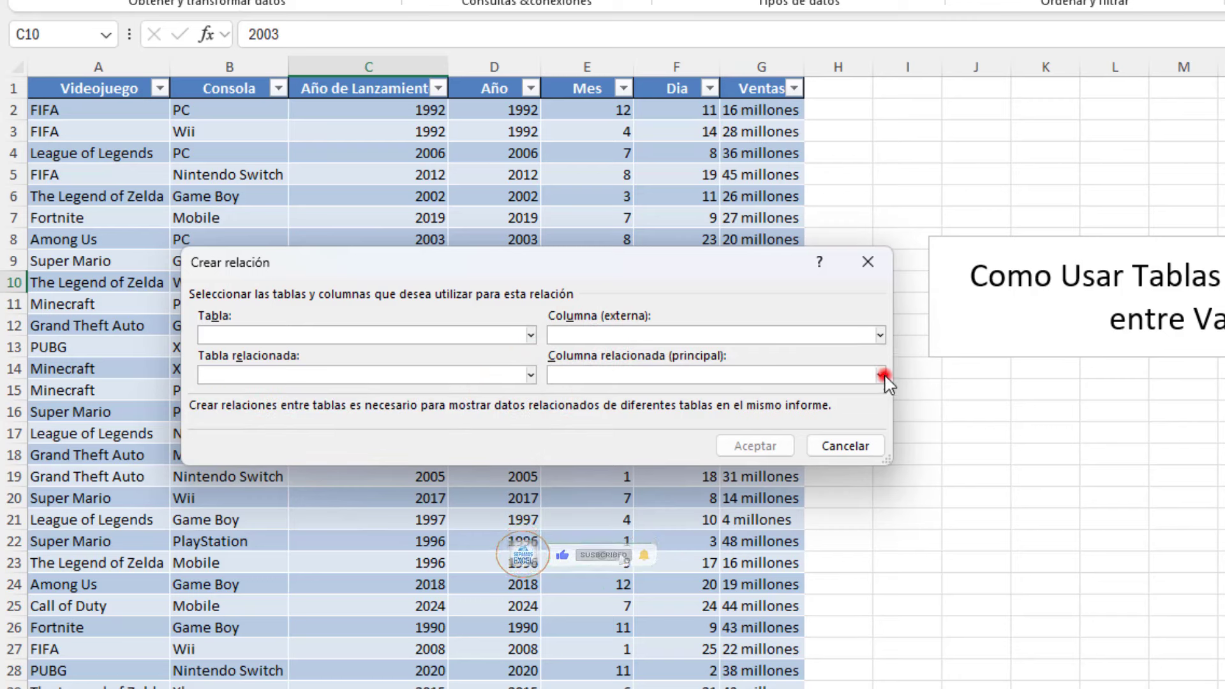
click(740, 293)
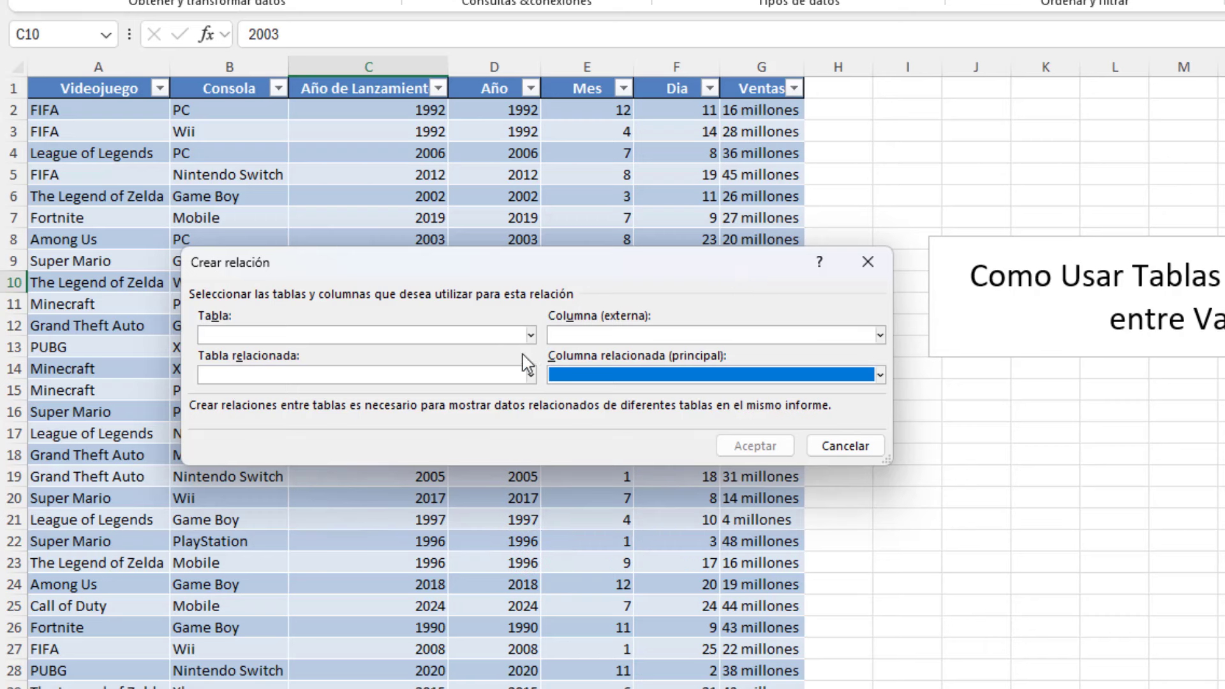
click(530, 334)
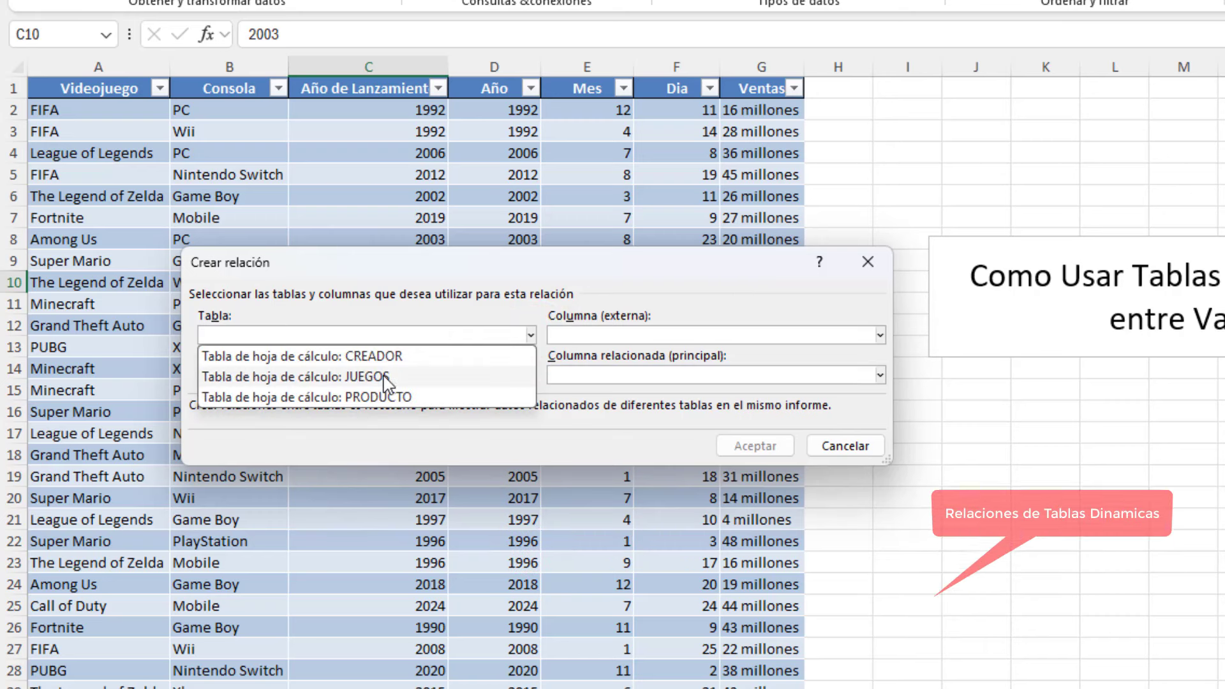
click(386, 377)
drag(388, 264, 447, 253)
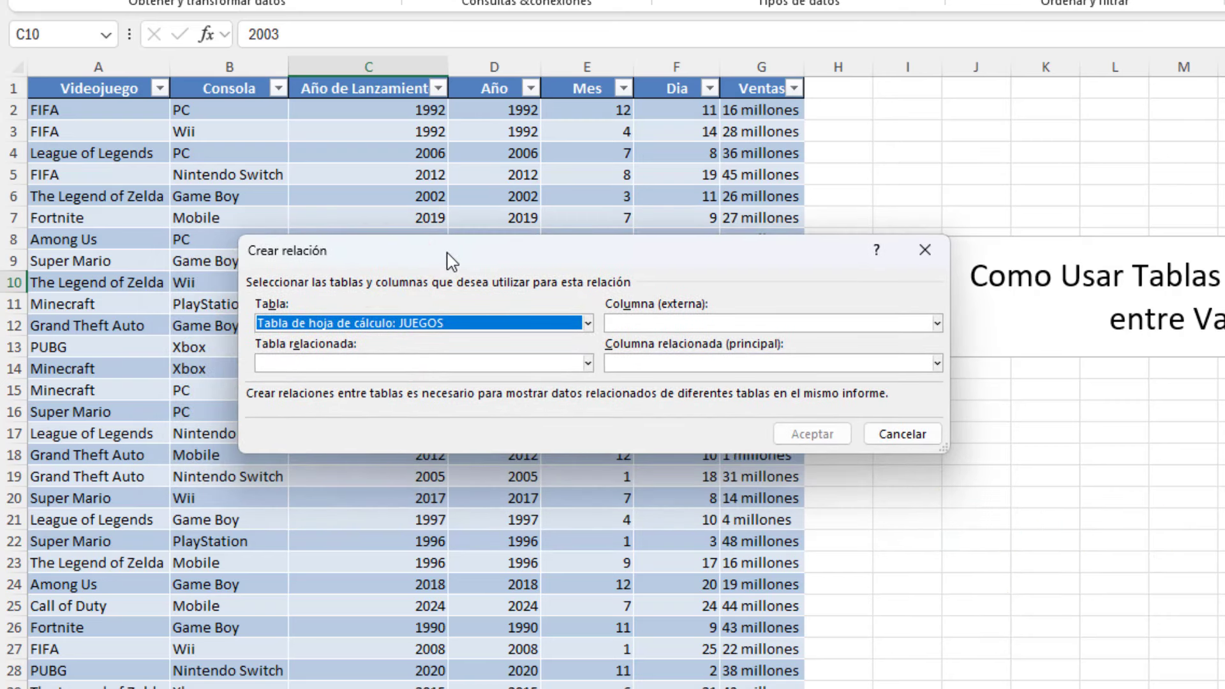
click(587, 362)
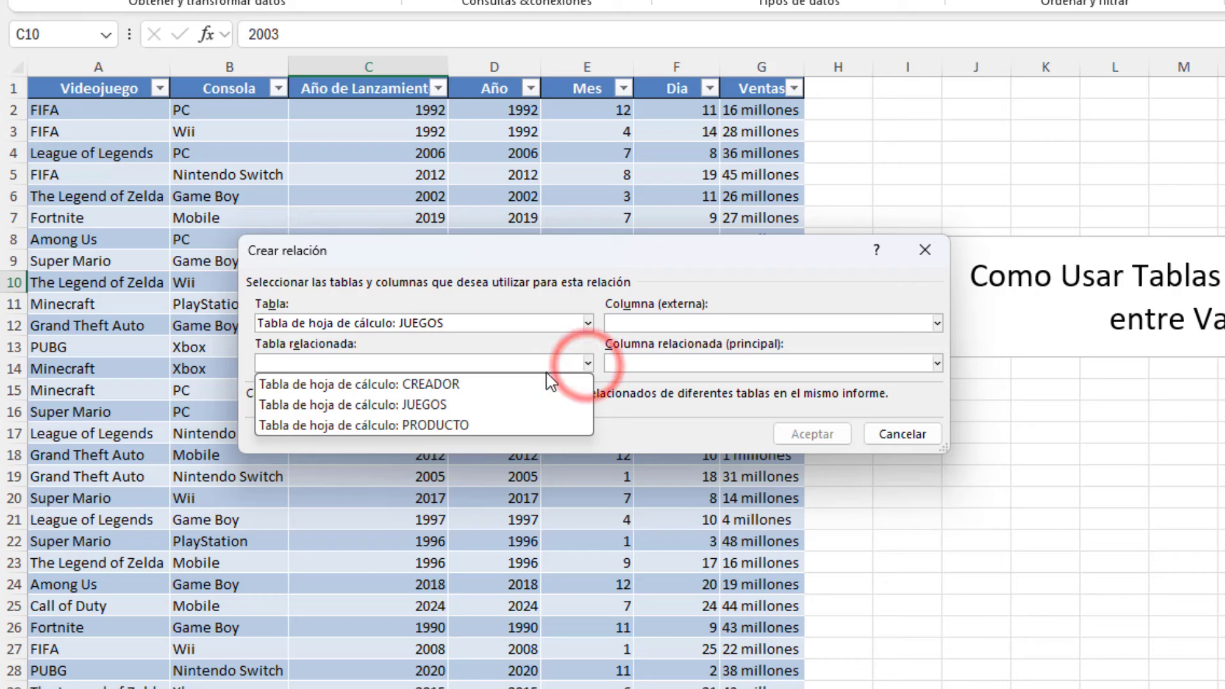
click(459, 386)
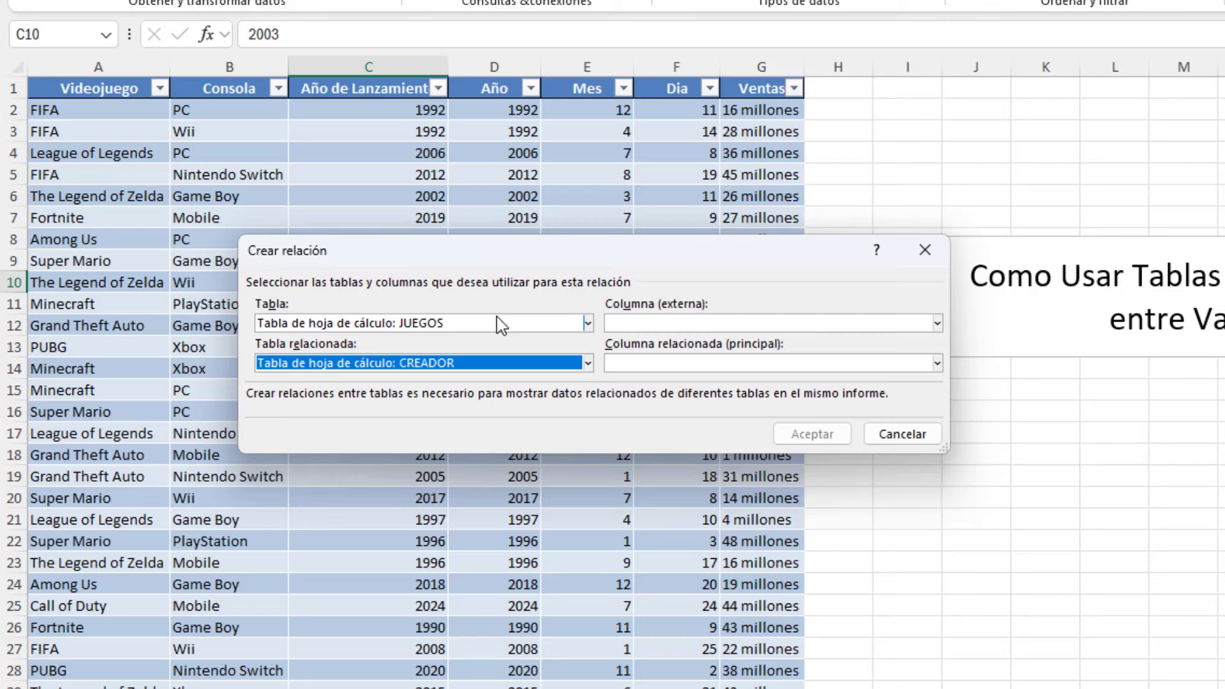
- Set the foreign column to Consola and the related column to Creador
drag(531, 245, 363, 251)
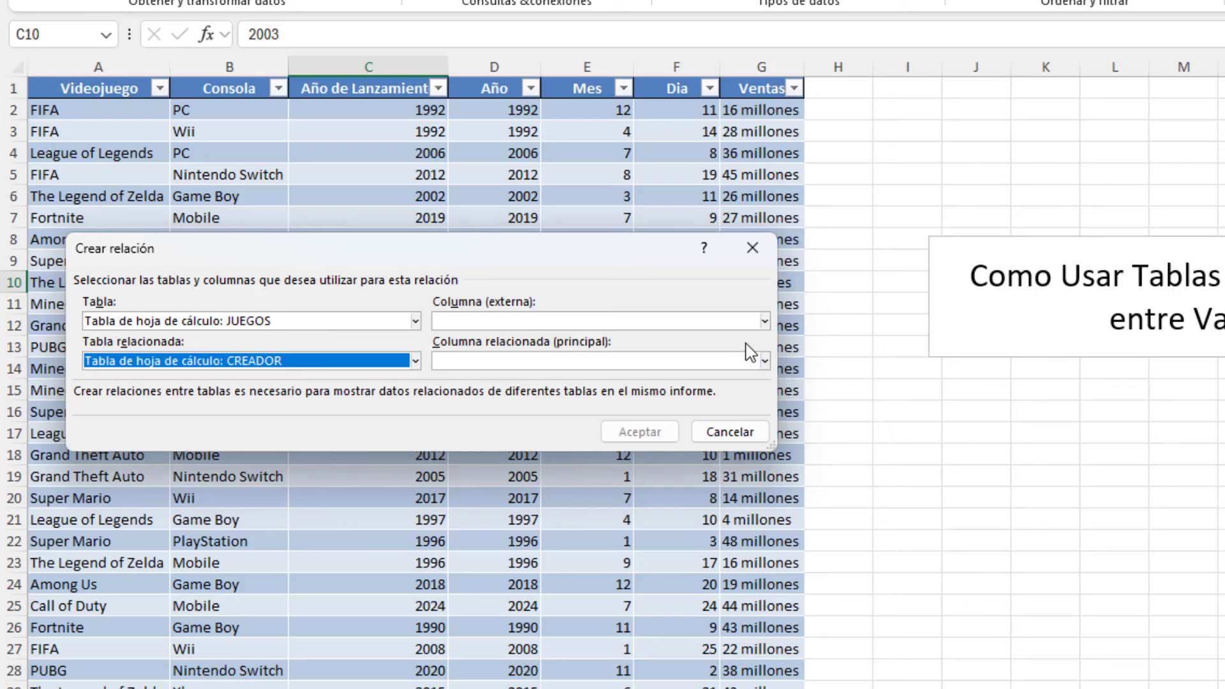
click(769, 320)
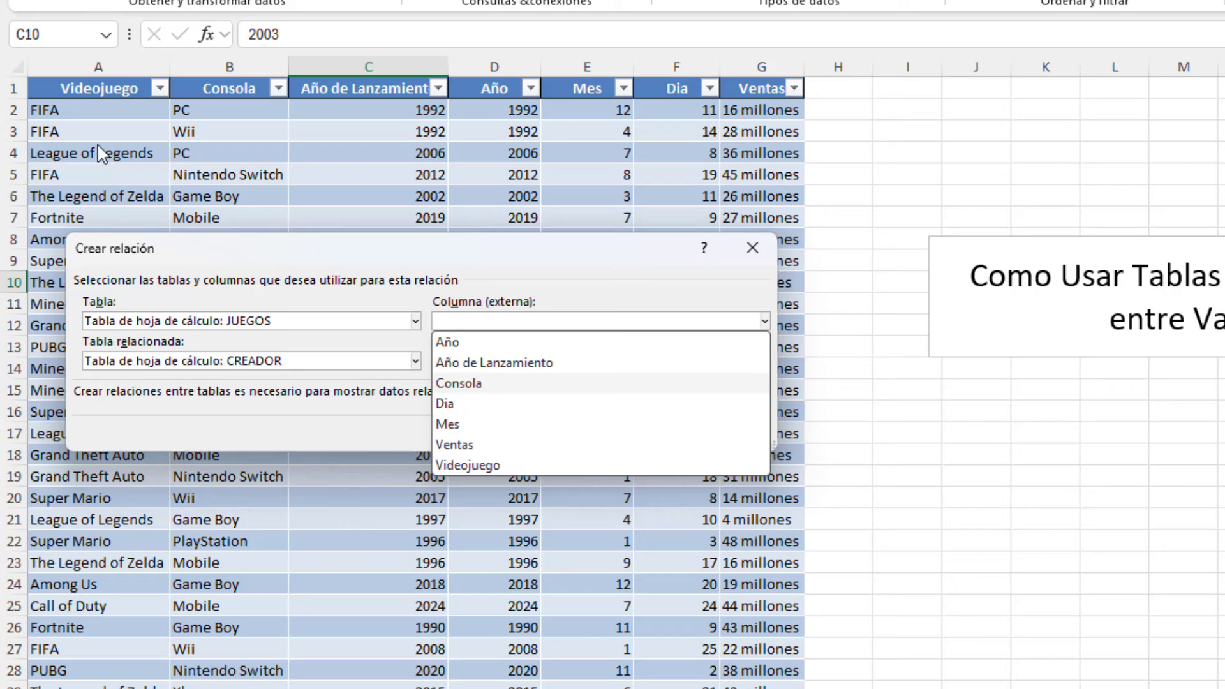
click(288, 120)
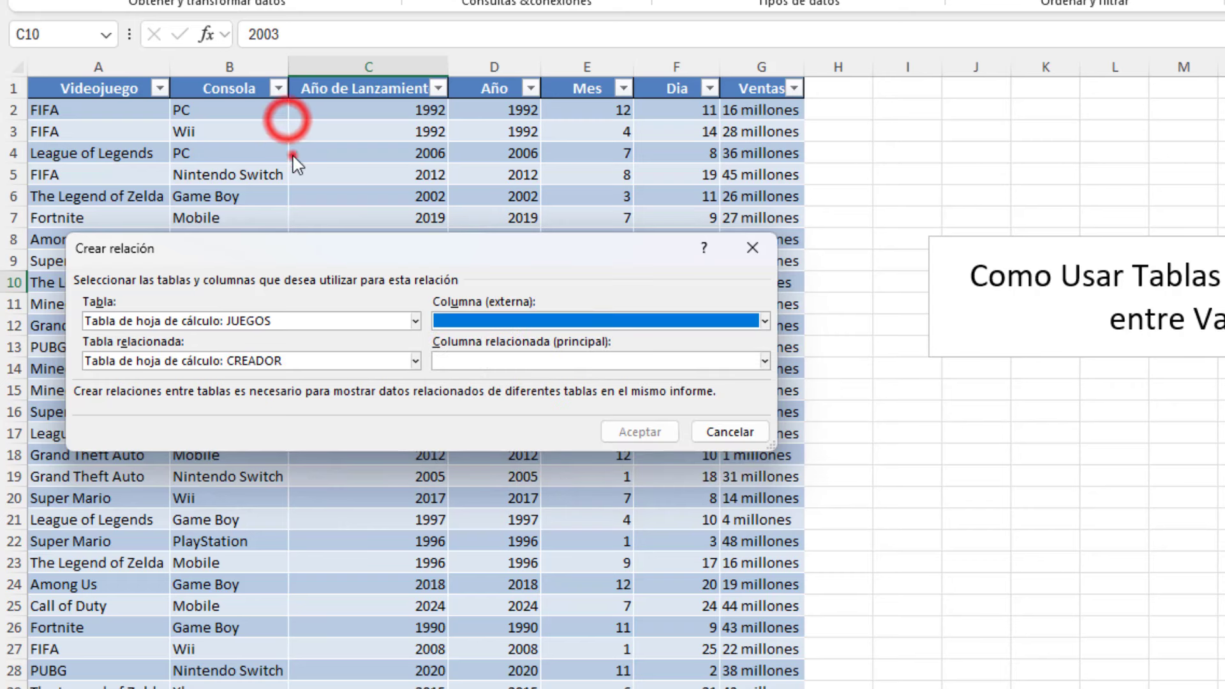
click(764, 320)
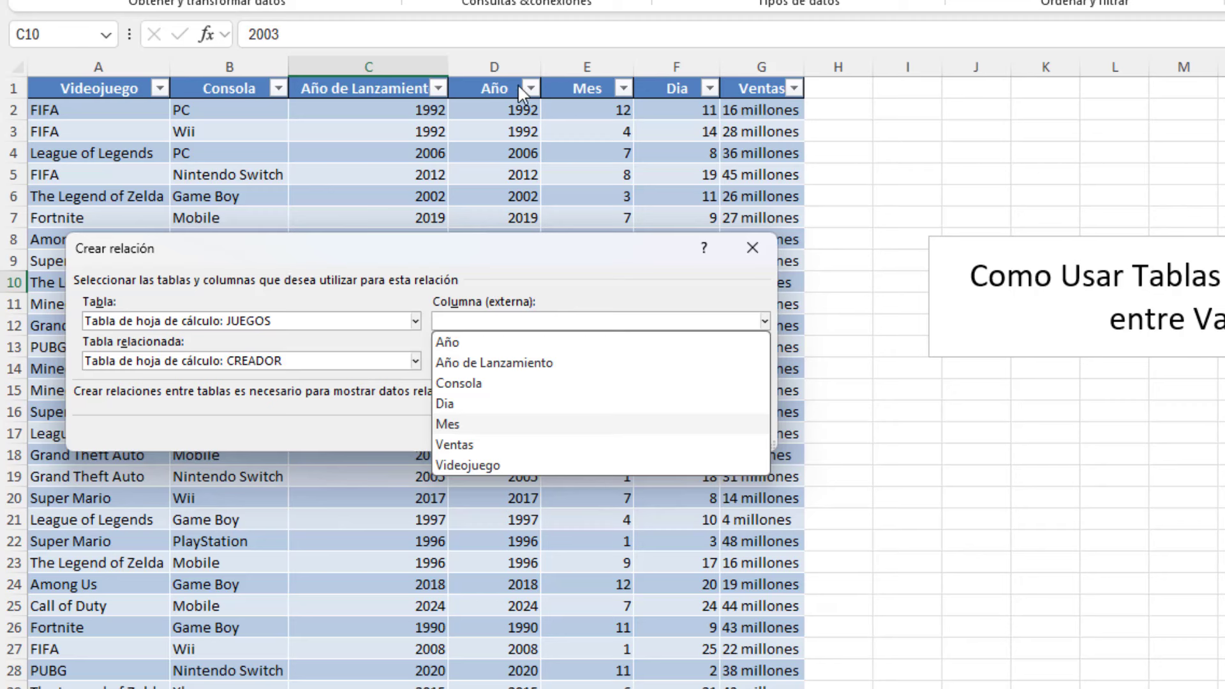
click(509, 383)
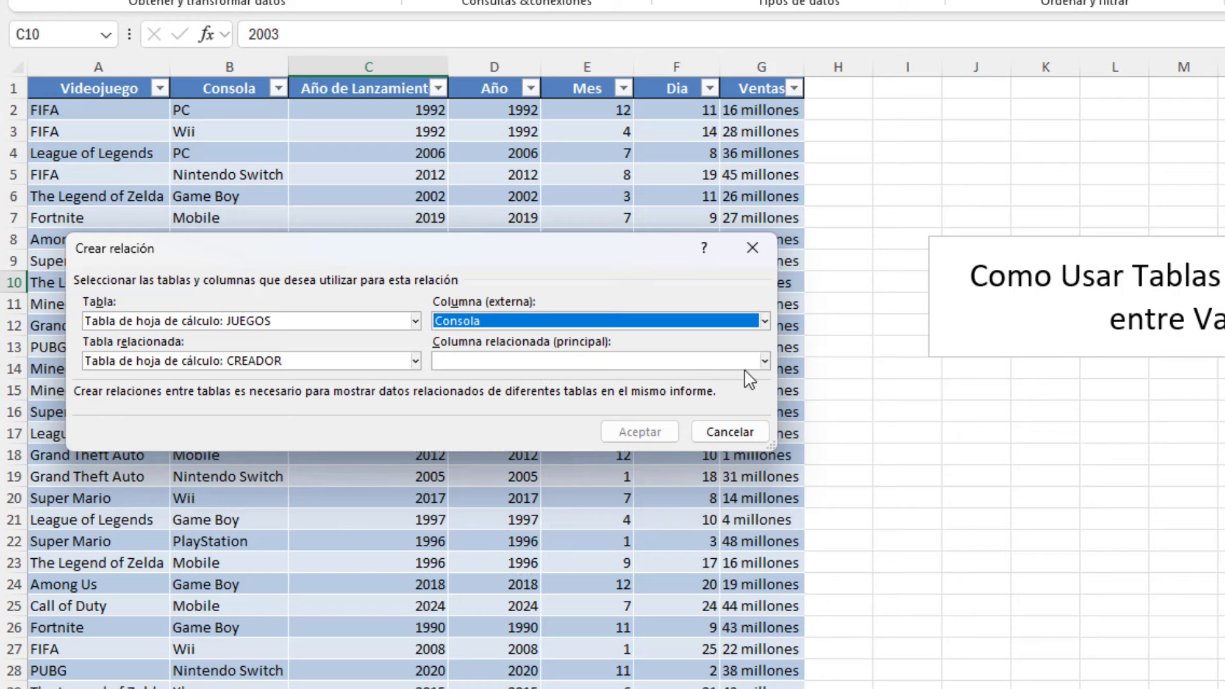
click(764, 362)
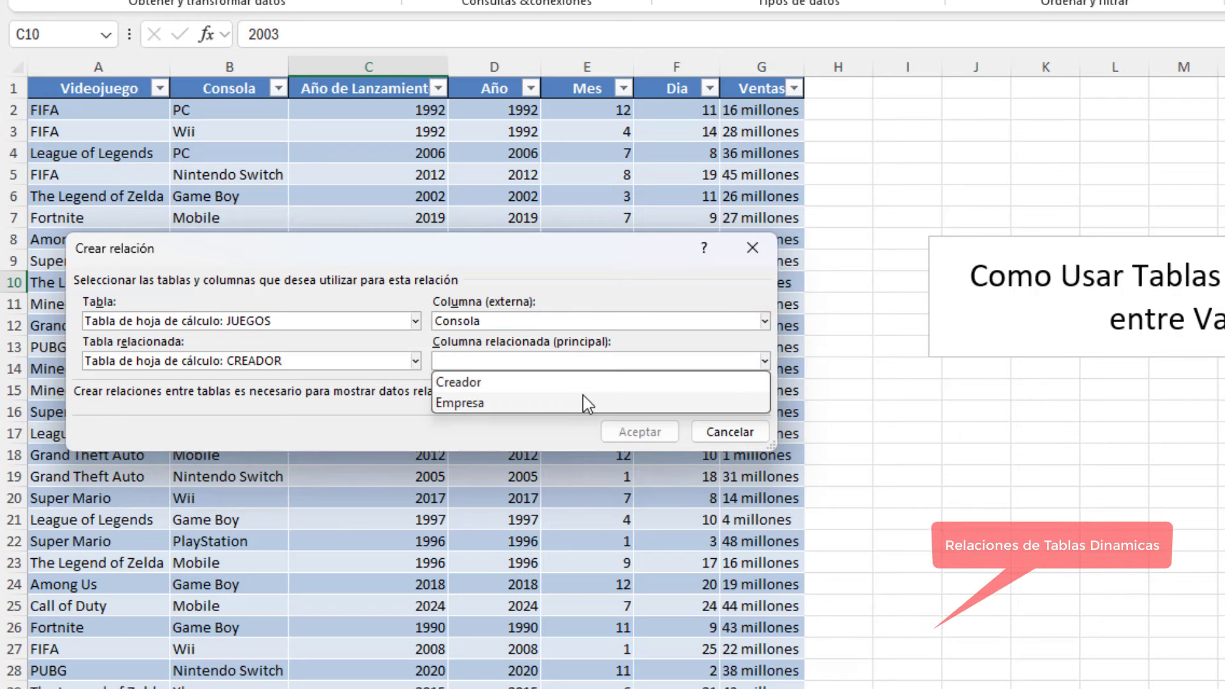
click(536, 381)
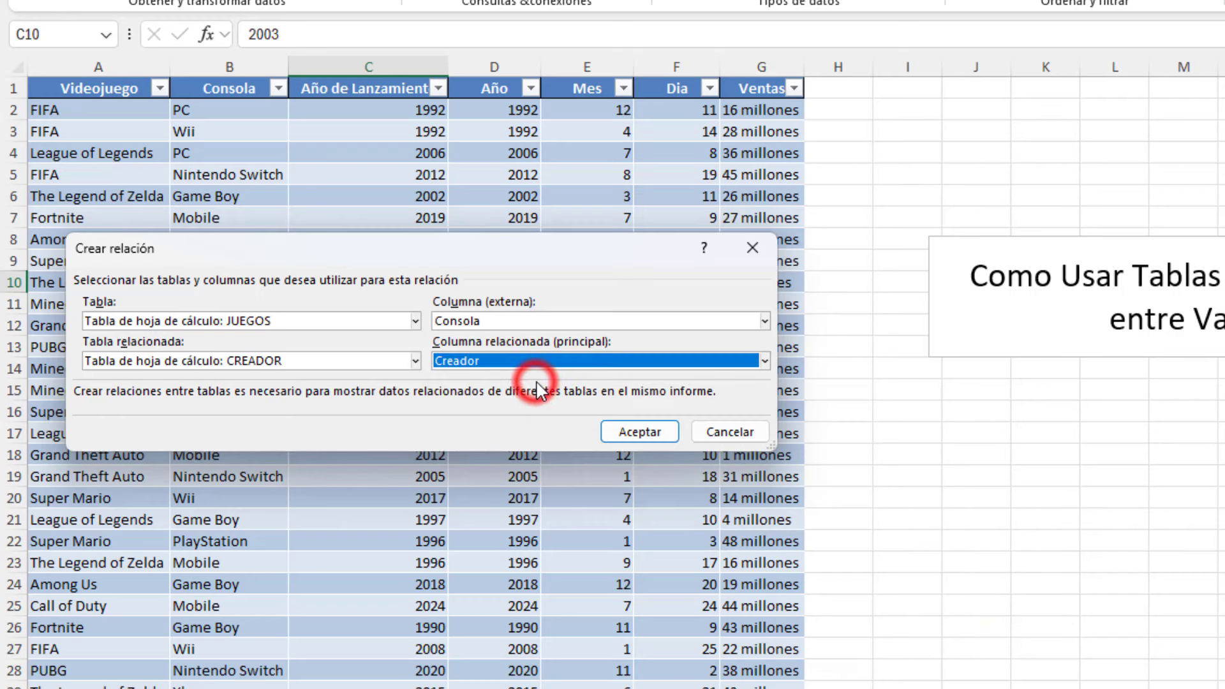
click(642, 433)
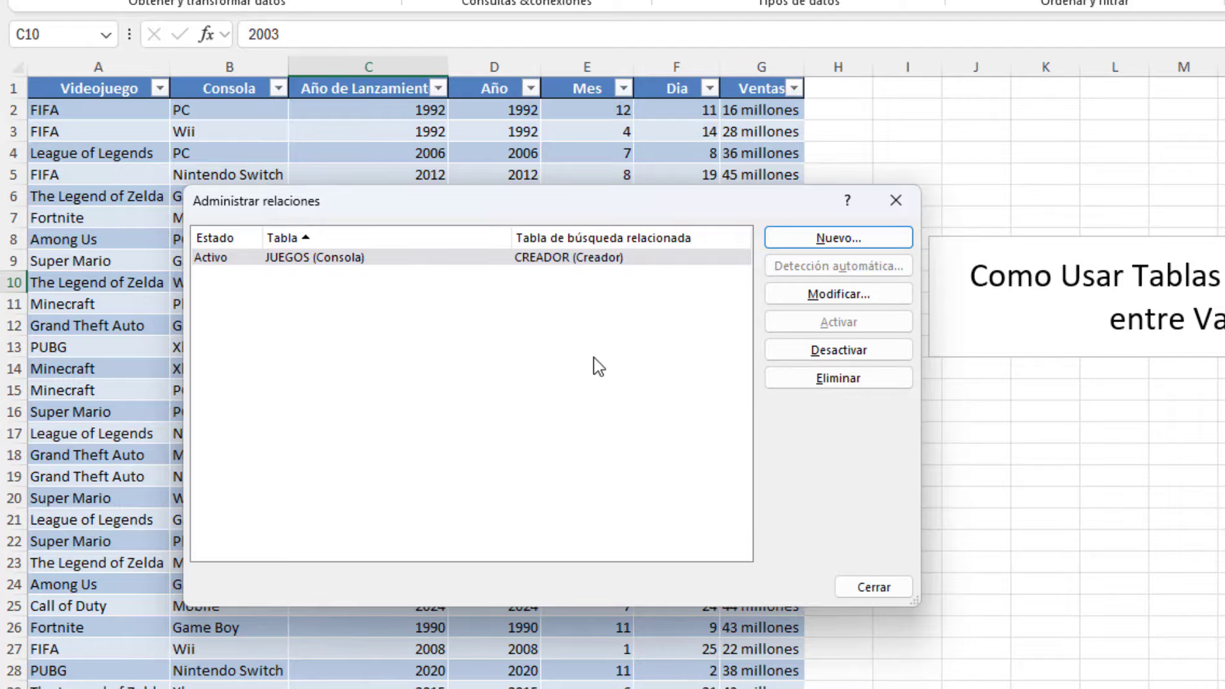
click(896, 200)
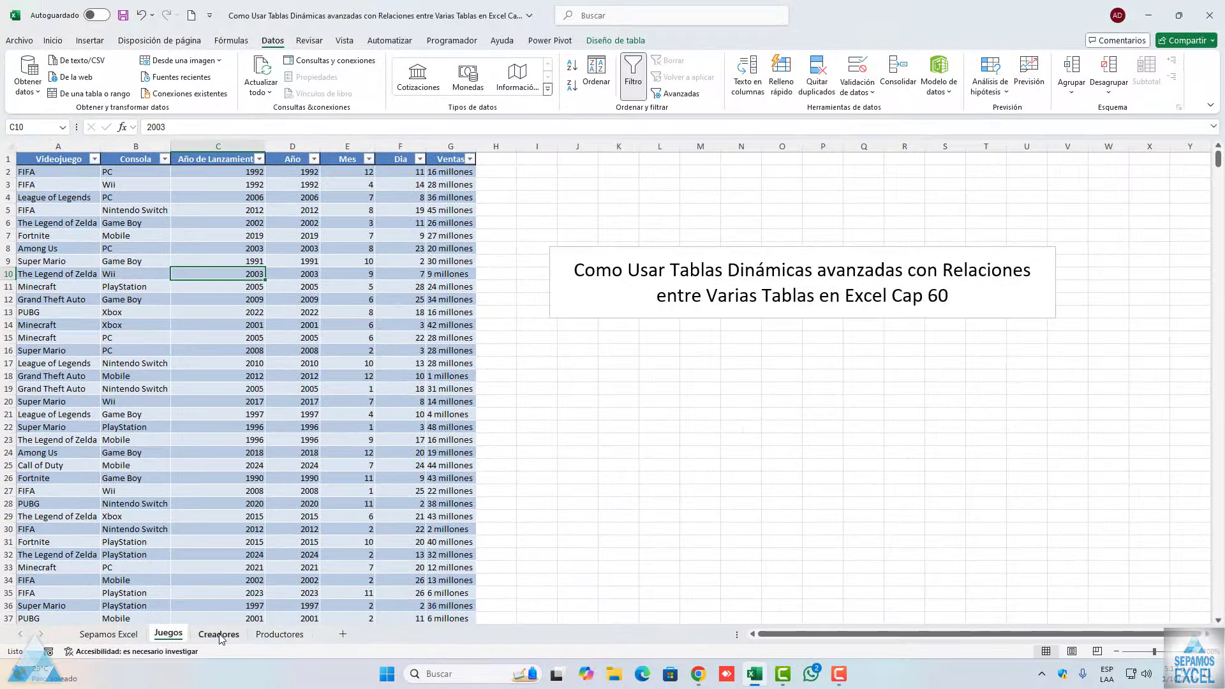
click(221, 634)
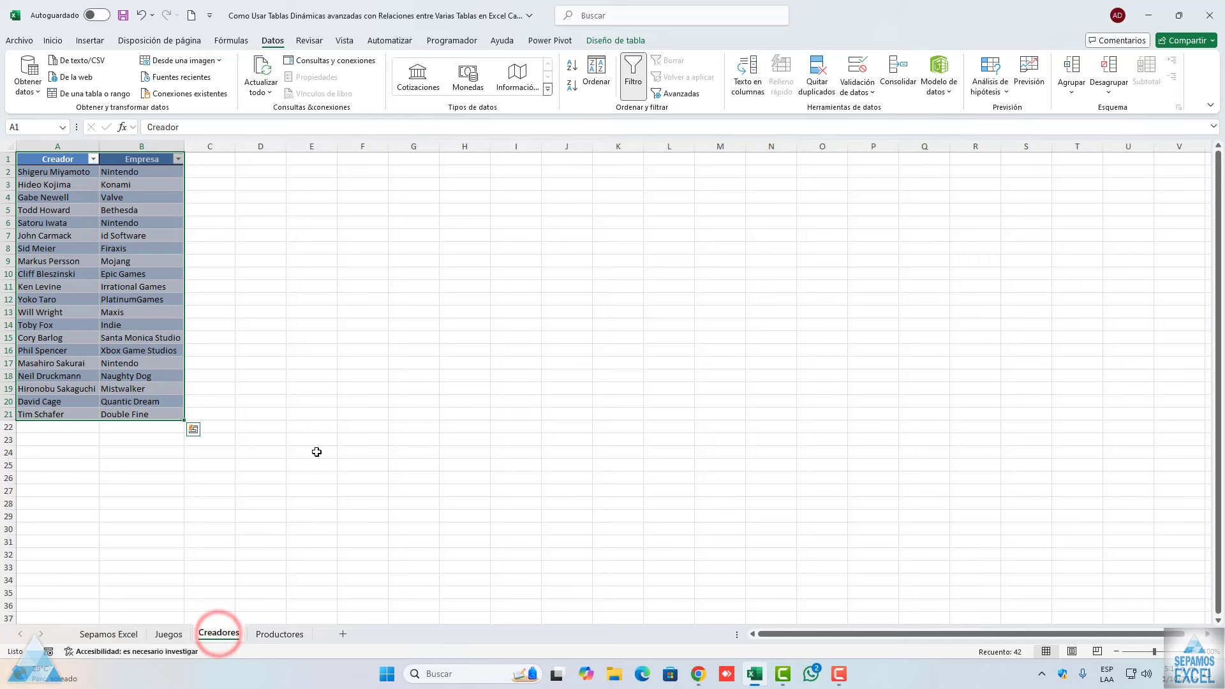
click(327, 380)
click(290, 632)
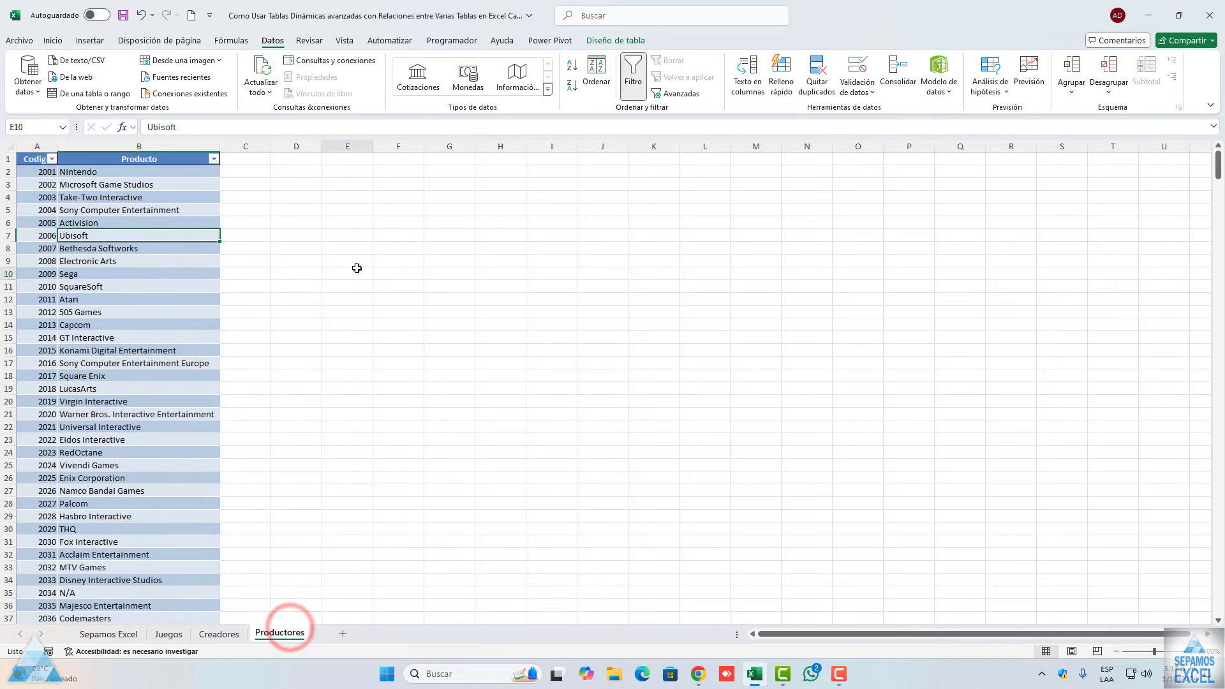
click(356, 271)
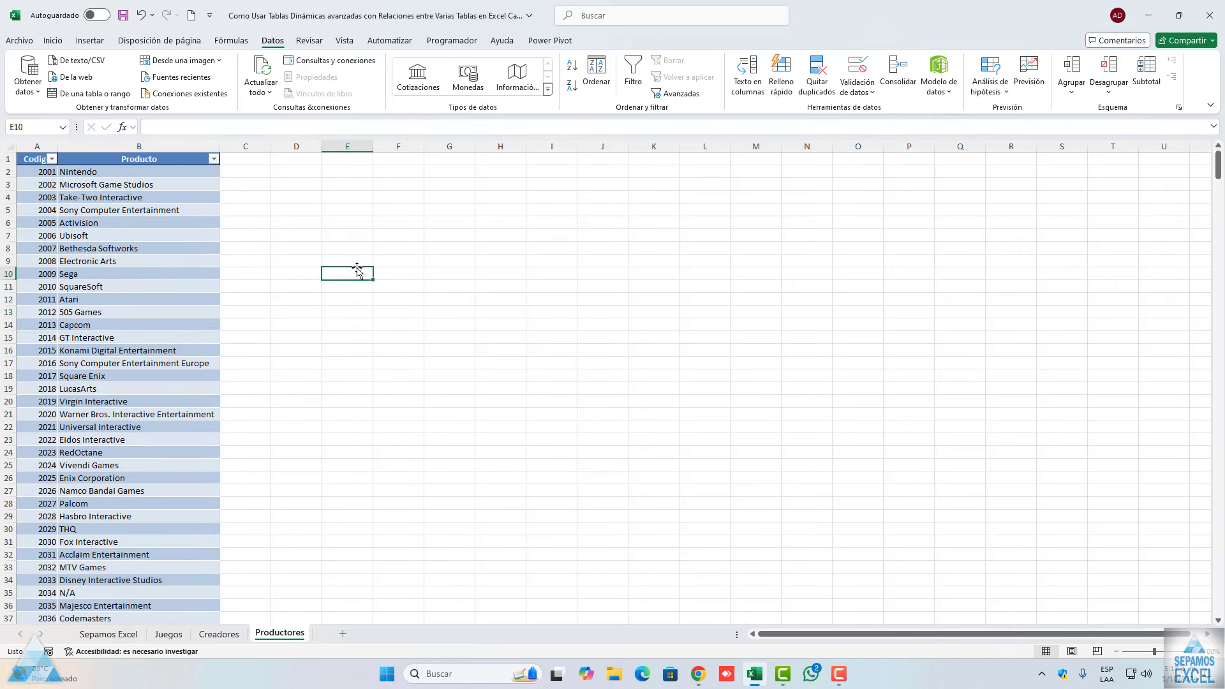
click(212, 634)
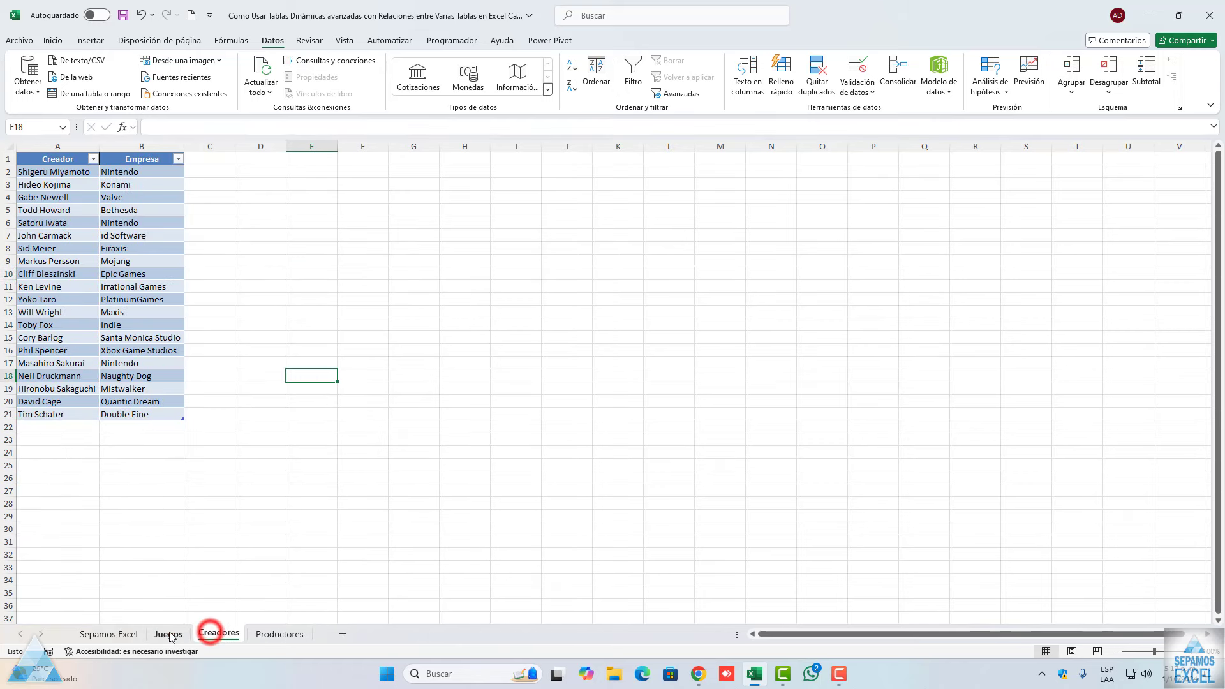
click(169, 634)
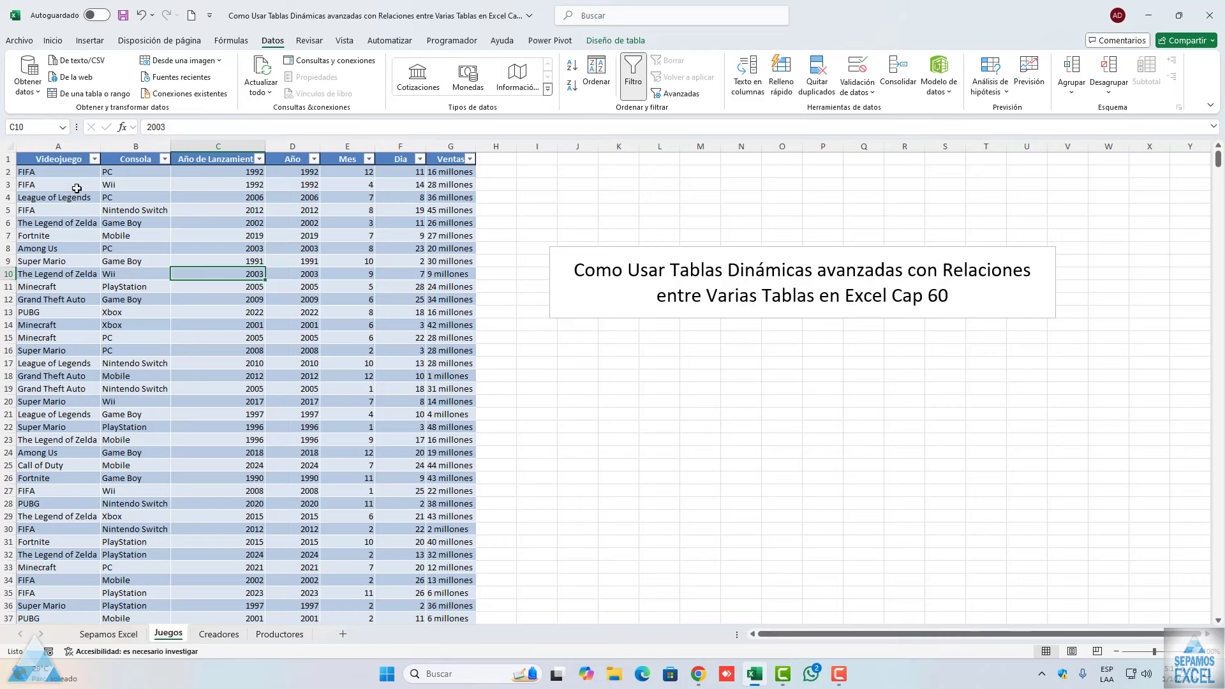
- Create TablaDinámica1 from the JUEGOS table on a new sheet, then choose Más tablas..
click(63, 162)
click(90, 41)
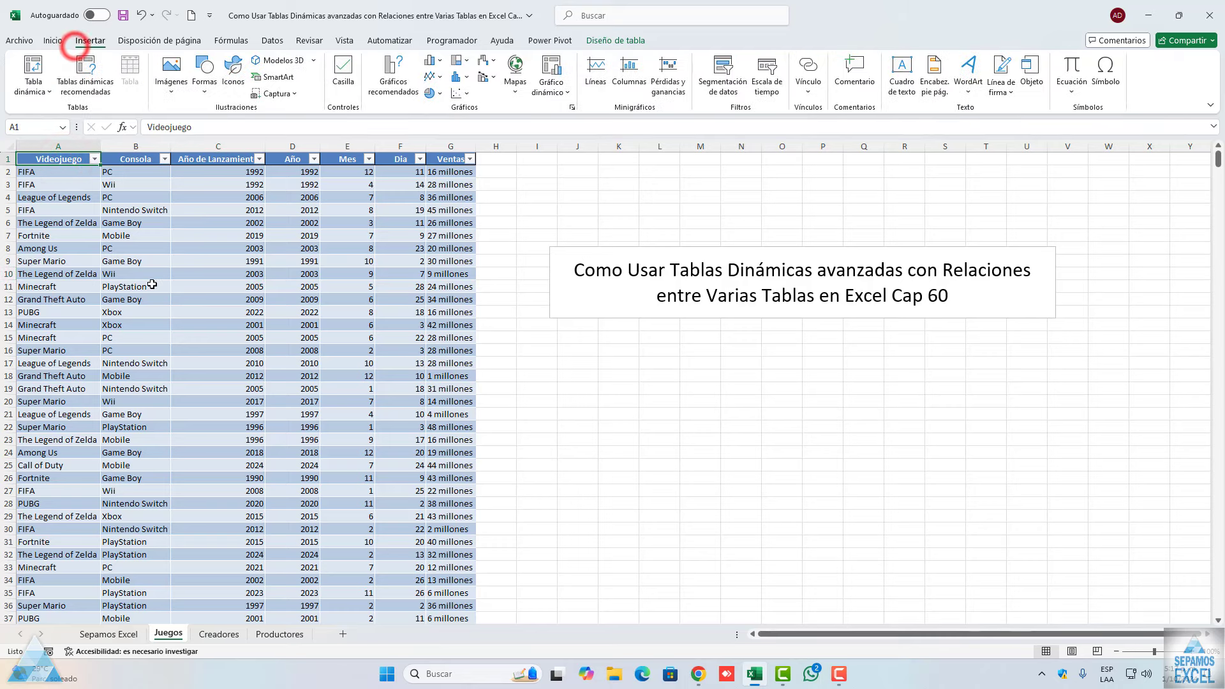
click(33, 67)
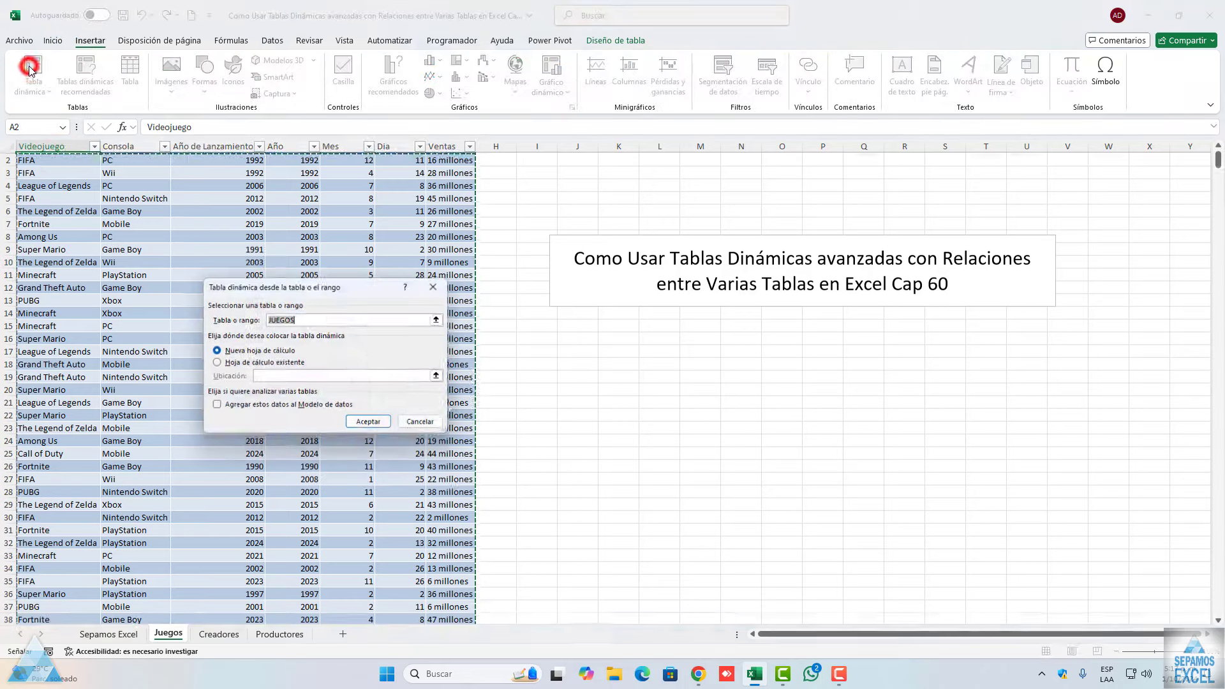
click(361, 423)
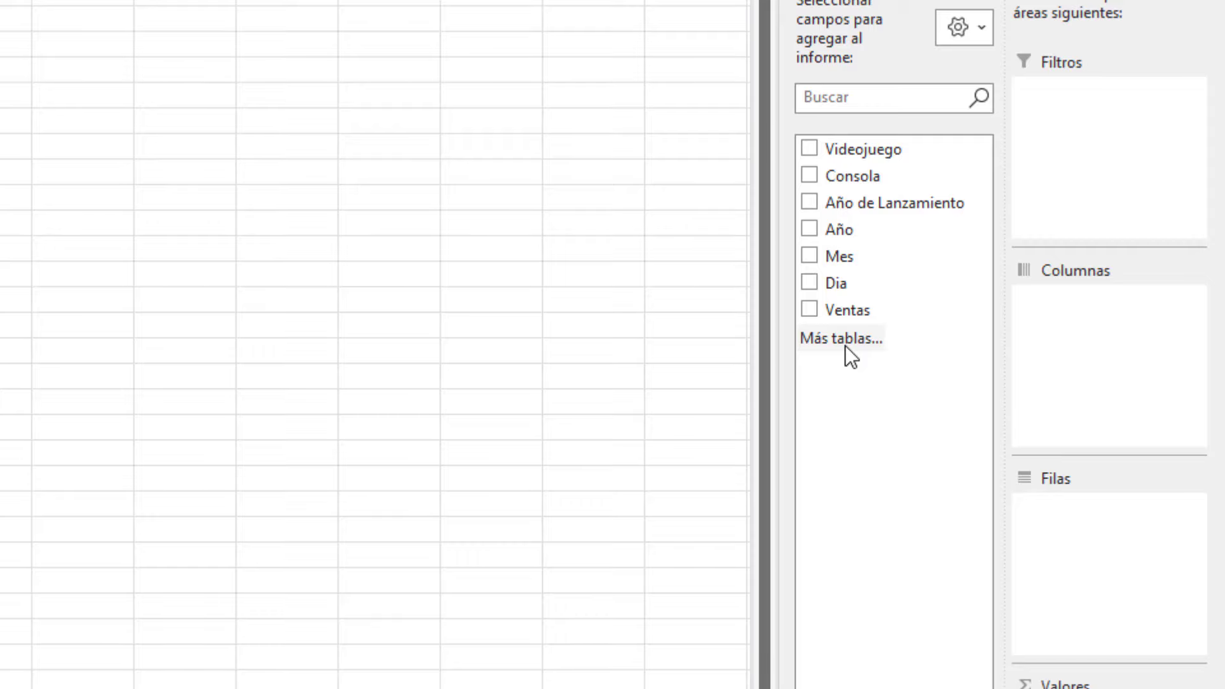
click(875, 345)
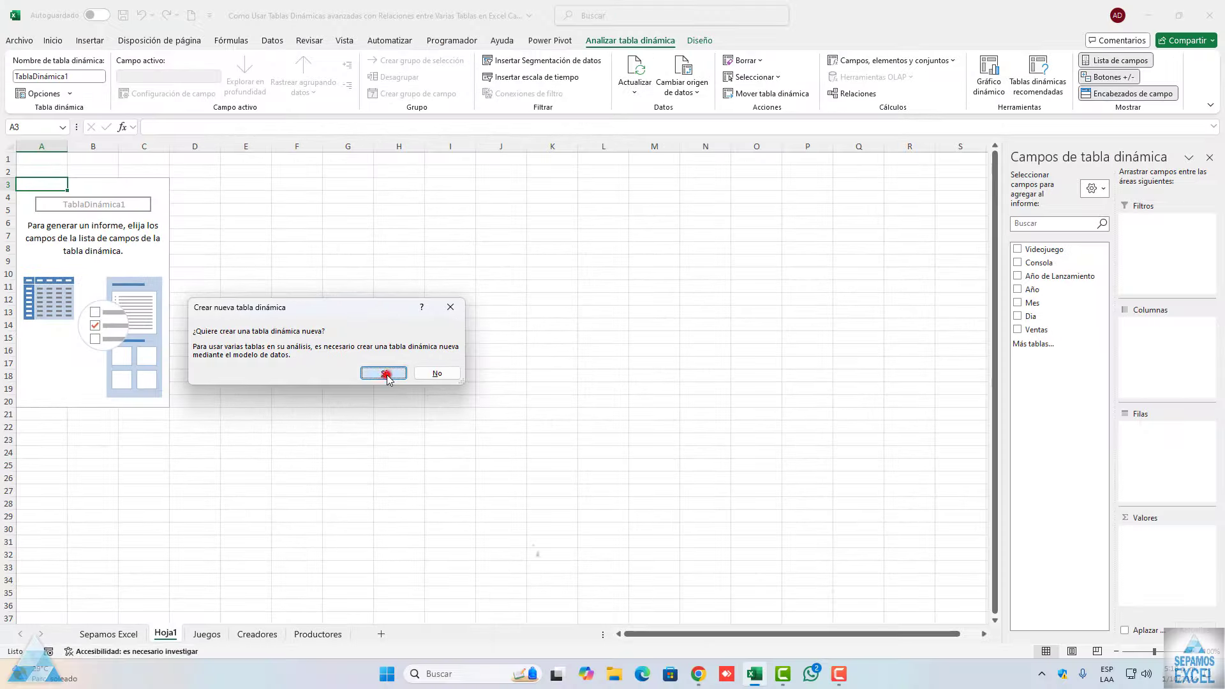
- Accept the data-model pivot on Hoja2 and expand the CREADOR, JUEGOS and PRODUCTO field lists
click(388, 377)
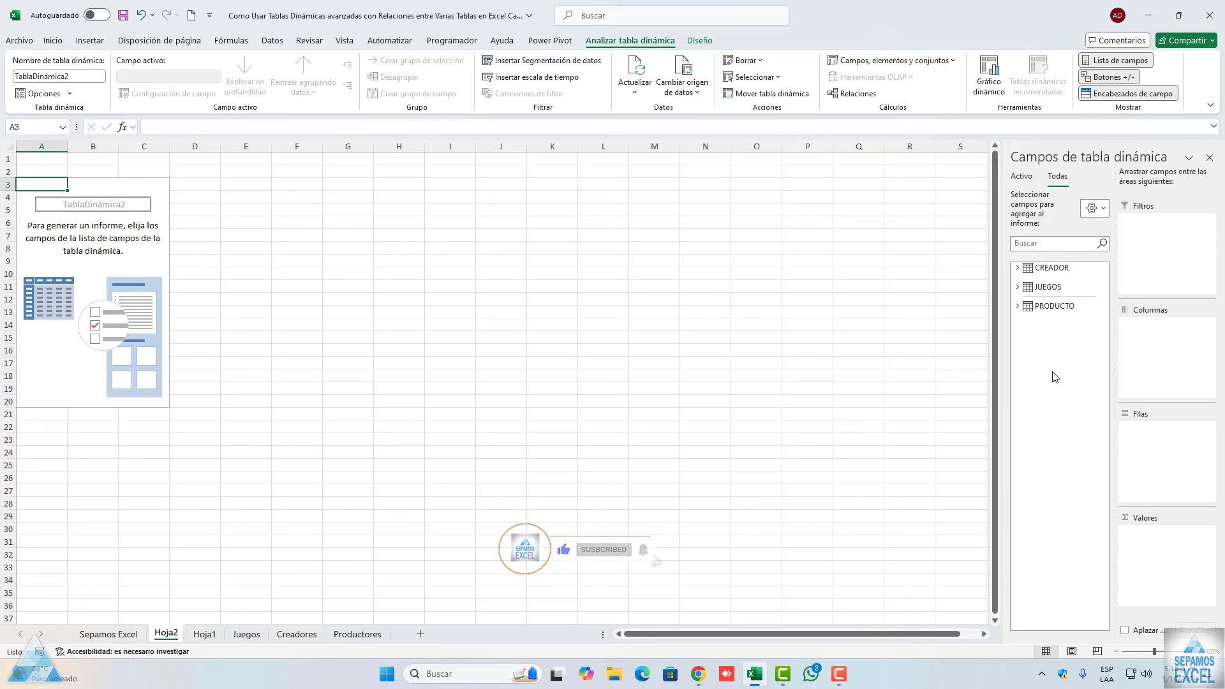
click(1017, 268)
click(1018, 316)
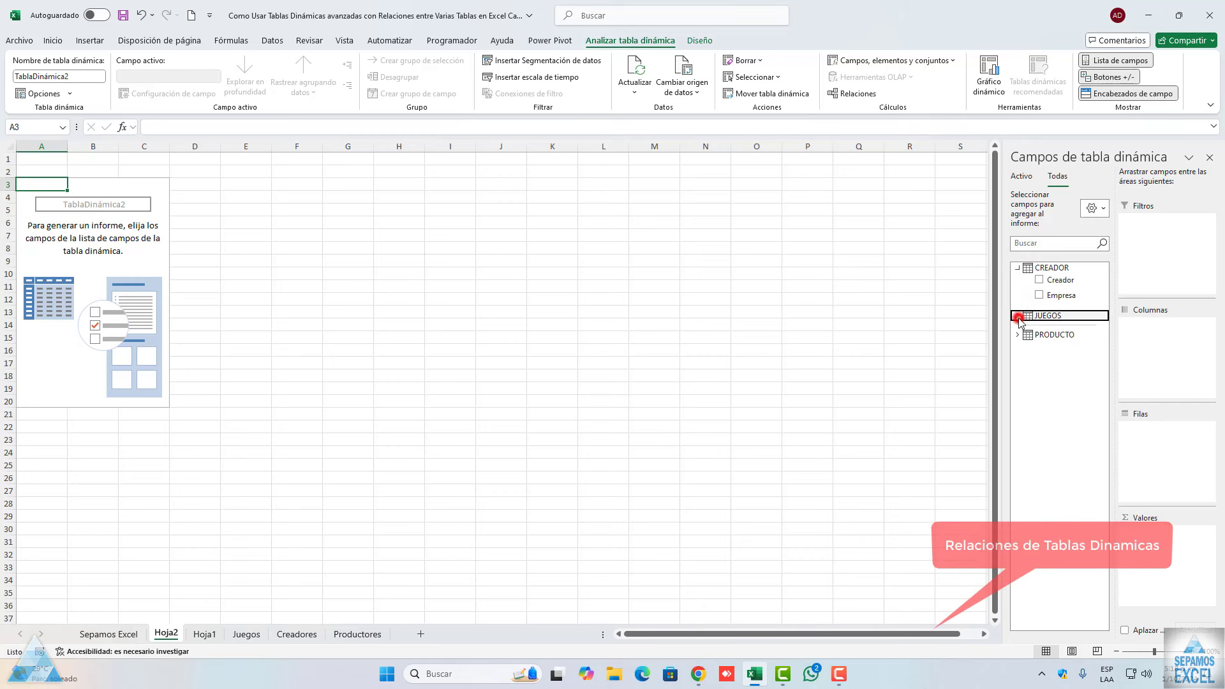
click(1017, 440)
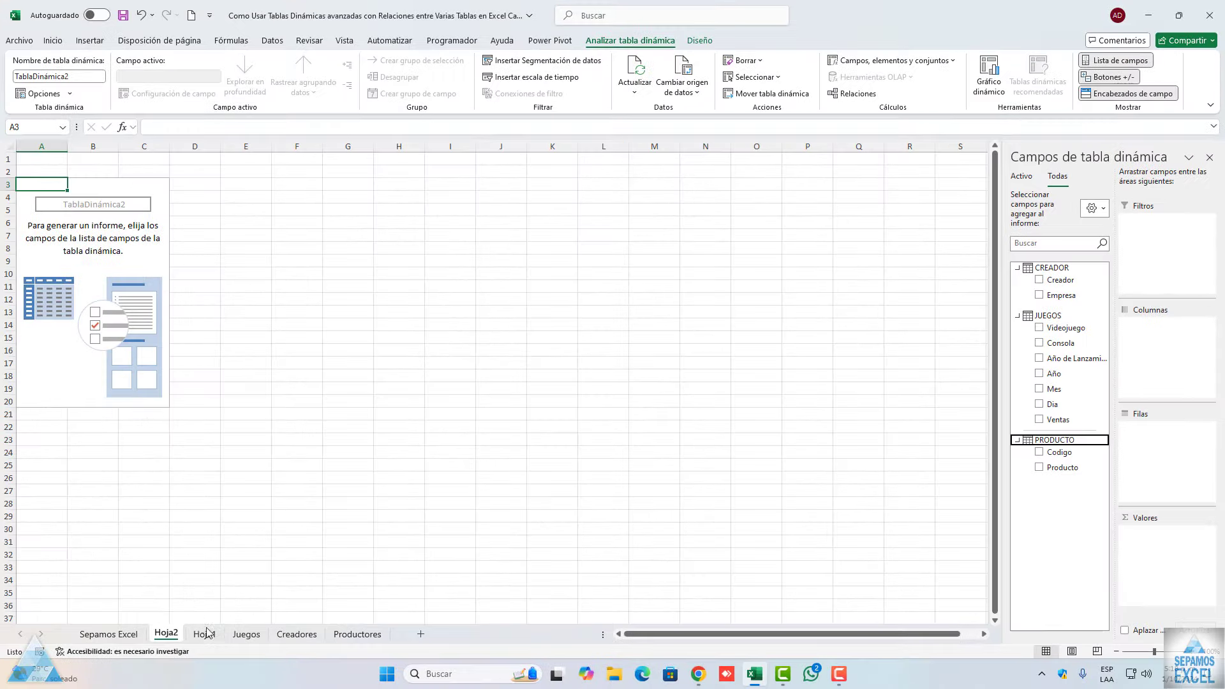
- Compare Hoja1 and Hoja2, toggle Activo/Todas, and expand CREADOR, JUEGOS and PRODUCTO on Hoja2
click(203, 634)
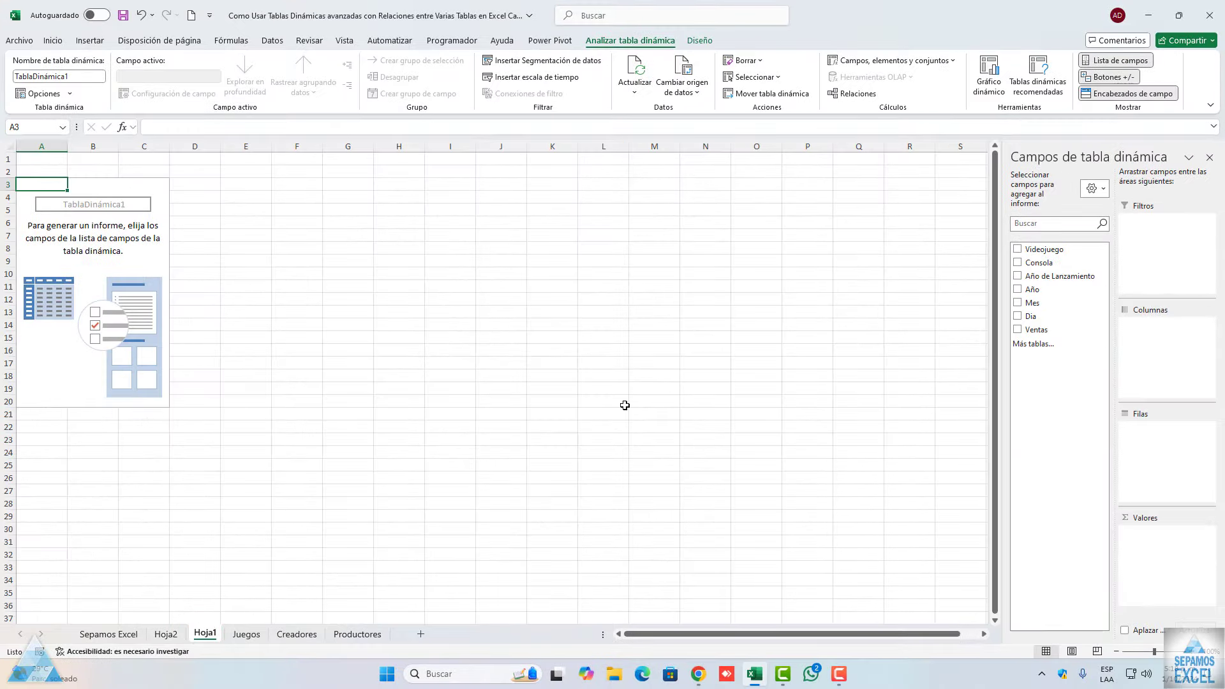
click(166, 634)
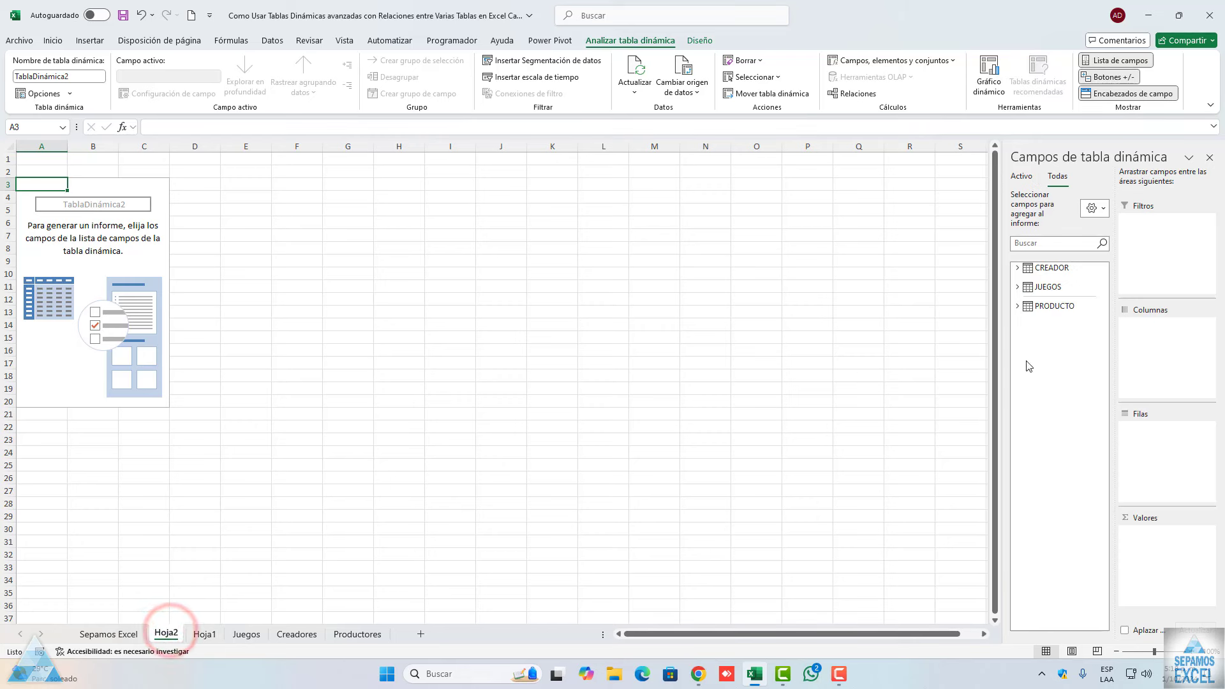
click(1021, 178)
click(1054, 178)
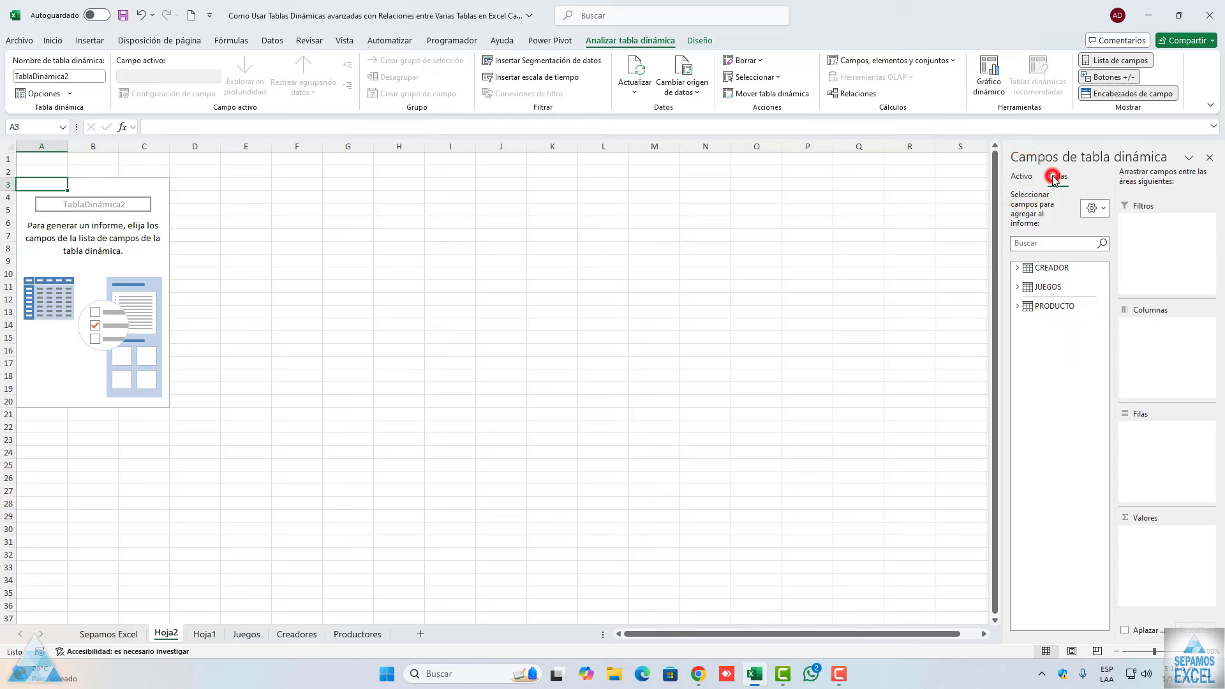
click(192, 635)
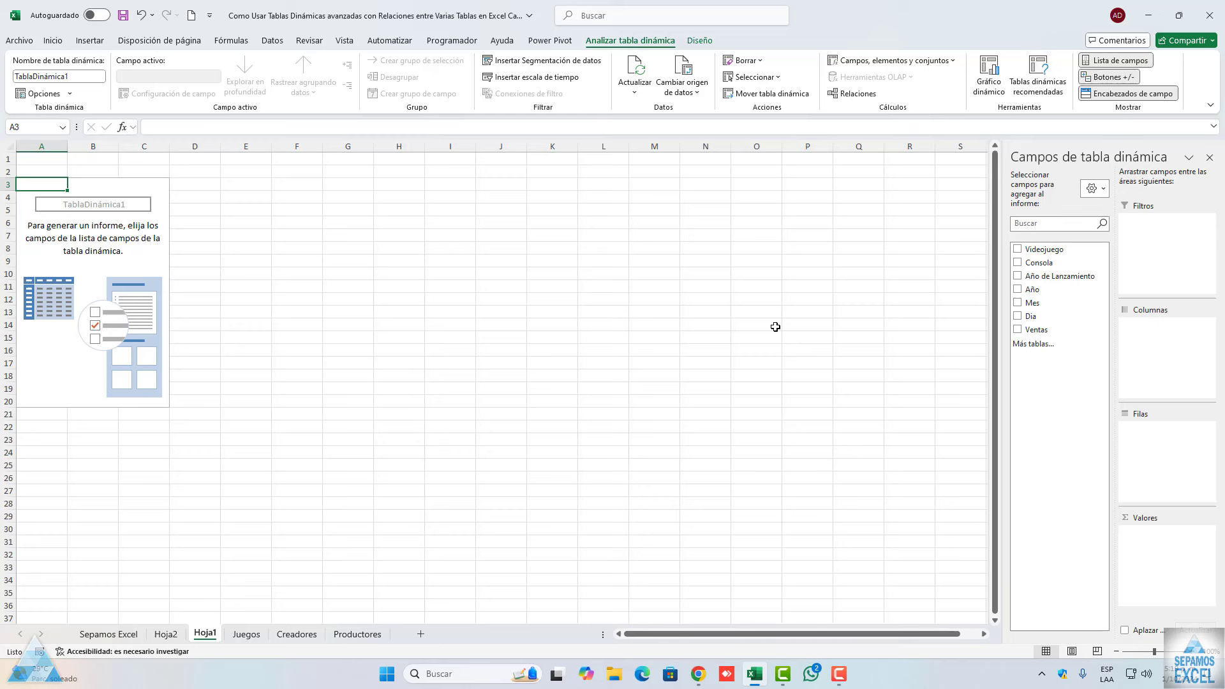
click(168, 635)
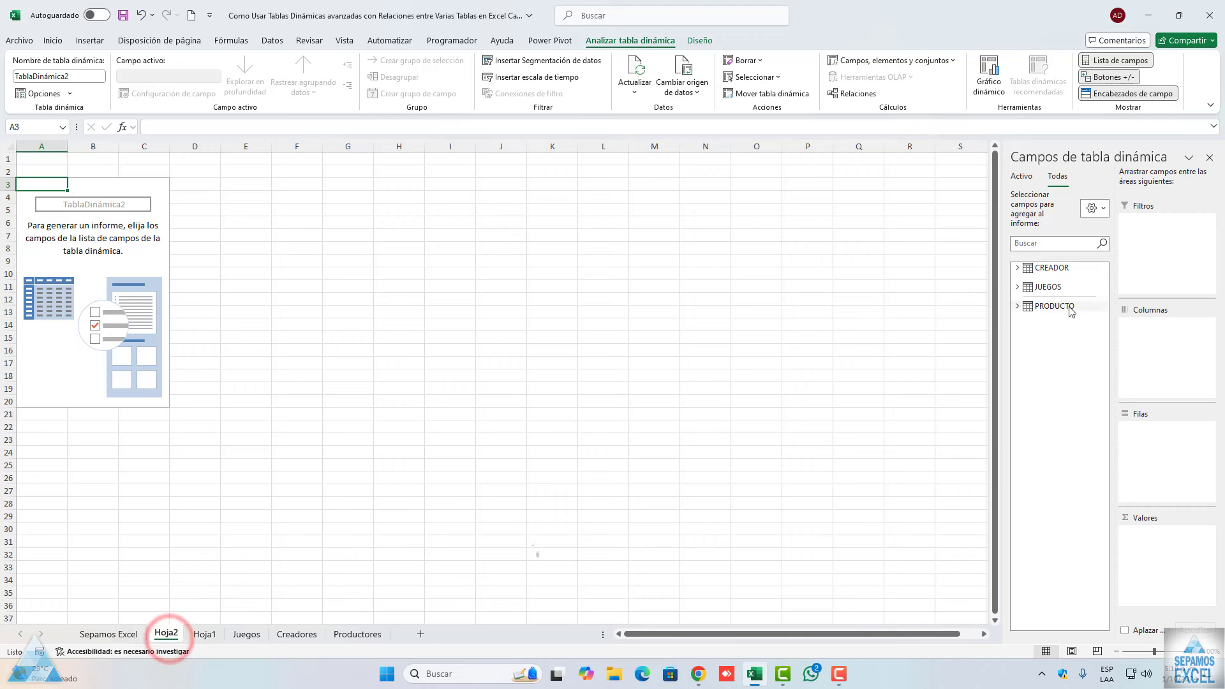
click(1053, 272)
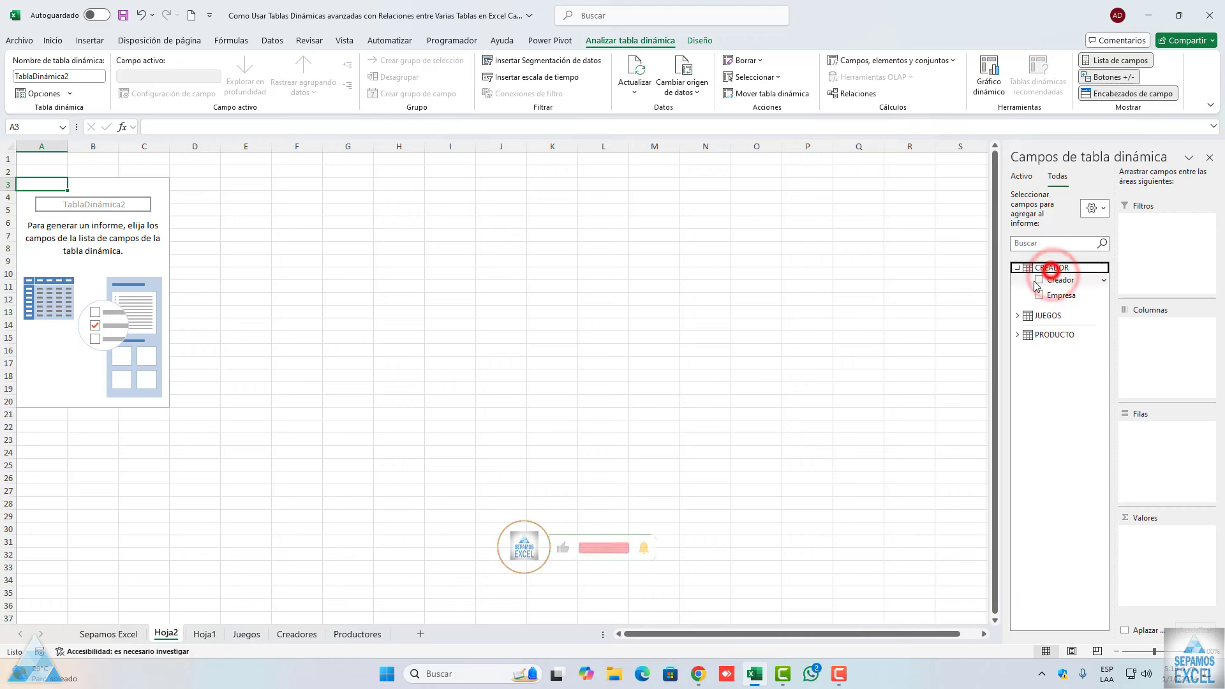
click(1018, 315)
click(1018, 439)
- Delete the pivot table ranges starting at A3 on Hoja2 and Hoja1
click(911, 424)
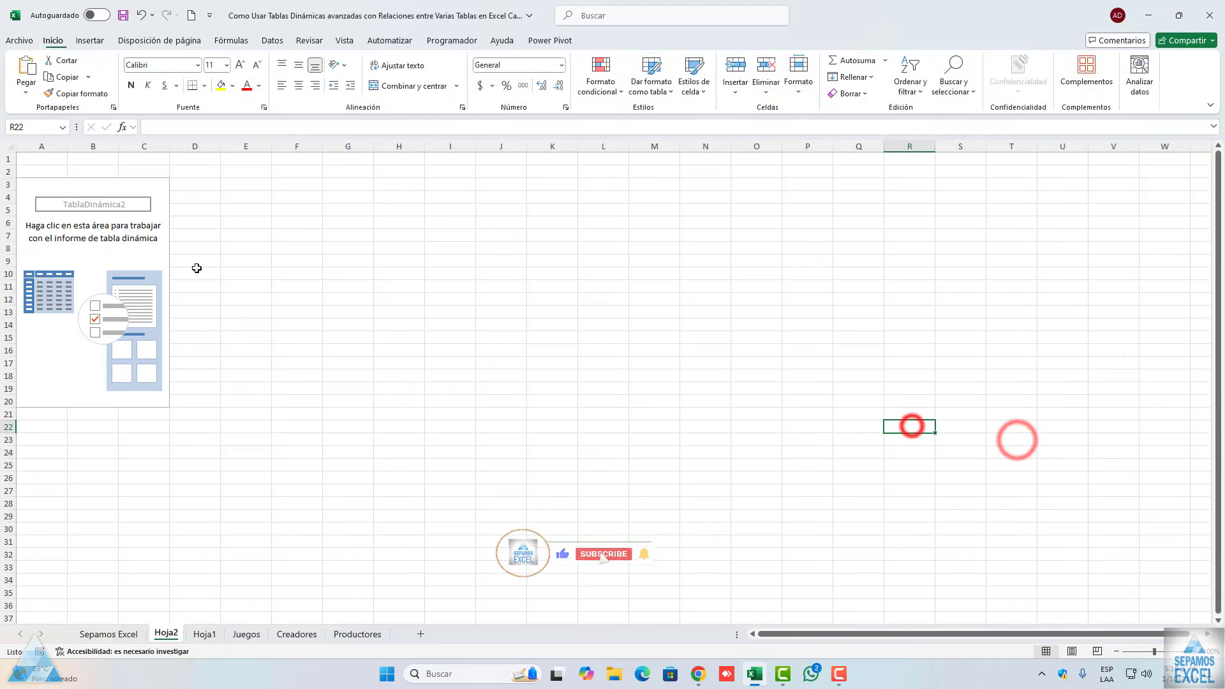
mouse_move(34, 190)
mouse_down()
mouse_move(158, 375)
mouse_move(158, 401)
mouse_up()
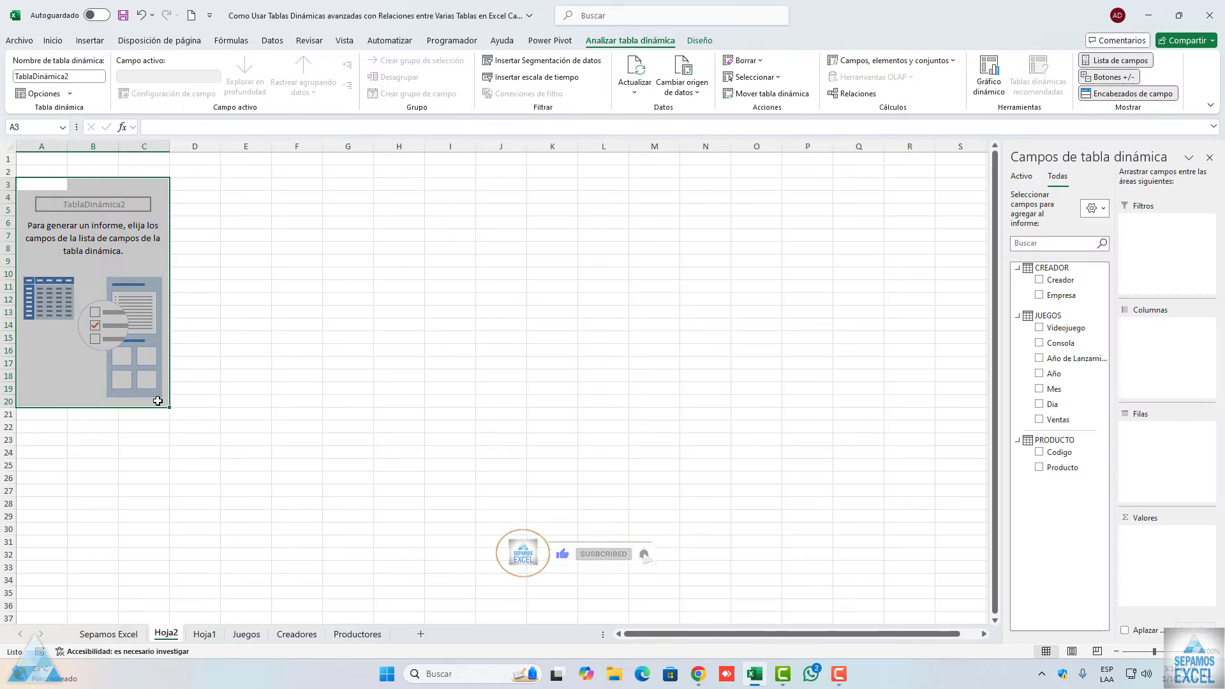
key(Delete)
click(384, 300)
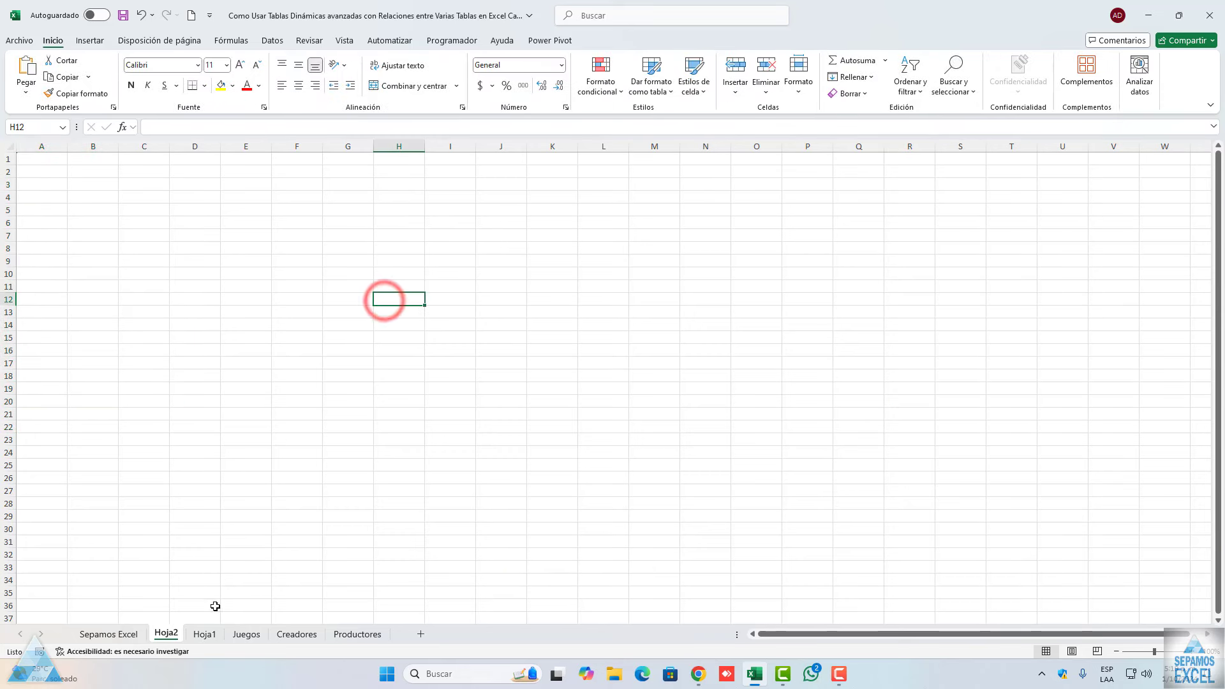
click(207, 634)
mouse_move(36, 183)
mouse_down()
mouse_move(144, 305)
mouse_move(148, 396)
mouse_up()
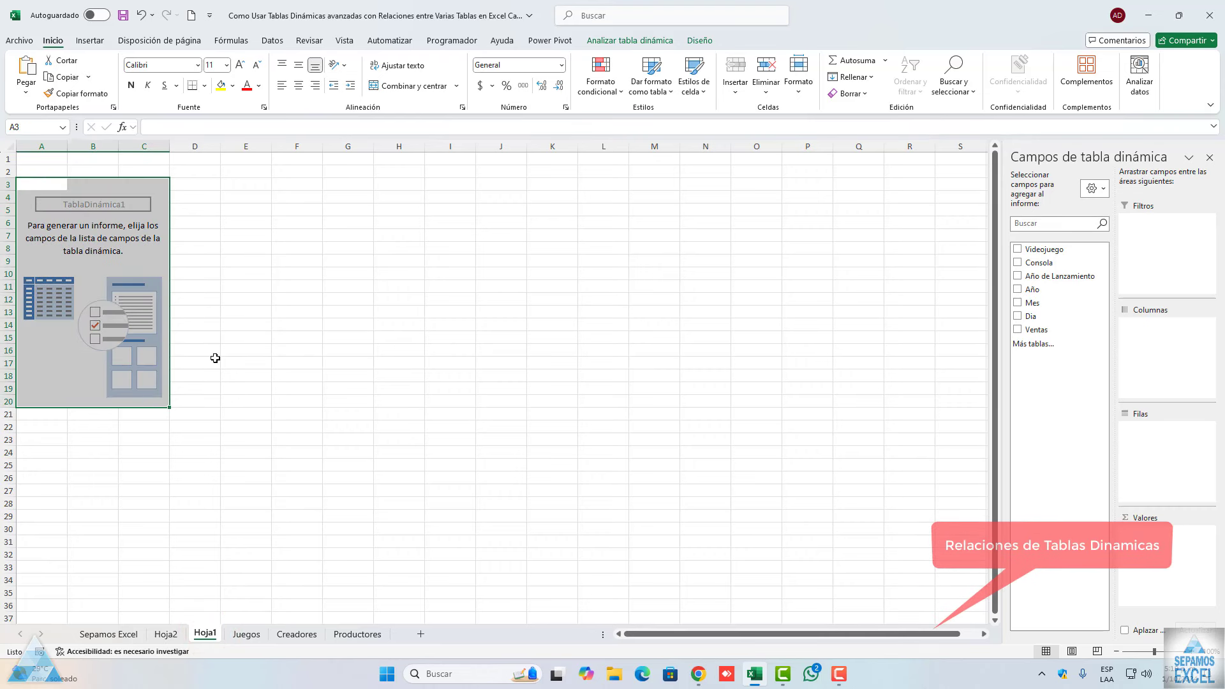
key(Delete)
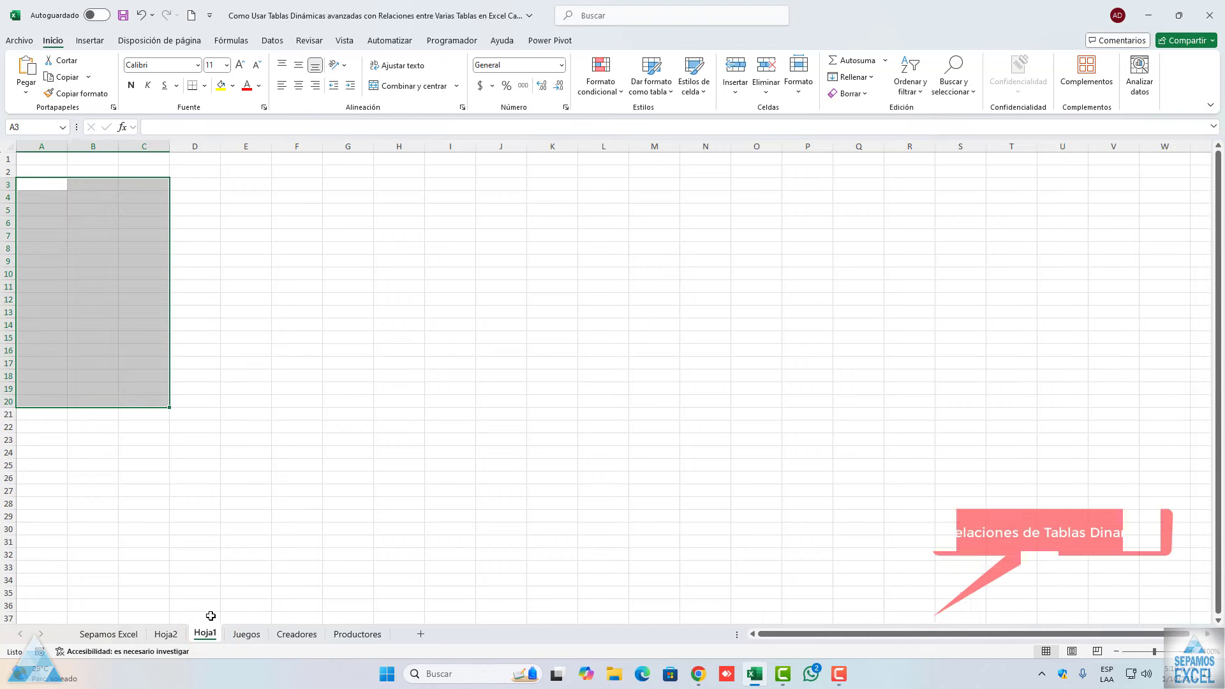
- Delete the Hoja1 and Hoja2 sheets from the workbook
right_click(205, 634)
click(240, 454)
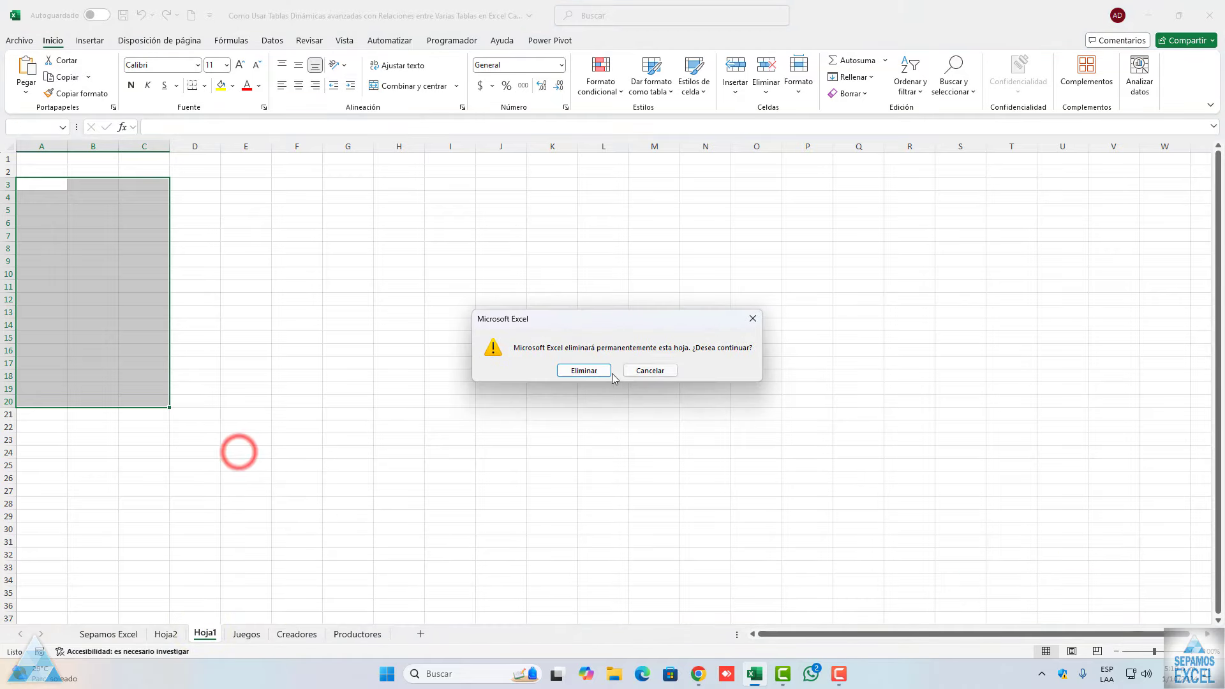
click(591, 369)
right_click(162, 634)
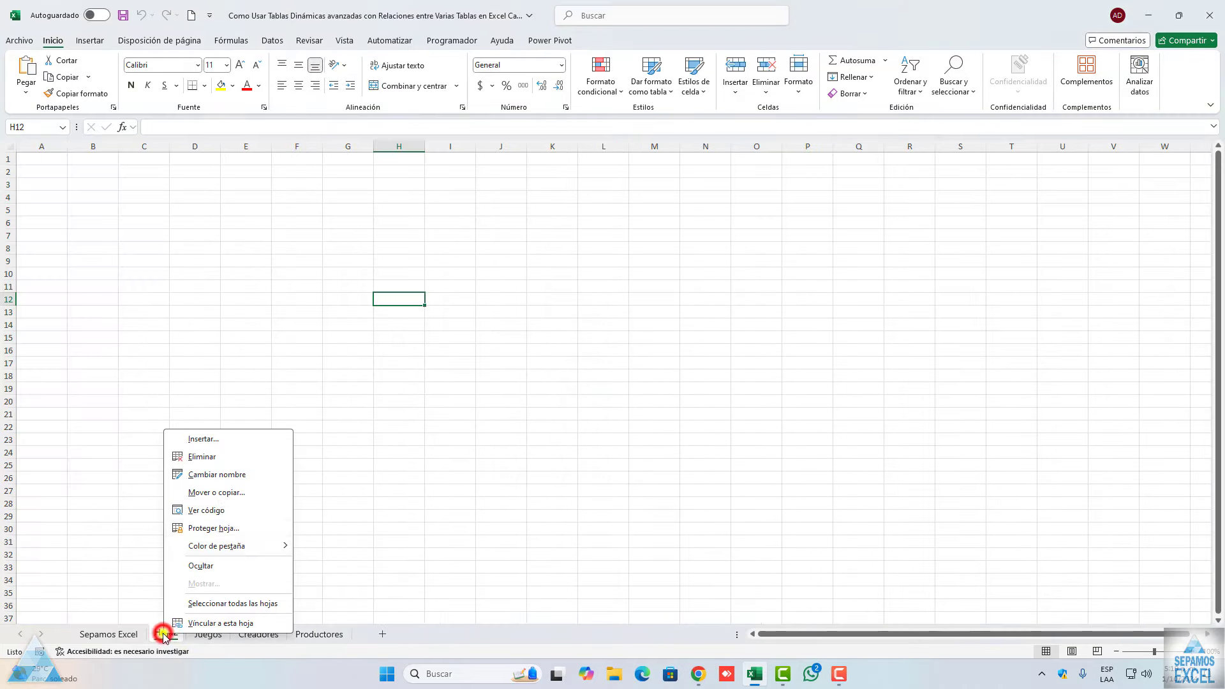
click(211, 456)
click(572, 374)
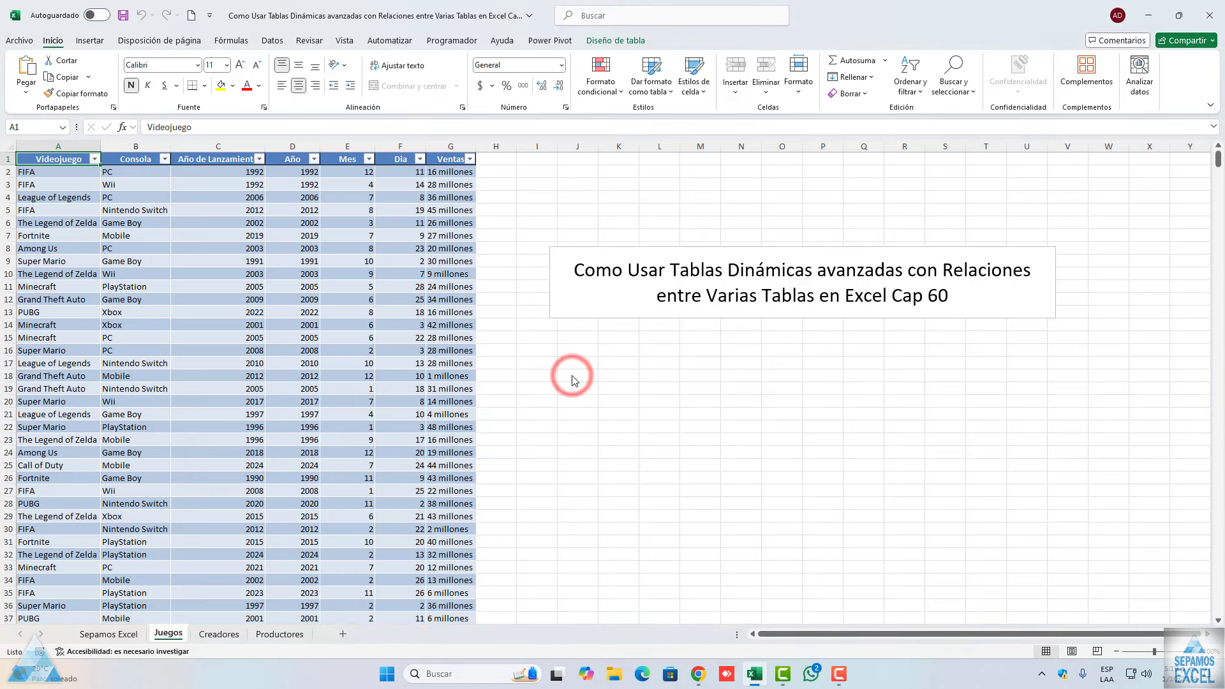
- Start a new relationship from Datos > Modelo de datos > Relaciones with JUEGOS selected
click(151, 262)
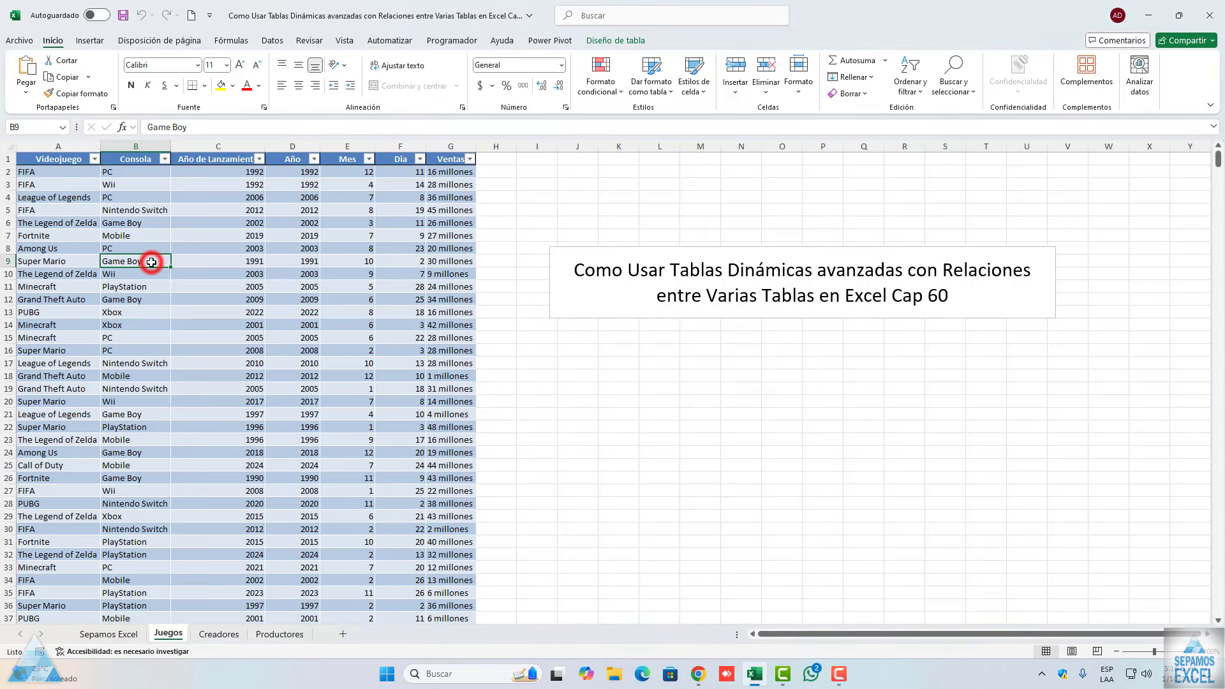
click(272, 40)
click(950, 95)
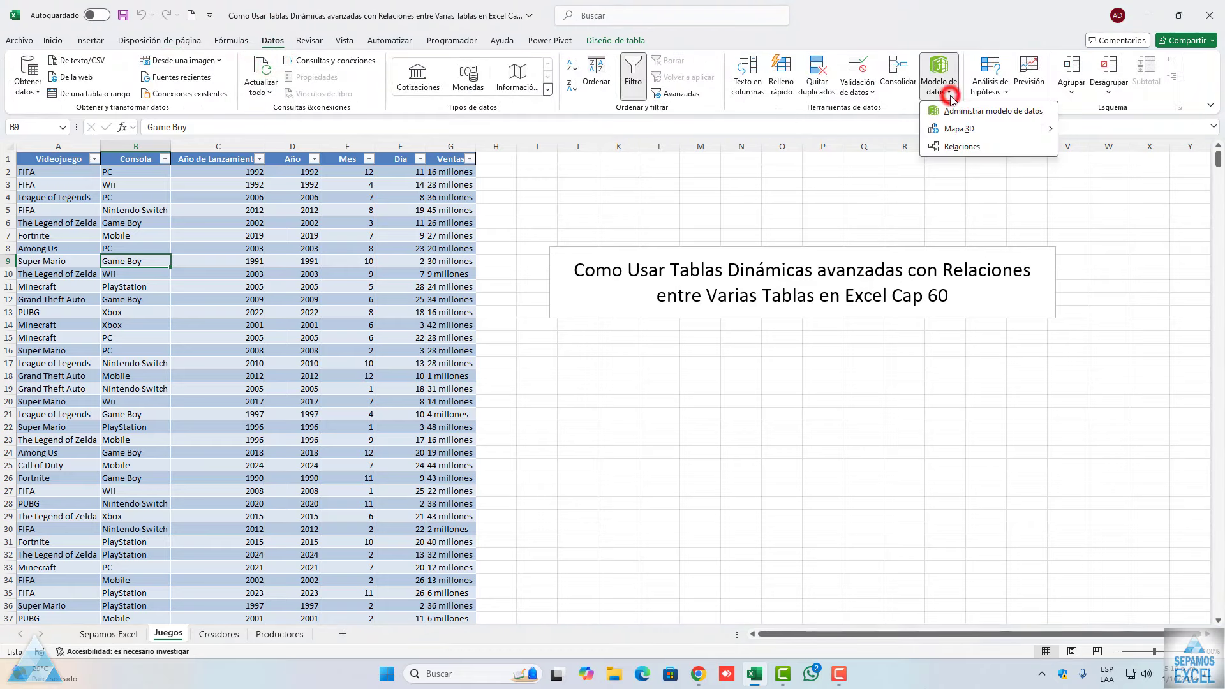
click(957, 146)
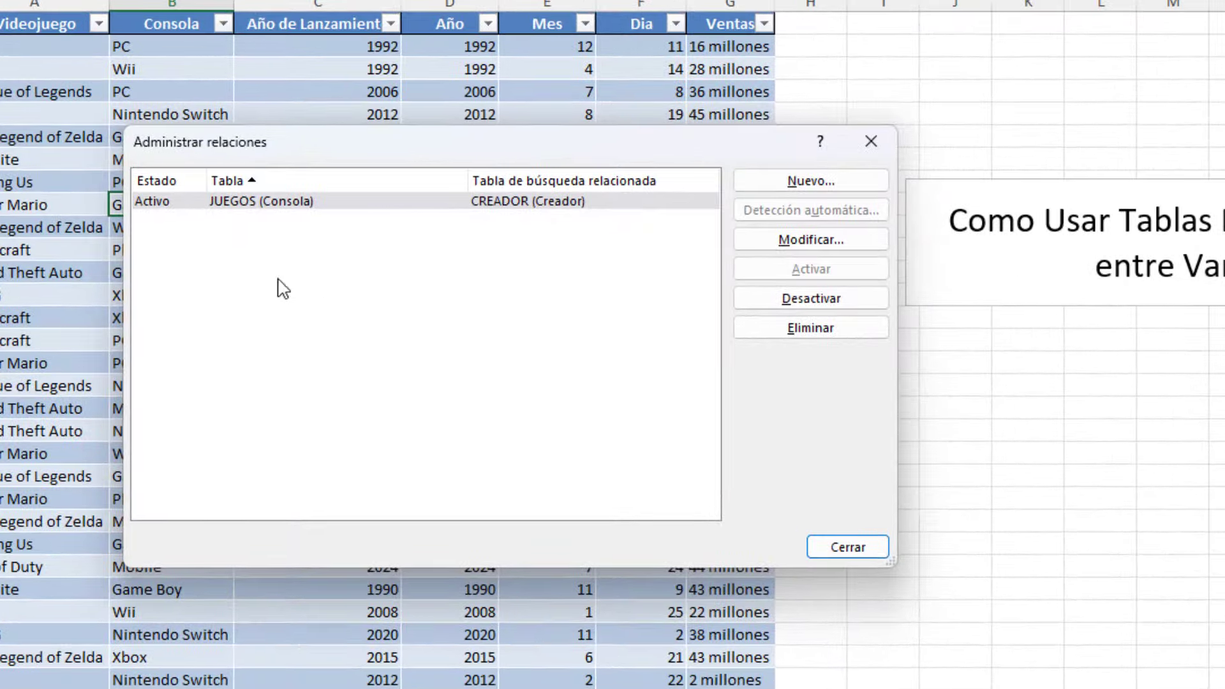
click(852, 182)
drag(344, 248, 411, 197)
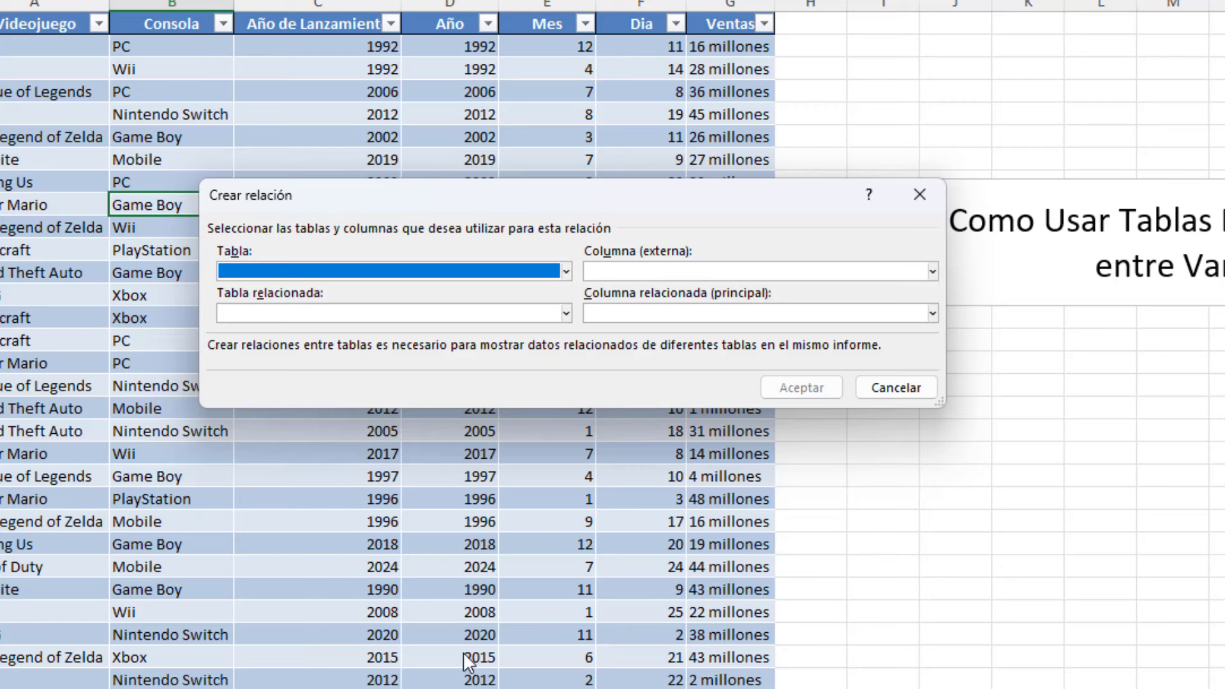
- Link JUEGOS column Videojuego to PRODUCTO column Producto and confirm the relationship
click(567, 270)
click(424, 332)
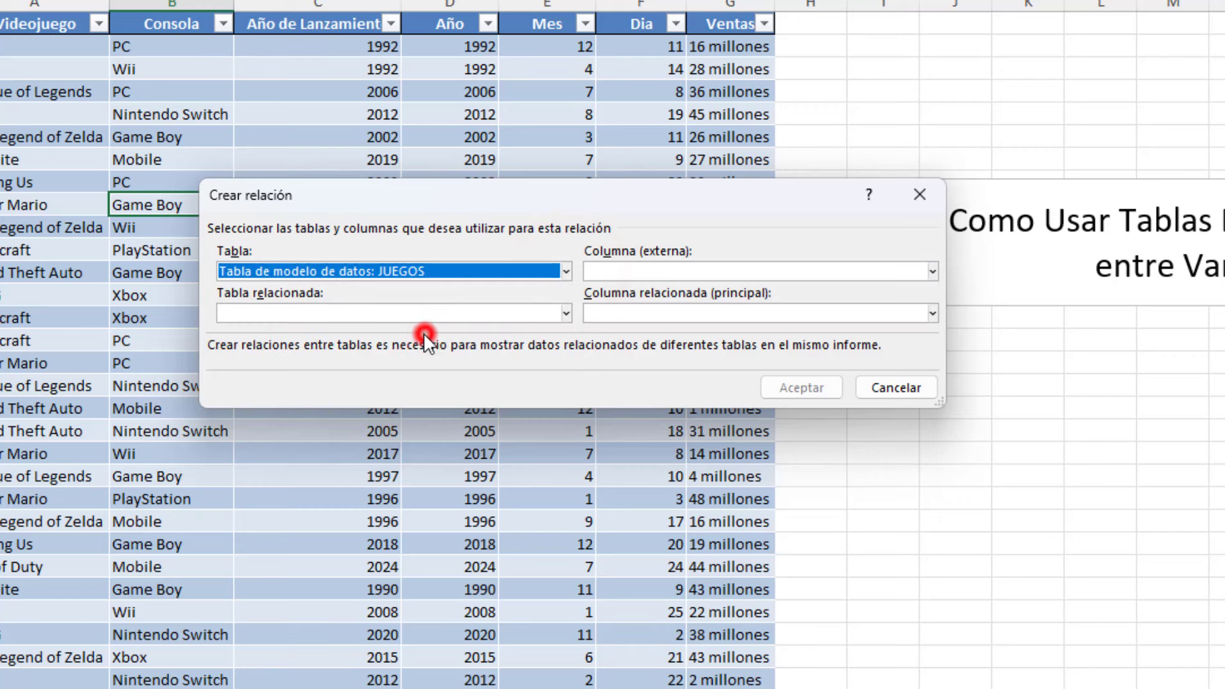
click(565, 313)
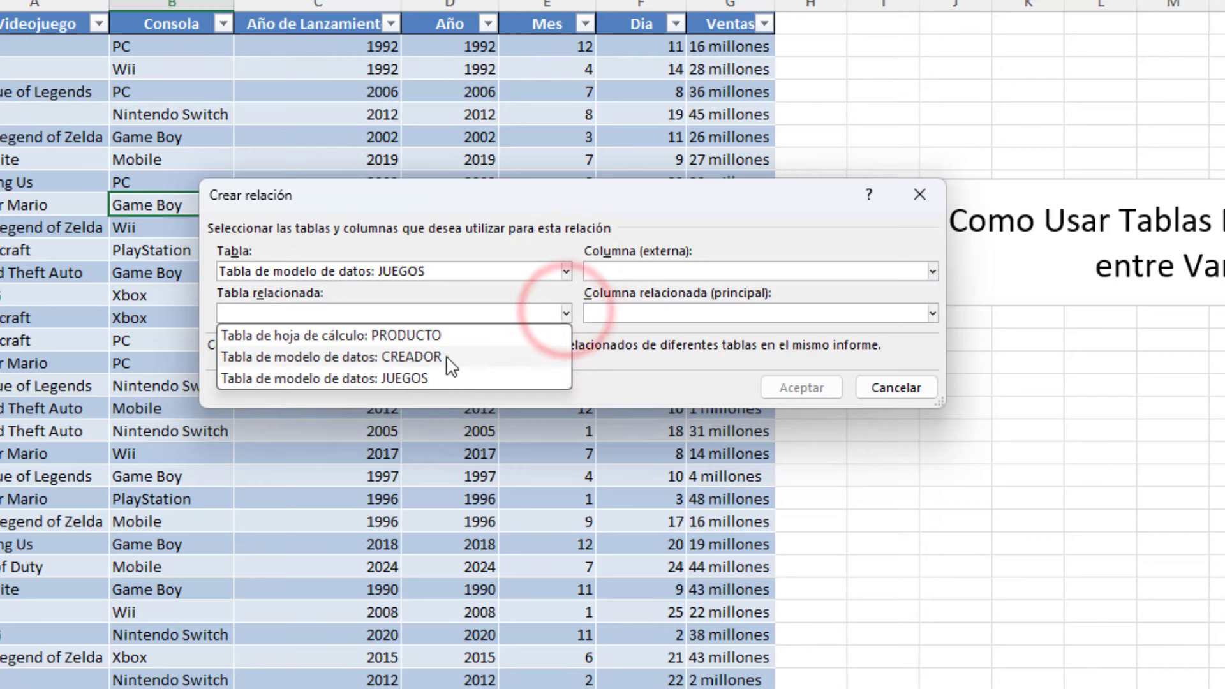
click(438, 335)
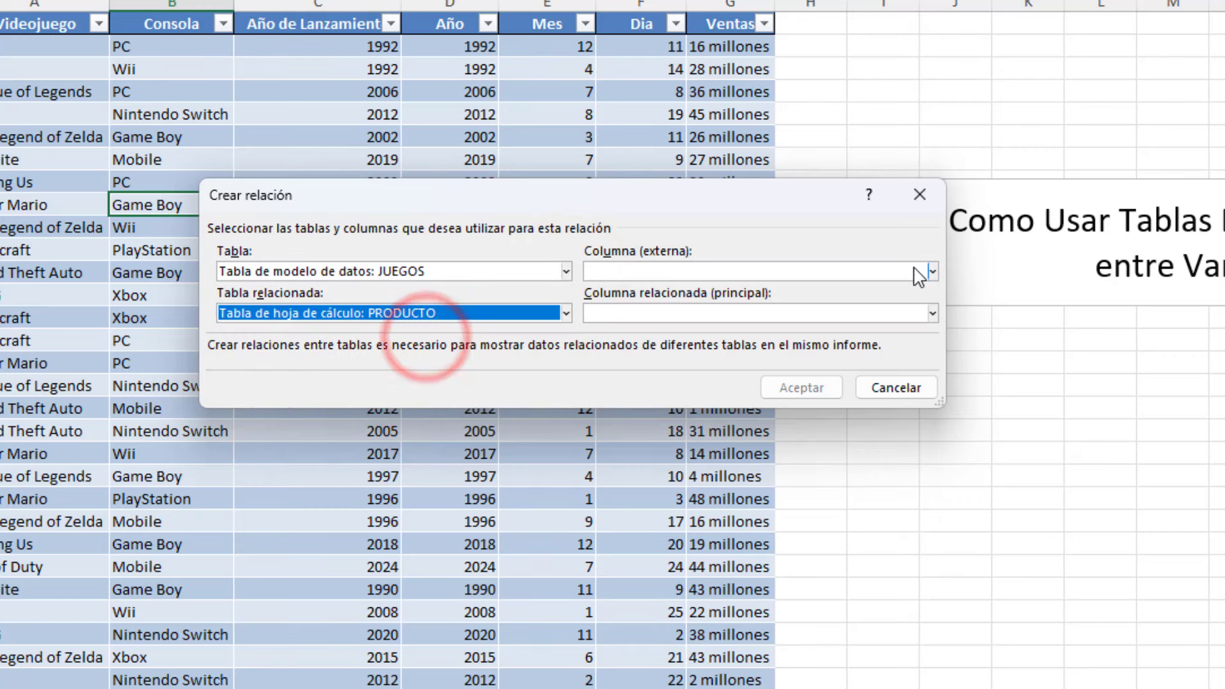
click(933, 270)
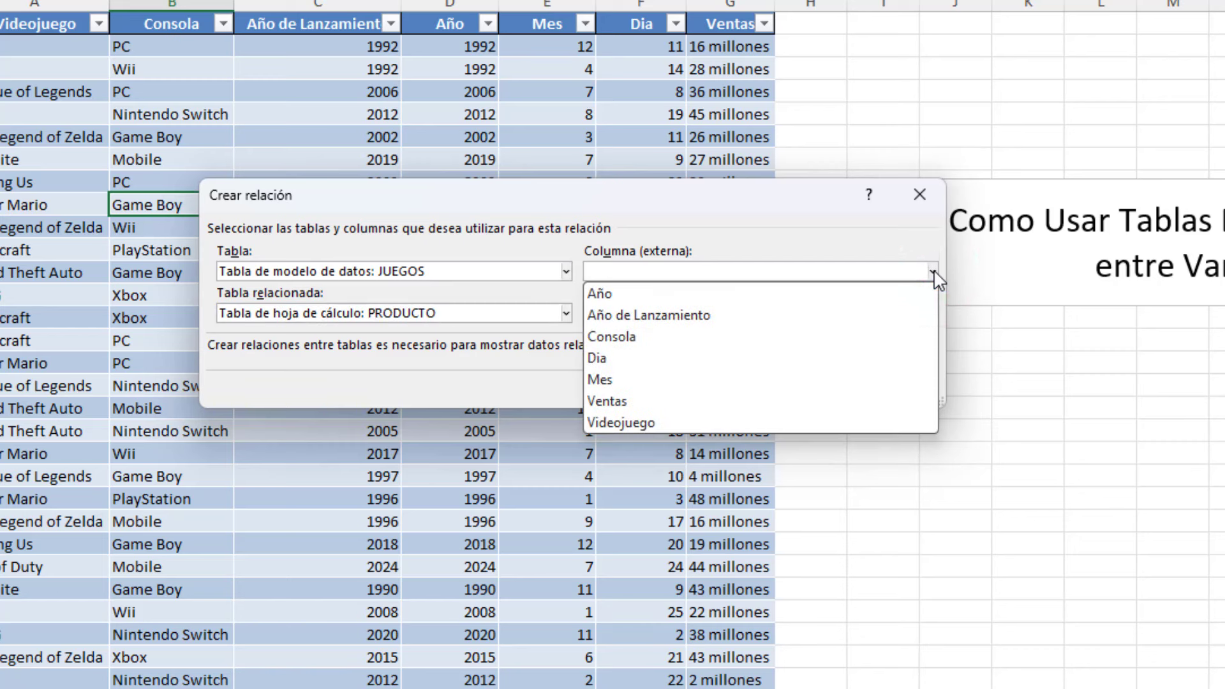
click(666, 421)
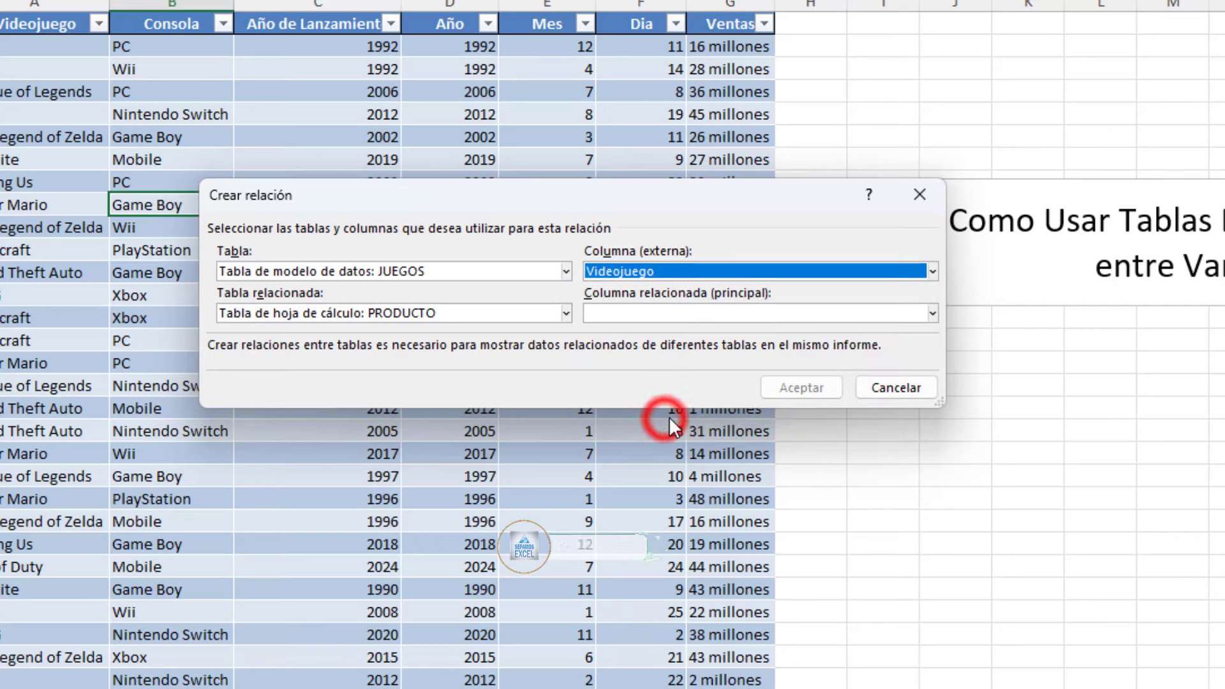
click(932, 313)
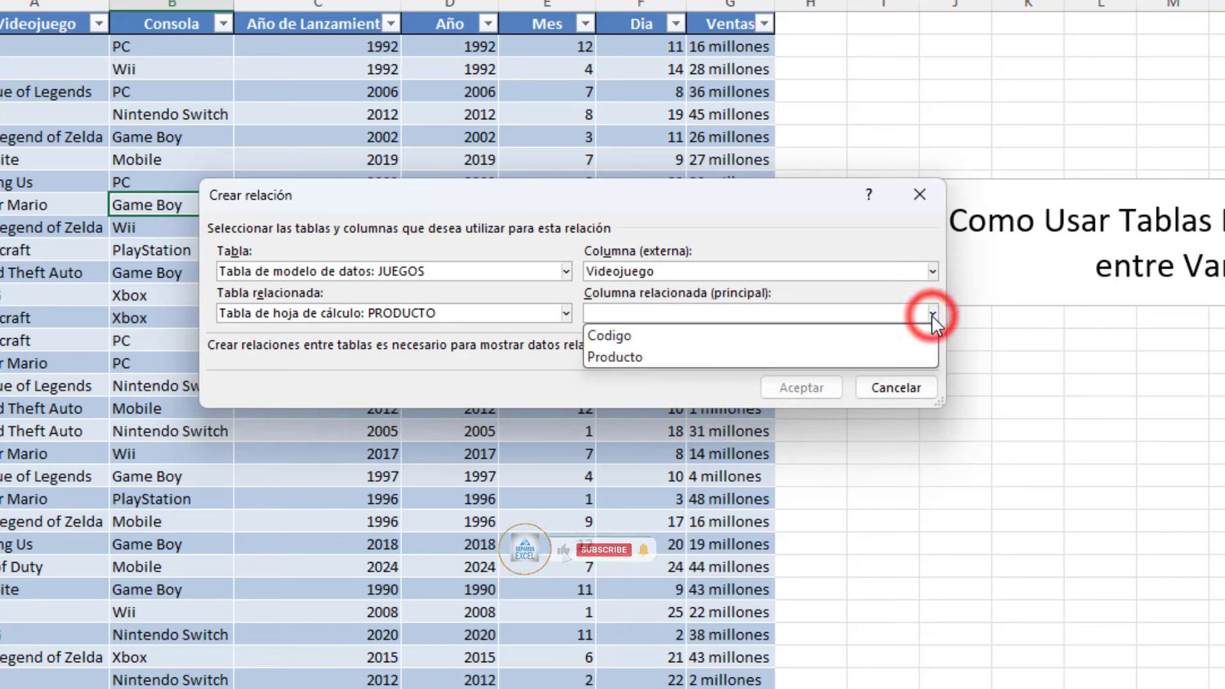
click(637, 357)
click(781, 386)
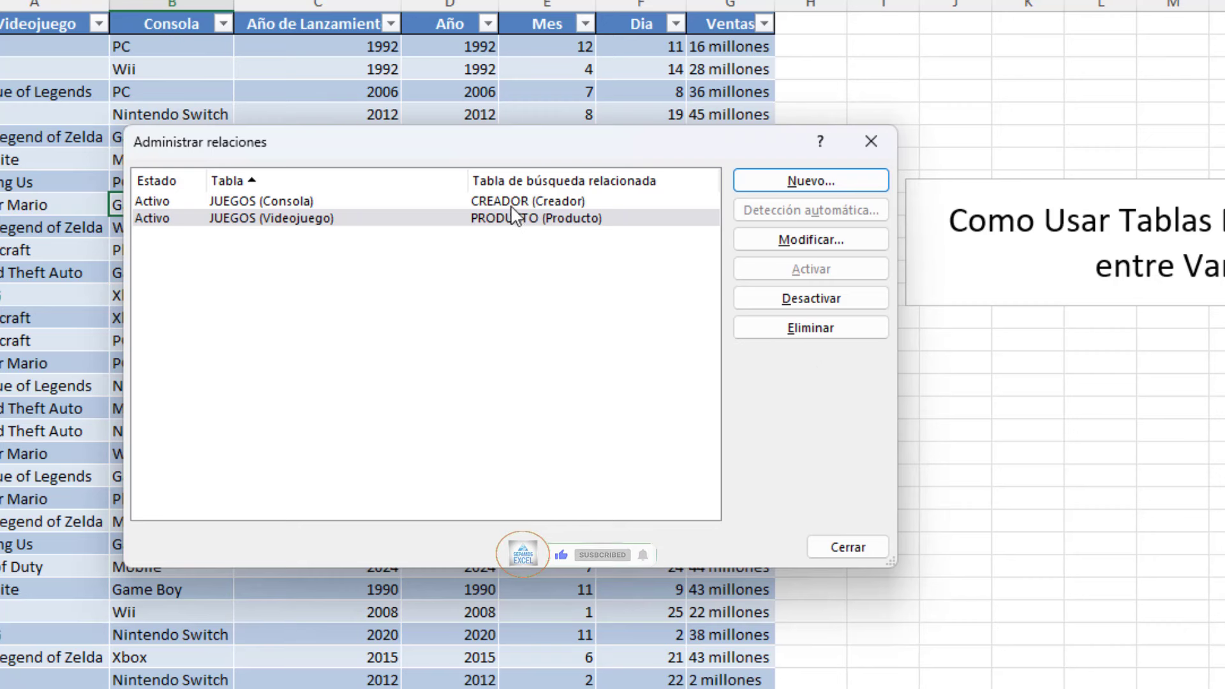
- Select the Consola and Videojuego relationships alternately to review them
click(507, 201)
click(515, 218)
click(501, 202)
click(487, 217)
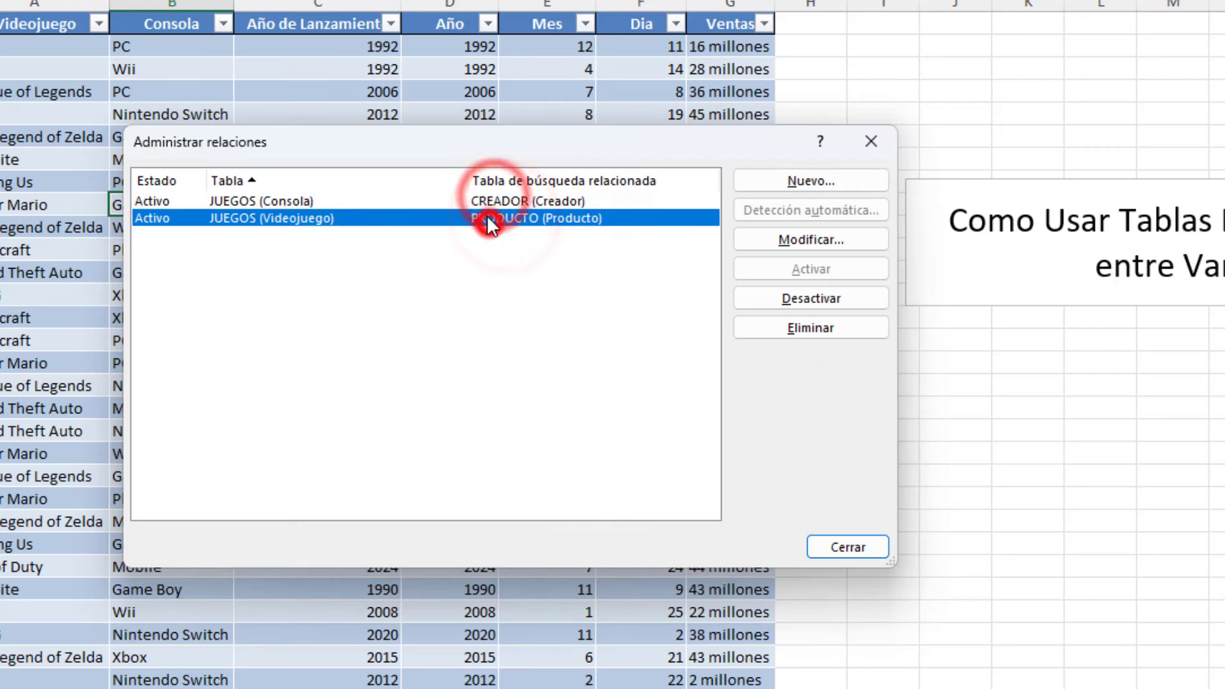
click(493, 201)
click(487, 218)
click(481, 199)
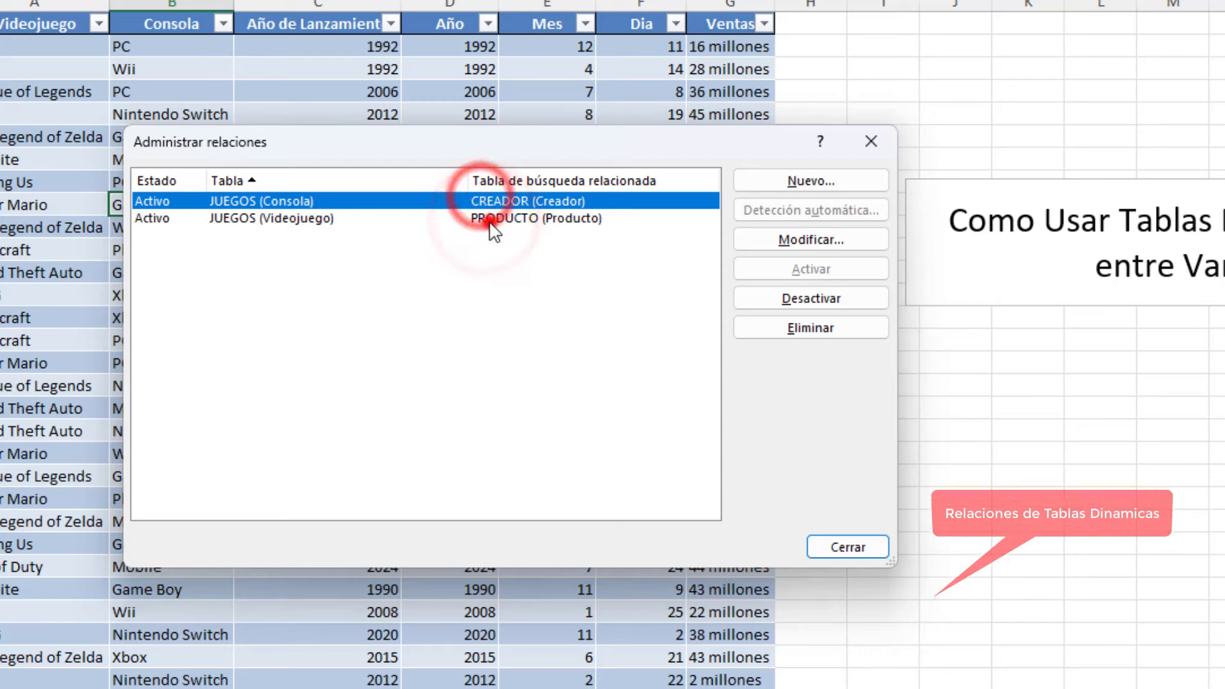
click(488, 218)
click(488, 201)
click(488, 219)
click(488, 201)
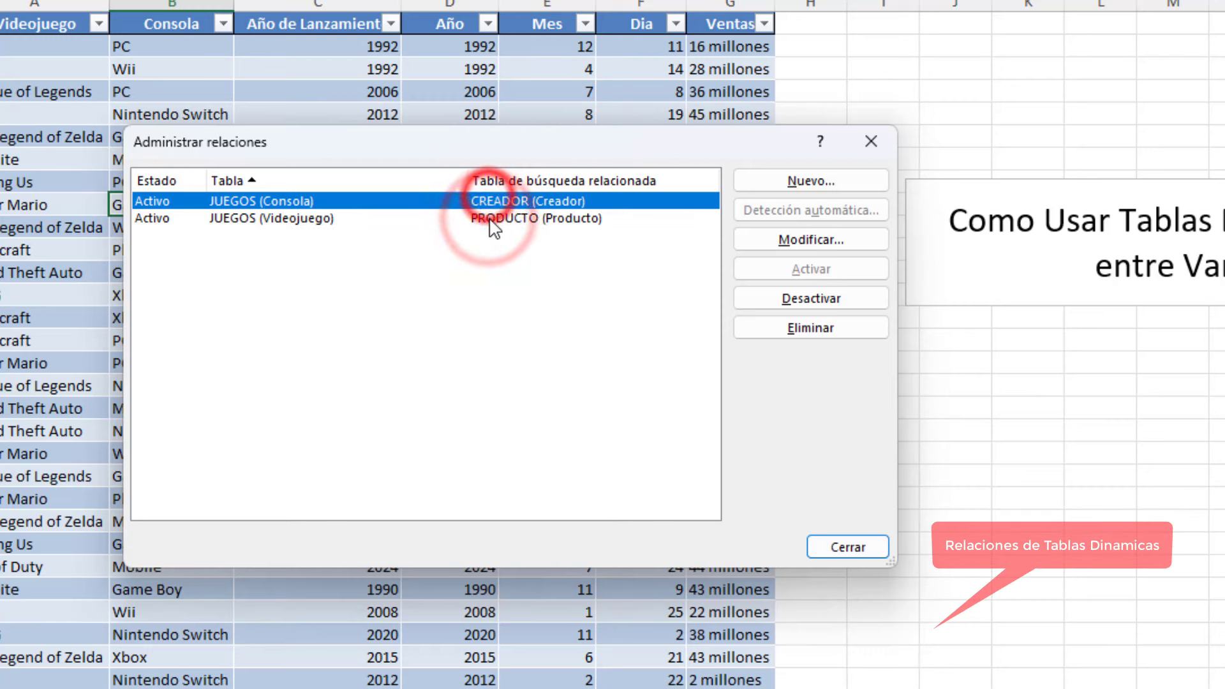
click(489, 218)
click(488, 201)
click(488, 217)
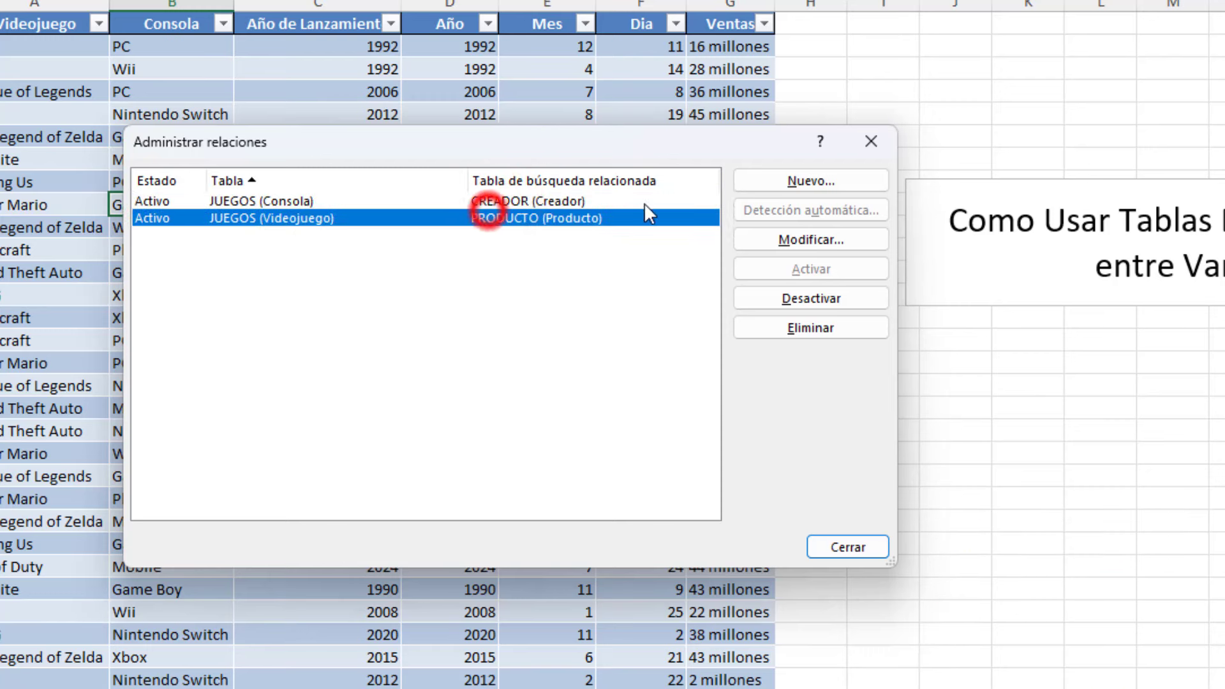
- Try a new relationship linking CREADOR column Empresa to PRODUCTO column Producto
click(802, 181)
click(566, 271)
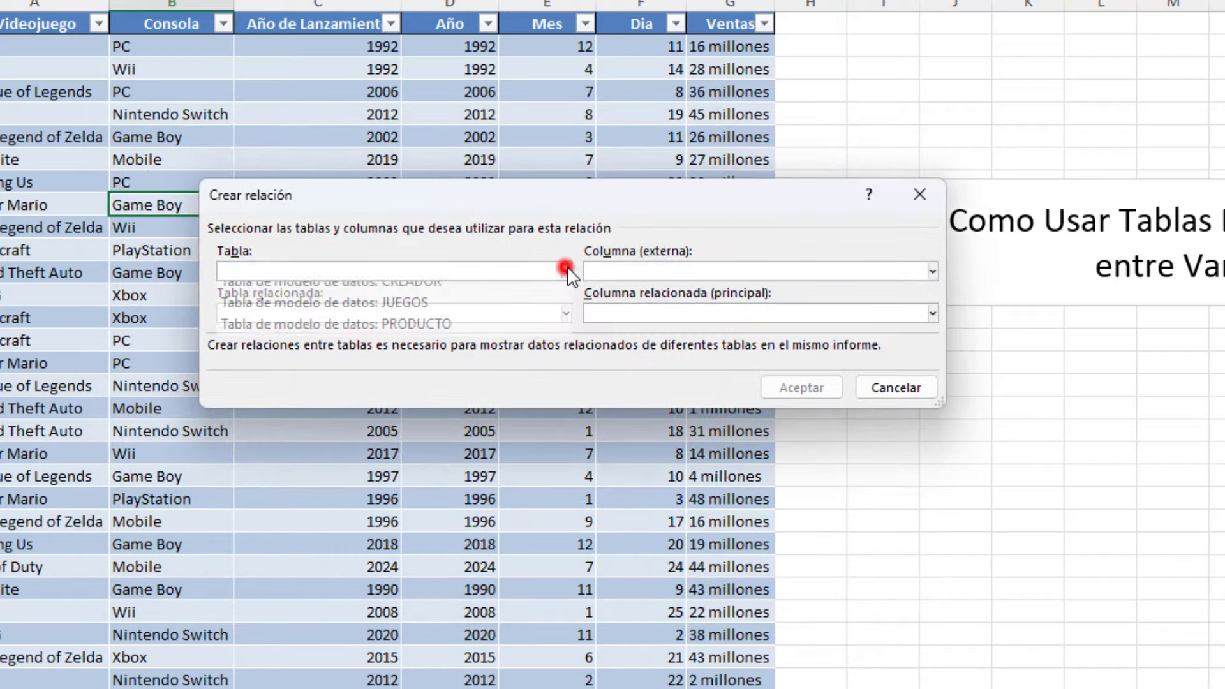
click(433, 282)
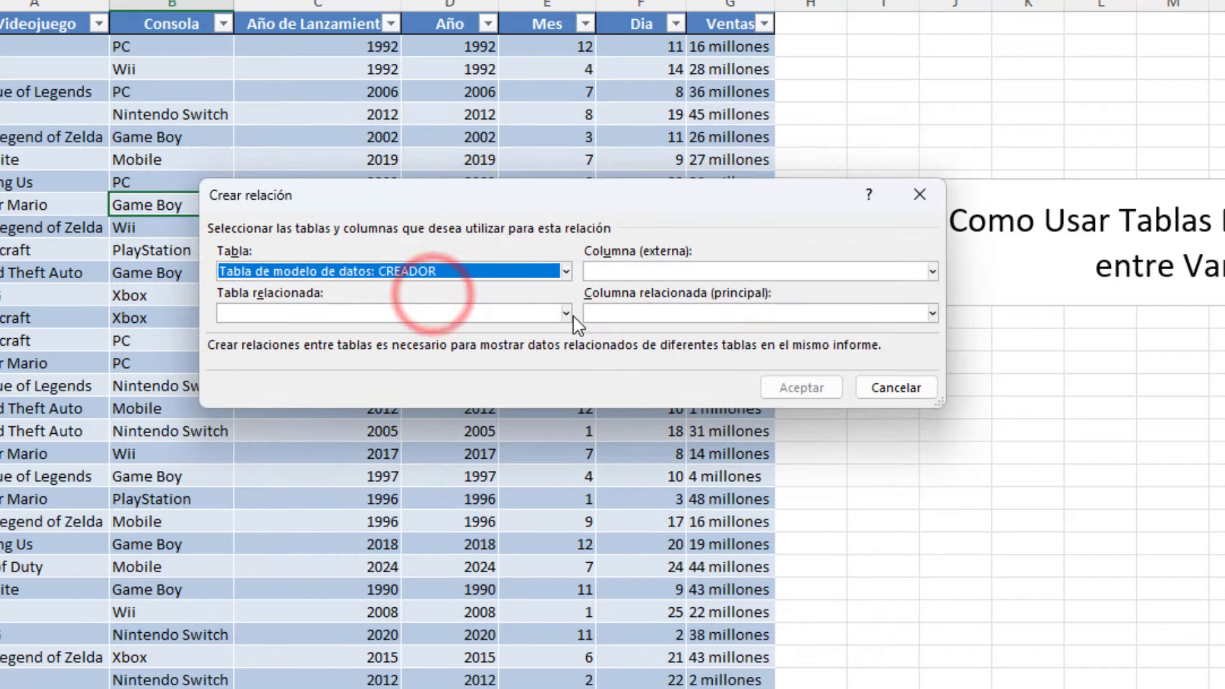
click(567, 313)
click(467, 382)
click(933, 271)
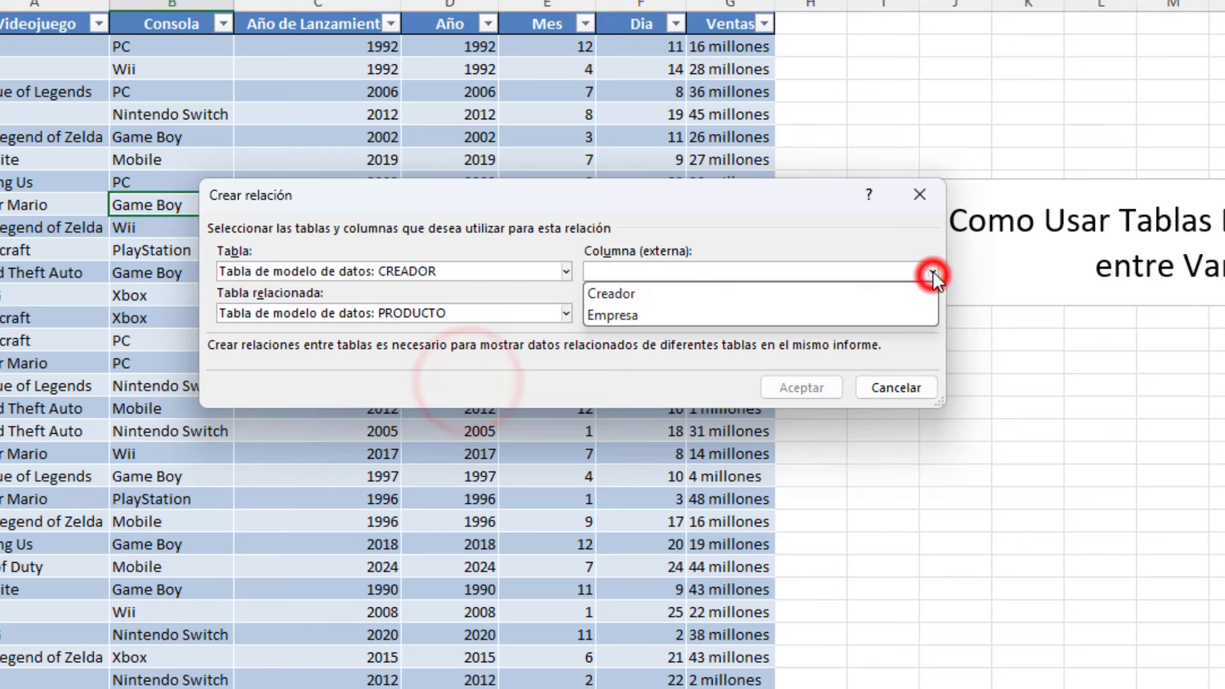
click(632, 315)
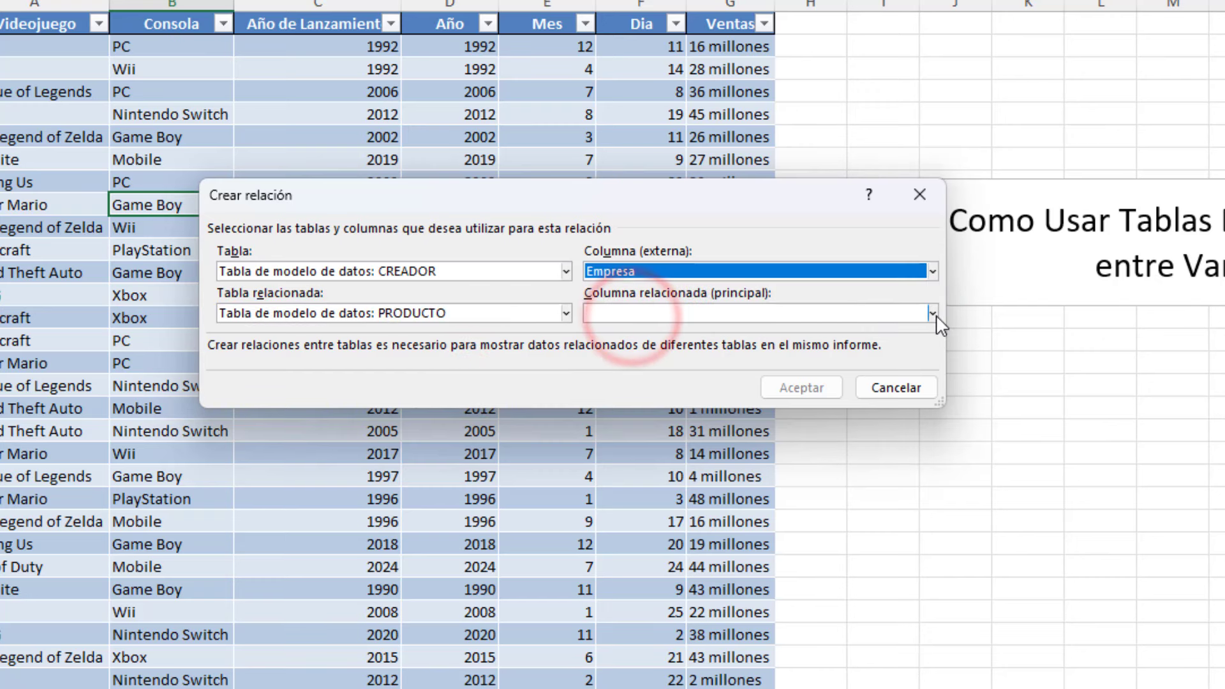
click(936, 315)
click(645, 354)
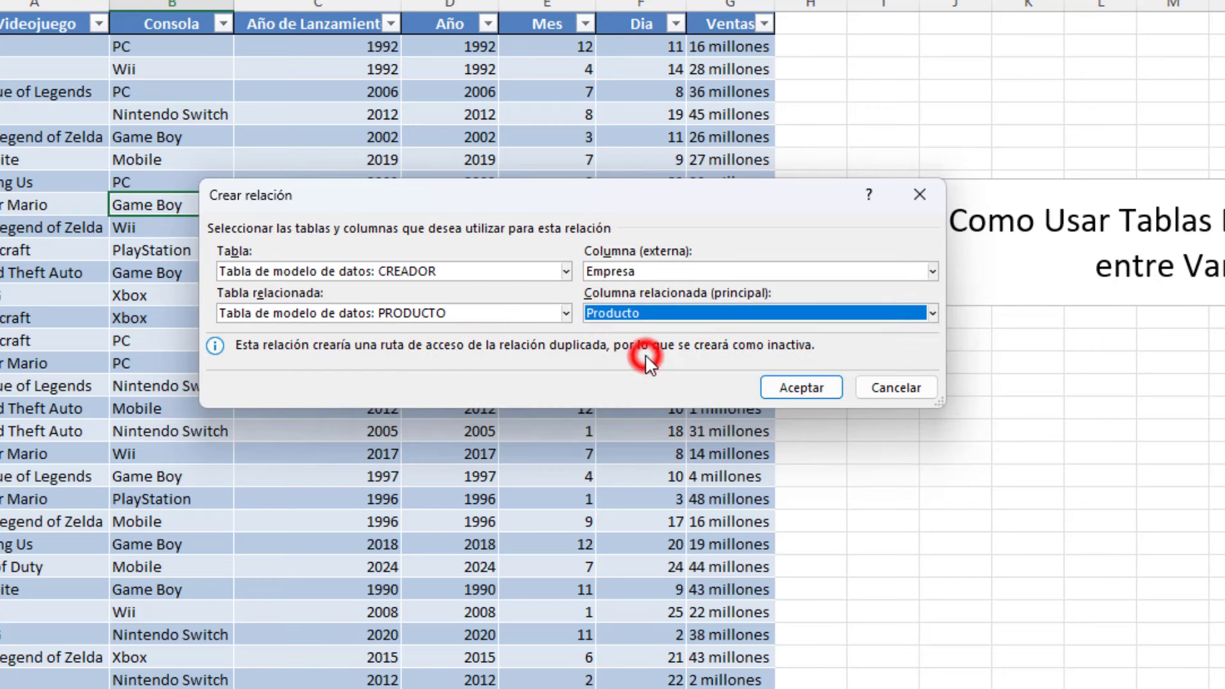
click(791, 396)
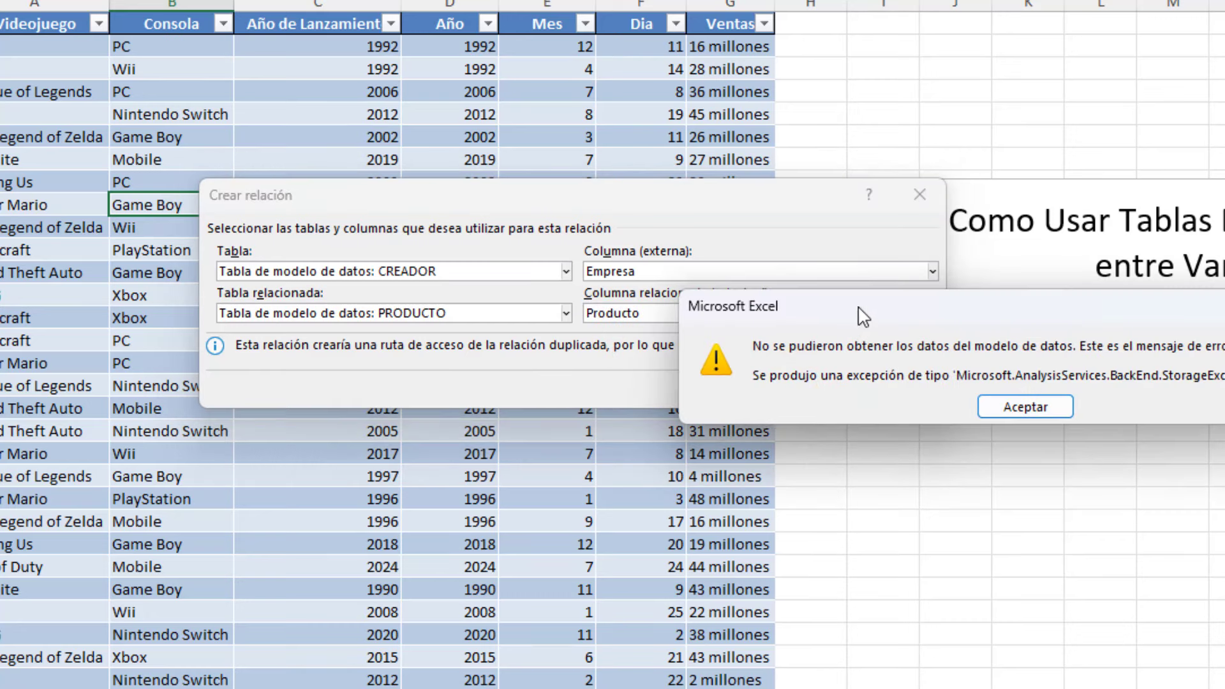
- Dismiss the data model error, retry with related column Codigo, and dismiss the error again
drag(858, 308, 572, 313)
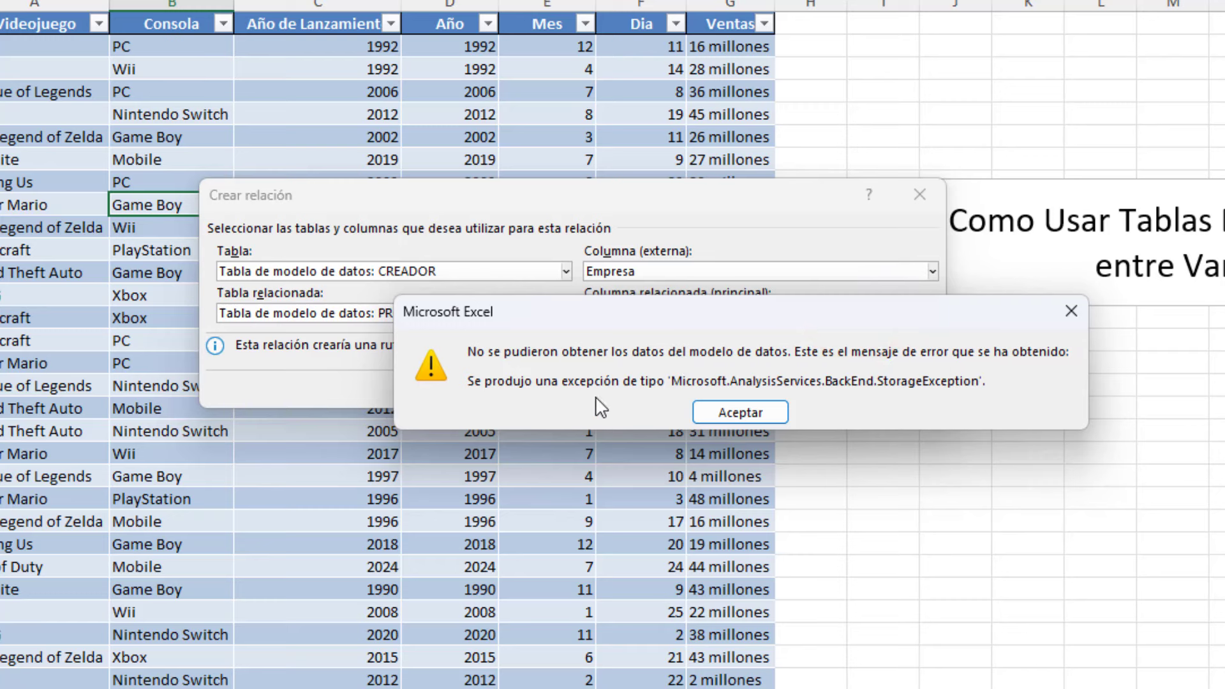
click(763, 411)
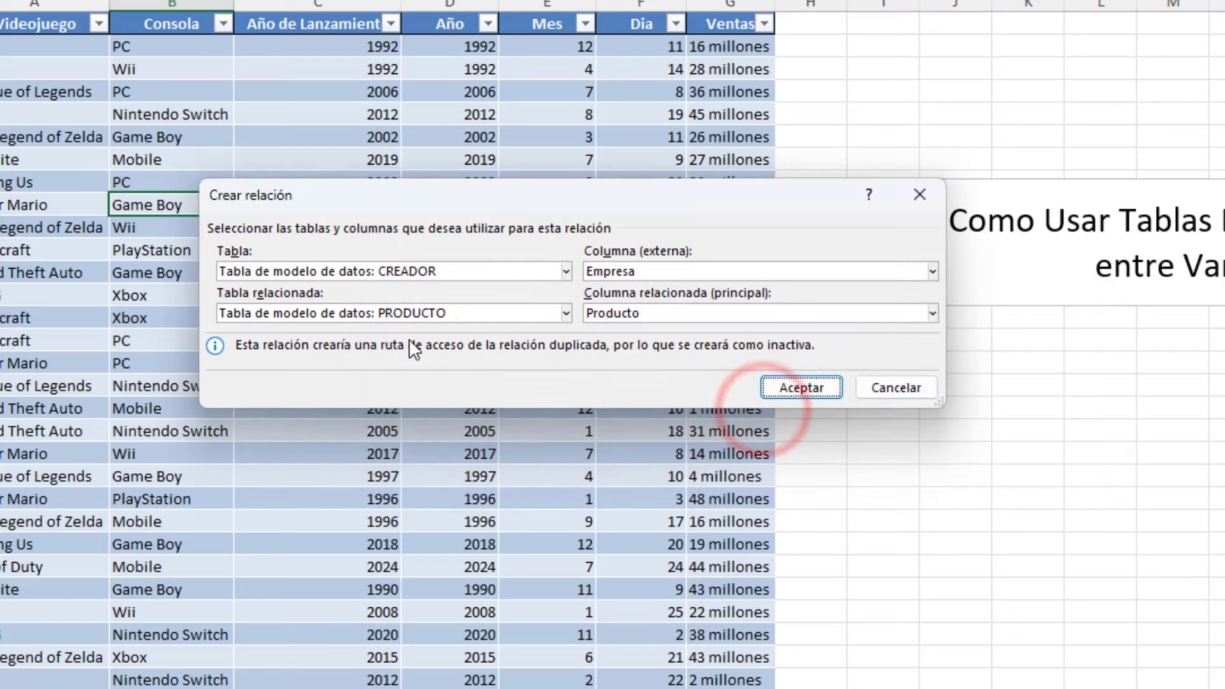
click(931, 312)
click(641, 334)
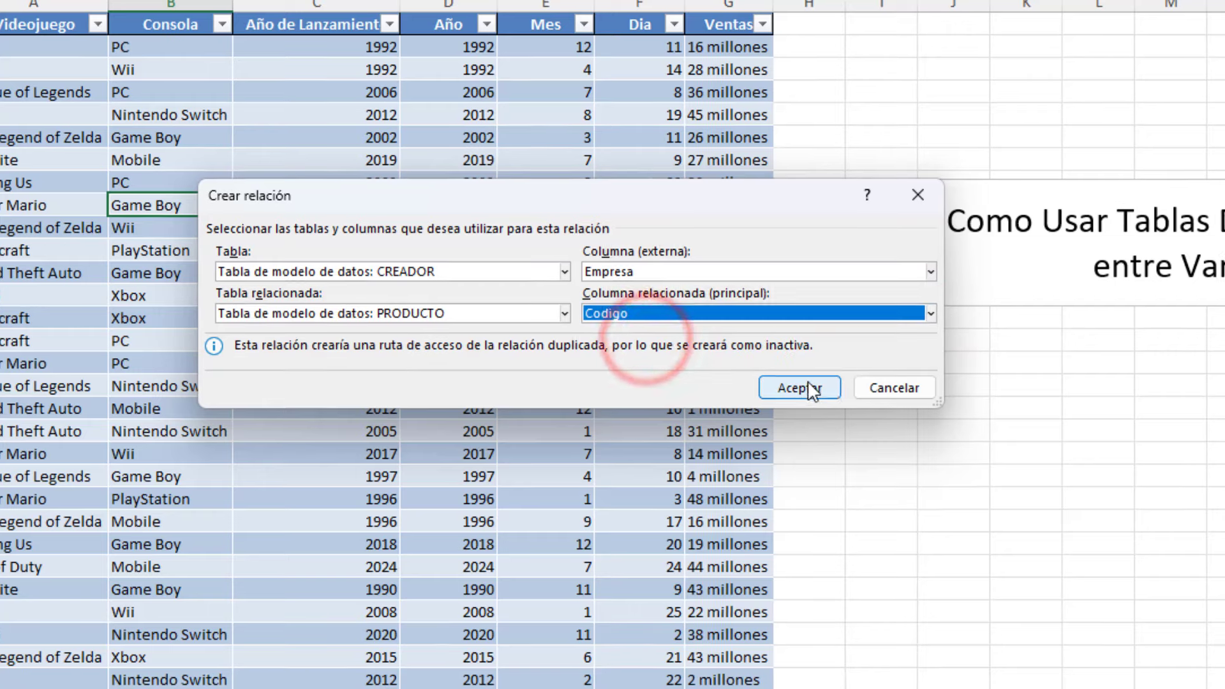
click(809, 387)
click(800, 420)
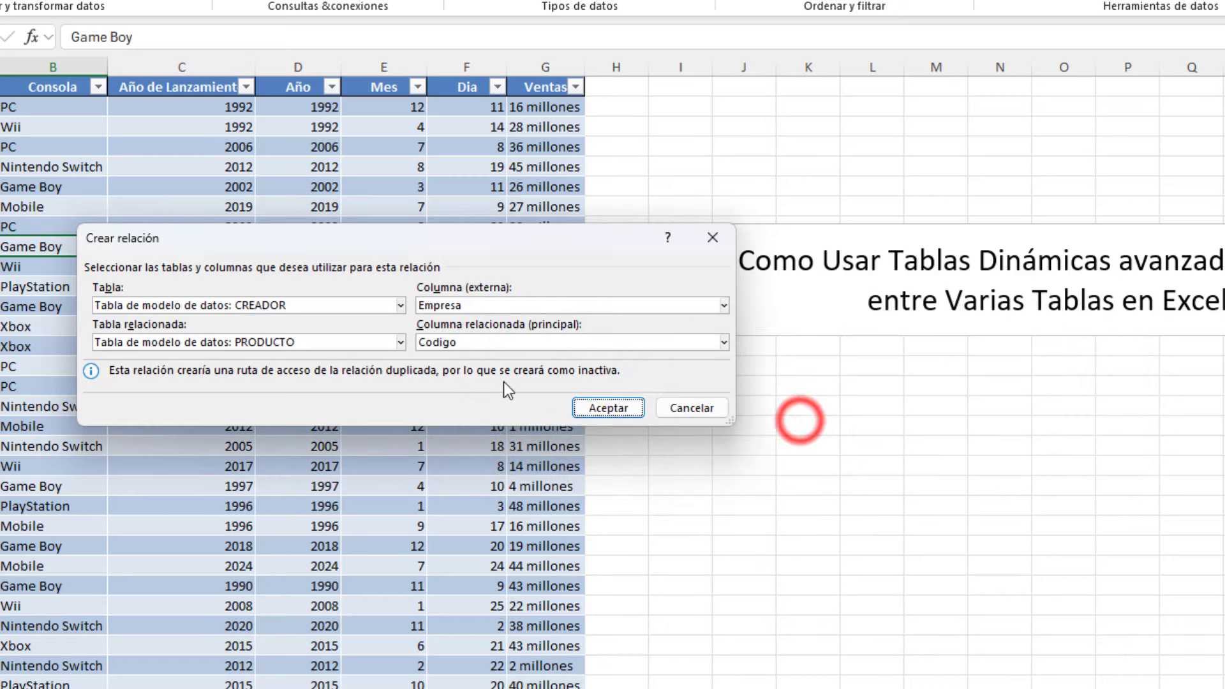
- Switch the related table to JUEGOS, then cancel the relationship
click(401, 342)
click(275, 381)
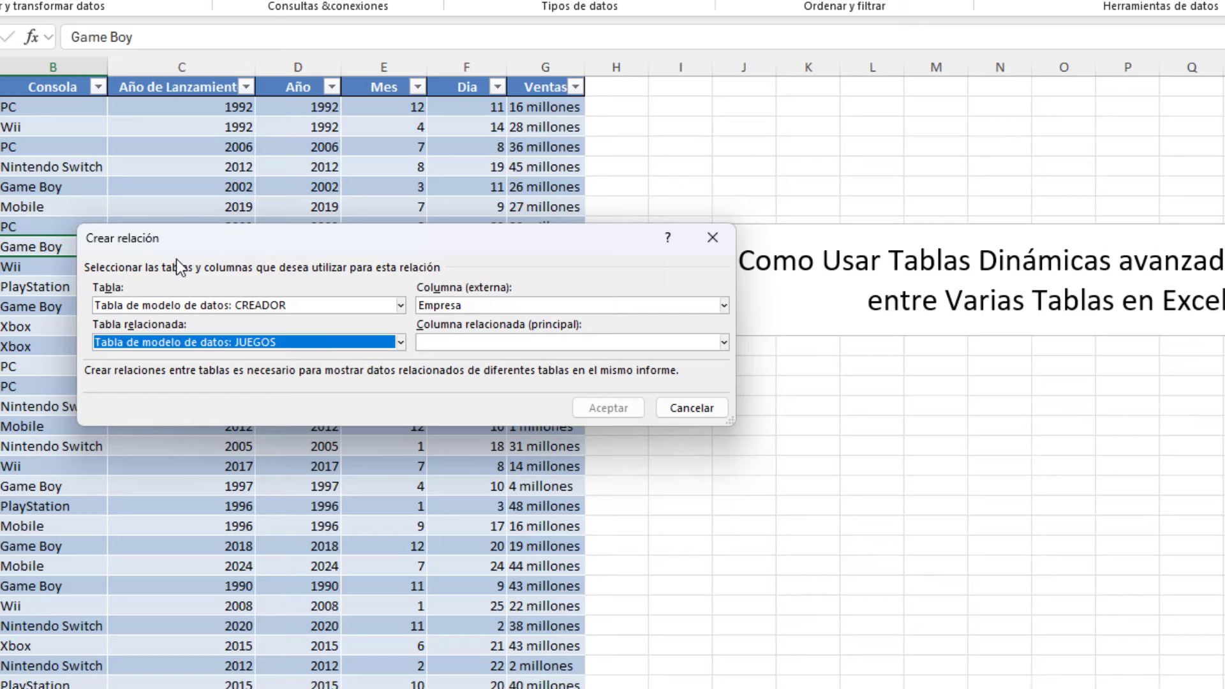
click(672, 409)
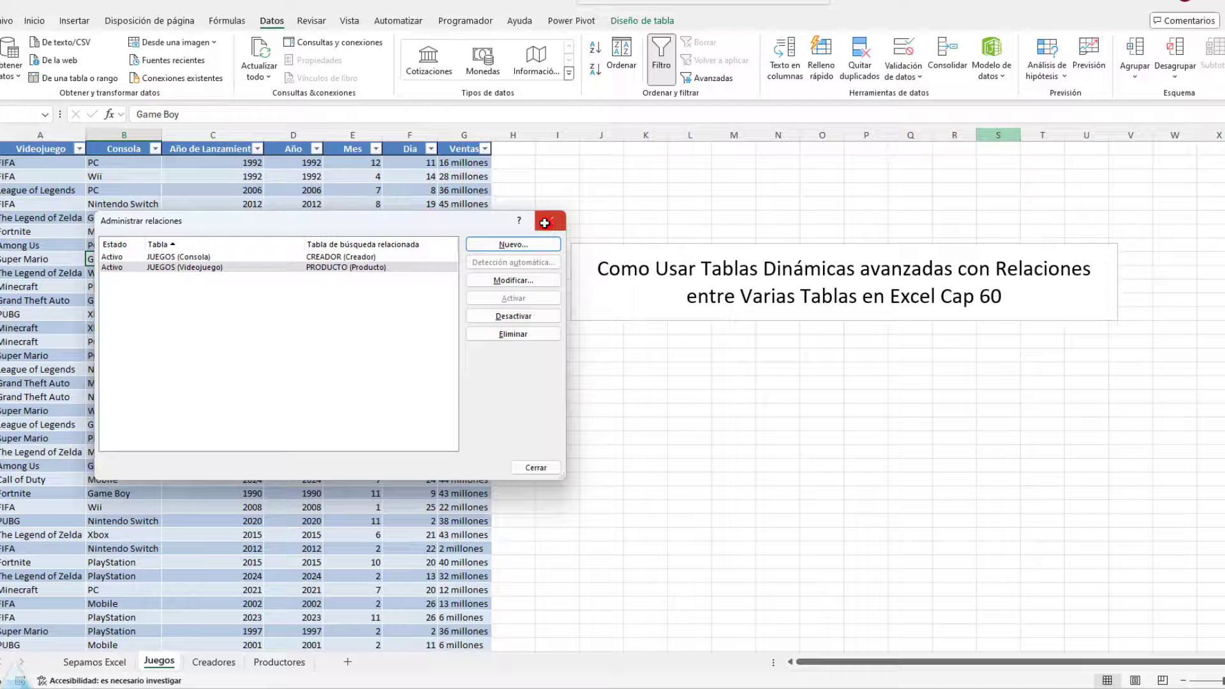
click(649, 198)
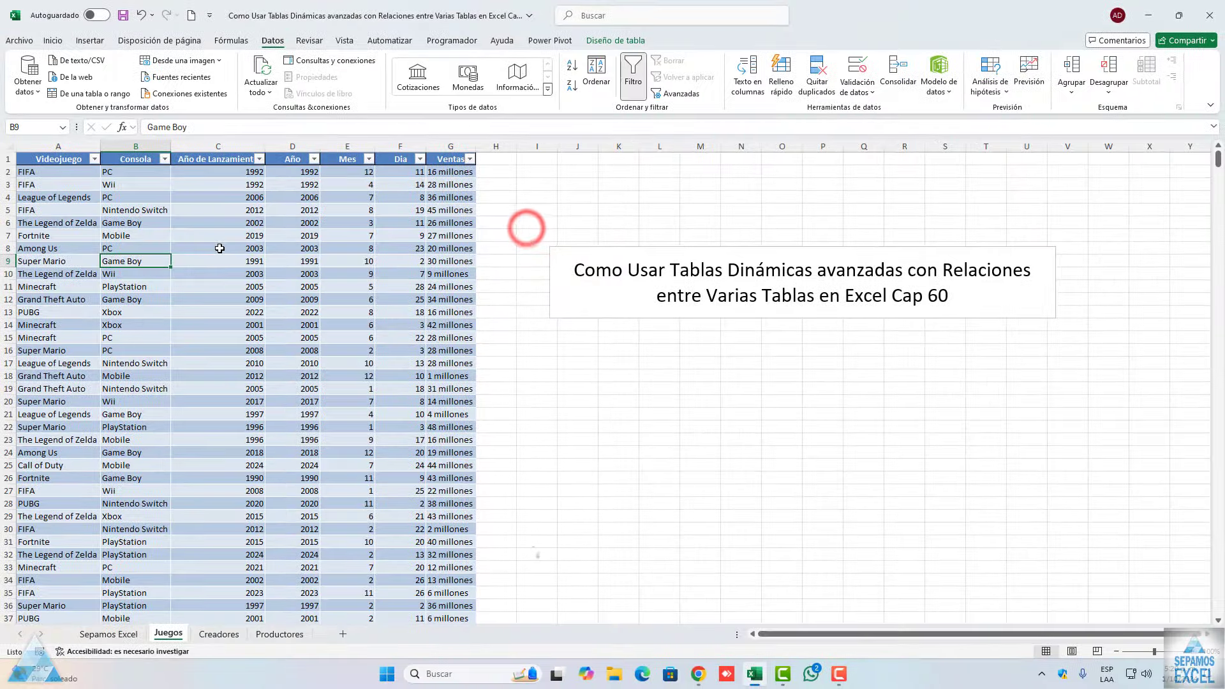
click(217, 248)
click(47, 163)
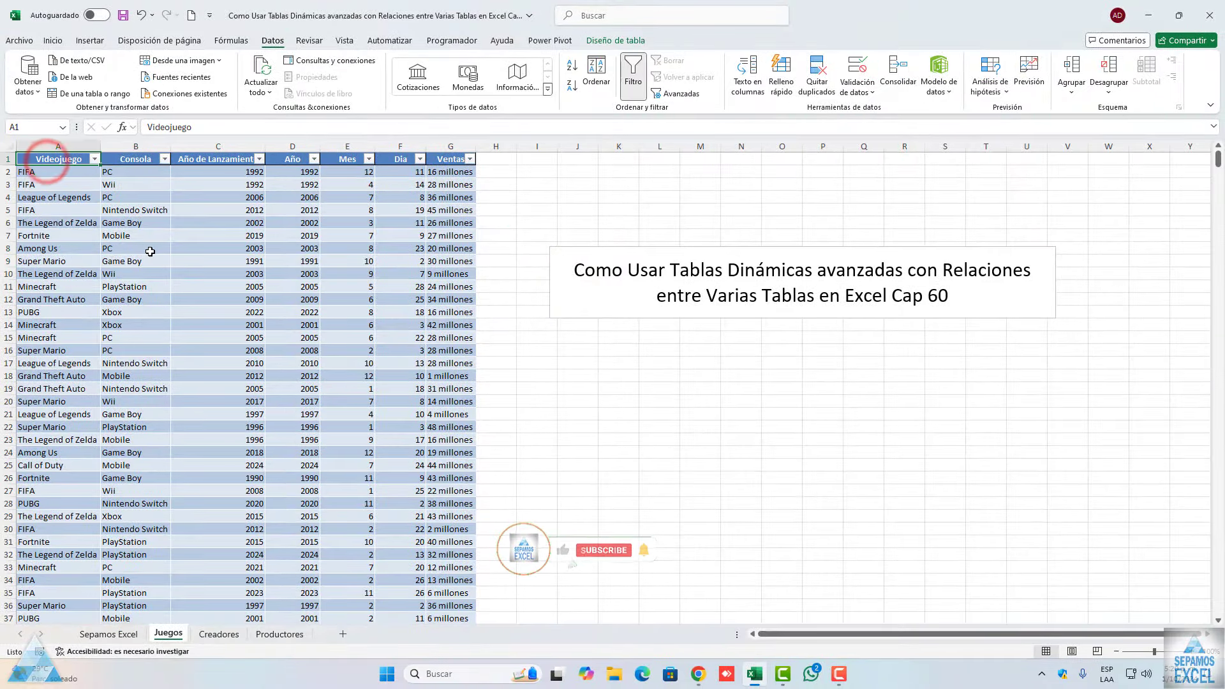
click(55, 40)
click(89, 40)
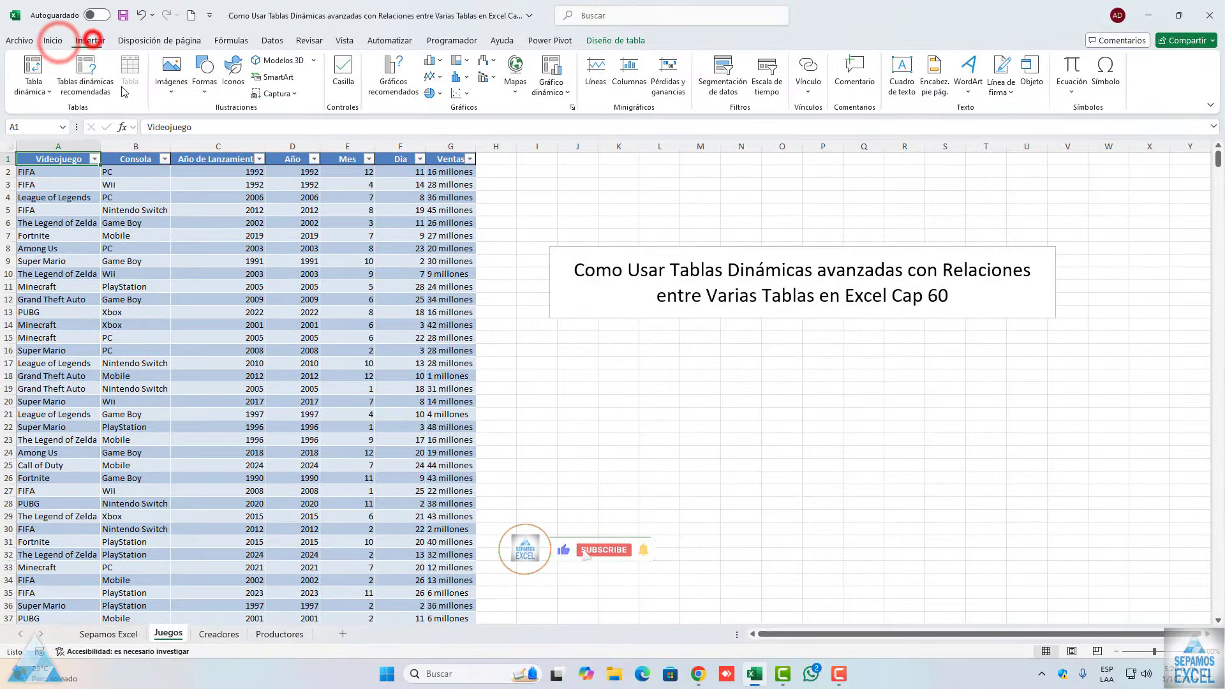
click(32, 69)
click(367, 424)
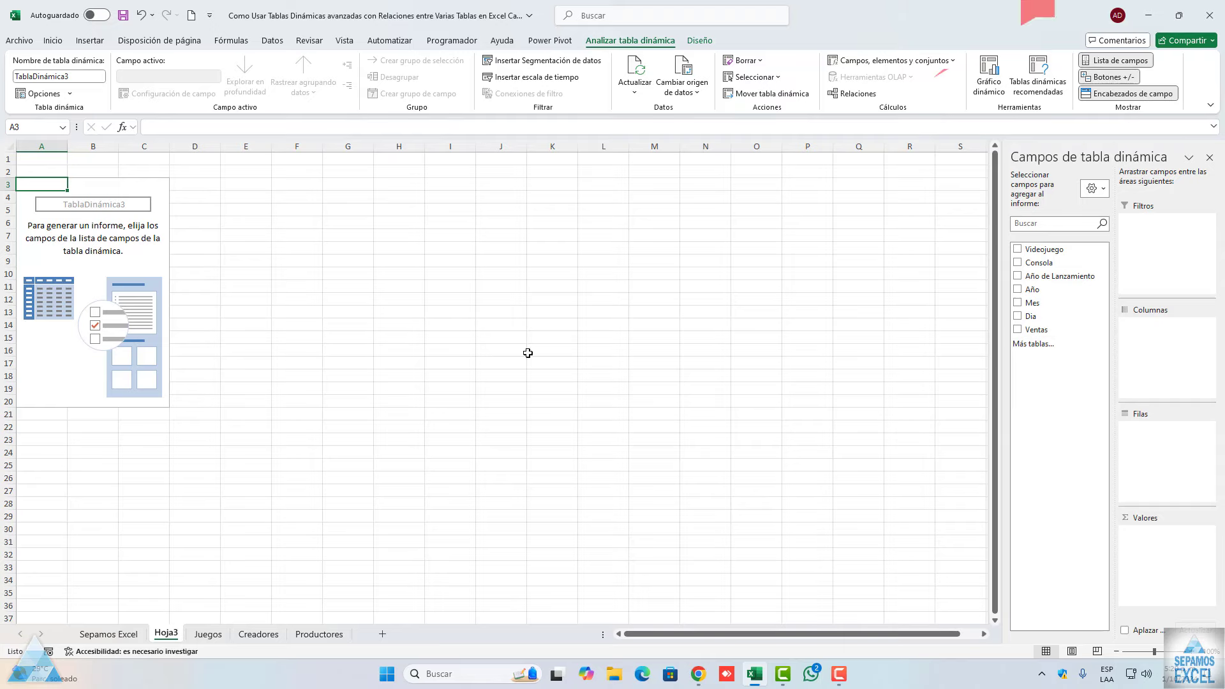
click(207, 634)
click(126, 300)
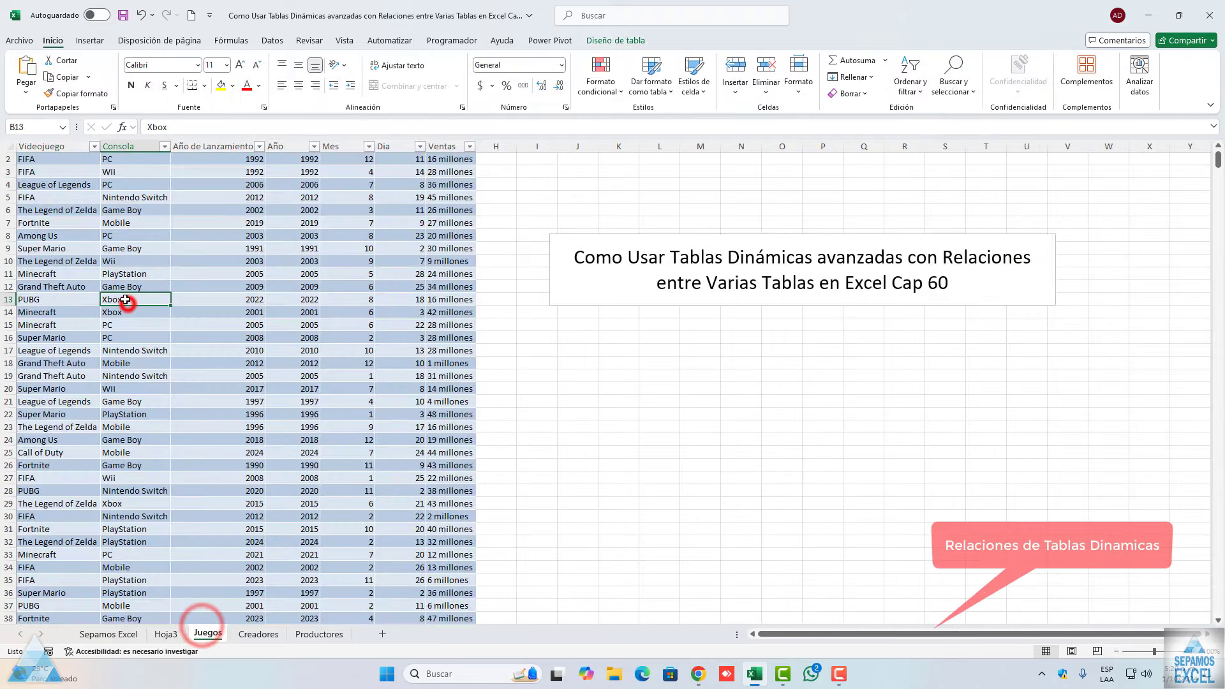
scroll(126, 300, up, 1)
click(89, 40)
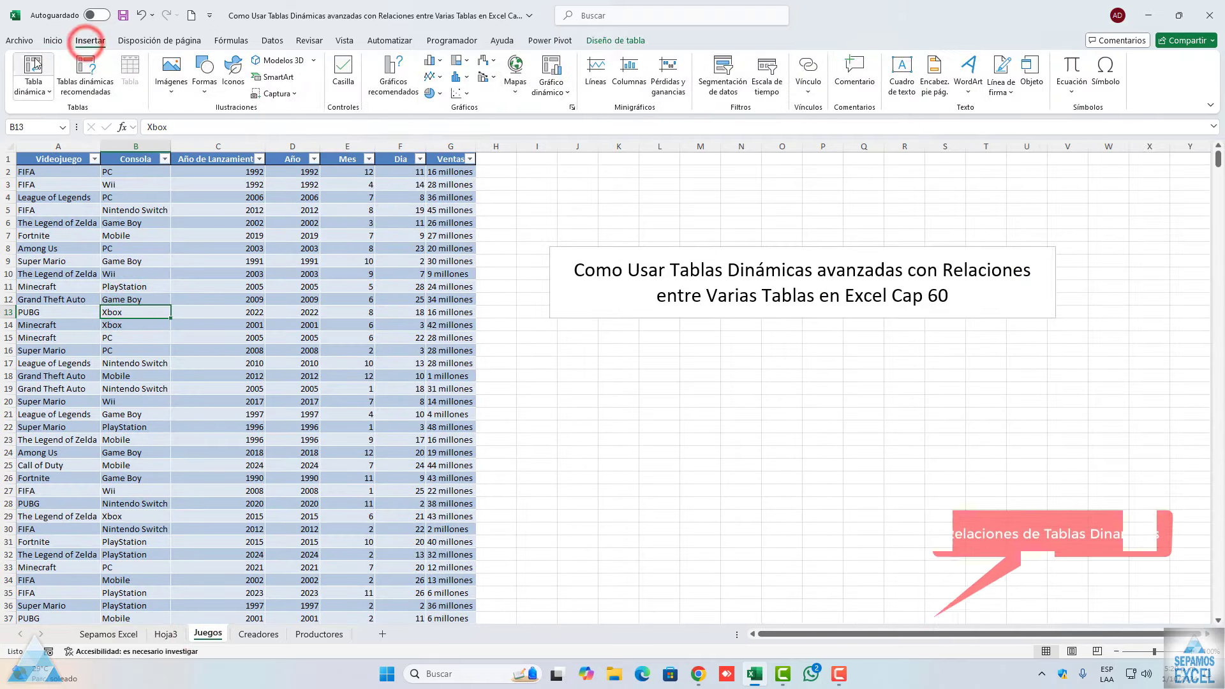
click(33, 70)
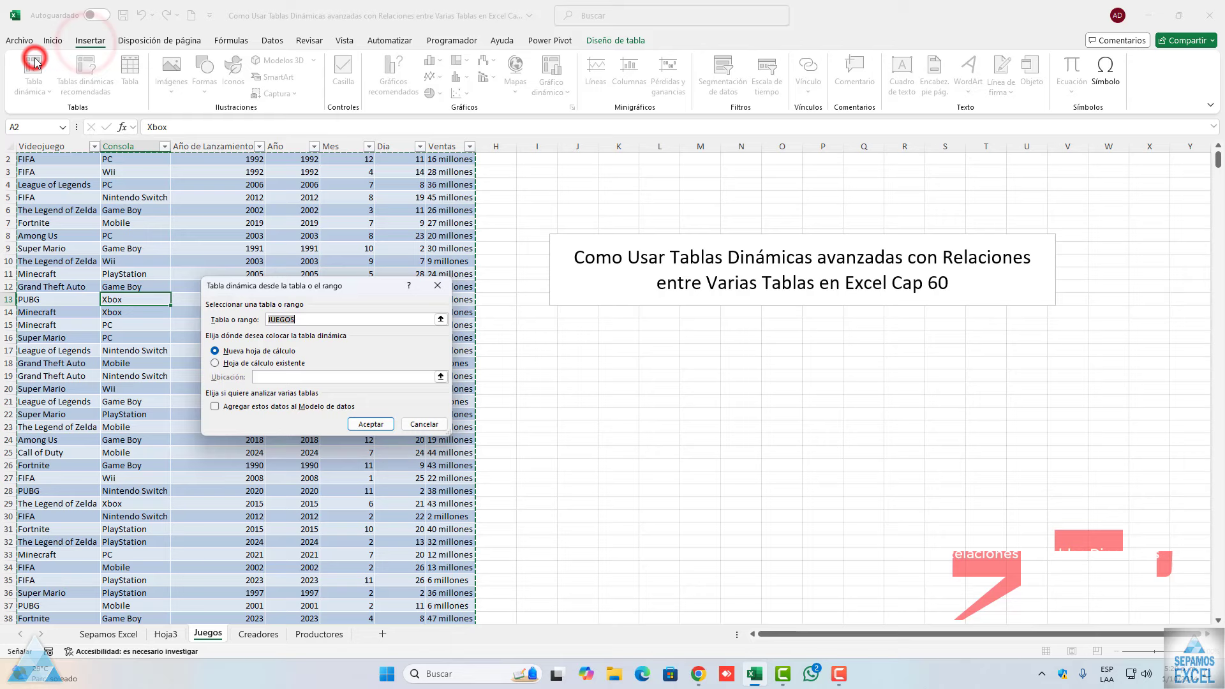
click(214, 406)
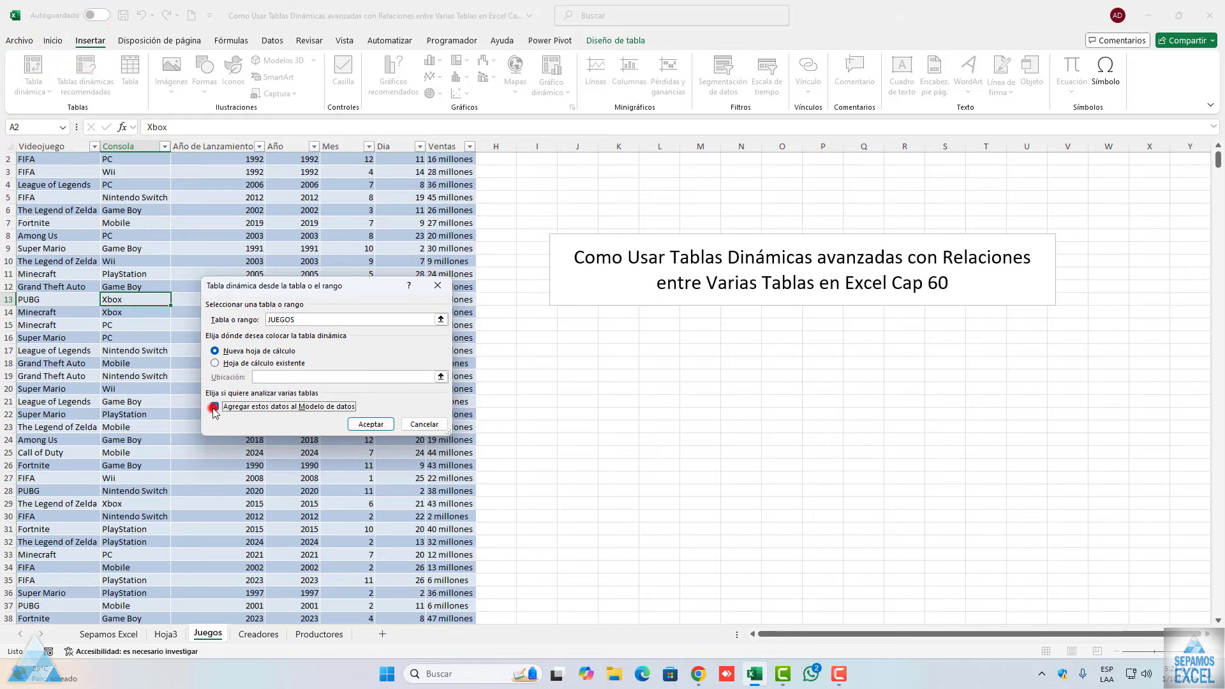
click(363, 422)
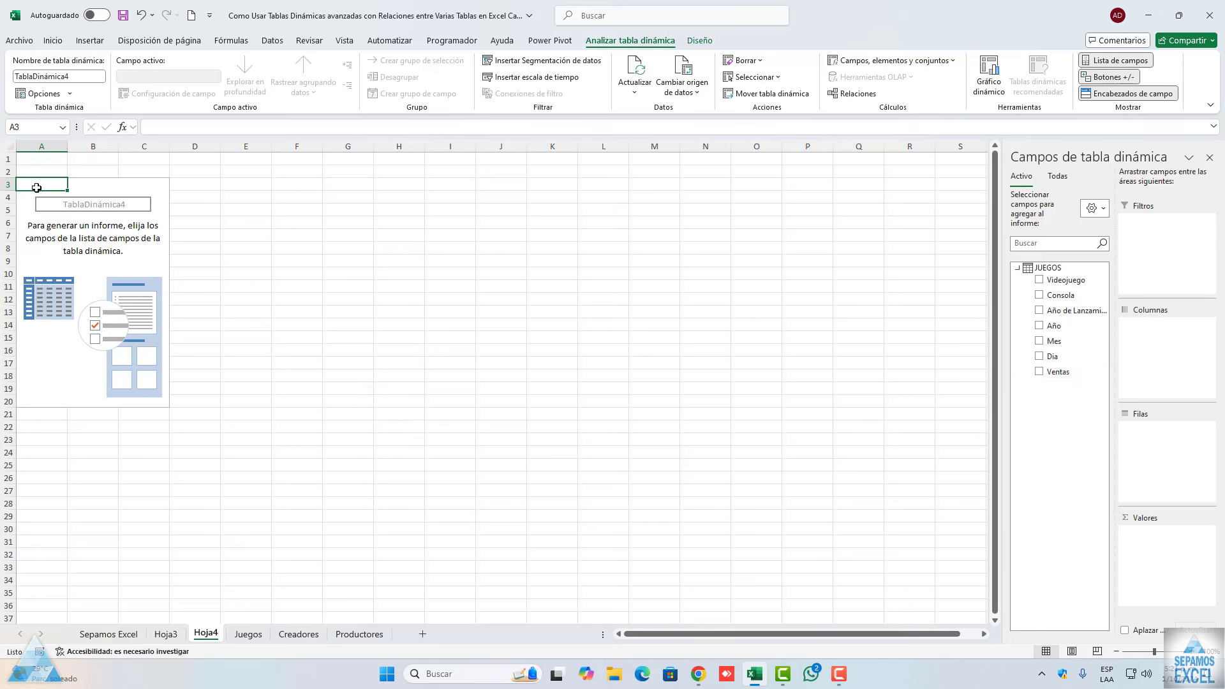
drag(36, 188, 157, 400)
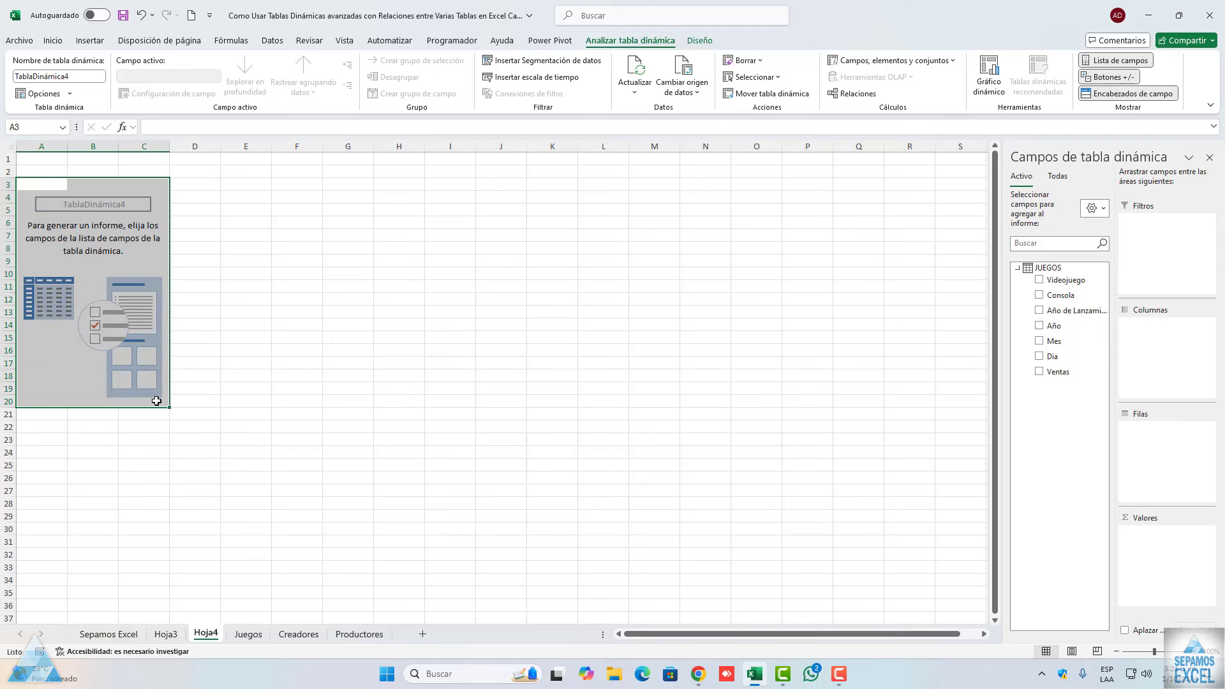
key(Delete)
click(171, 416)
right_click(205, 633)
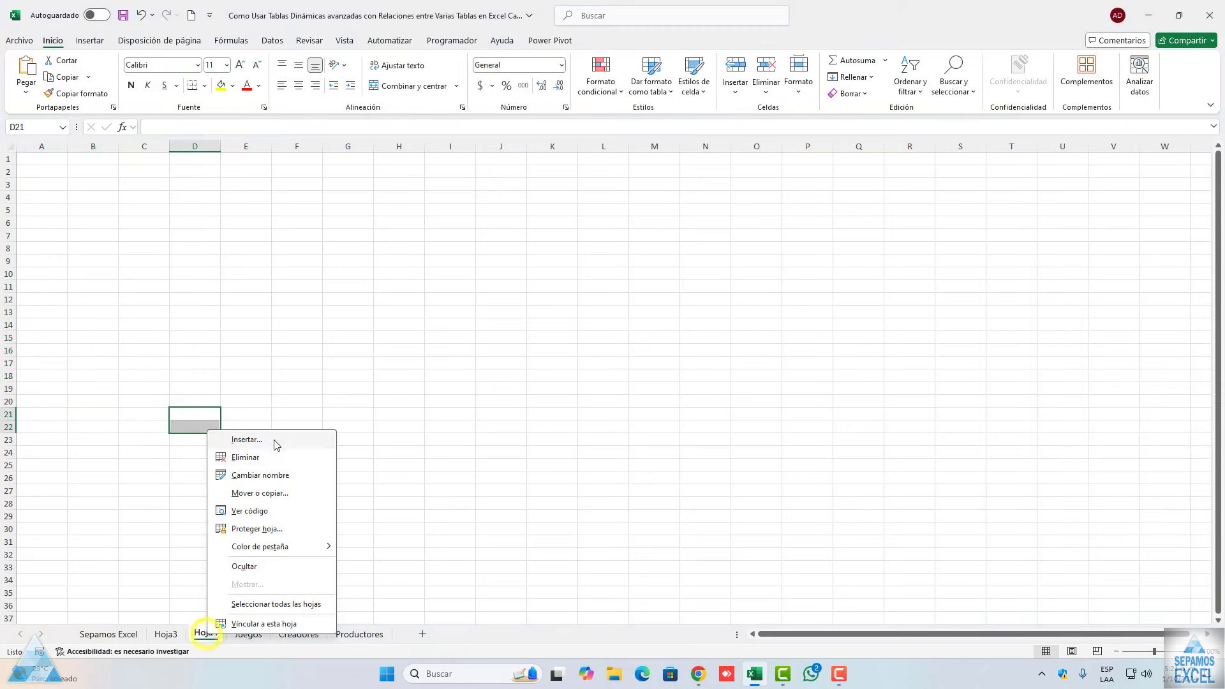
click(245, 457)
click(604, 368)
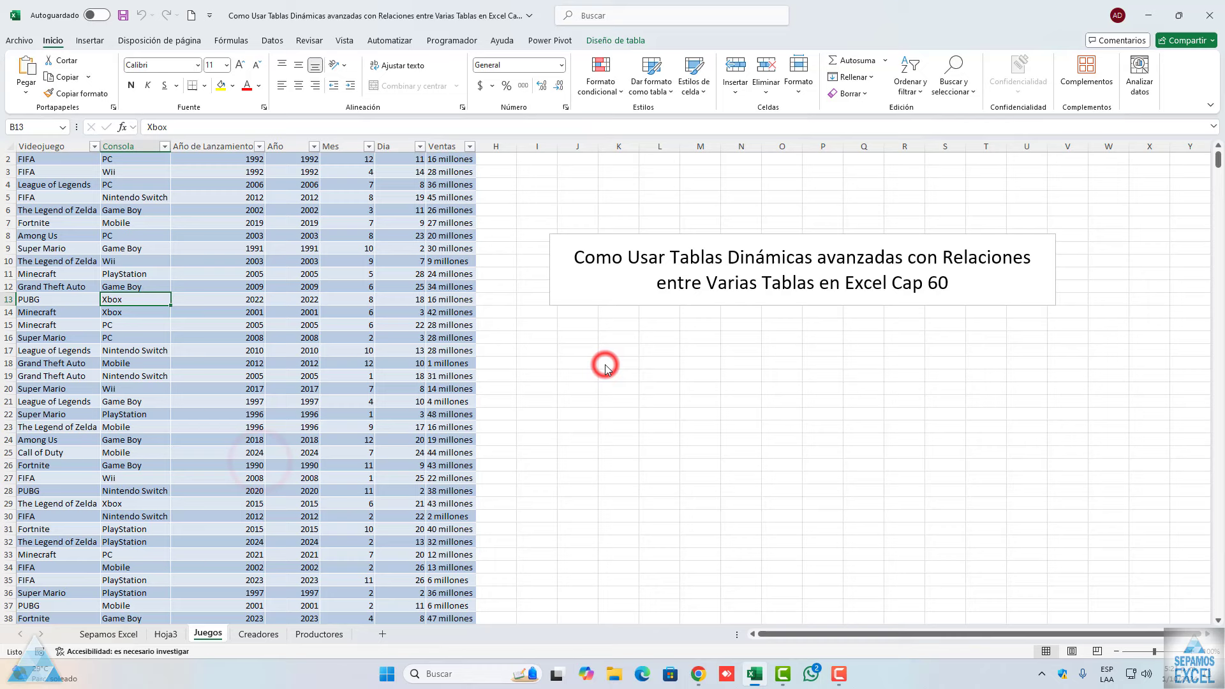
click(180, 633)
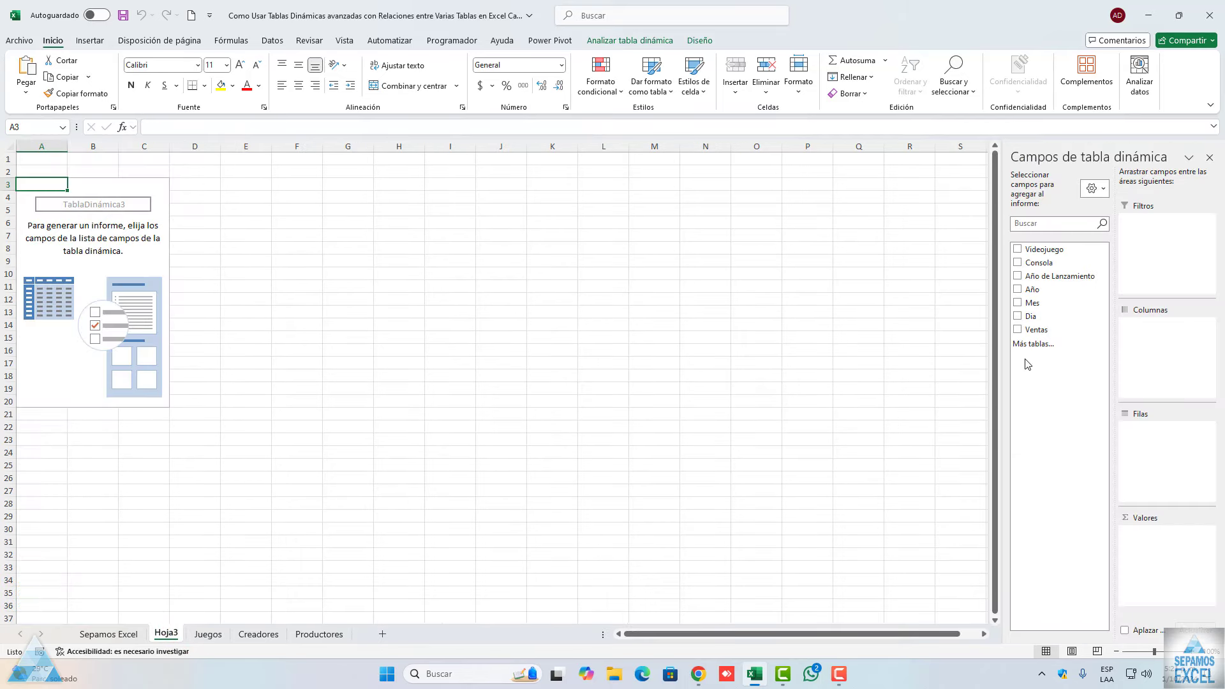
click(1034, 345)
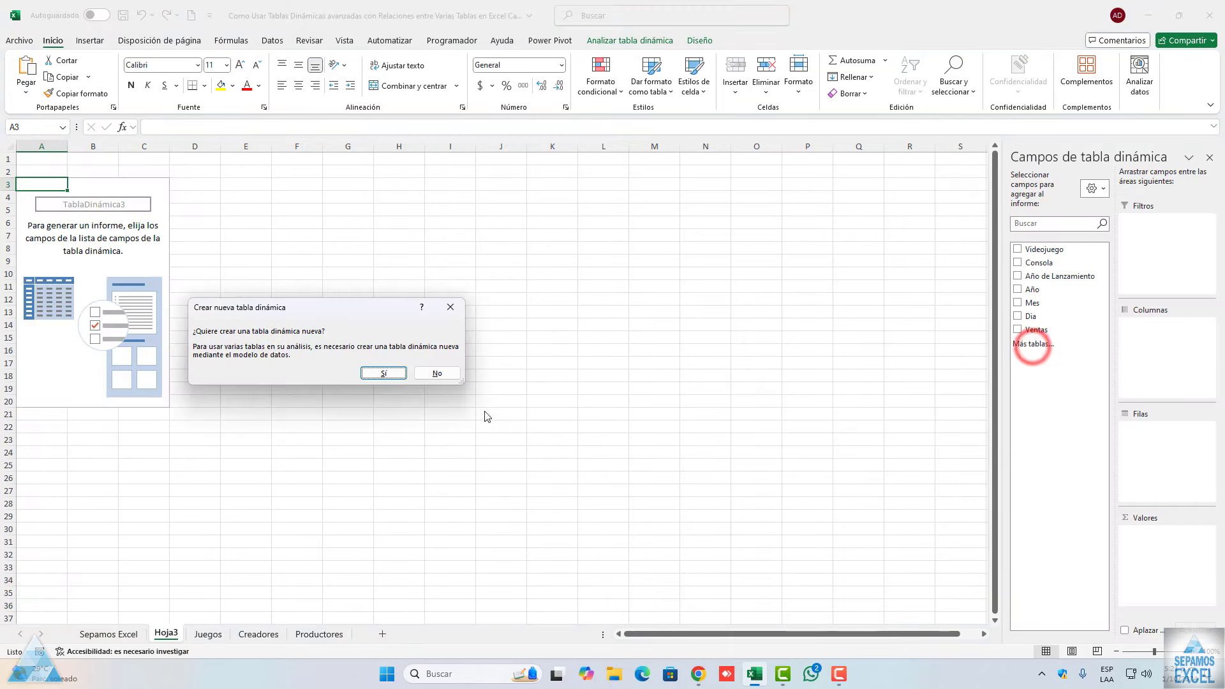
click(383, 374)
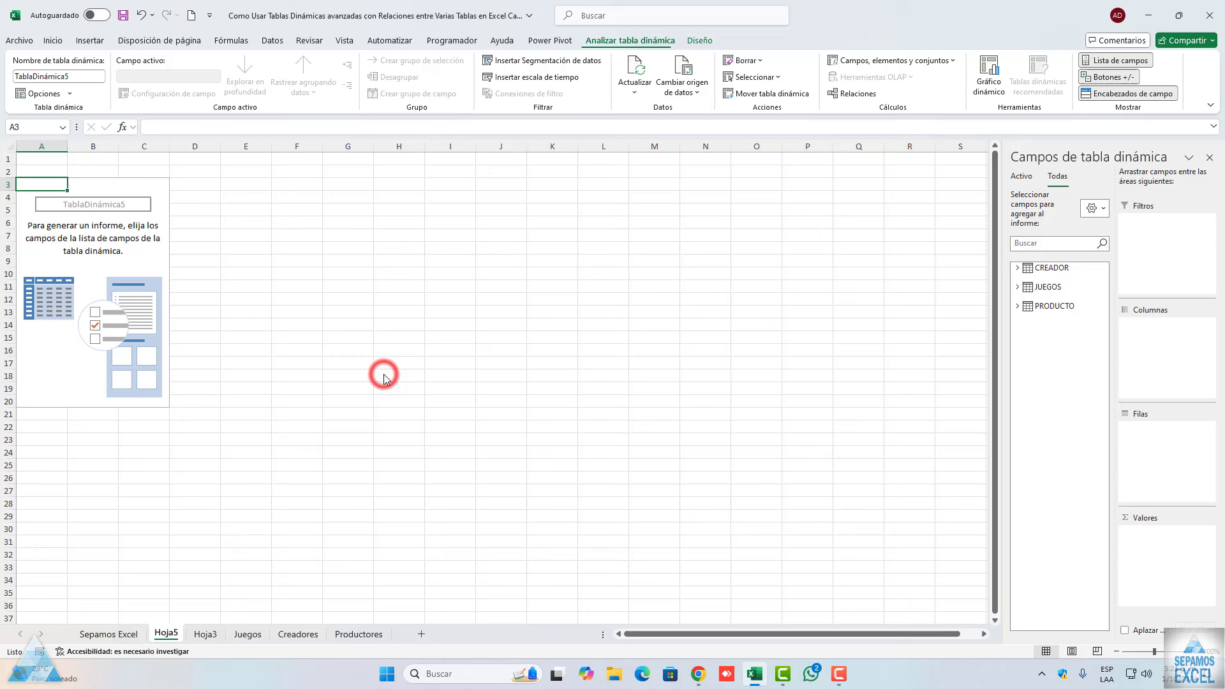
click(1018, 268)
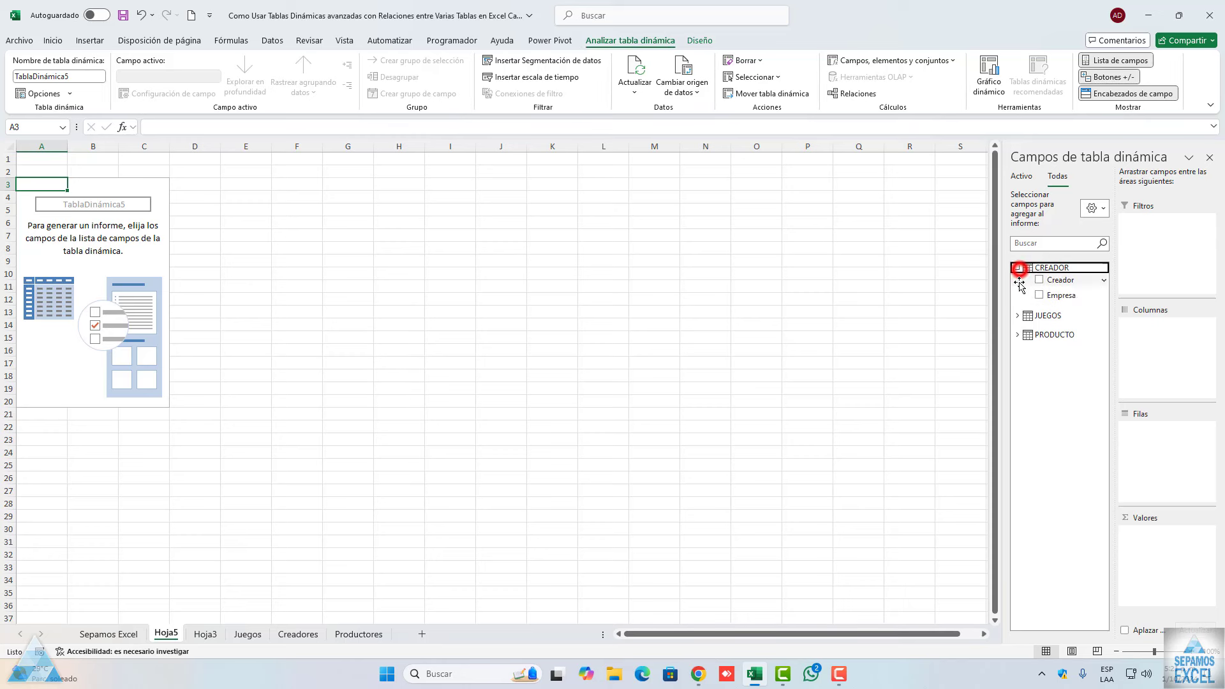
click(1018, 316)
click(1018, 440)
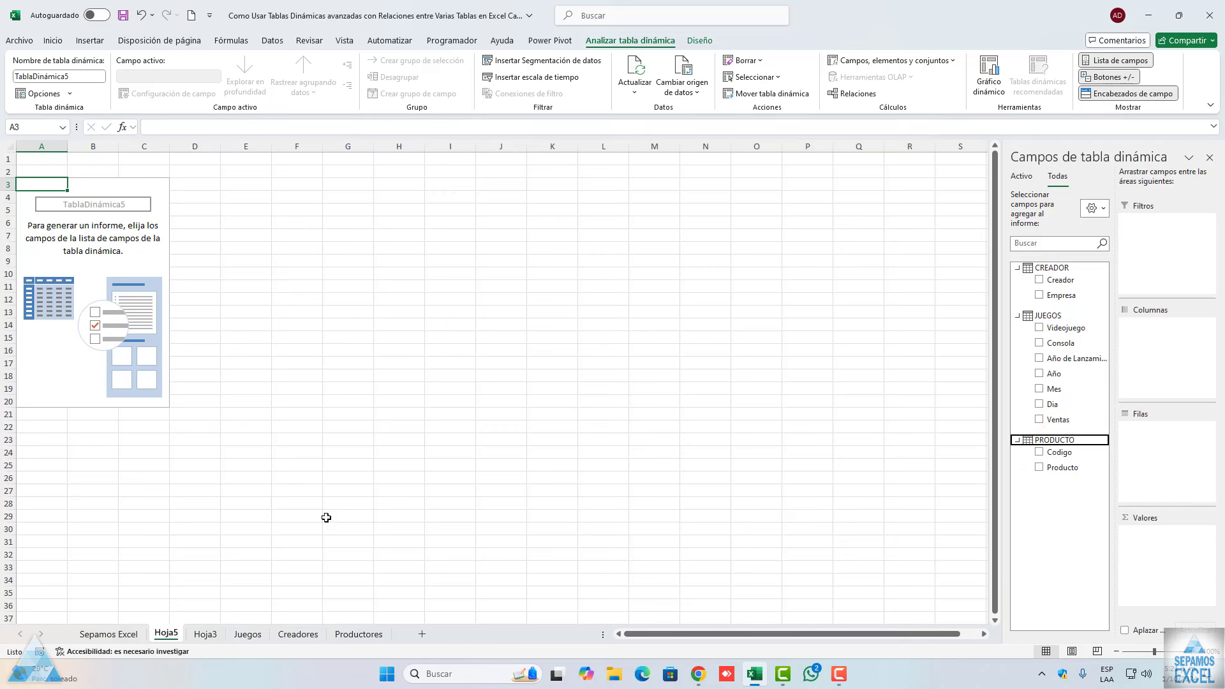
right_click(201, 635)
click(393, 434)
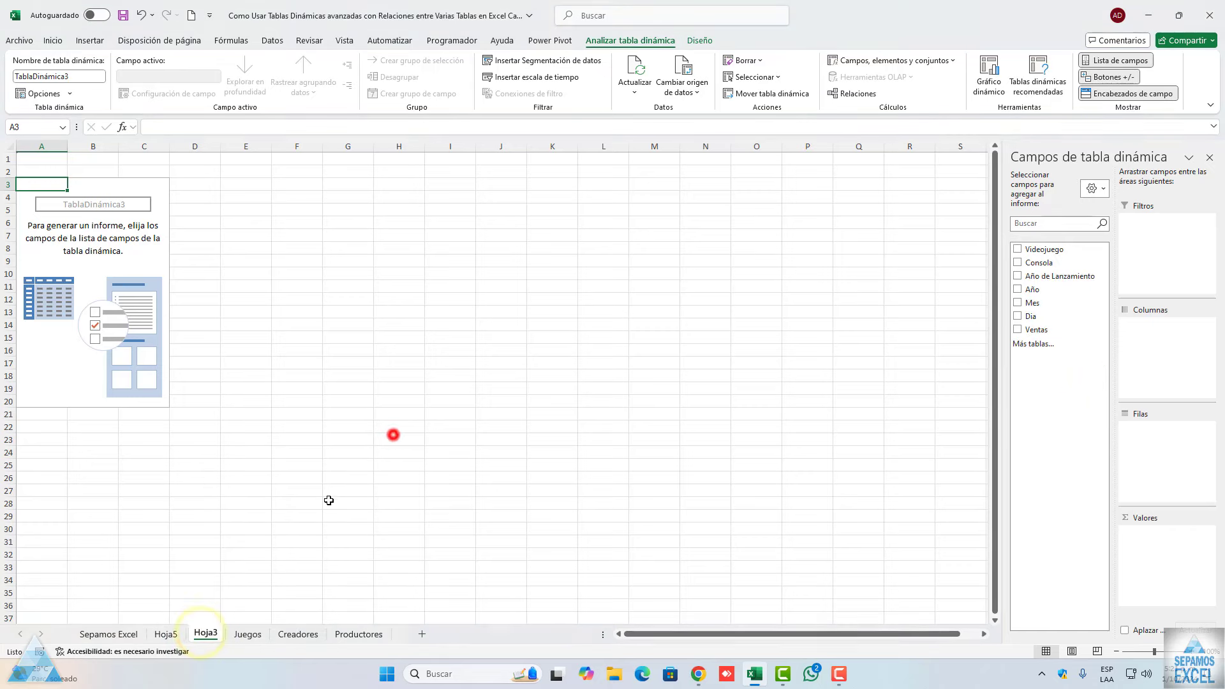
click(249, 635)
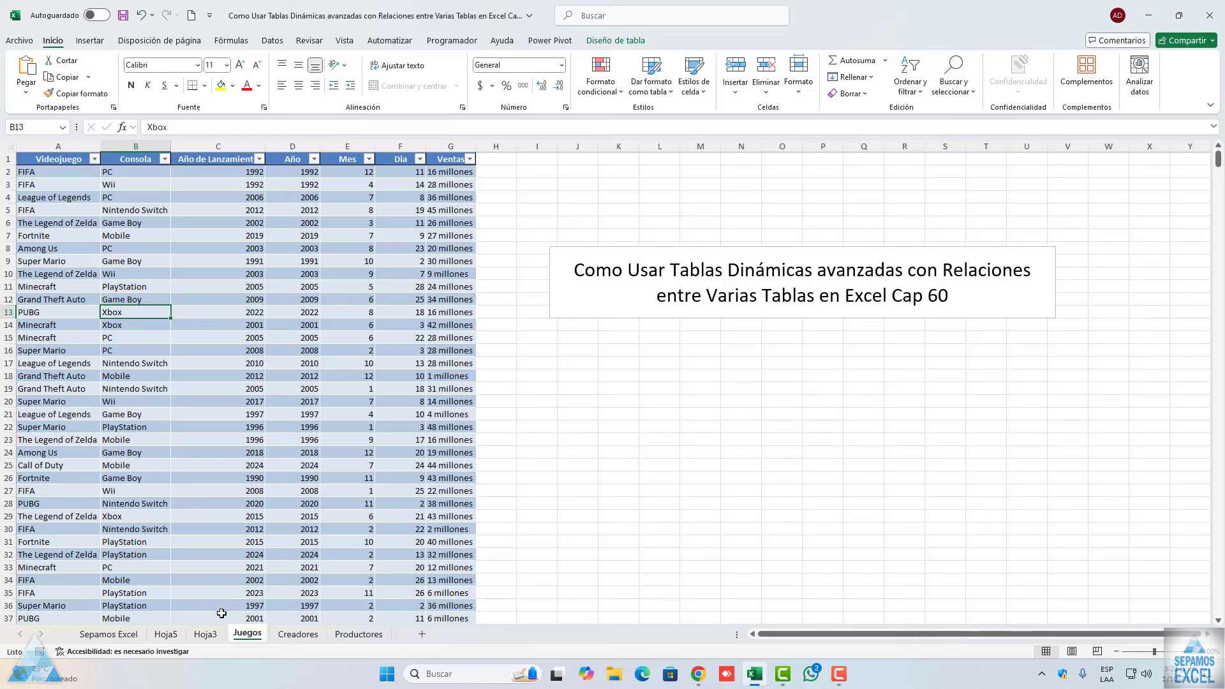
click(166, 634)
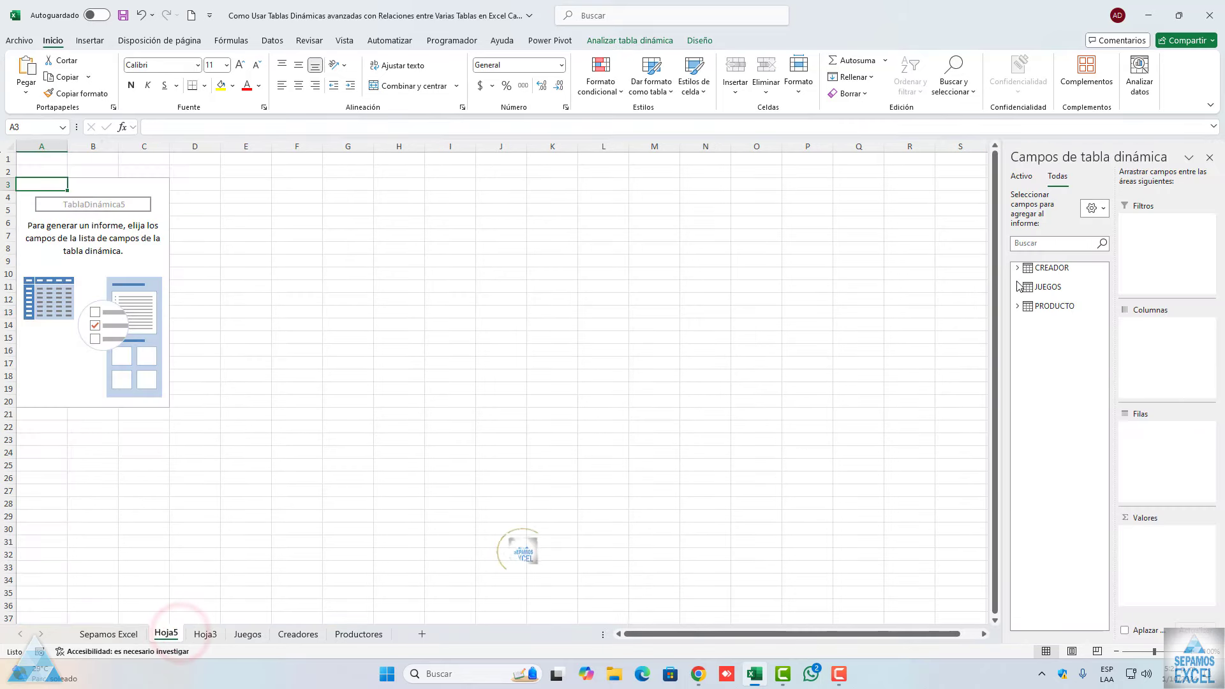
- Add Videojuego from JUEGOS and Creador from CREADOR to the pivot rows
click(1019, 287)
click(1039, 299)
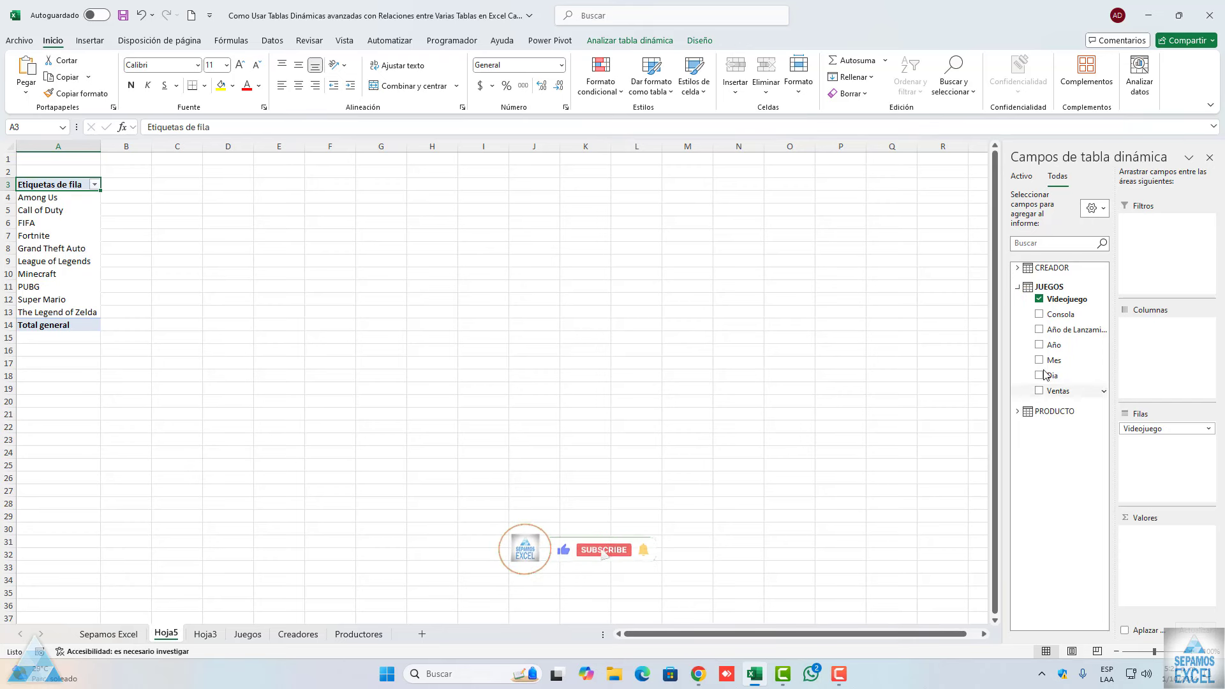
click(1017, 268)
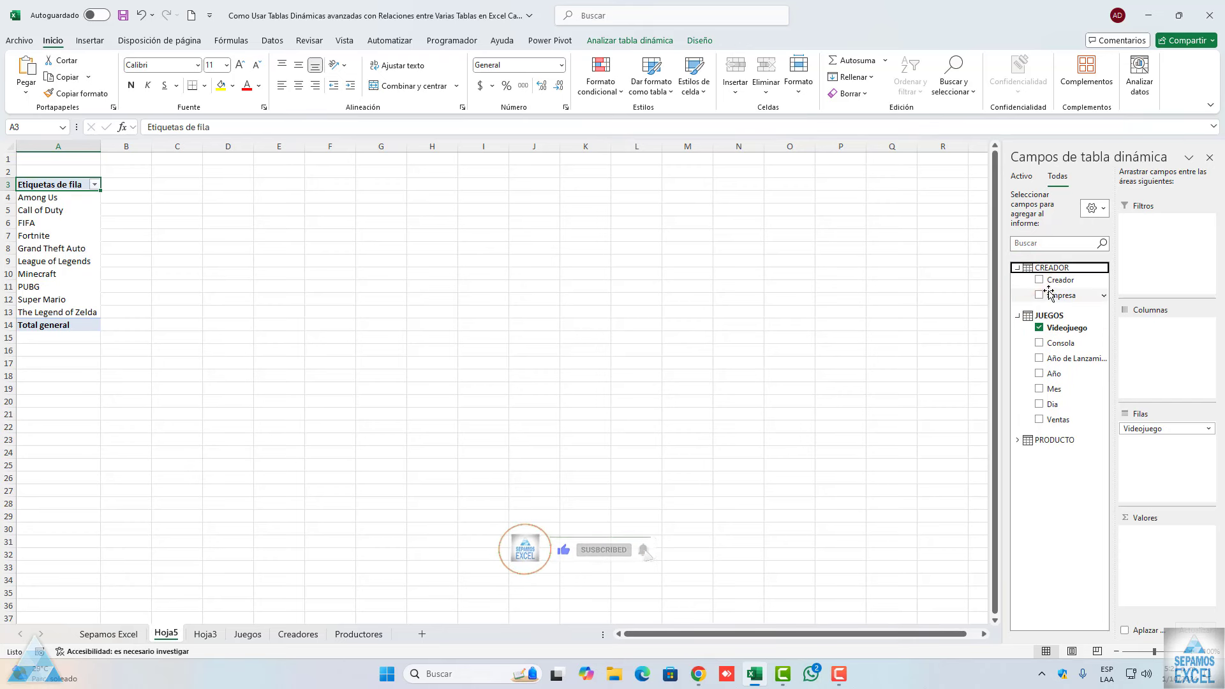
click(1040, 281)
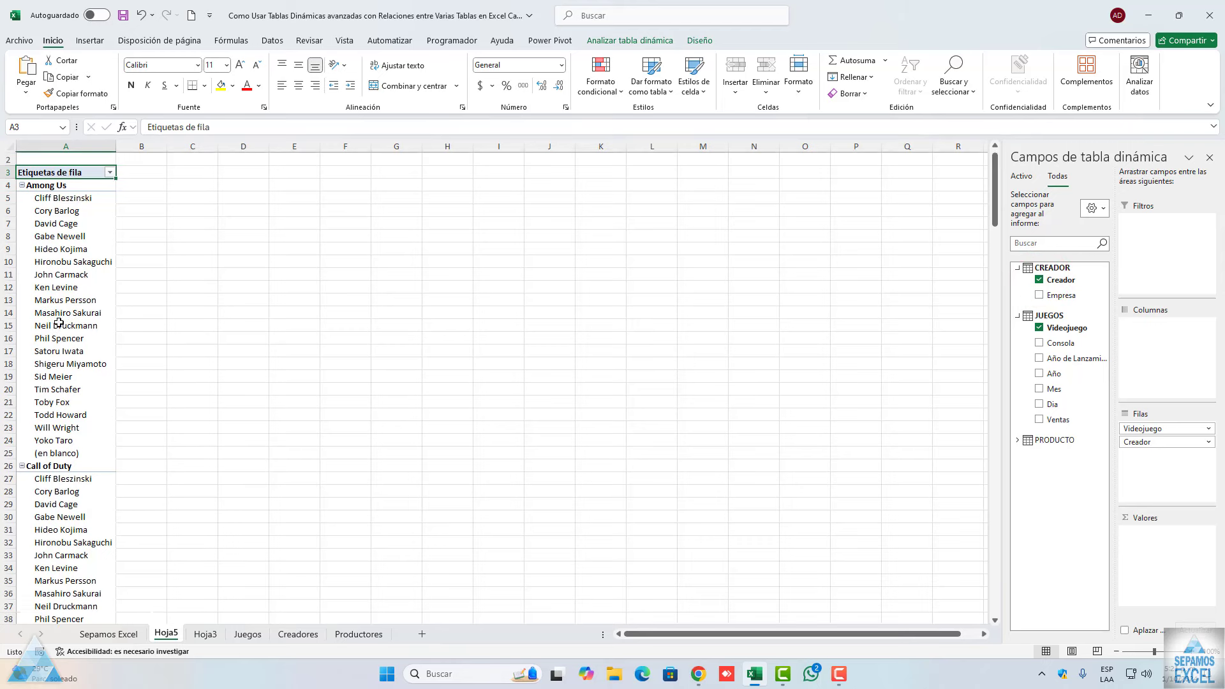
scroll(74, 351, down, 4)
scroll(74, 351, up, 4)
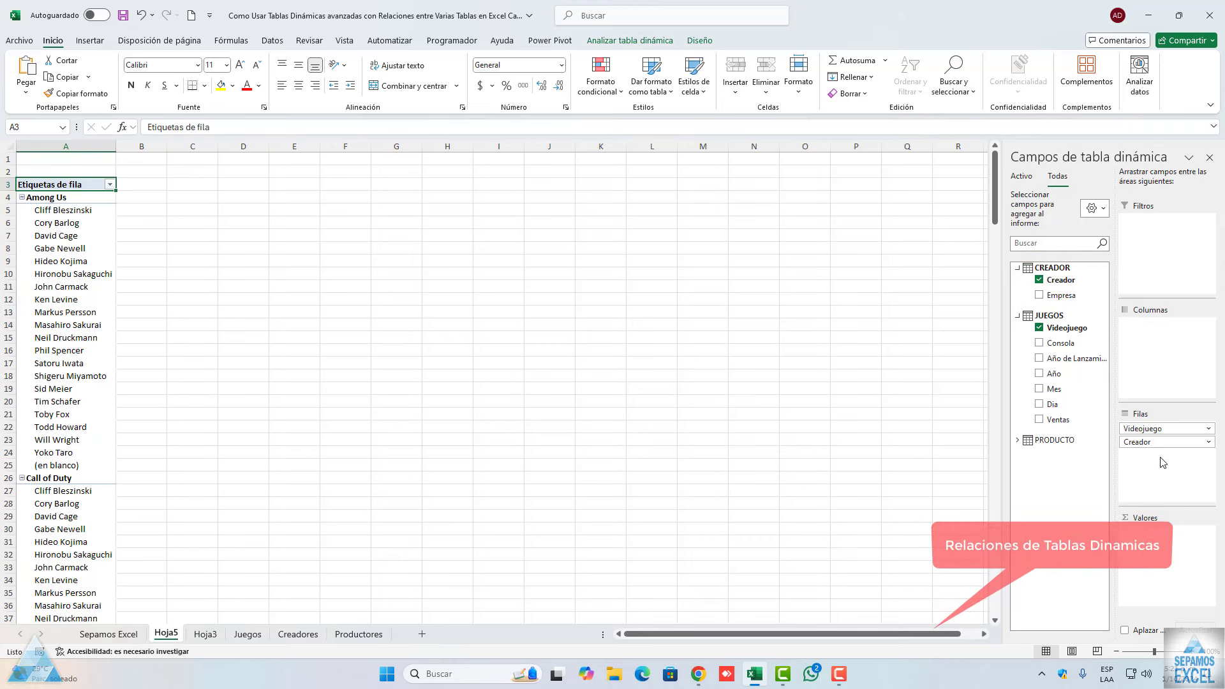
- Move Creador above Videojuego in Filas and count Producto in Valores, showing 579 per row
drag(1151, 430, 1152, 448)
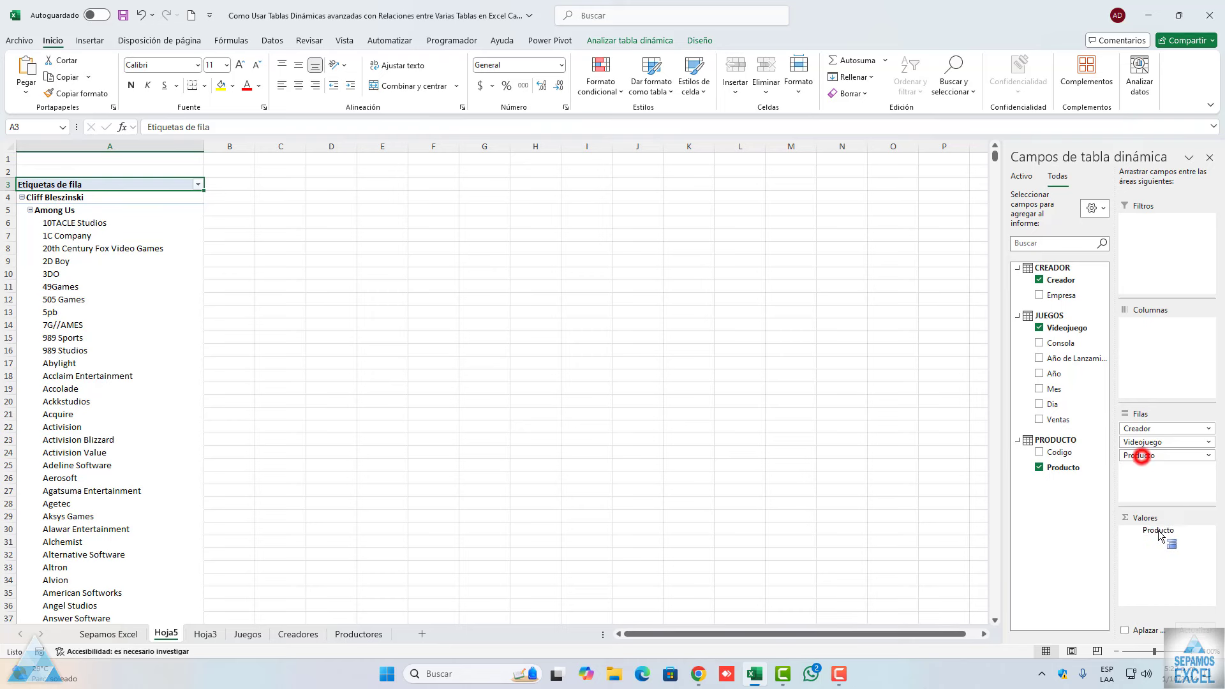
drag(1159, 536, 1160, 539)
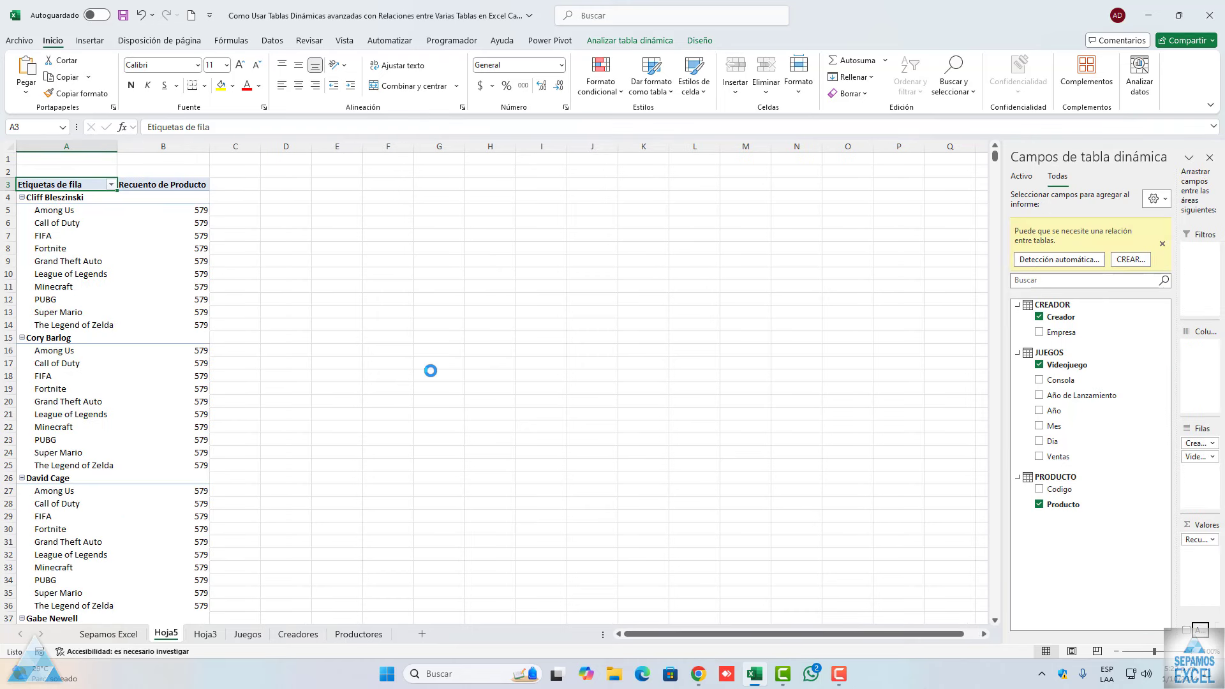
scroll(169, 343, down, 6)
scroll(170, 344, down, 8)
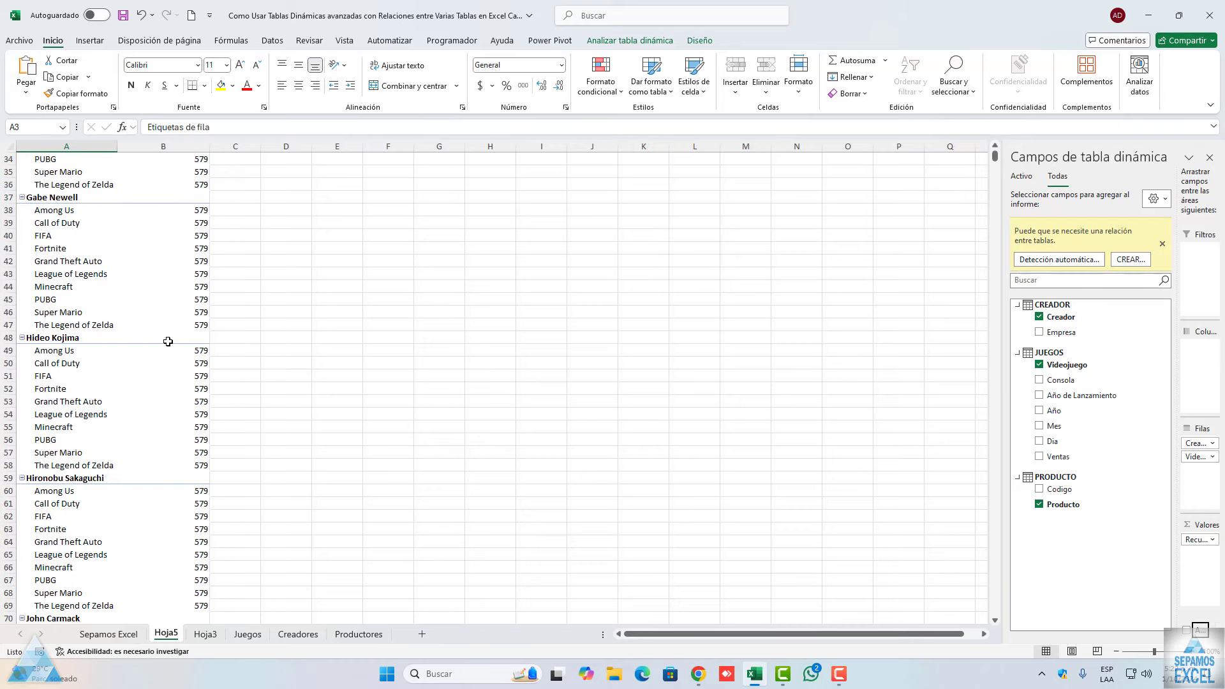
scroll(170, 346, down, 8)
scroll(171, 350, down, 7)
scroll(172, 349, up, 10)
scroll(173, 354, up, 10)
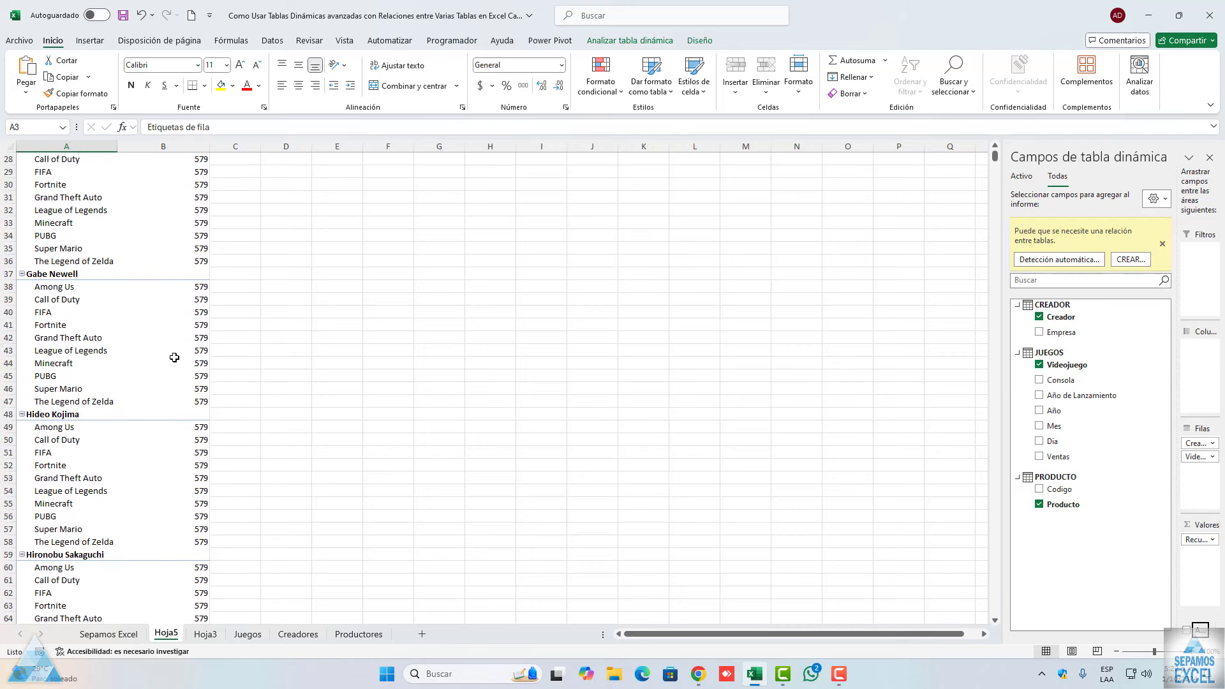
scroll(174, 357, up, 9)
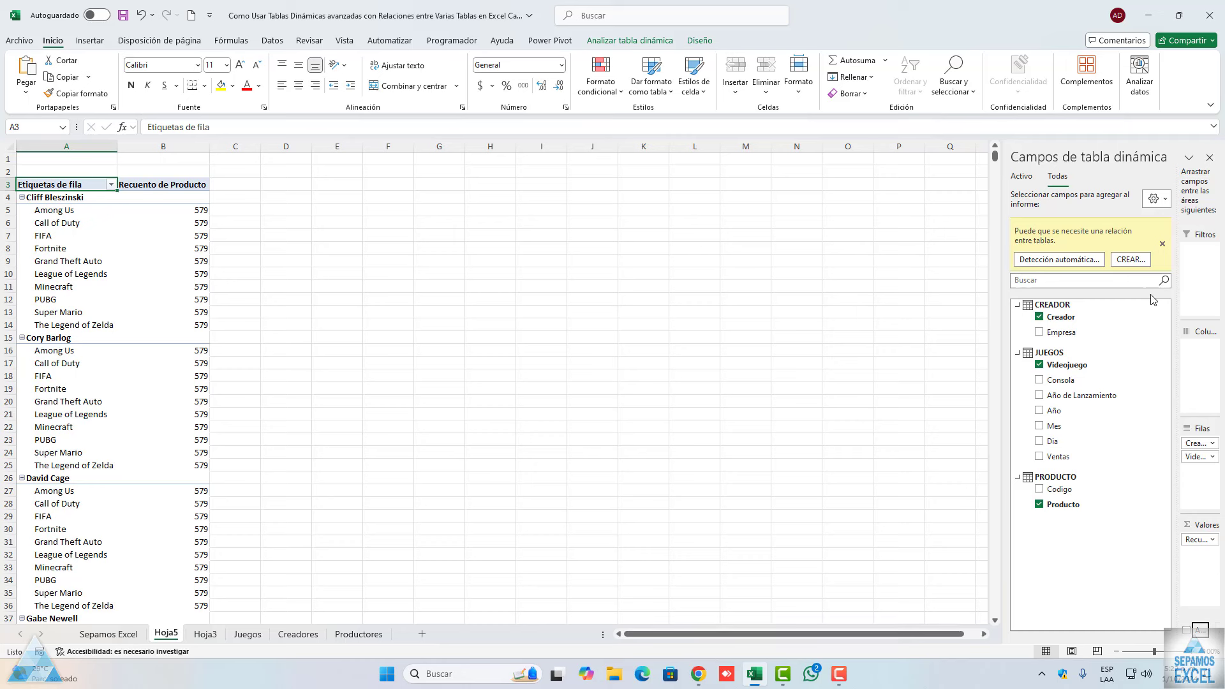
- Set up a new relationship from JUEGOS Videojuego to PRODUCTO Producto
mouse_move(1061, 316)
click(1130, 259)
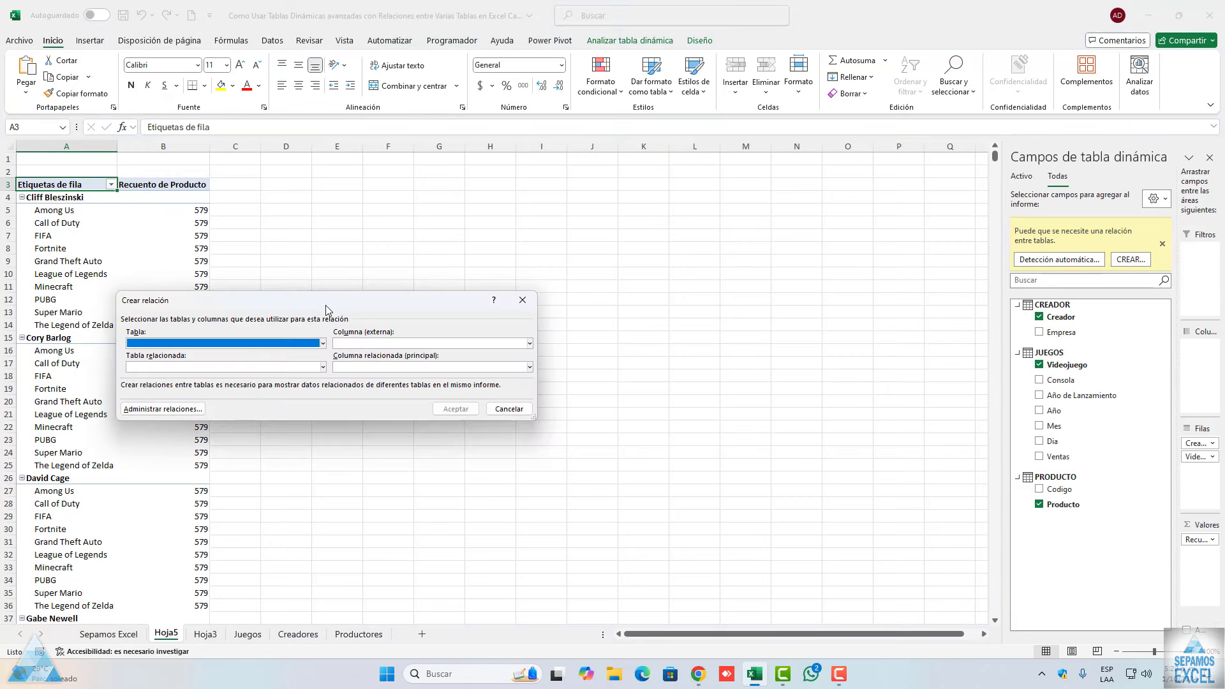
drag(325, 305, 350, 278)
click(347, 317)
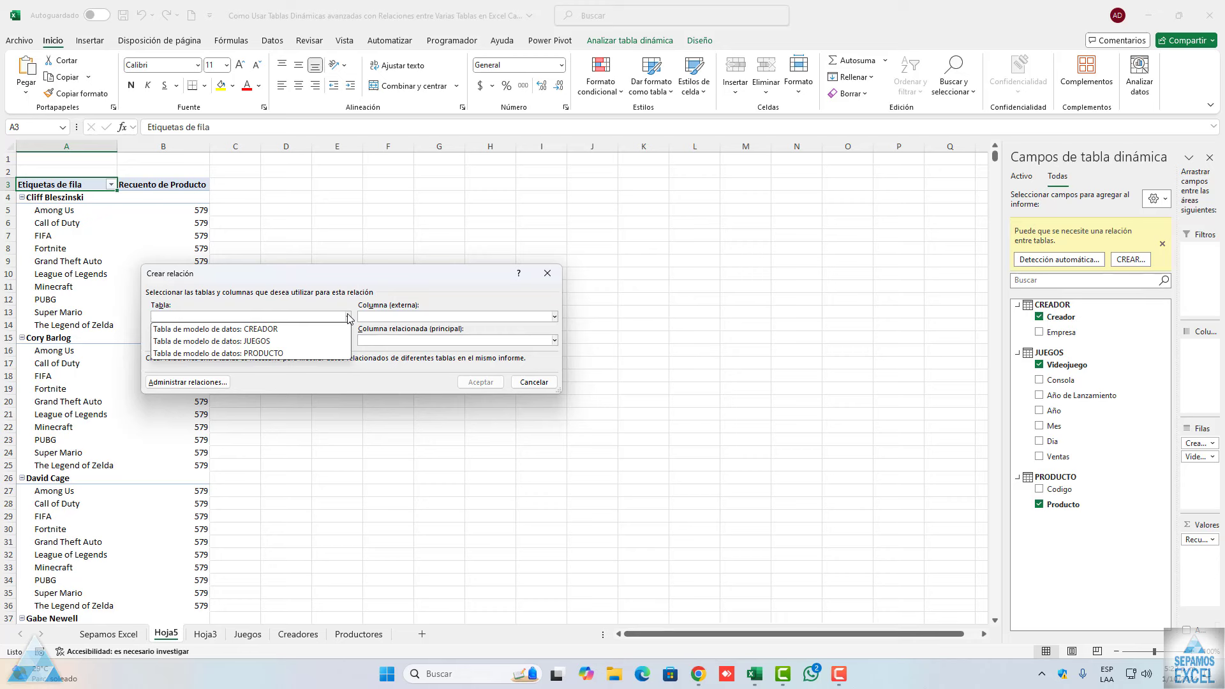
click(272, 342)
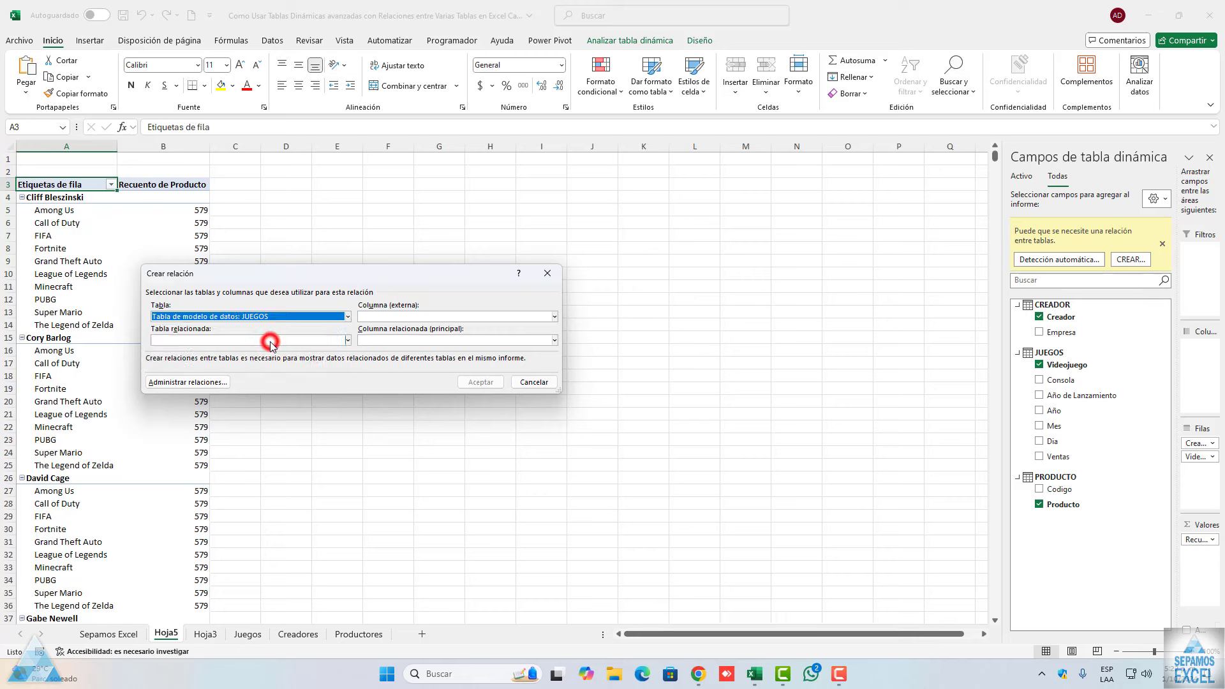
click(349, 341)
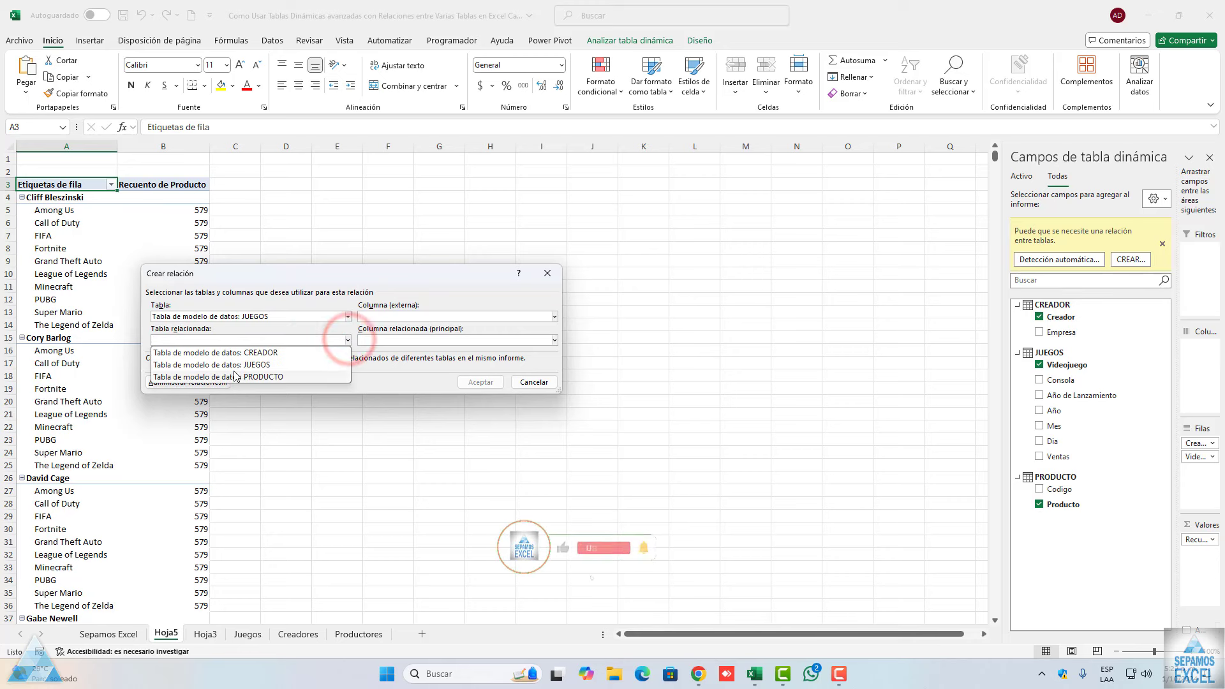
click(234, 374)
click(553, 316)
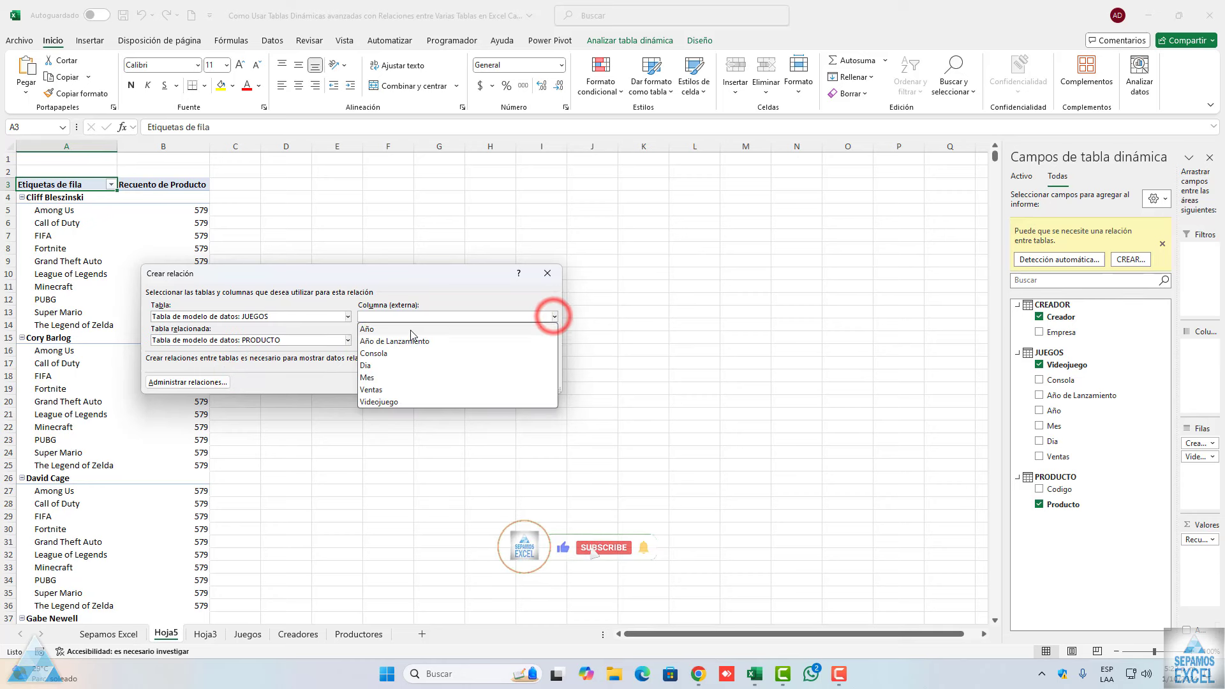
click(383, 400)
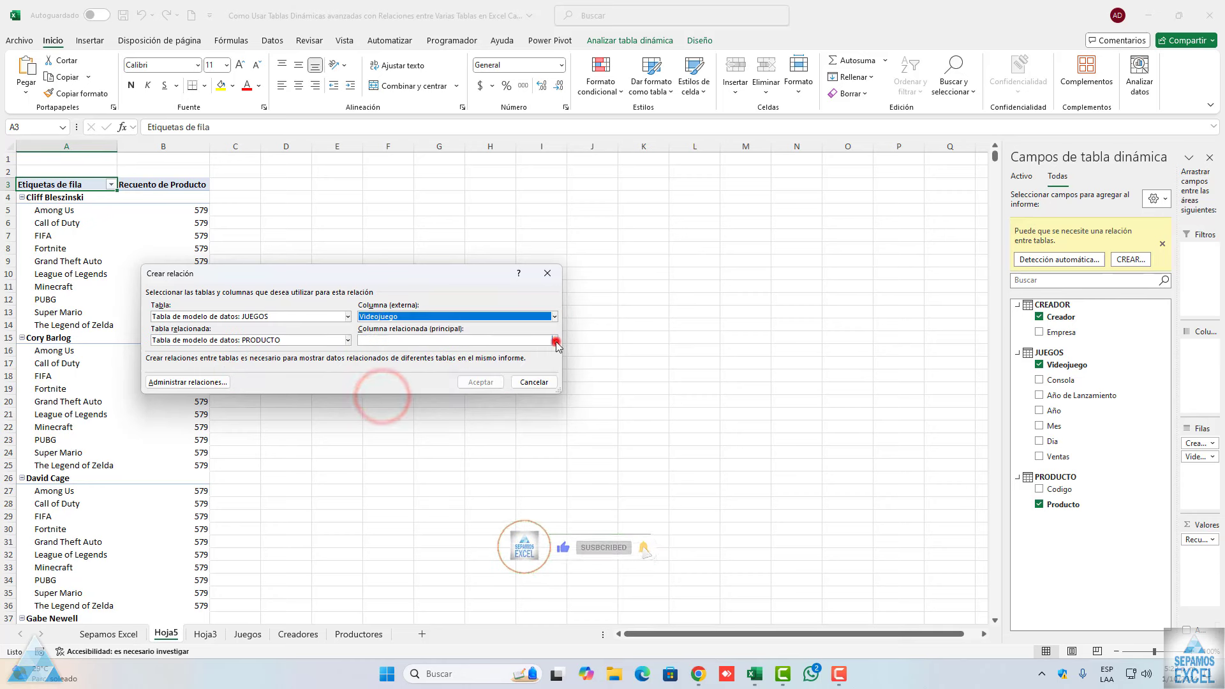
click(555, 340)
click(382, 364)
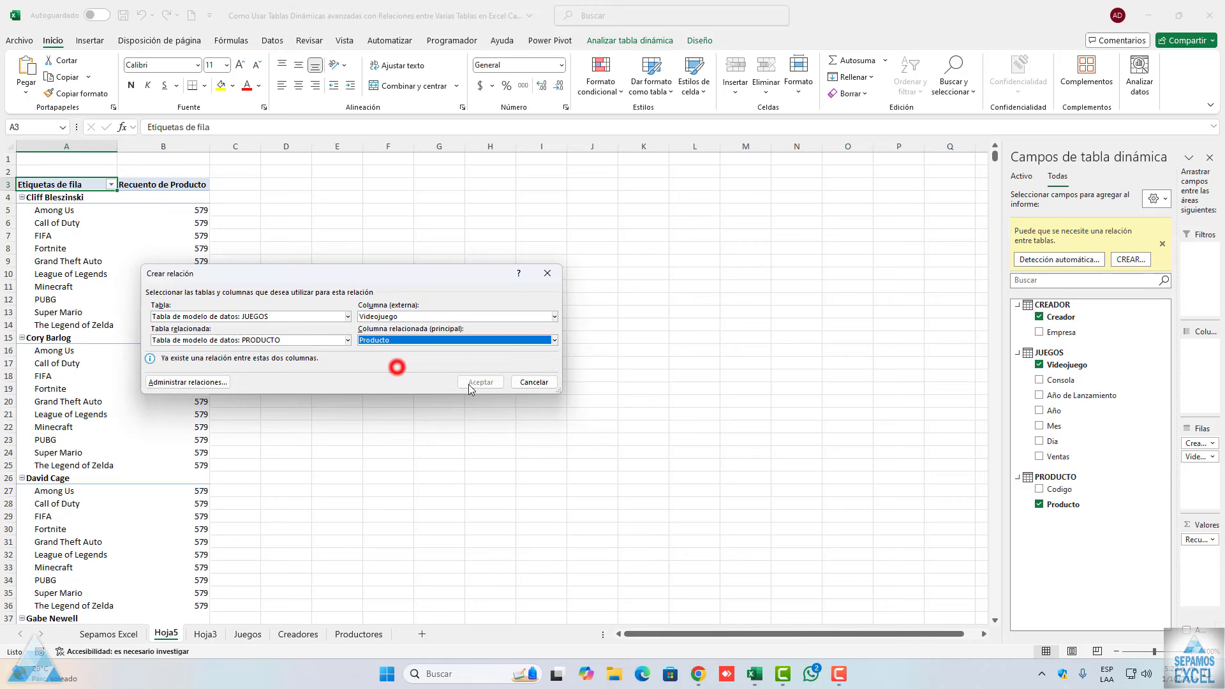
- Change the related column to Codigo, try creating the relationship, and dismiss the resulting error
click(474, 381)
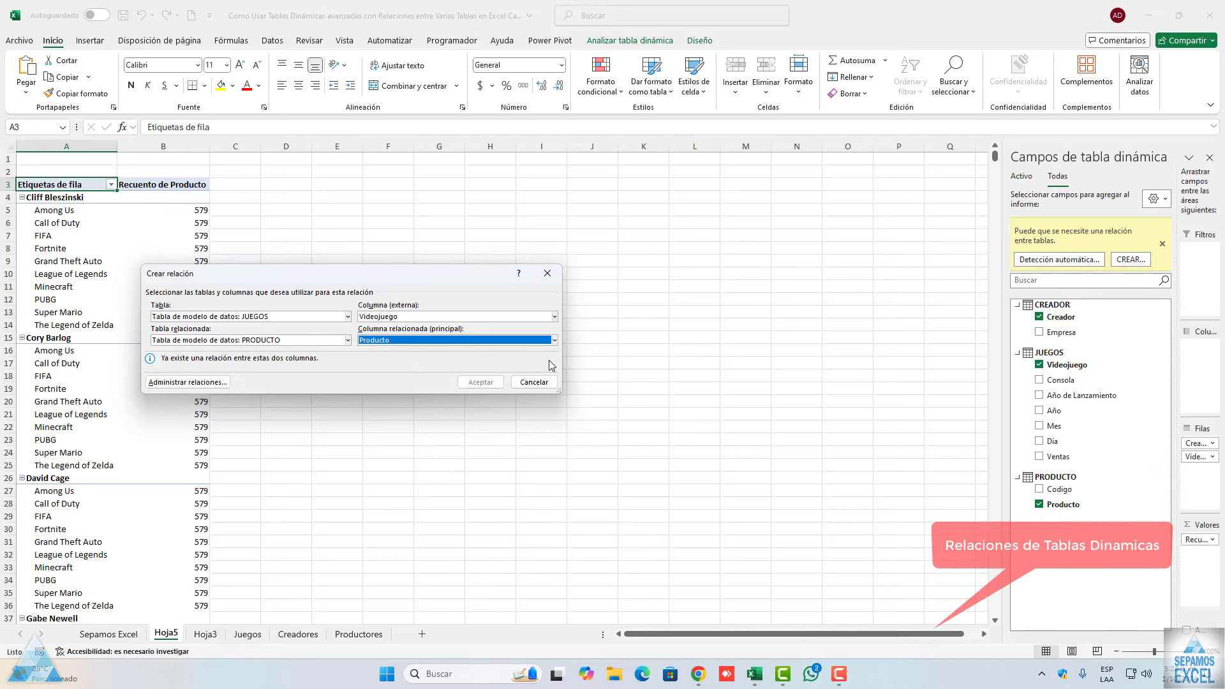
click(554, 341)
click(377, 352)
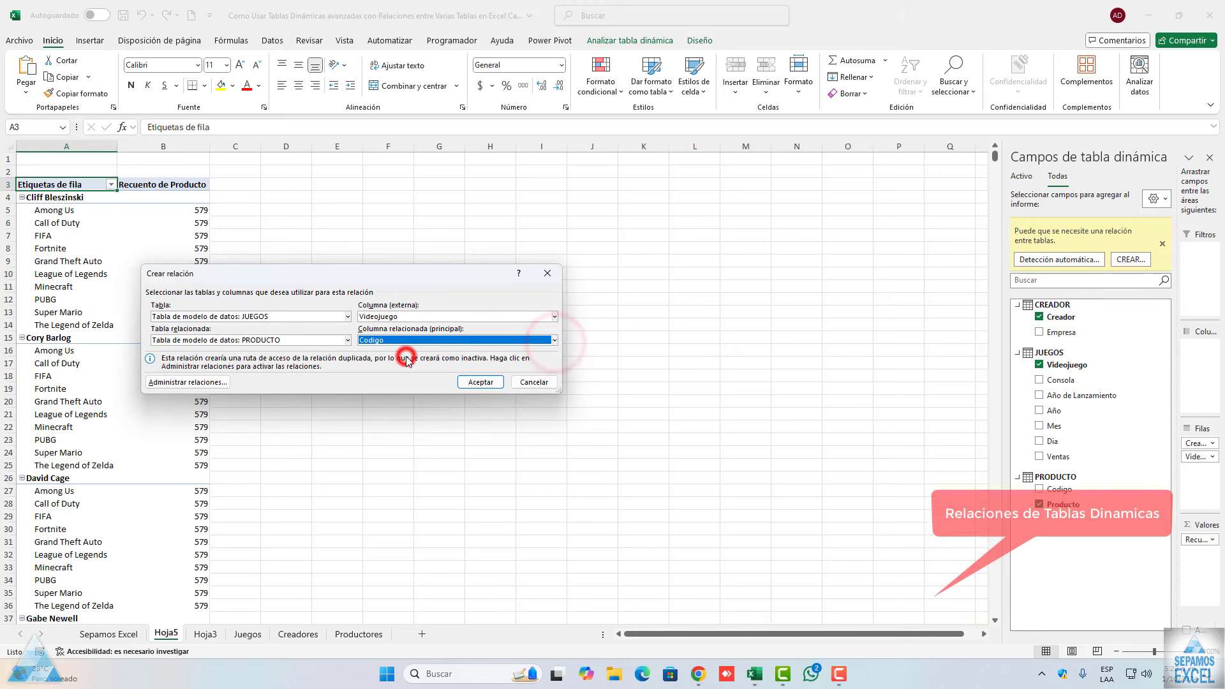
click(469, 383)
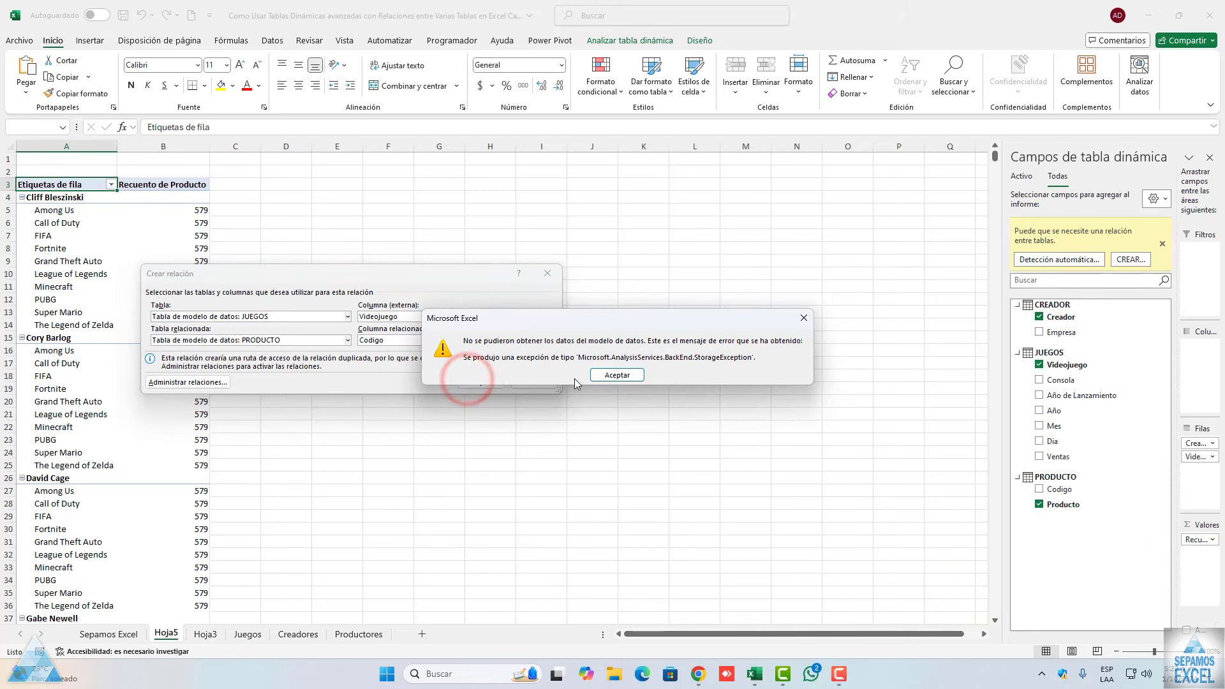
click(614, 376)
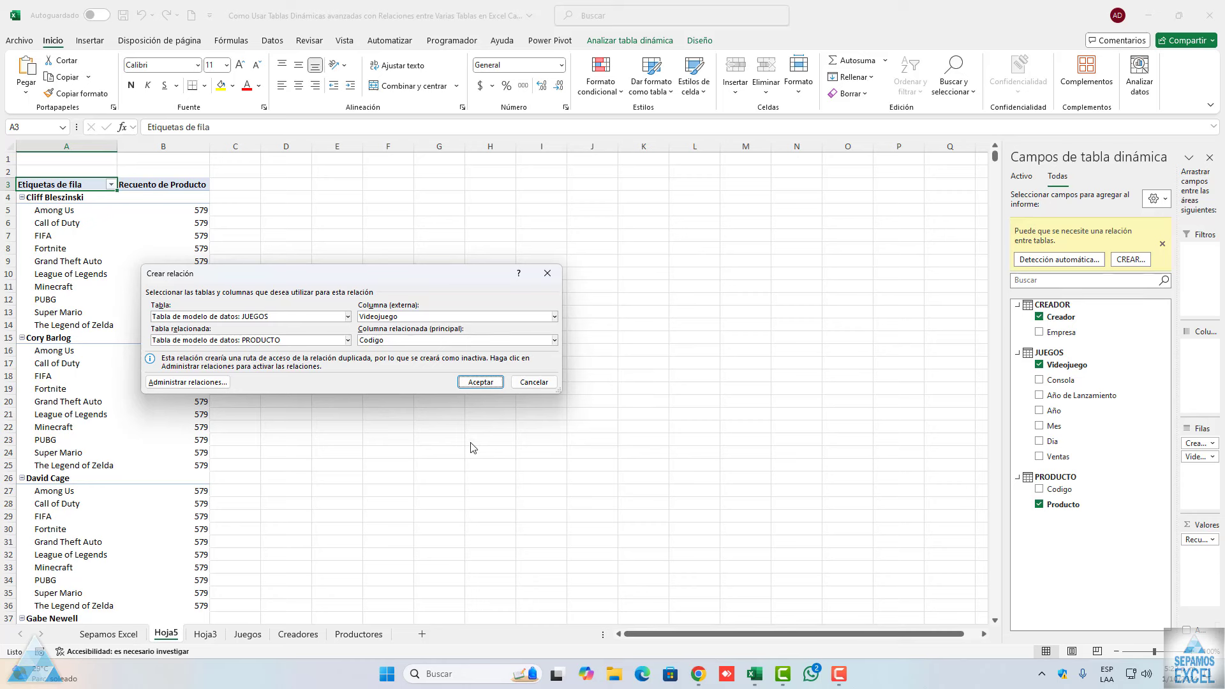
- Review the existing relationships and dismiss the missing-relationship warning
click(212, 382)
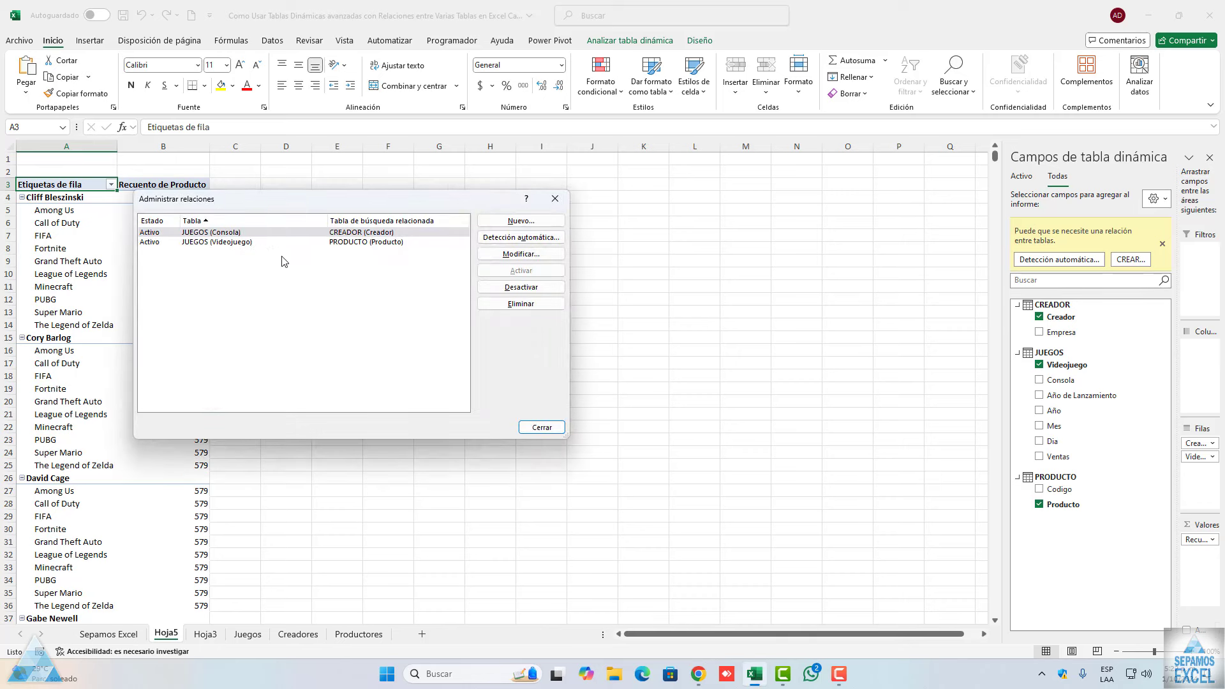
click(555, 198)
click(1162, 244)
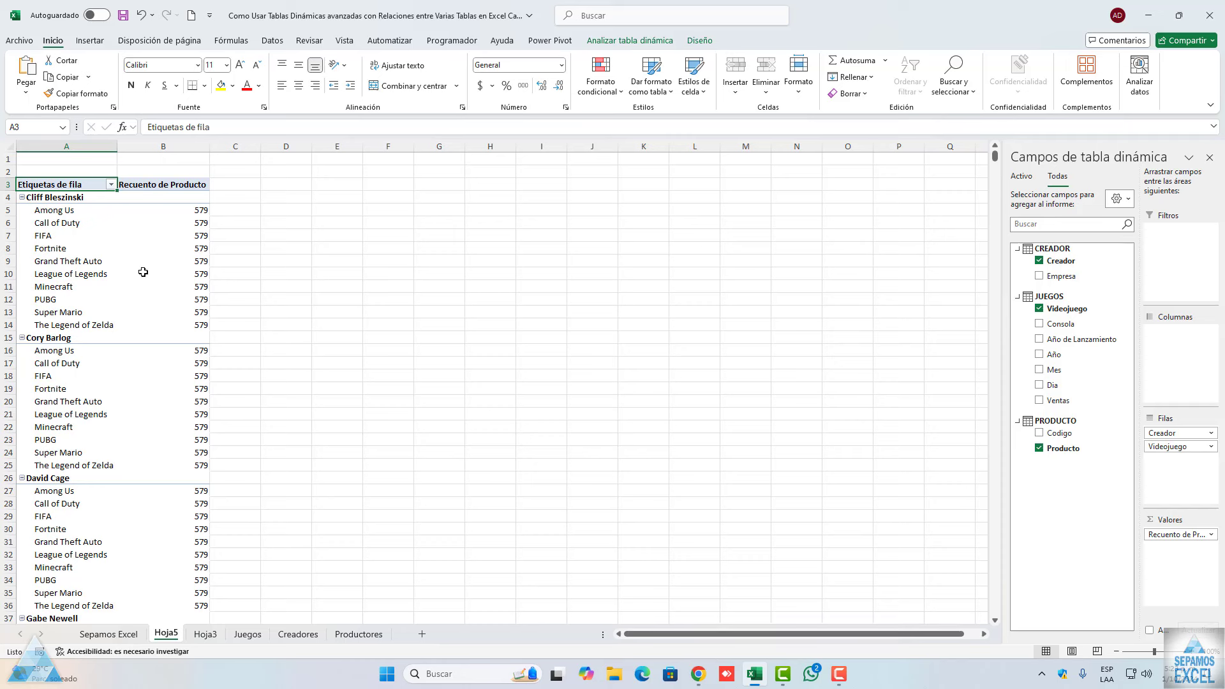
- Remove Producto from the values, then glance at the Creadores and Hoja3 sheets before returning to Hoja5
click(1039, 448)
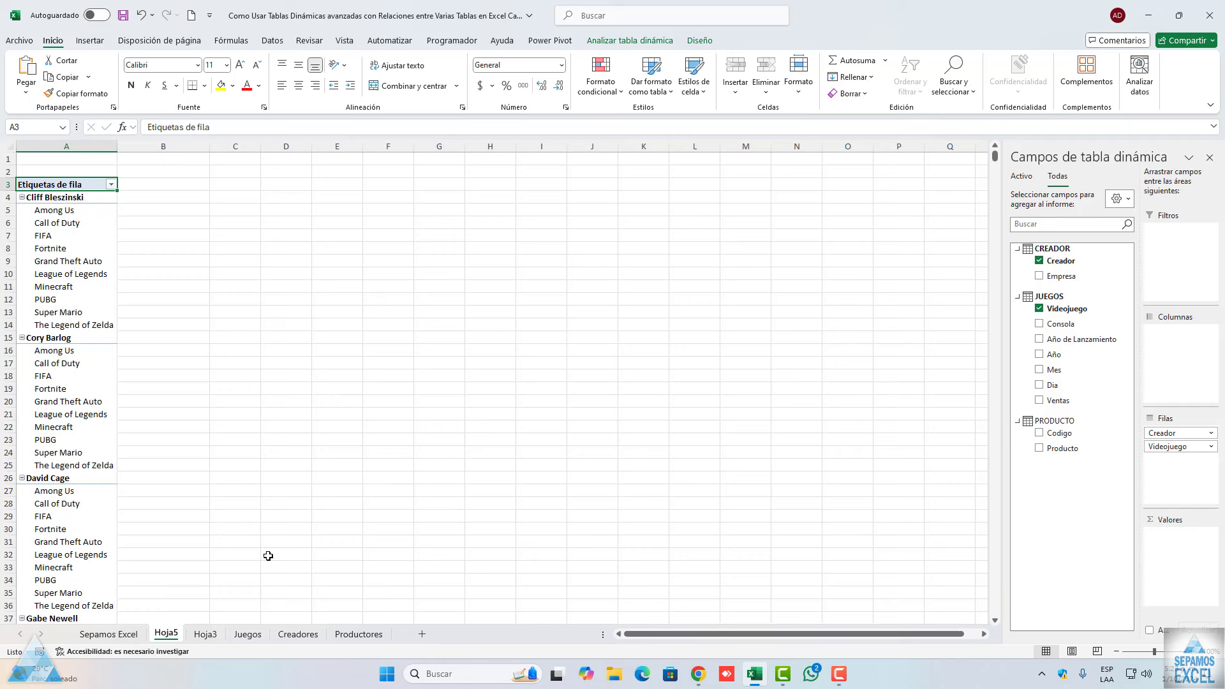
click(297, 634)
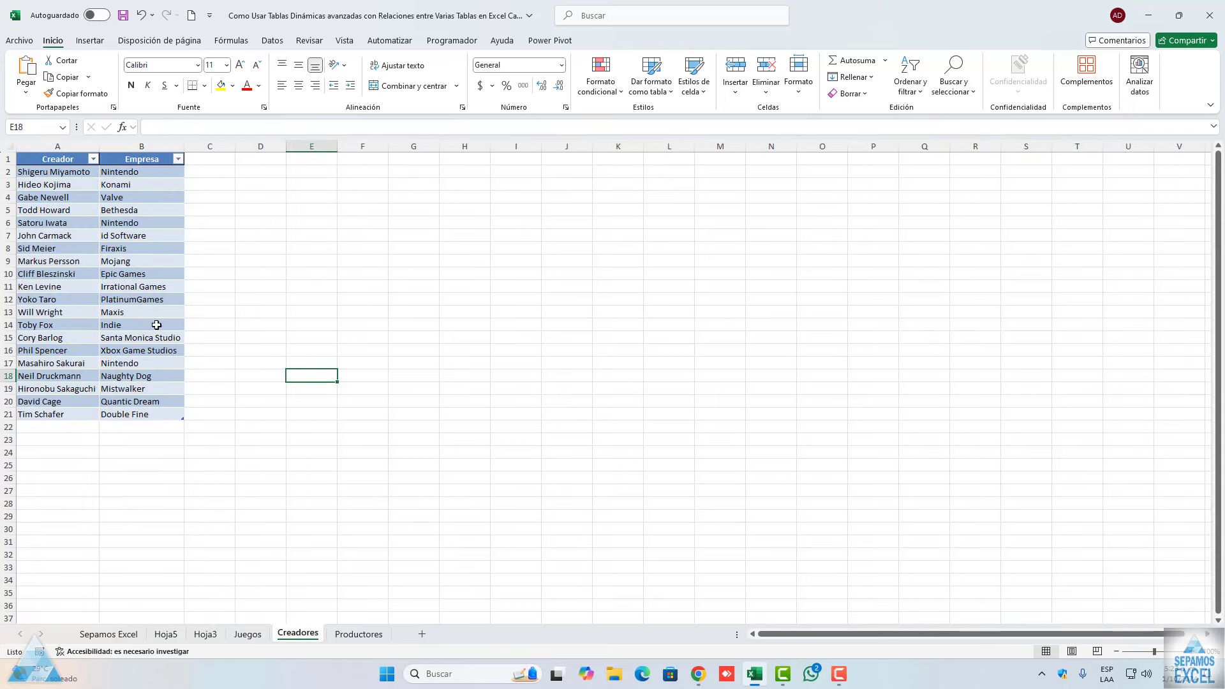
click(207, 635)
click(168, 634)
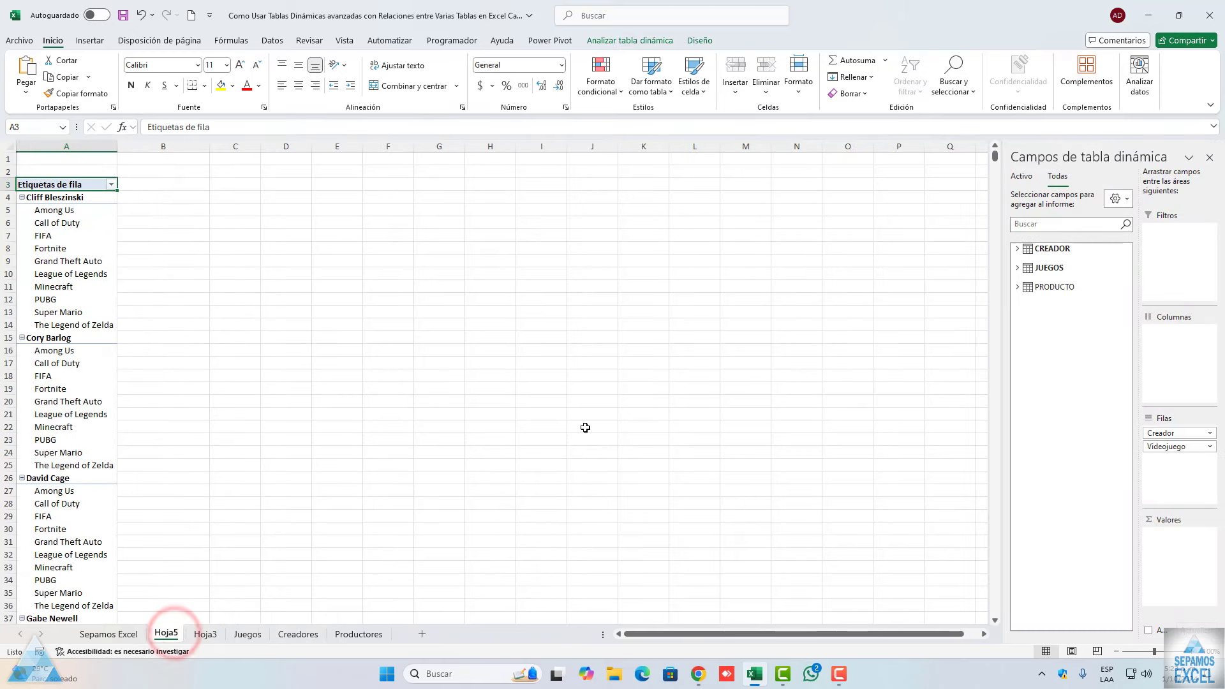
- Count Videojuego in Valores and inspect the (en blanco) row group holding all 1000 games
click(1021, 267)
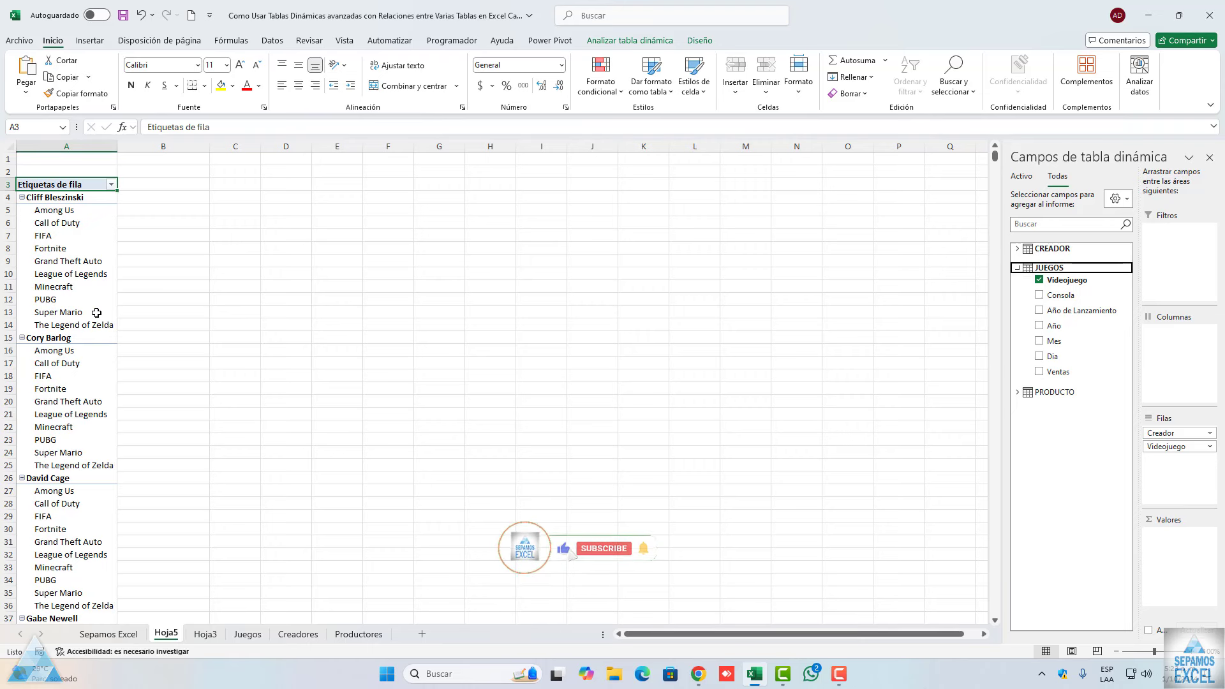
drag(1067, 280, 1179, 562)
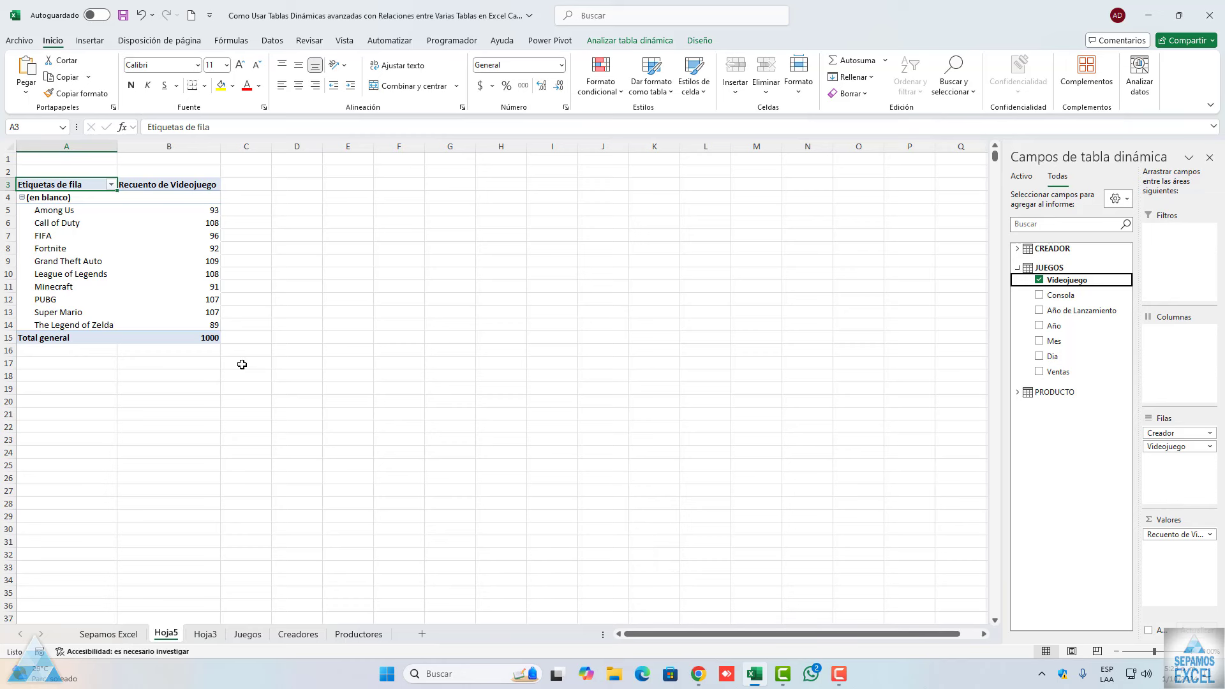
click(1017, 248)
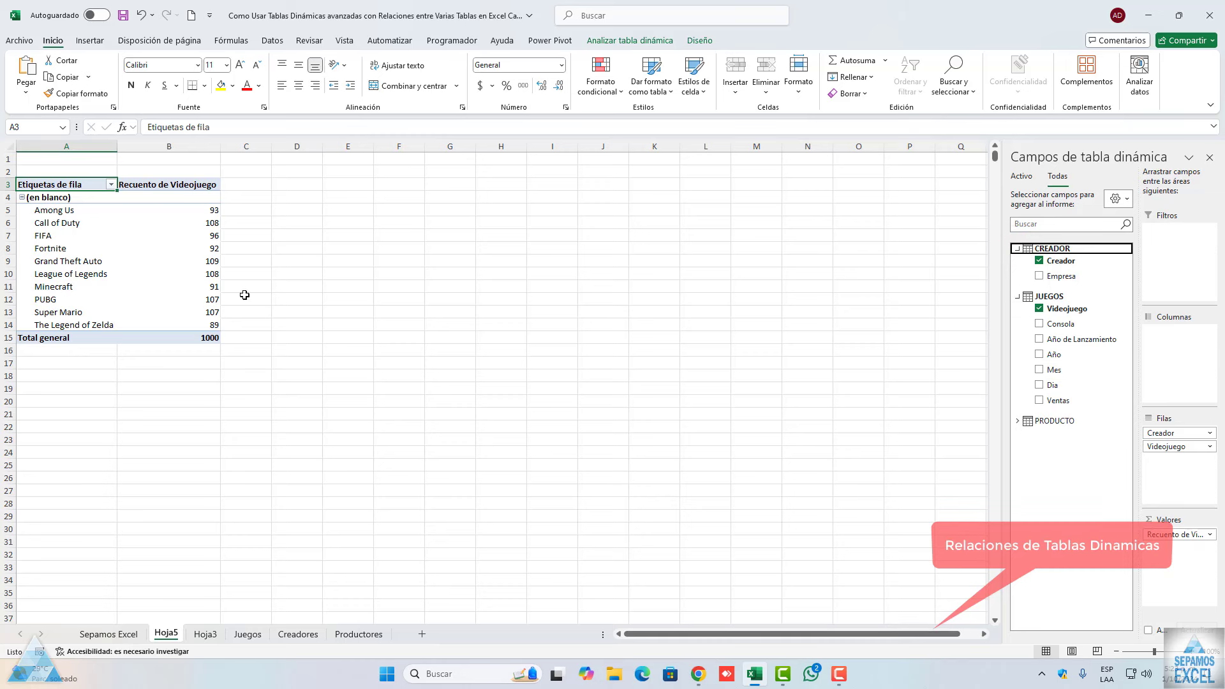
click(111, 184)
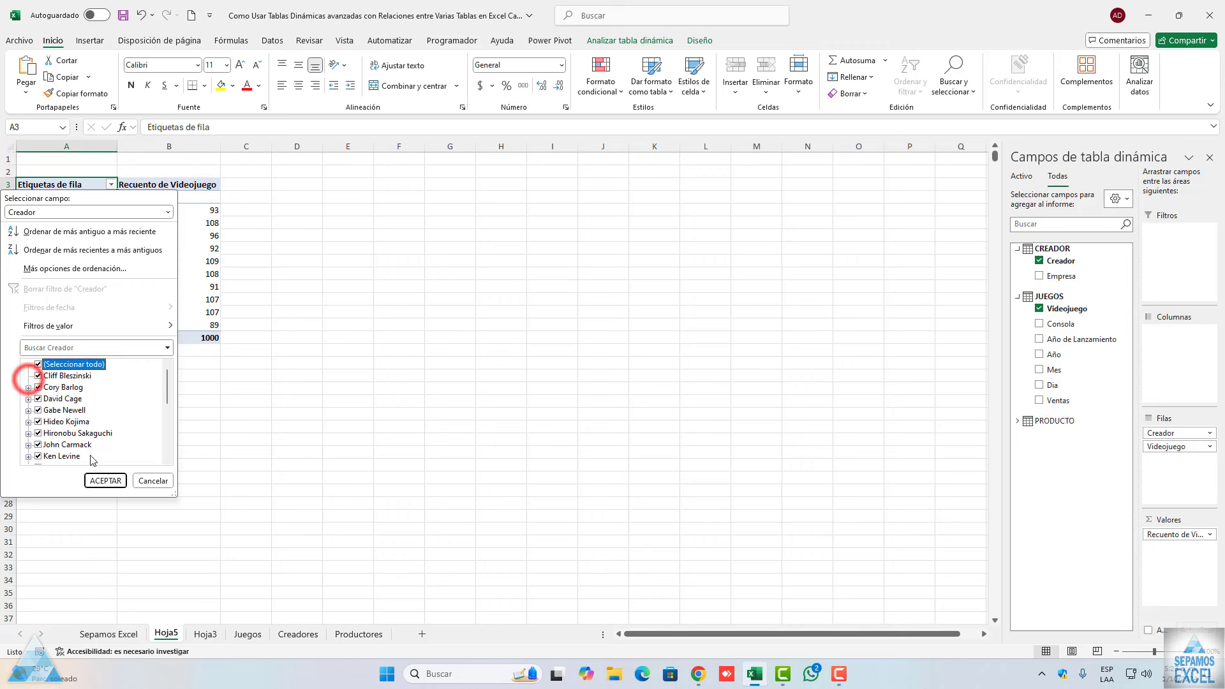
click(105, 481)
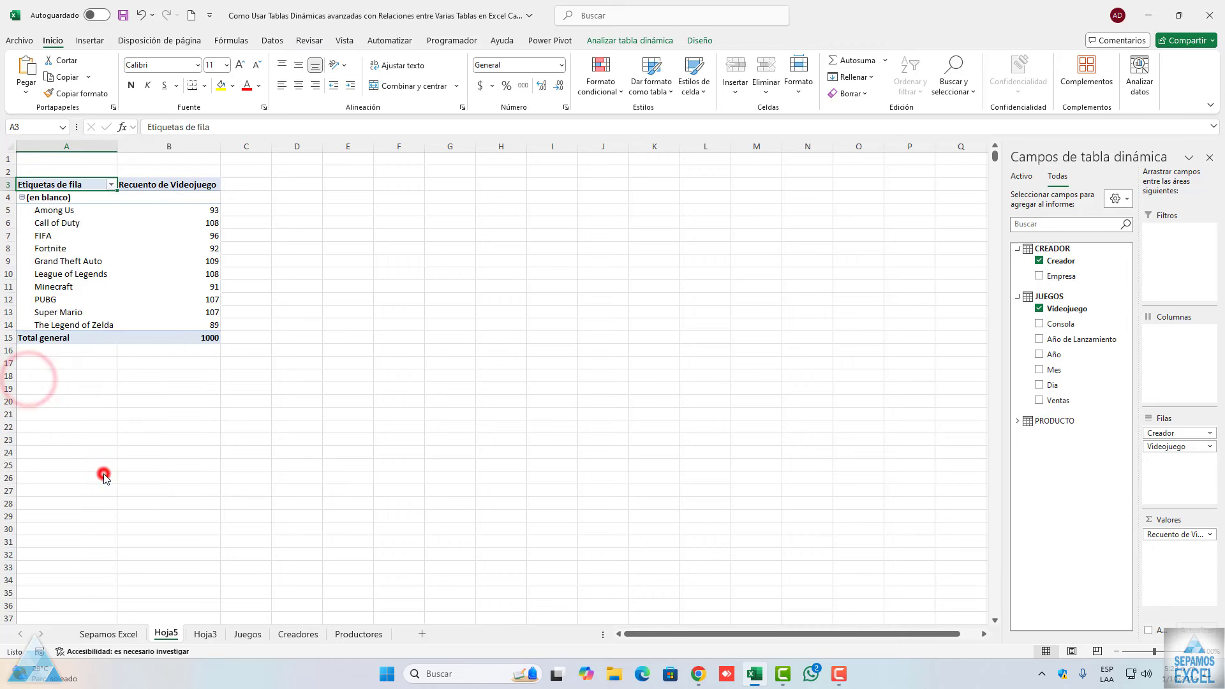
click(22, 198)
click(23, 199)
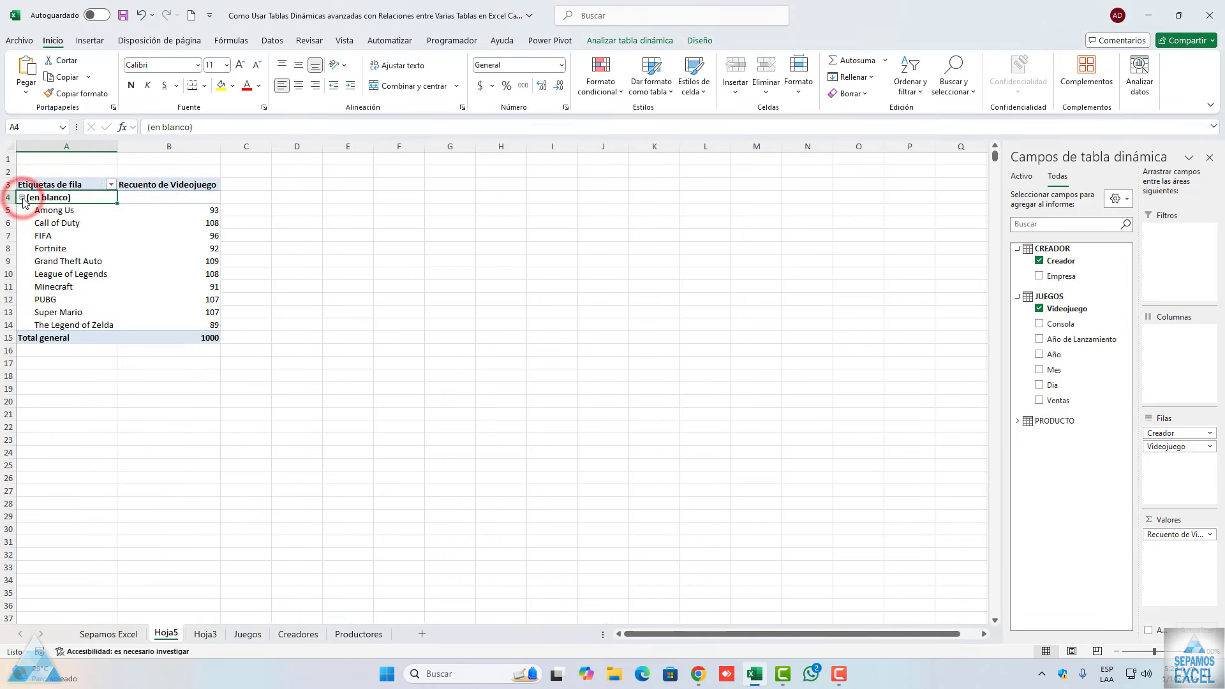
- Toggle Videojuego off and on, then remove Videojuego and Creador to empty the pivot
click(1039, 308)
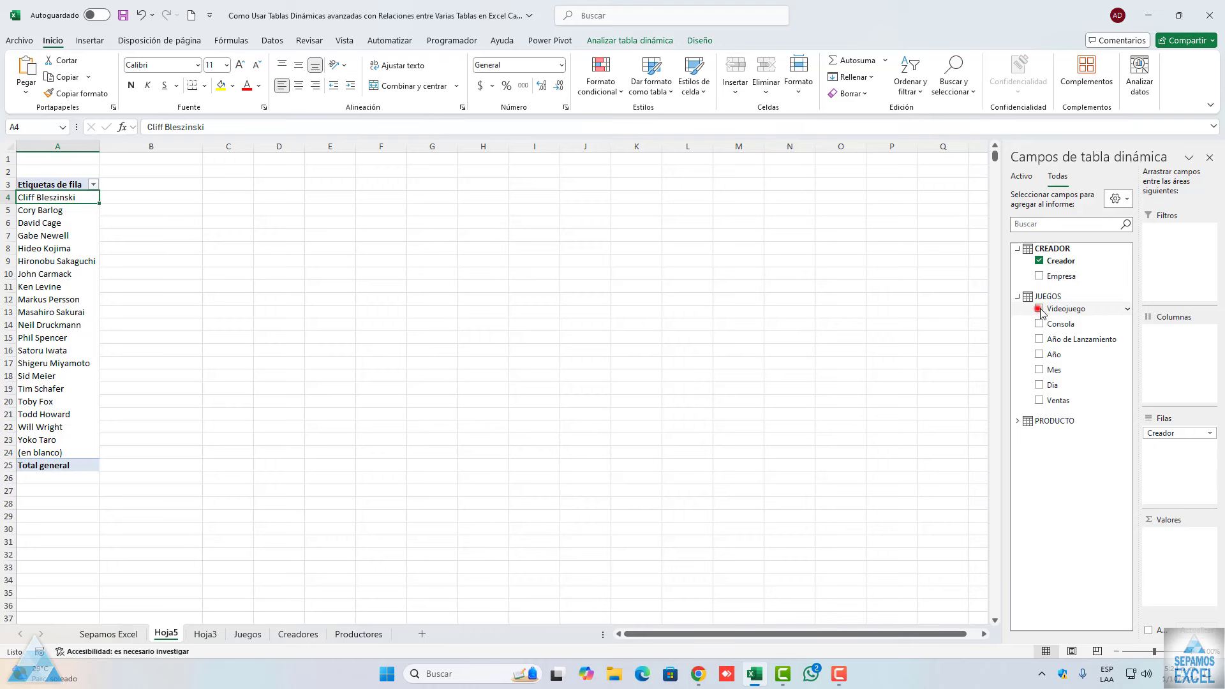
click(1039, 309)
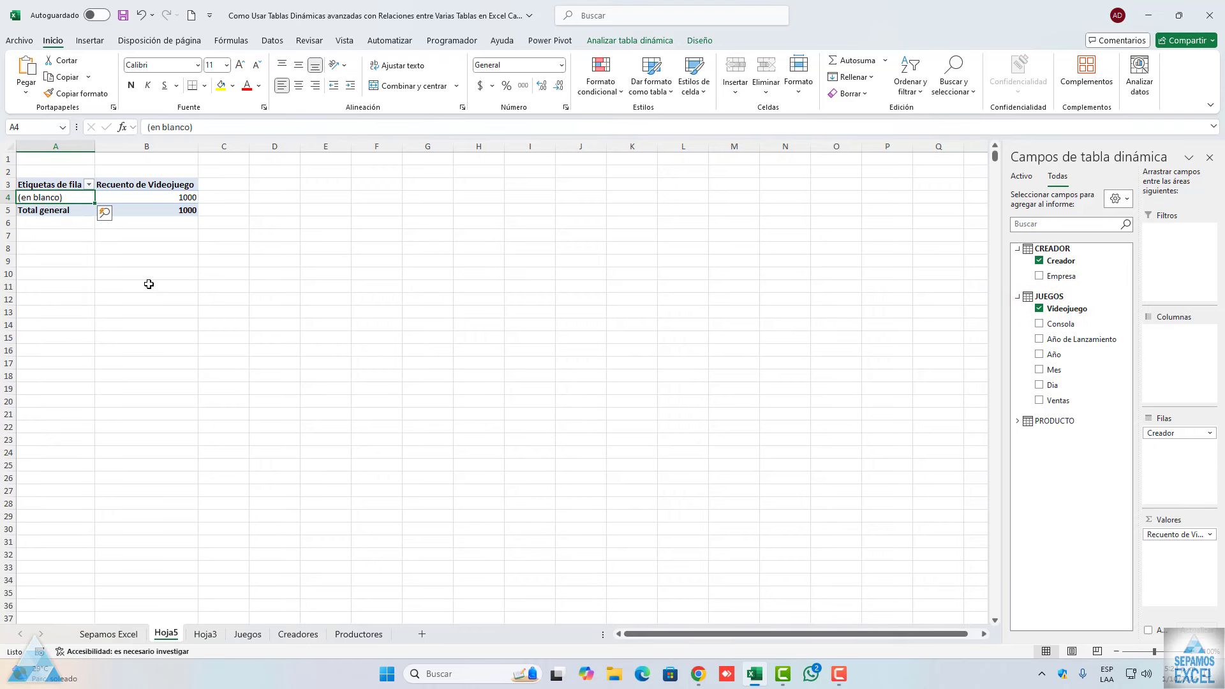
click(1039, 310)
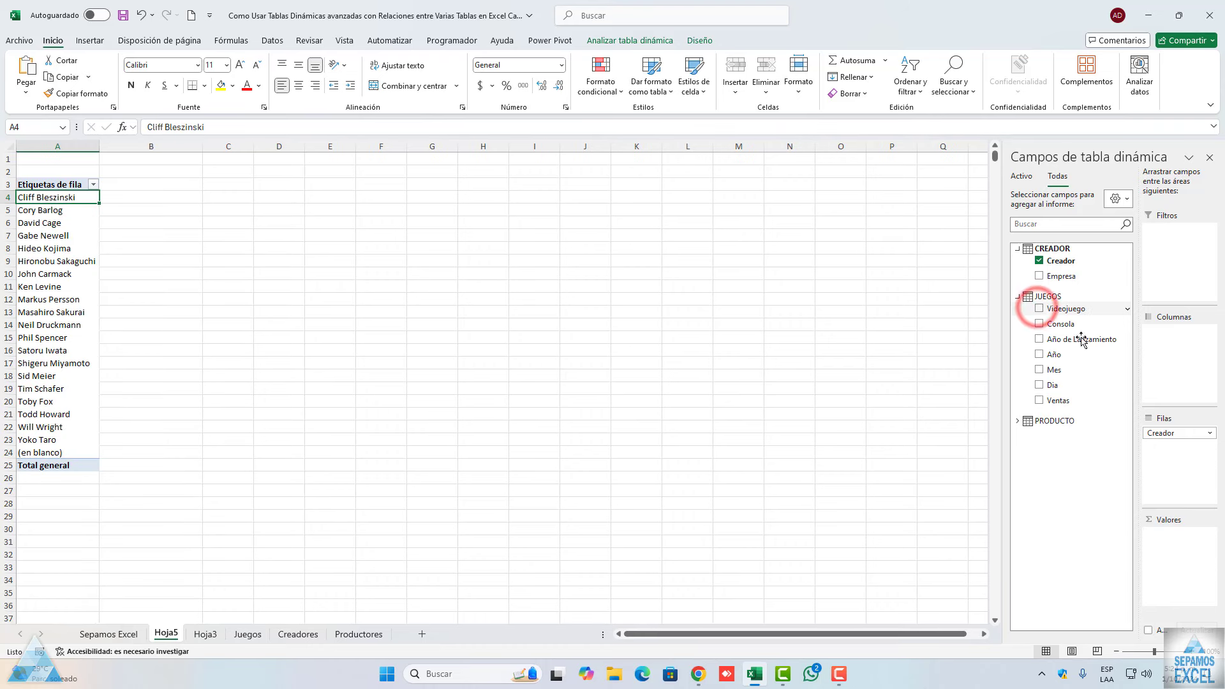
click(1040, 261)
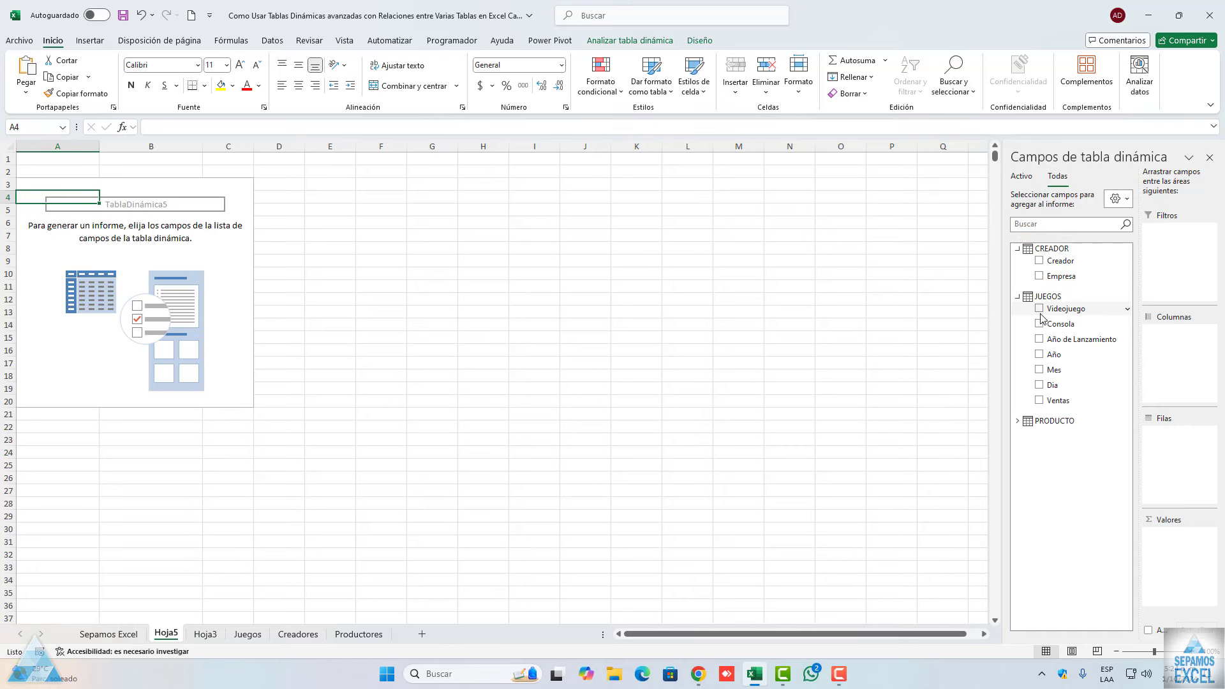
- List Empresa as pivot rows and try summing Año, Mes and Dia, removing each
click(1038, 275)
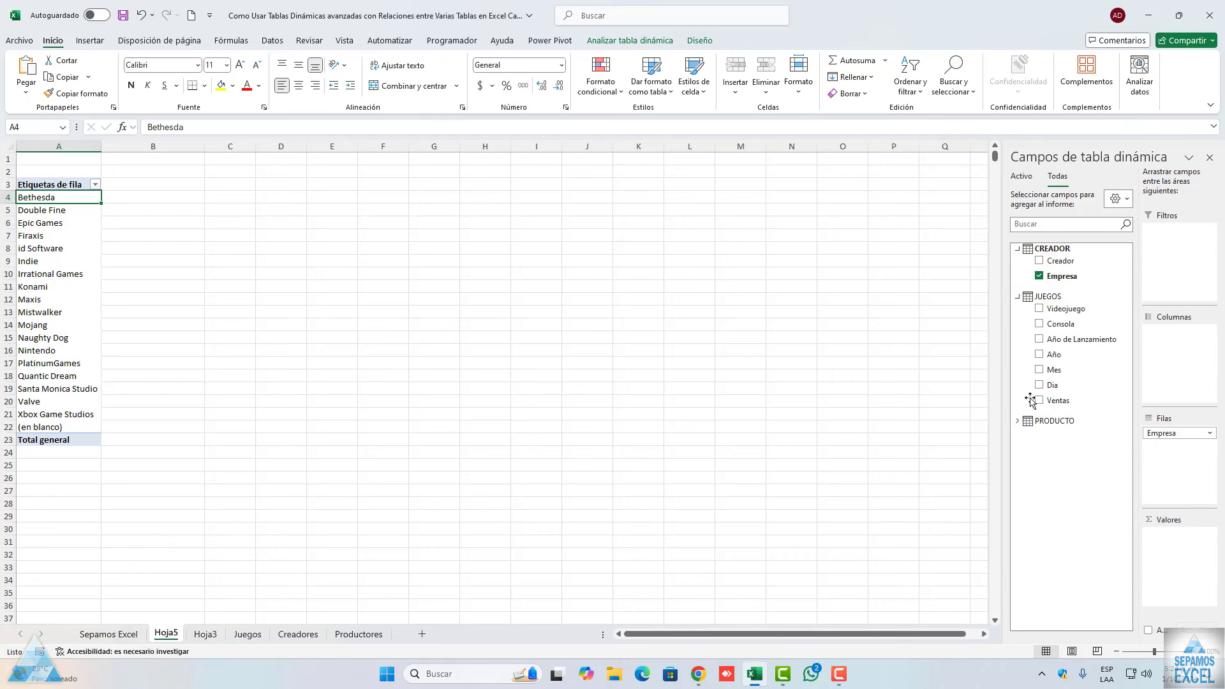
click(1039, 354)
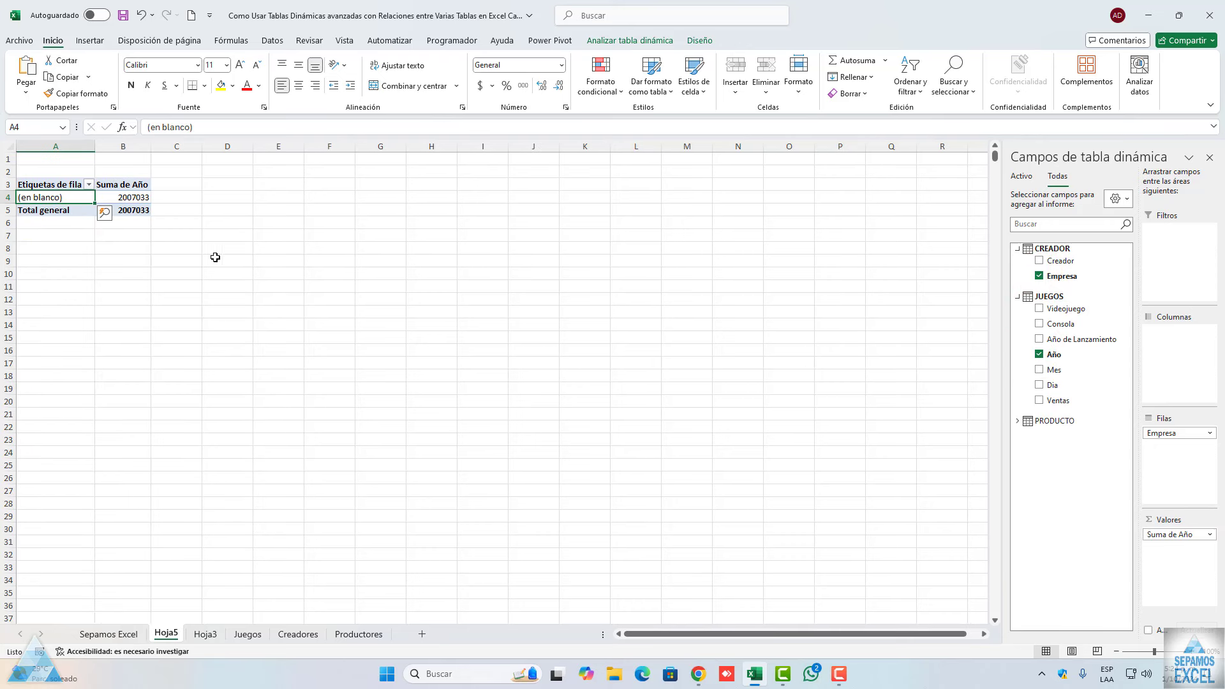
click(1039, 354)
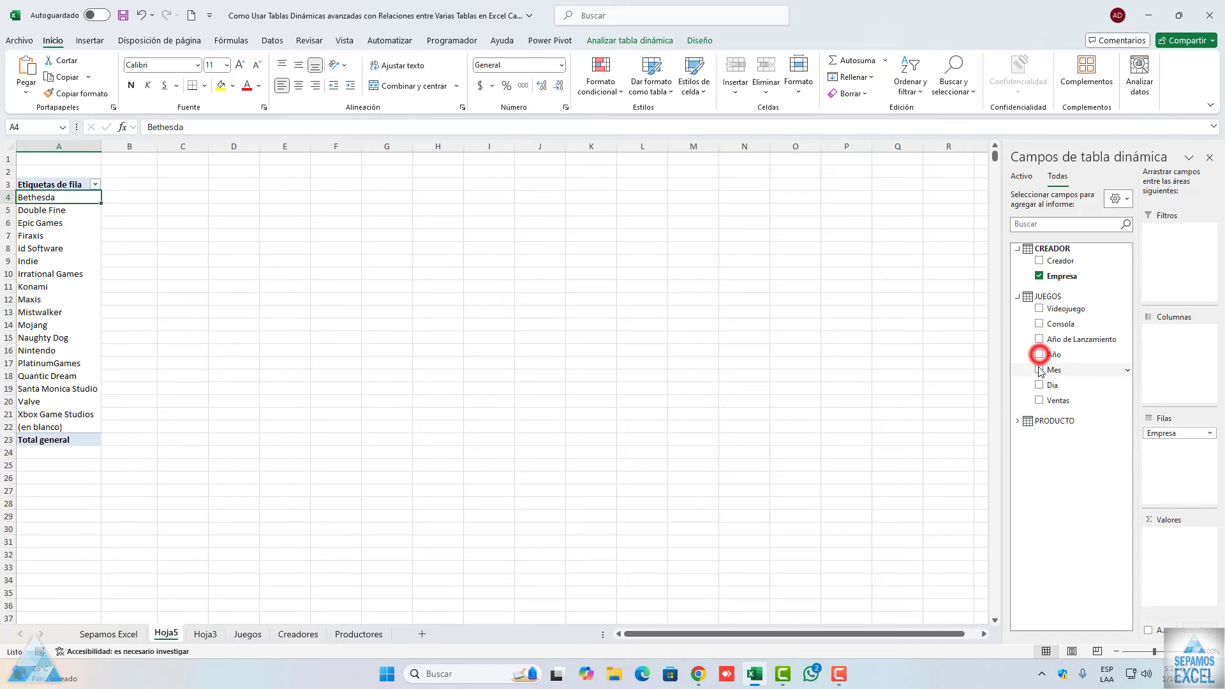
click(1039, 370)
click(1039, 370)
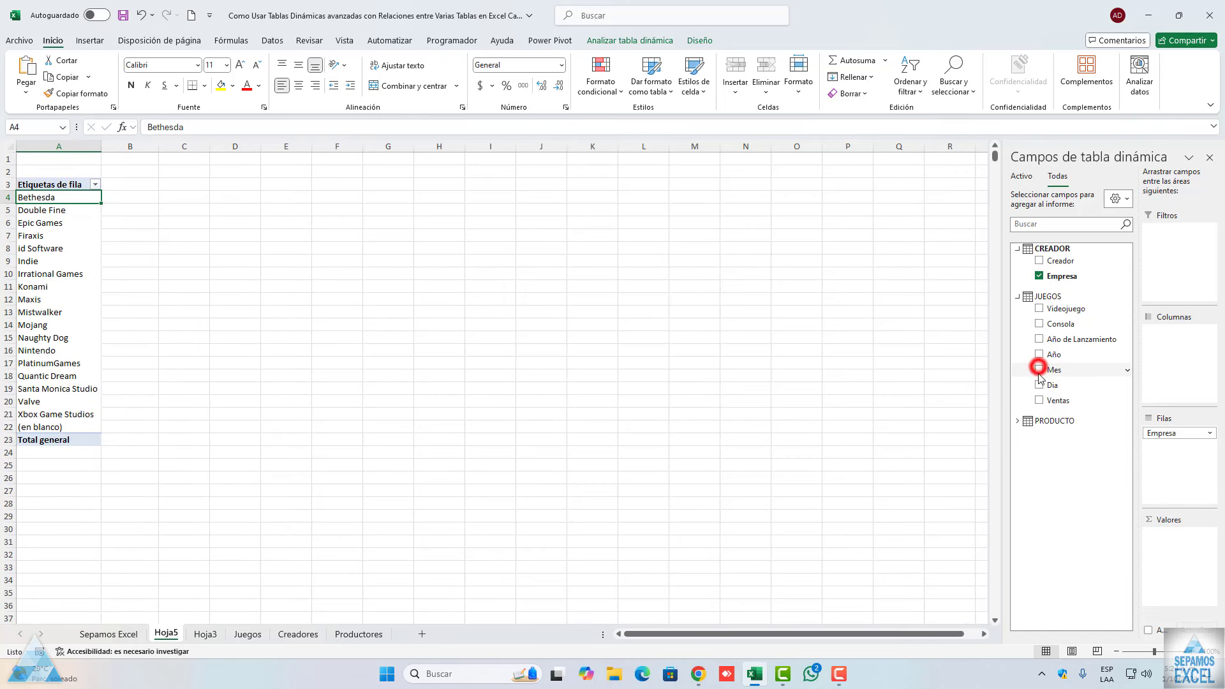
click(1039, 385)
click(1040, 385)
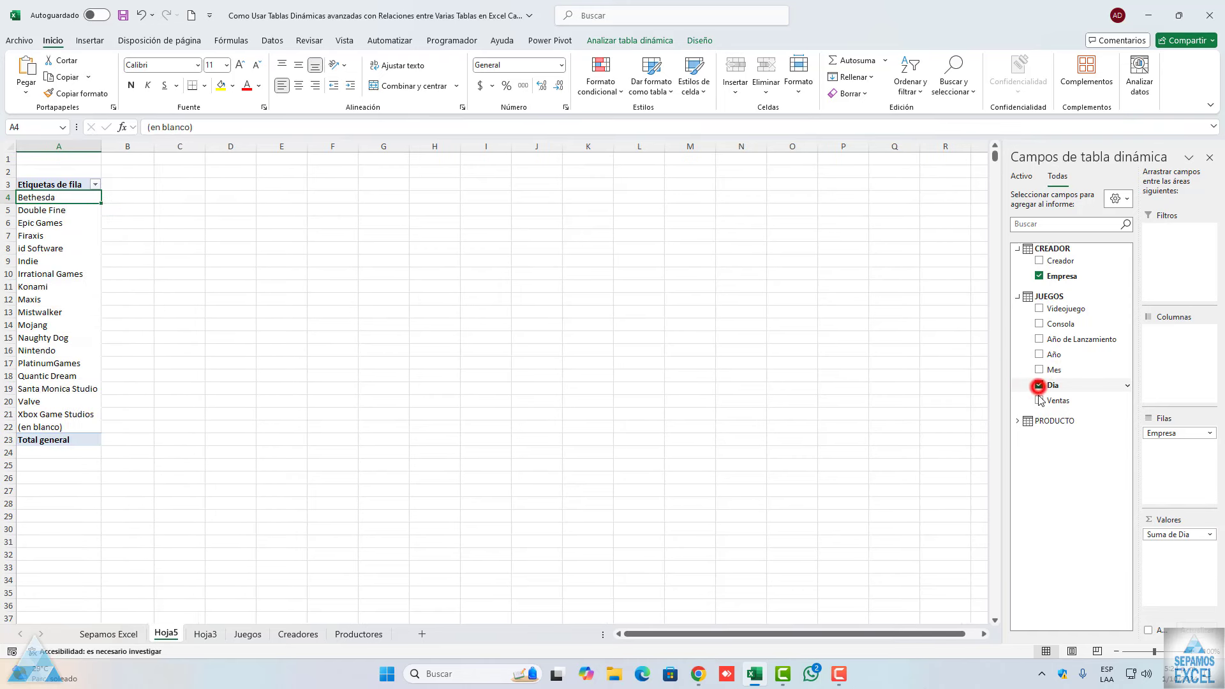
- Try Ventas as a row field, then remove it, leaving only the company list
click(1039, 400)
scroll(244, 445, down, 20)
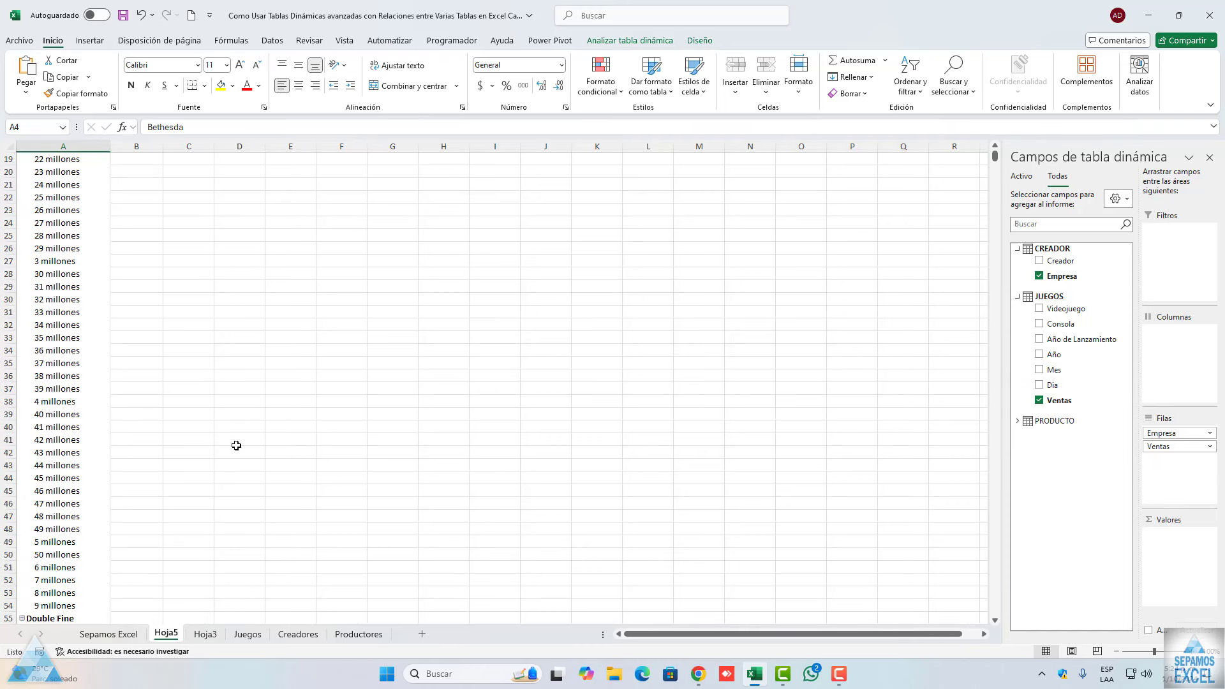
scroll(241, 445, up, 5)
scroll(240, 446, up, 3)
scroll(236, 446, up, 12)
scroll(235, 445, up, 5)
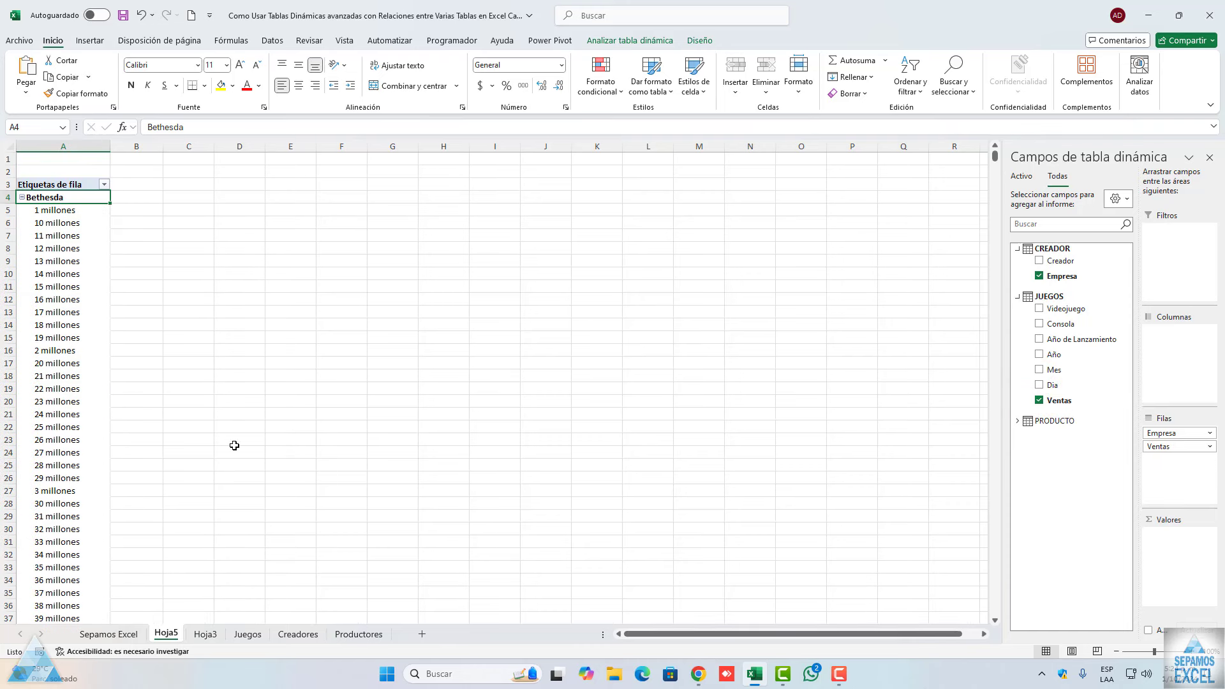
click(1039, 400)
click(1018, 421)
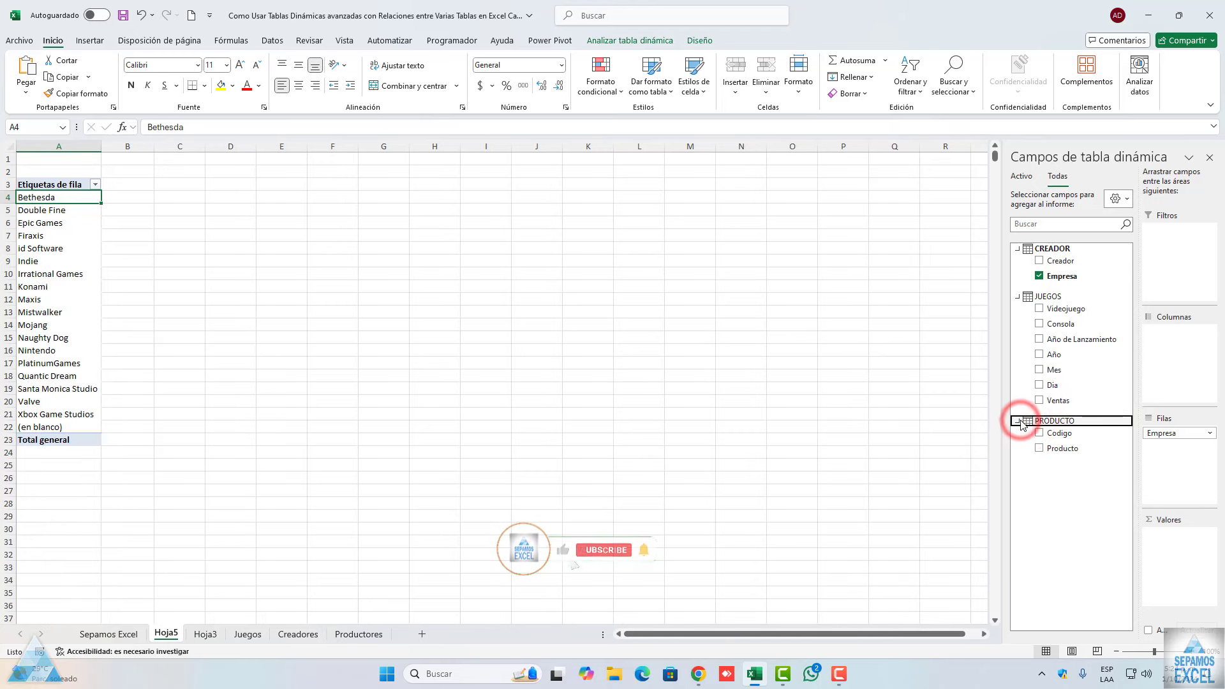
- List each company's products in the pivot and scroll through the result
click(1039, 448)
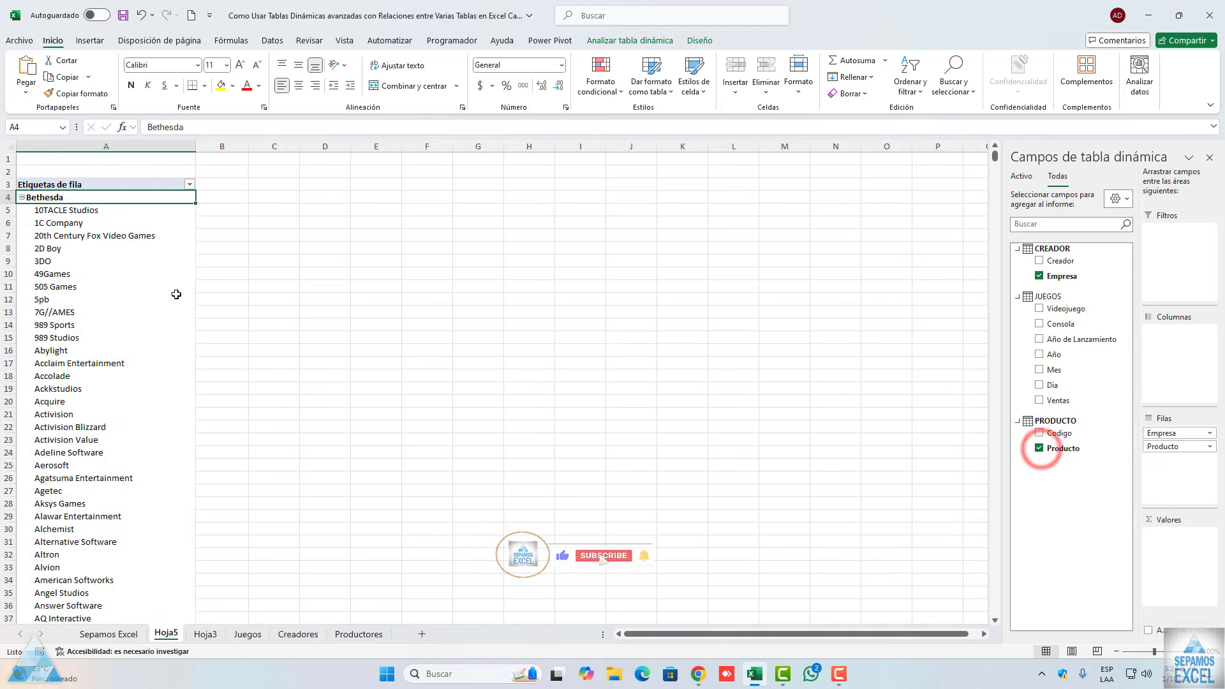
scroll(176, 295, down, 9)
scroll(176, 297, down, 8)
scroll(175, 300, down, 8)
scroll(175, 306, down, 8)
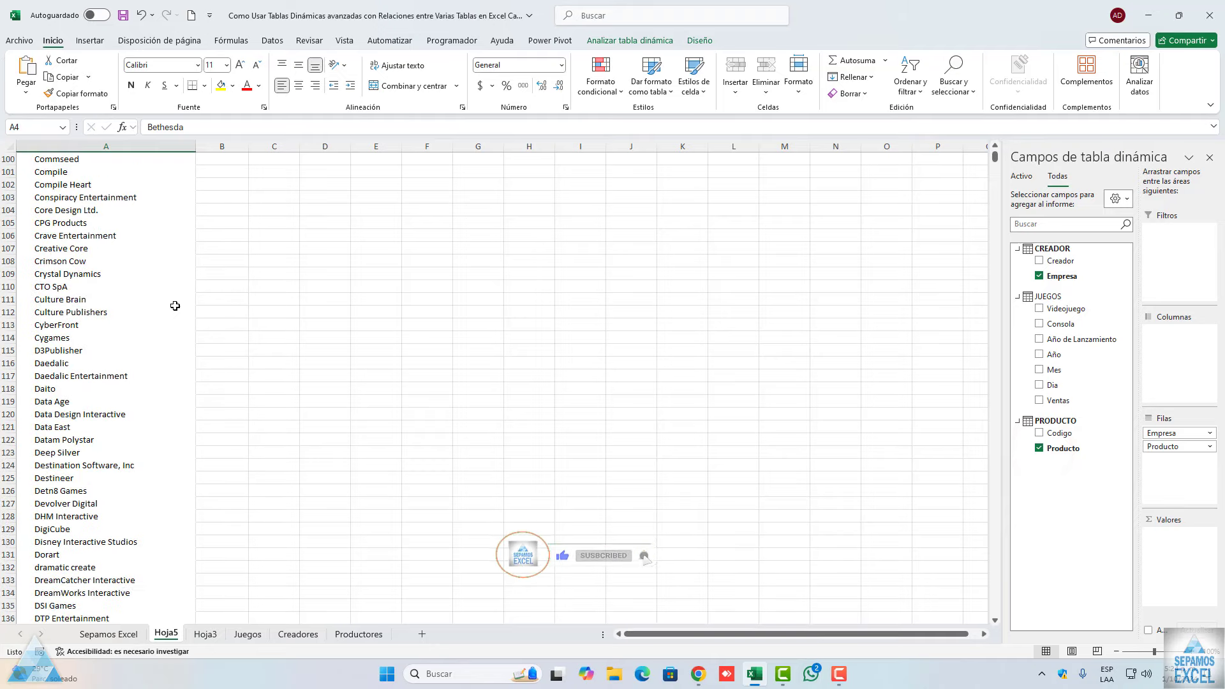
scroll(175, 306, down, 8)
scroll(173, 308, down, 12)
scroll(172, 309, down, 13)
scroll(171, 312, down, 13)
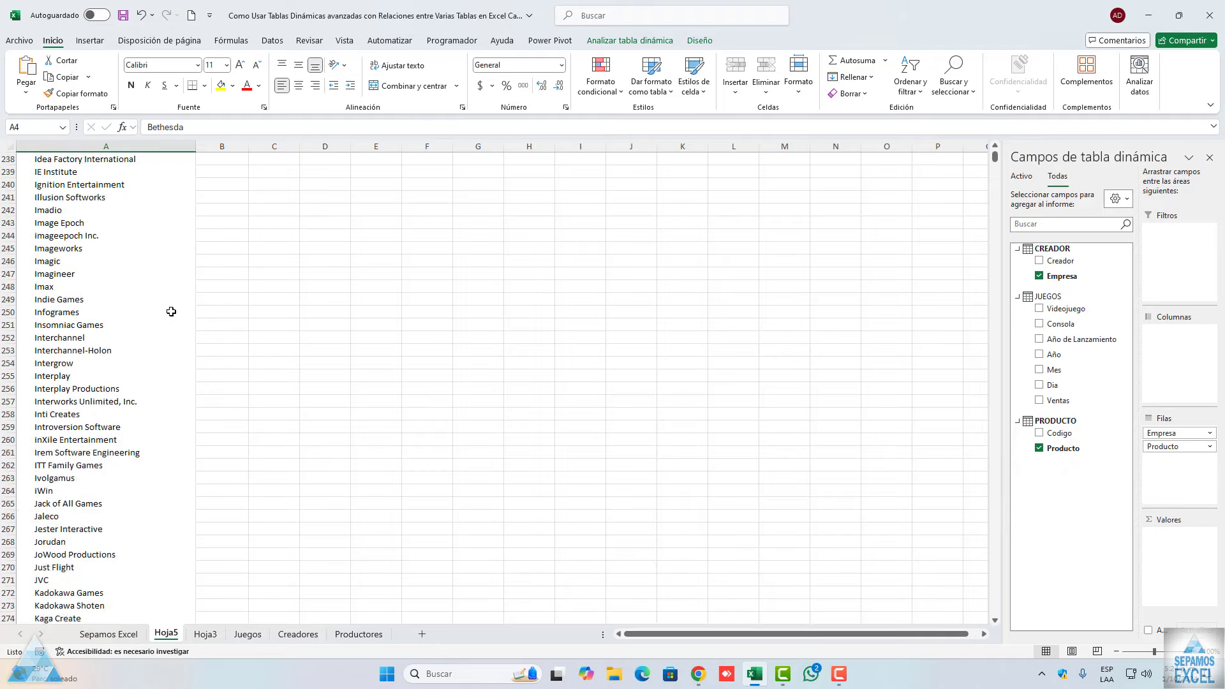
scroll(171, 311, down, 13)
scroll(848, 348, up, 15)
scroll(848, 347, up, 18)
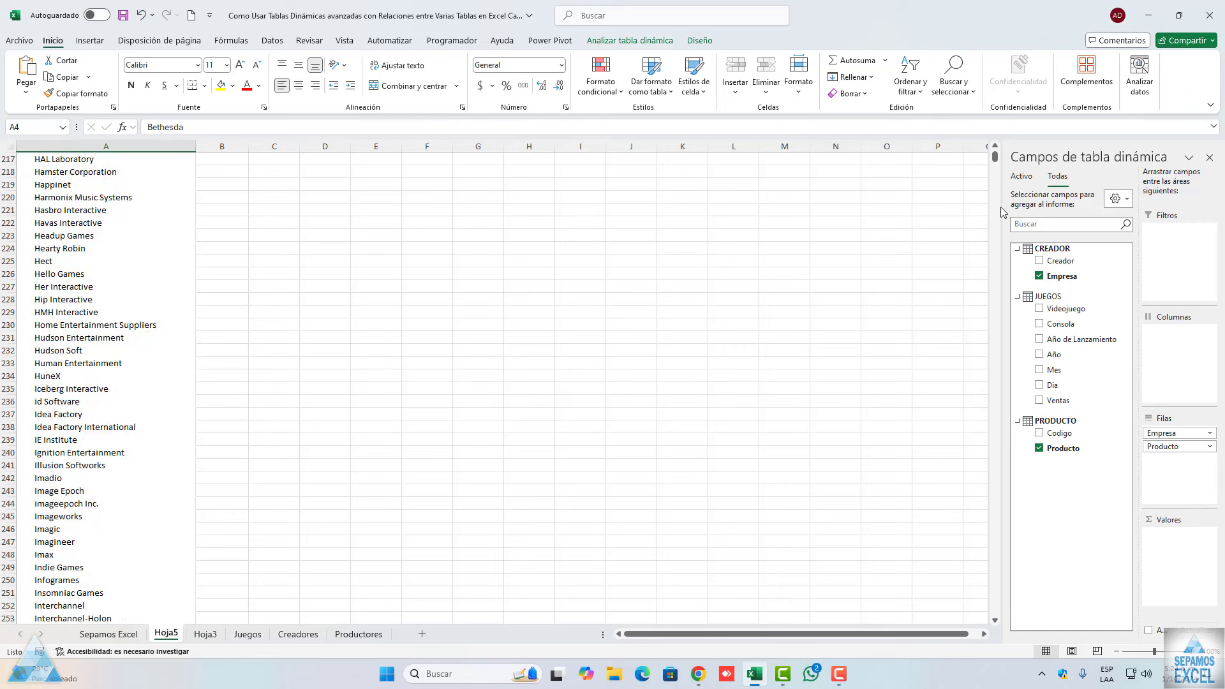
- Remove Producto and Empresa, emptying the pivot
drag(996, 156, 994, 157)
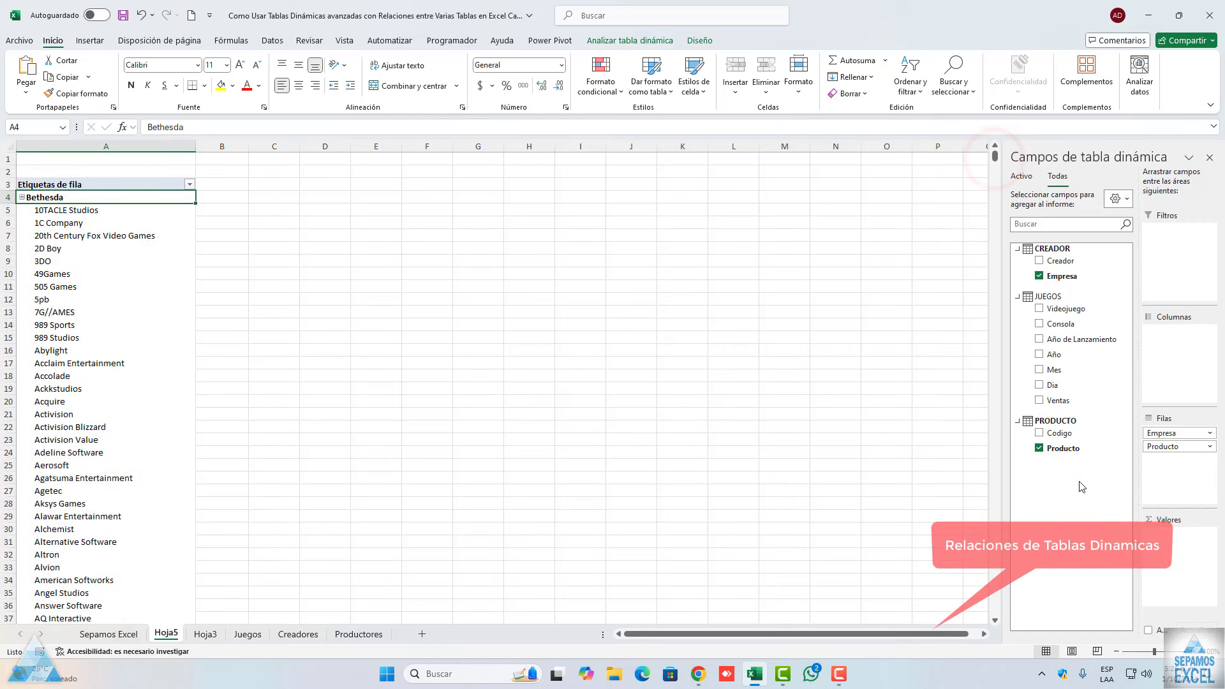
click(1040, 448)
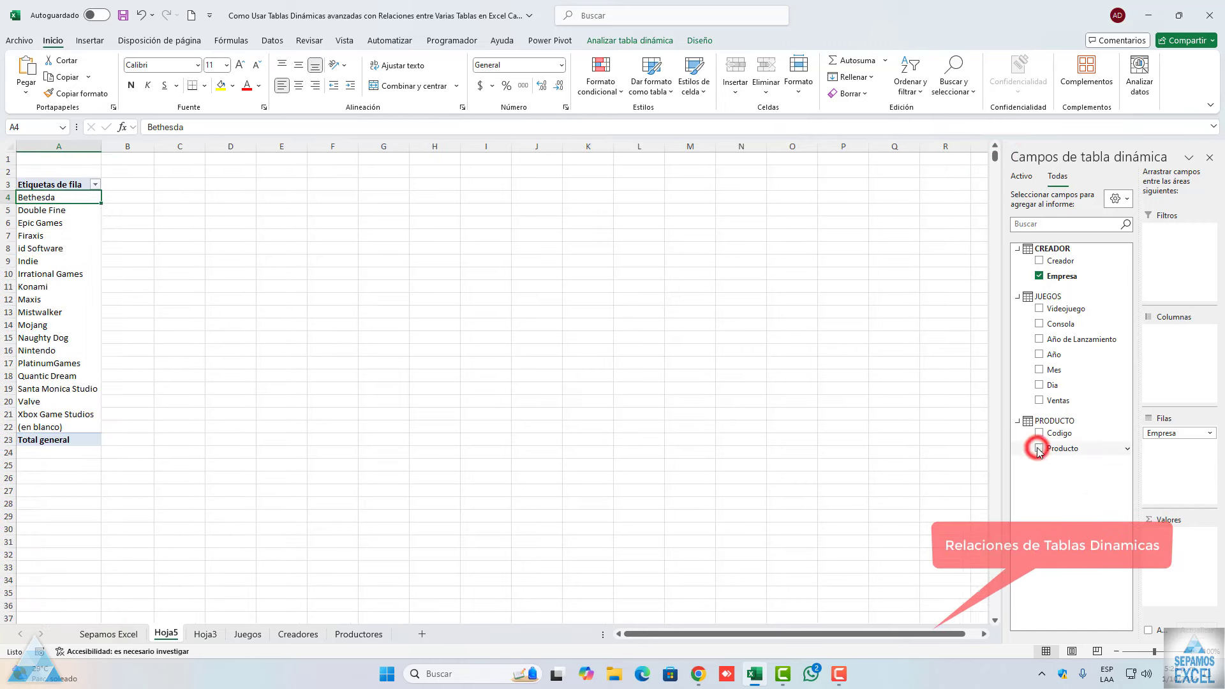
click(1039, 275)
click(254, 634)
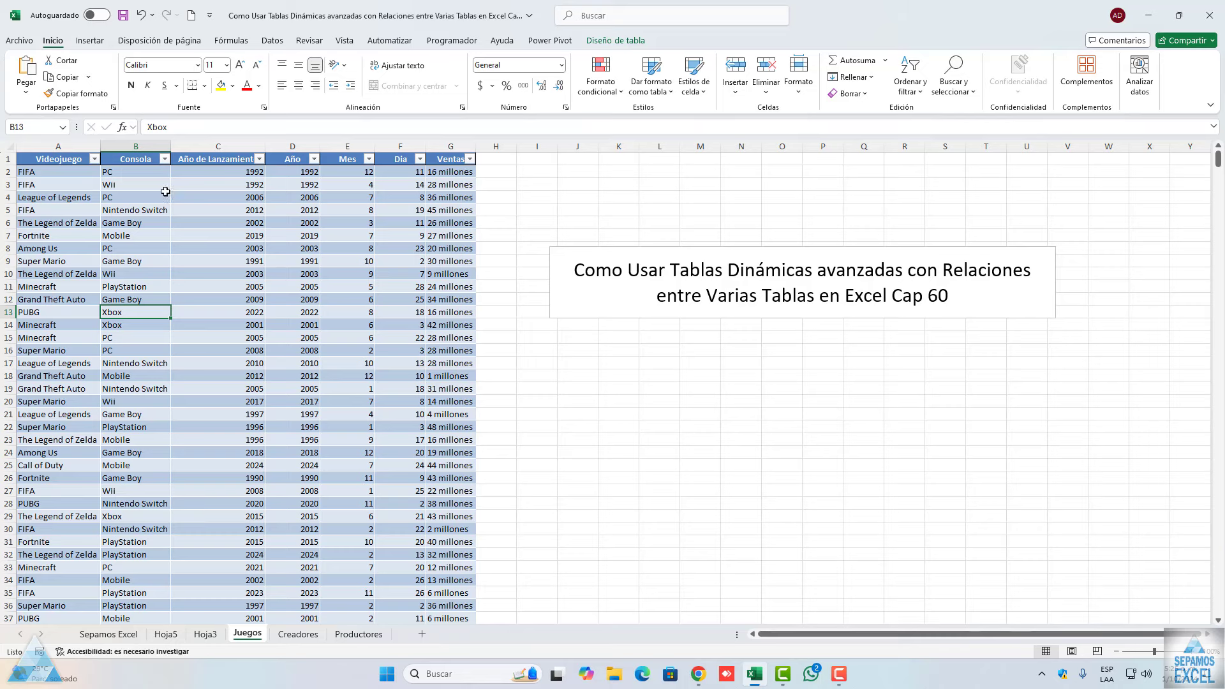
click(168, 165)
click(232, 290)
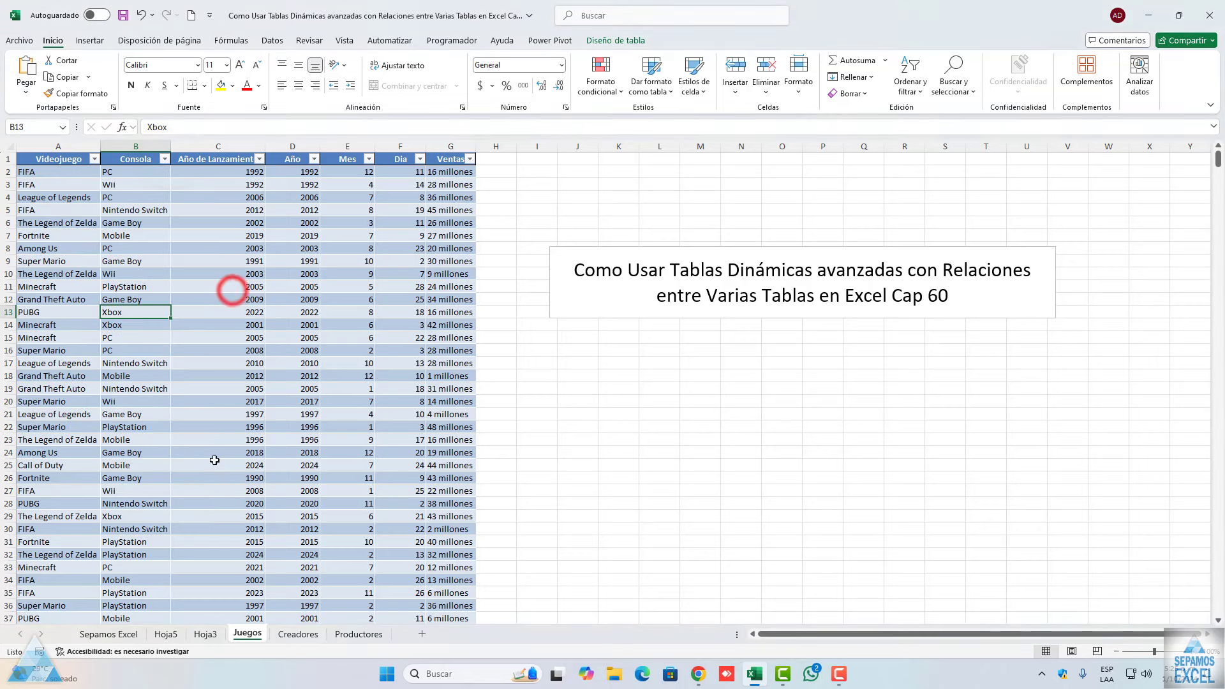
click(291, 635)
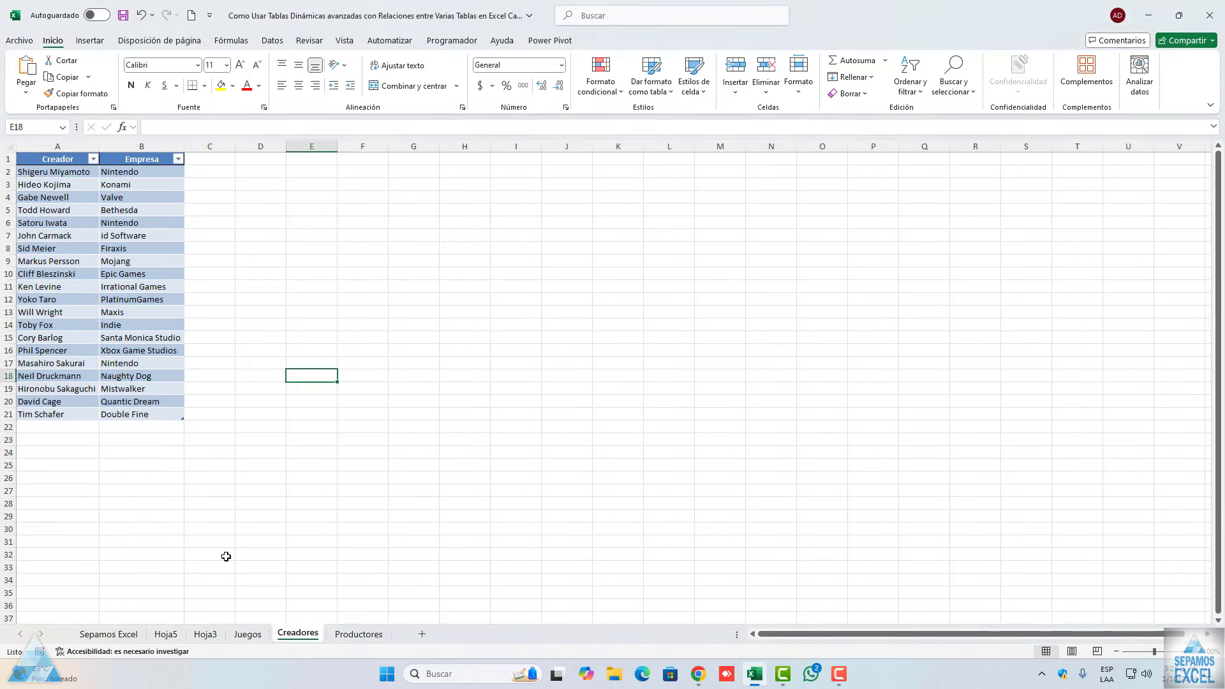
click(165, 635)
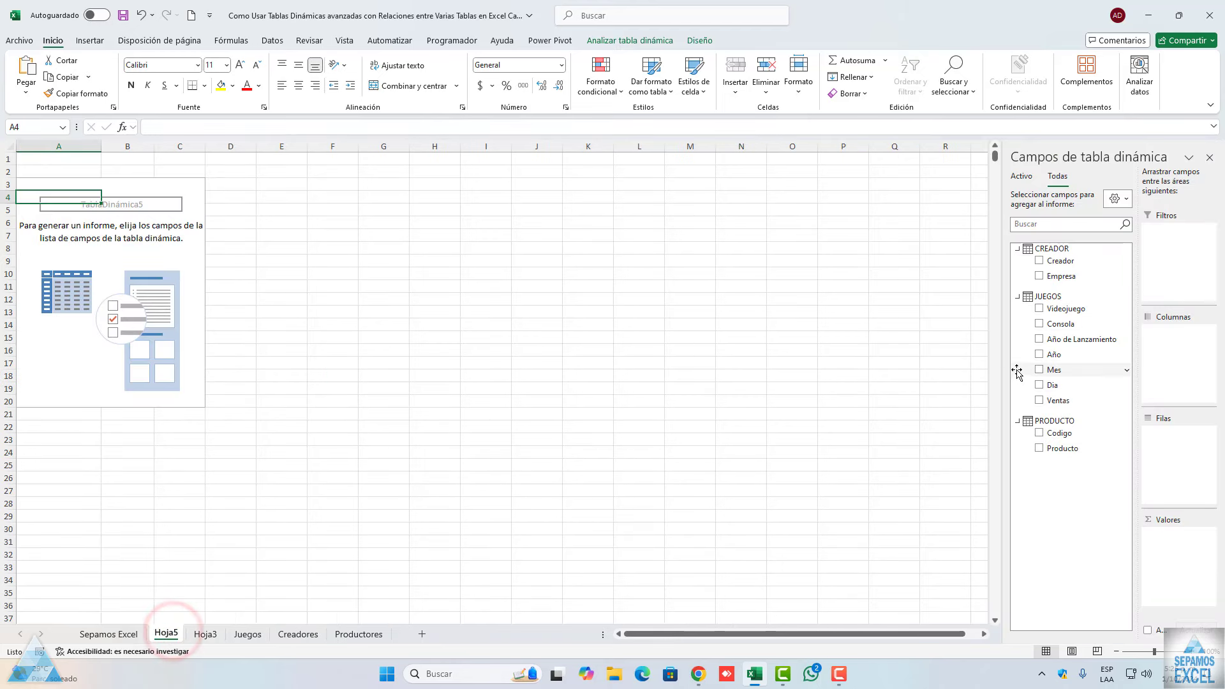
- Lay out companies in rows against Consola in the pivot columns
click(1039, 324)
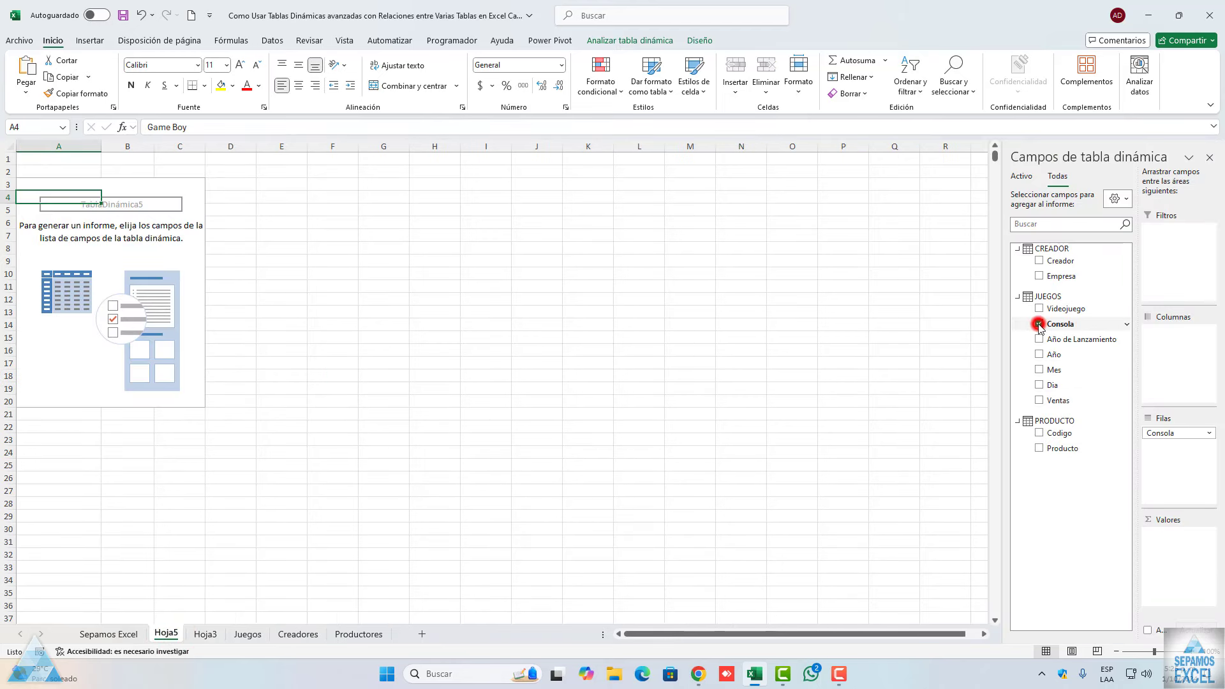
click(1040, 276)
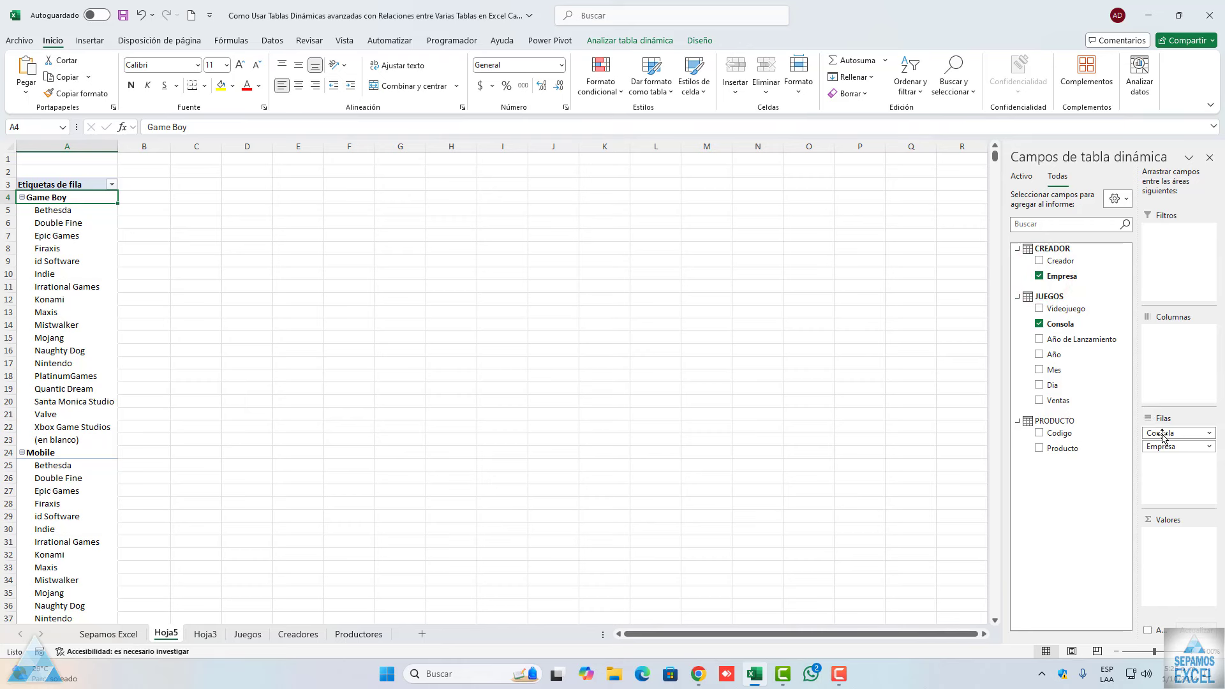
drag(1172, 413, 1178, 331)
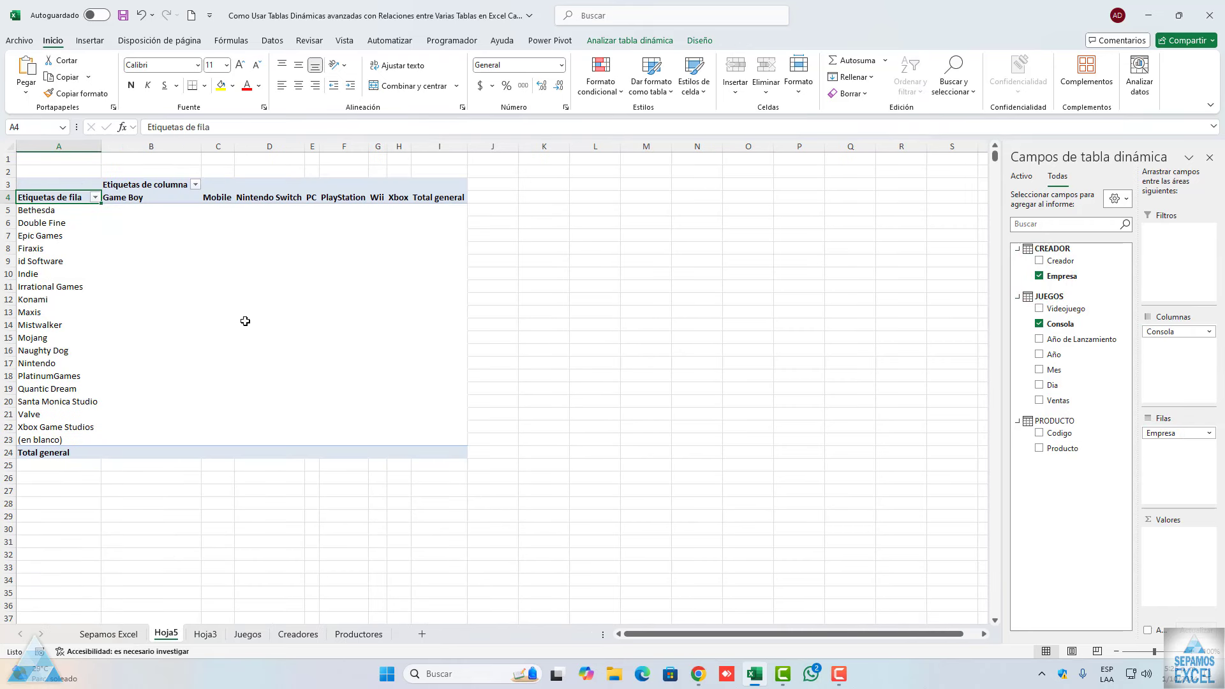
- Try summing Año de Lanzamiento, Año, Mes and Dia as values, removing each
click(1038, 340)
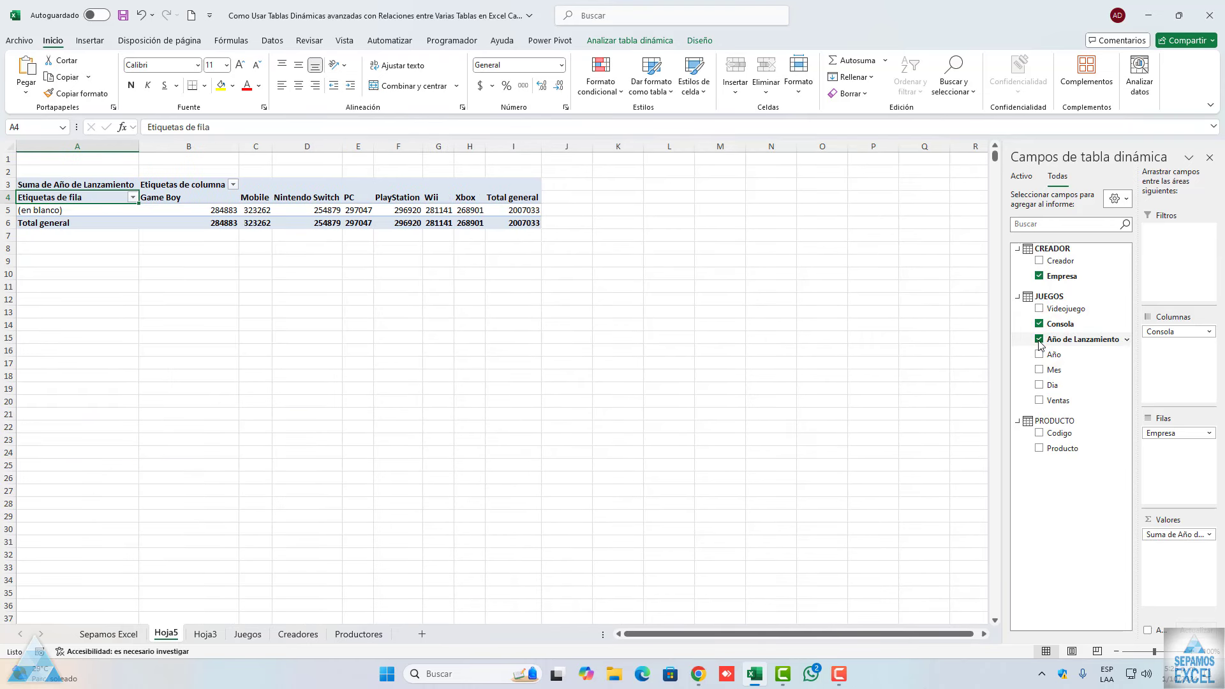
click(1038, 340)
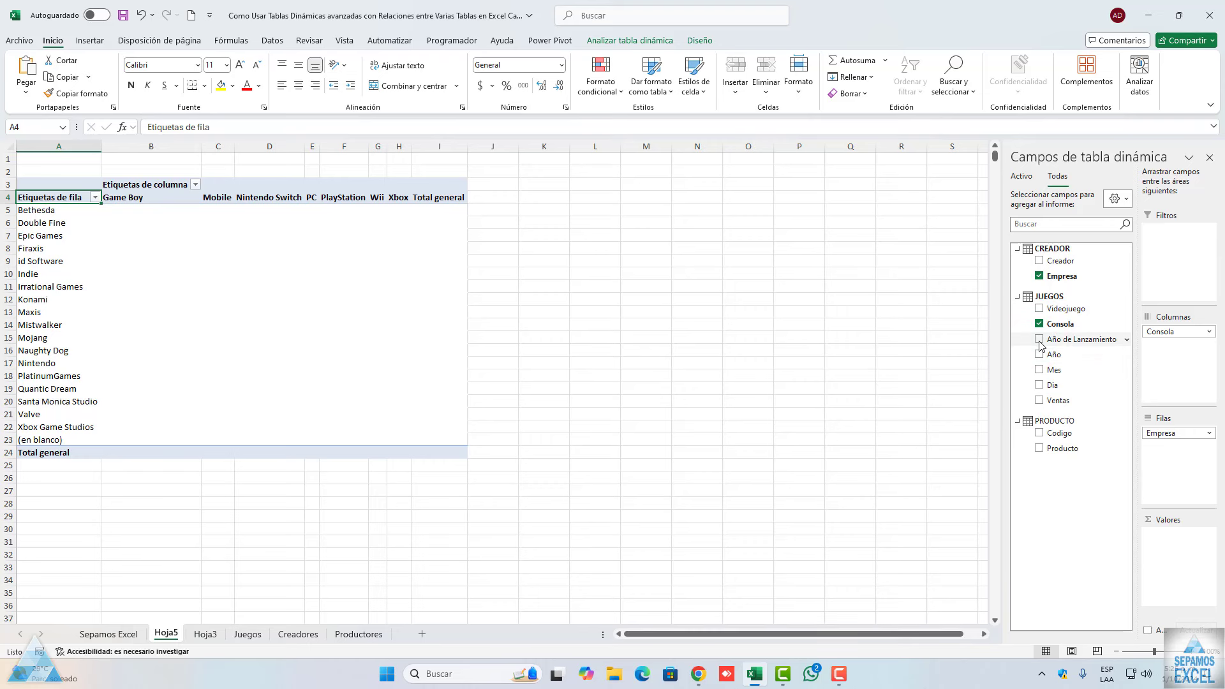
click(1039, 354)
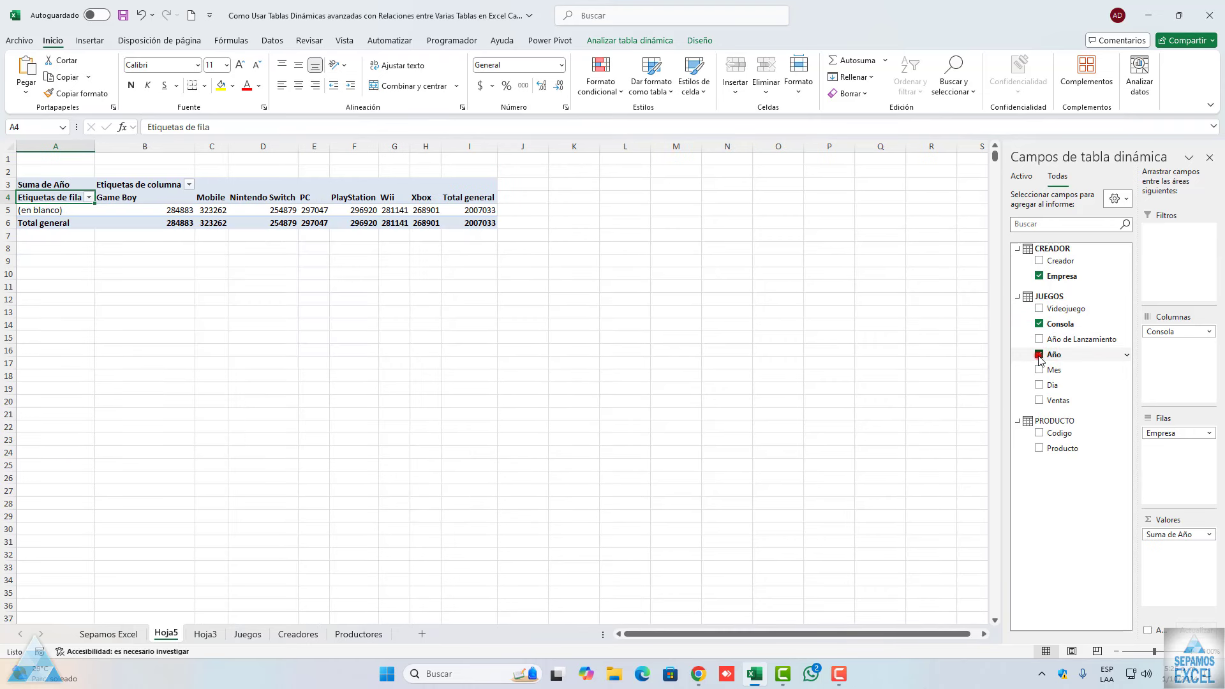
click(1039, 354)
click(1038, 370)
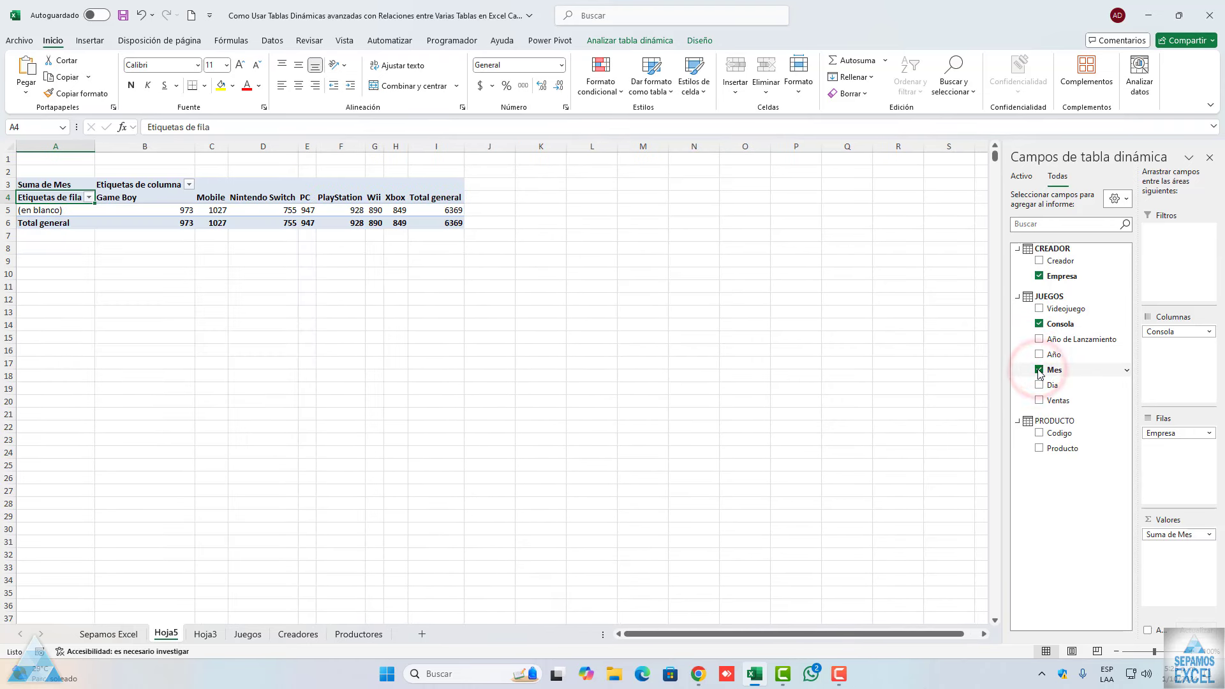
click(1038, 369)
click(1039, 385)
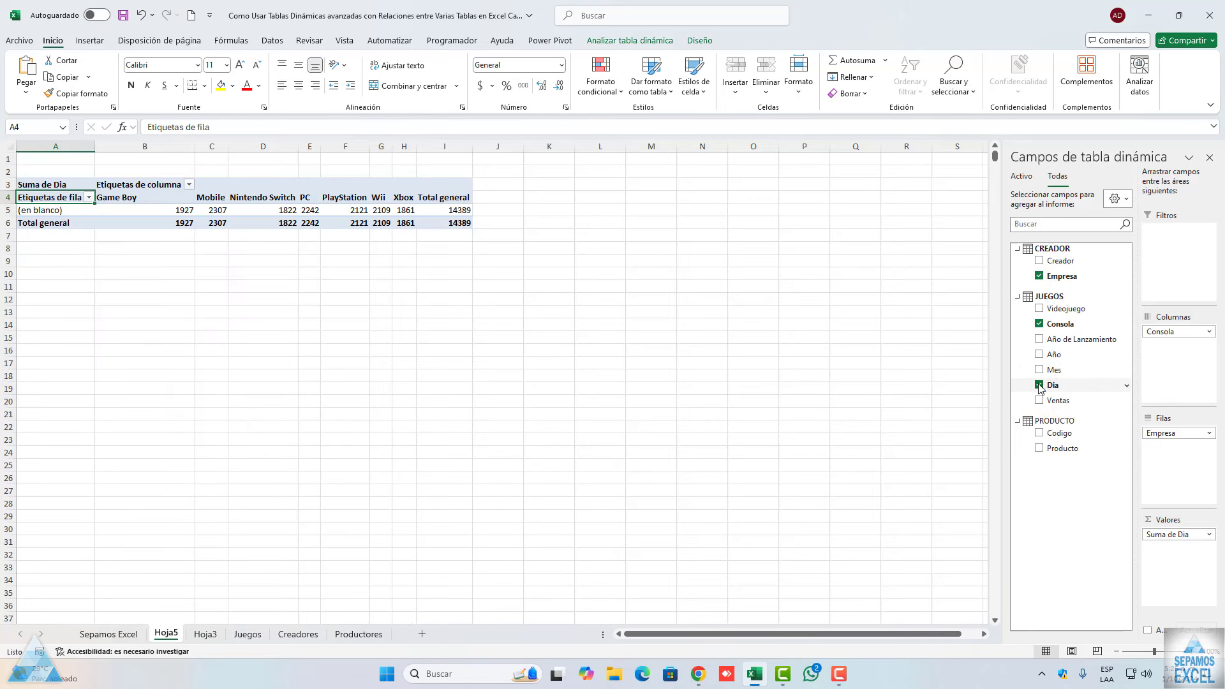
click(1039, 385)
- Try Ventas in rows and then in Valores, and remove it again
click(1040, 400)
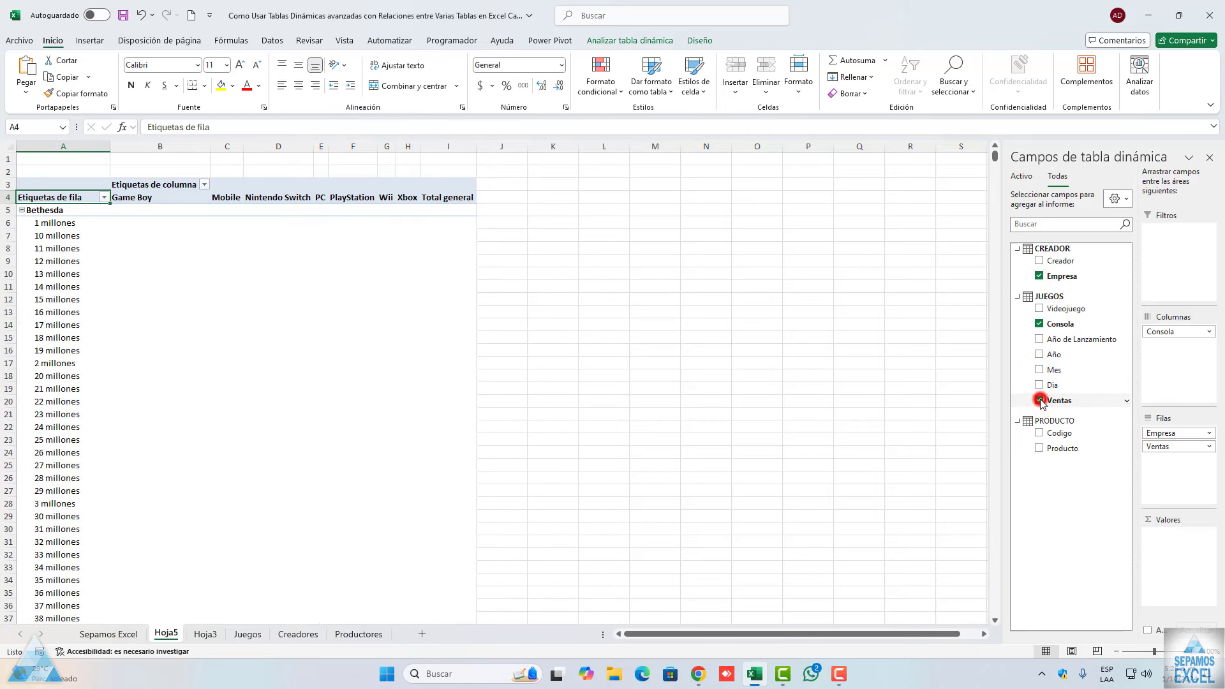
click(1040, 400)
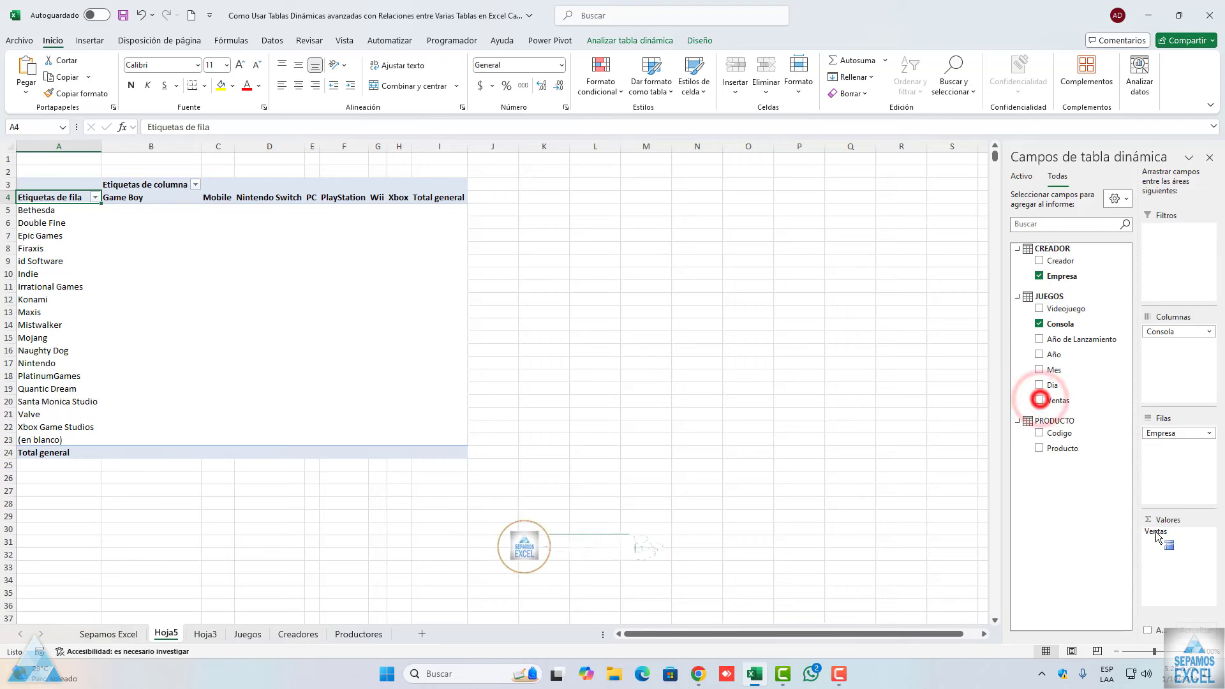
drag(1047, 400, 1161, 548)
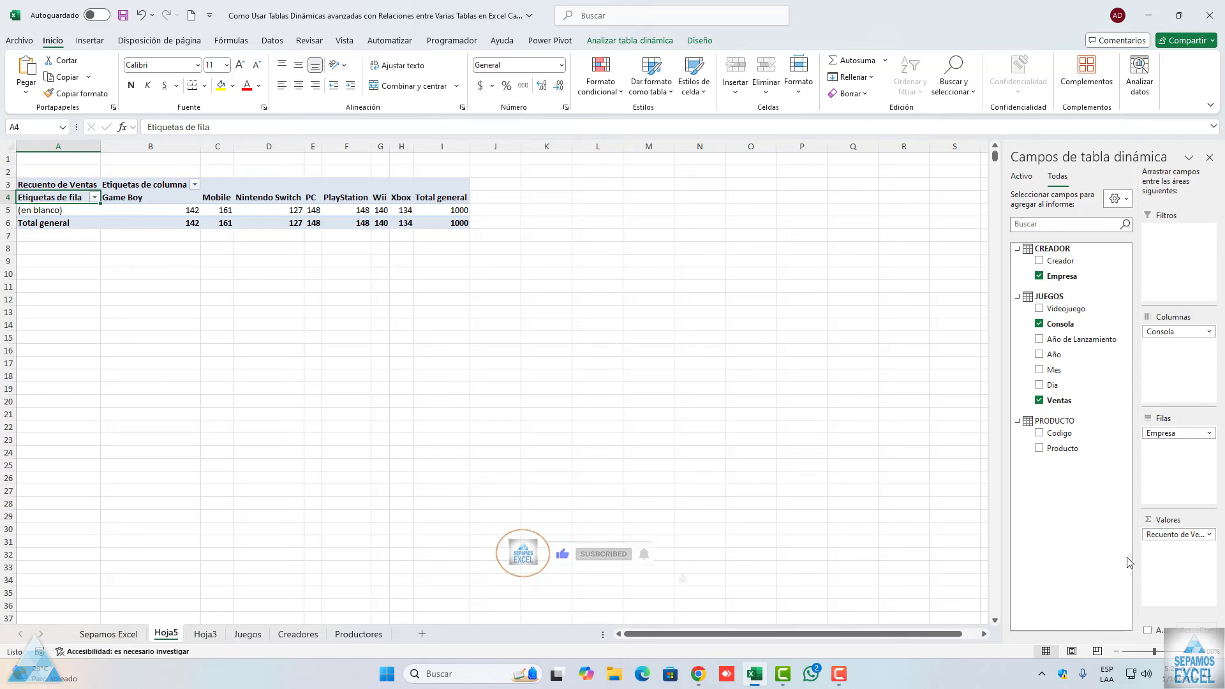
click(1040, 400)
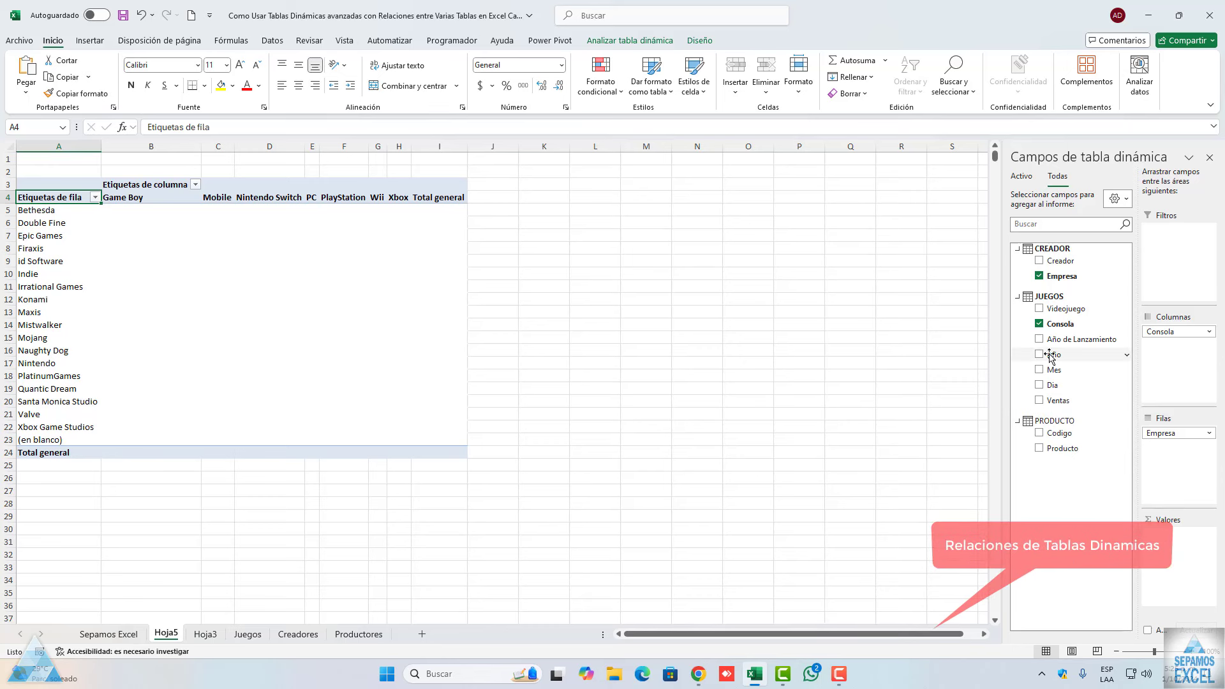
click(1039, 260)
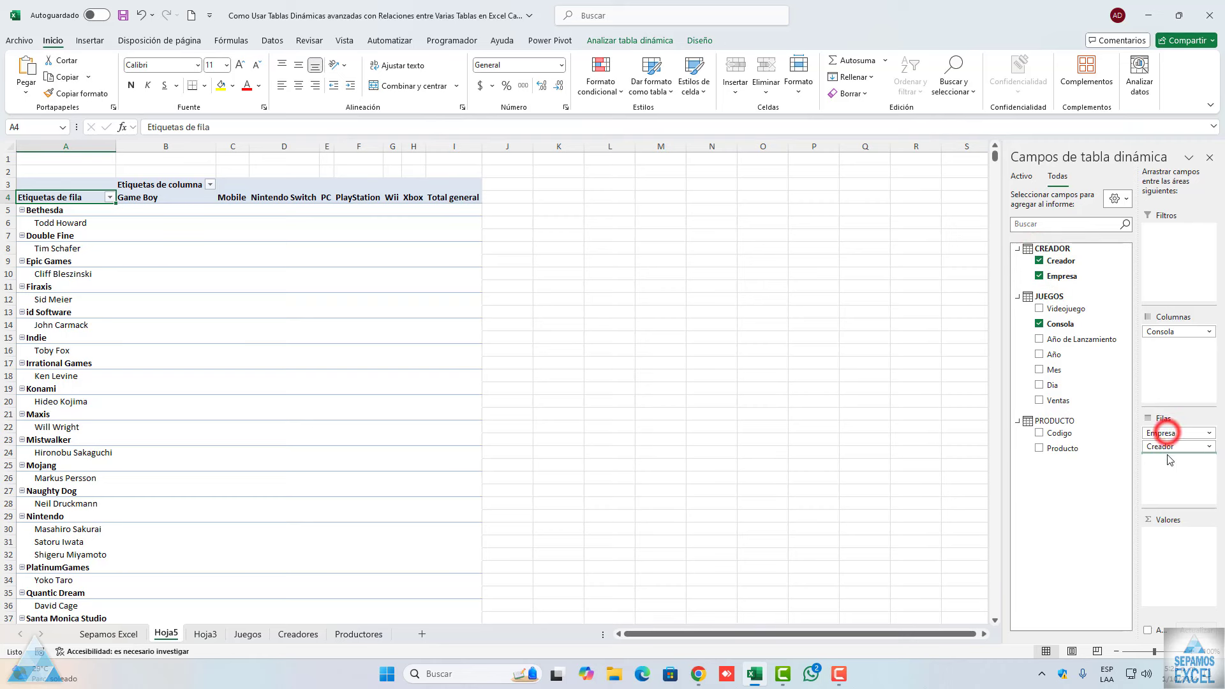
drag(1170, 459, 1170, 458)
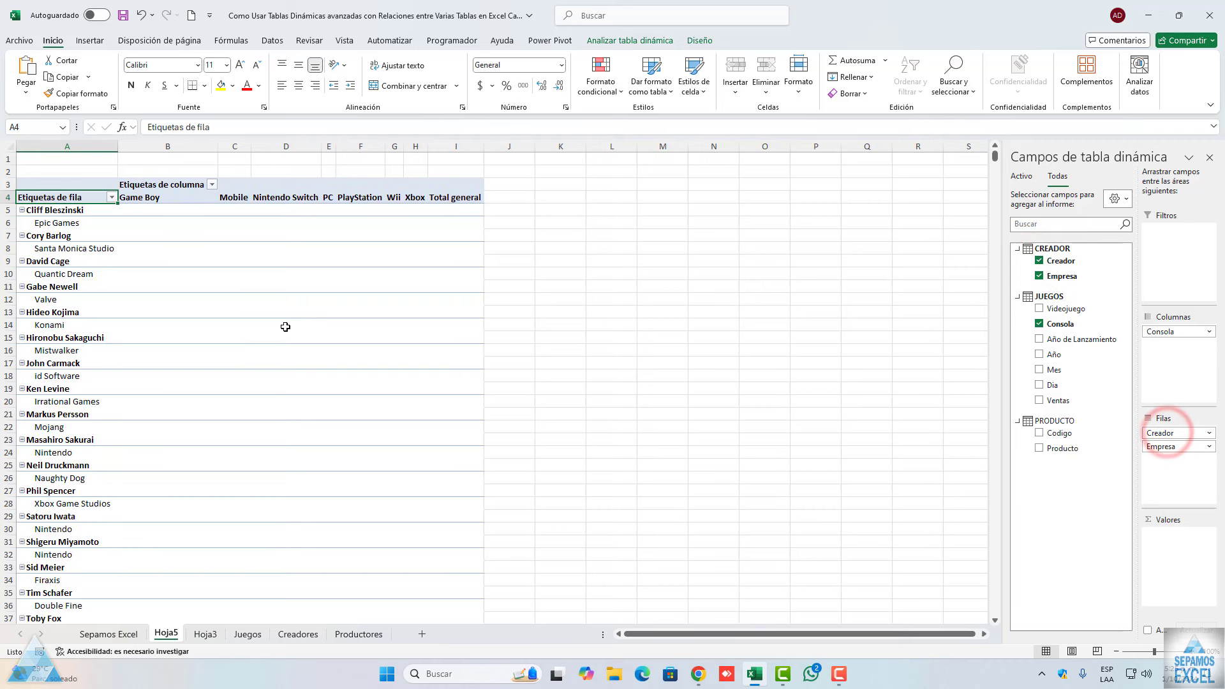
click(1169, 446)
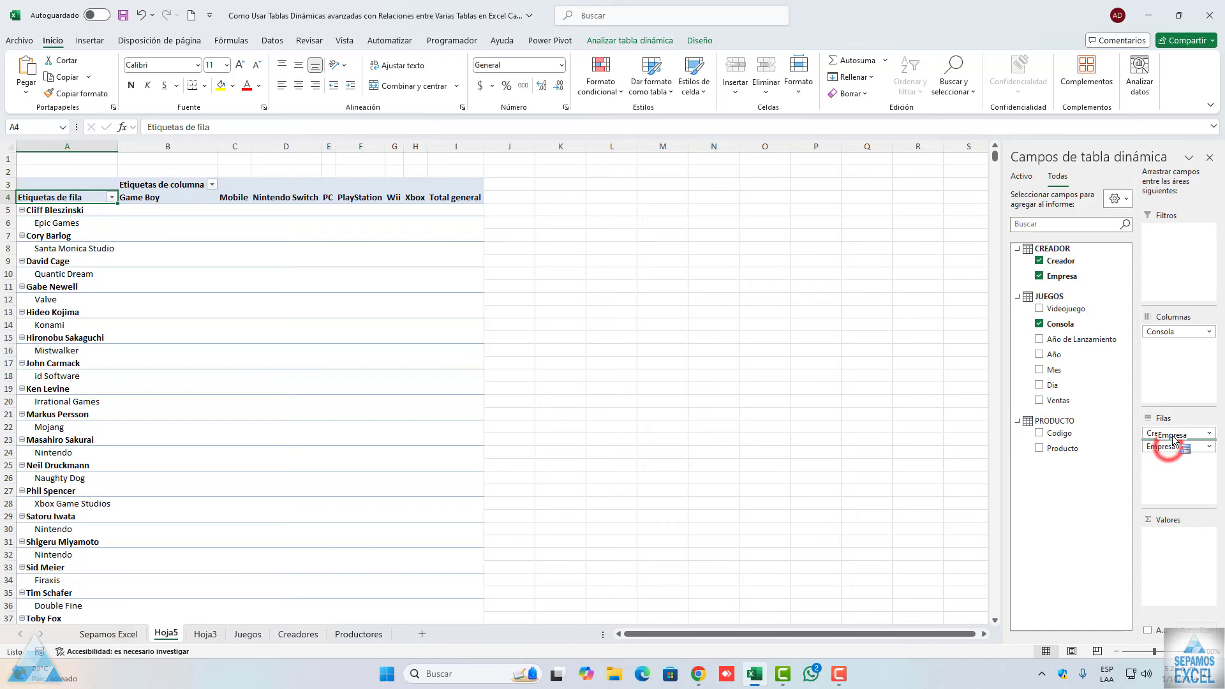
click(1040, 261)
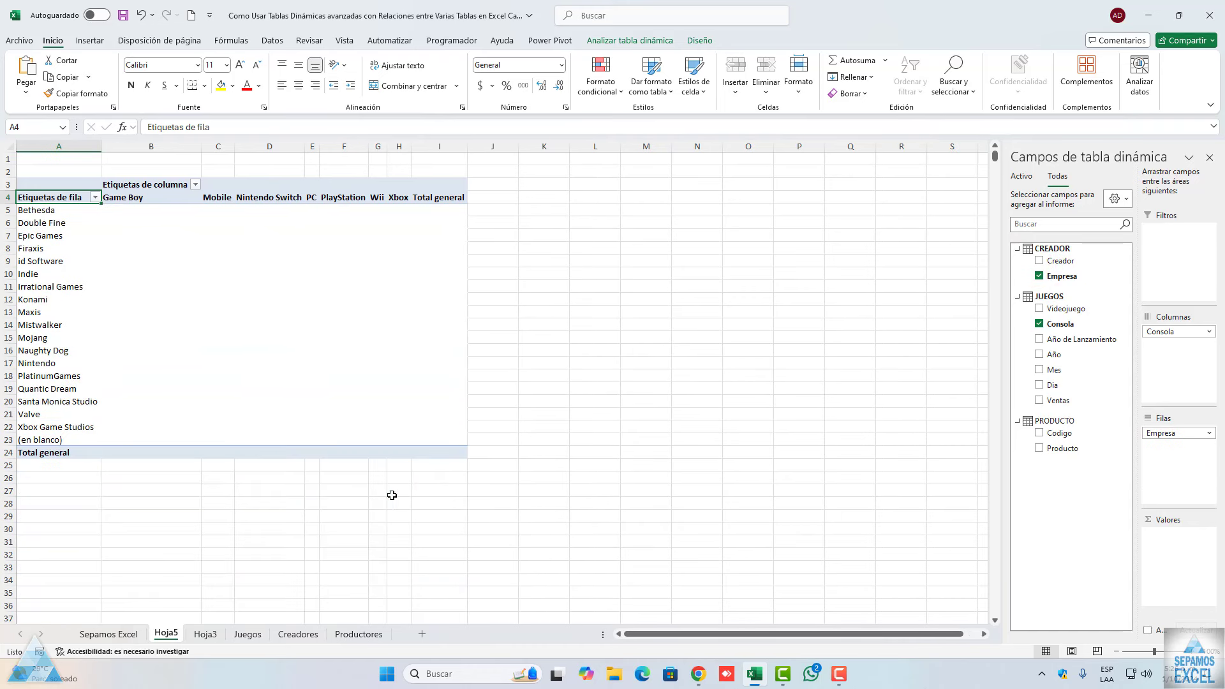
click(357, 633)
scroll(106, 357, down, 3)
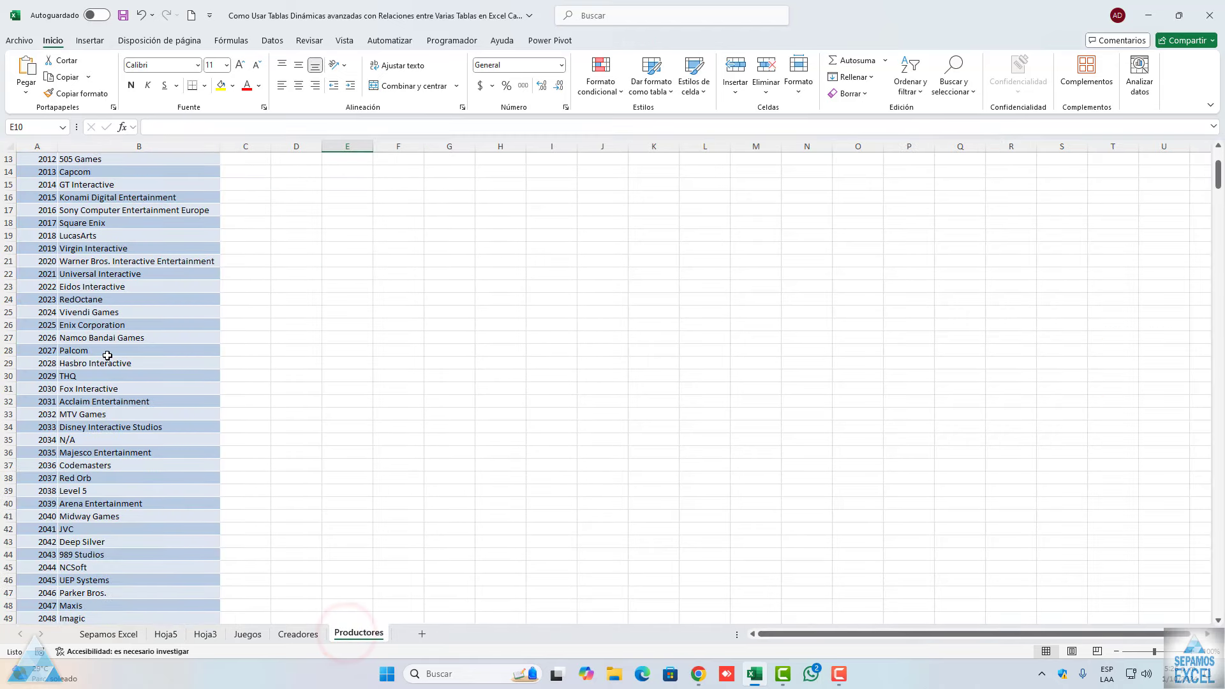
scroll(106, 357, up, 3)
scroll(106, 357, down, 10)
scroll(106, 357, down, 3)
scroll(106, 356, up, 8)
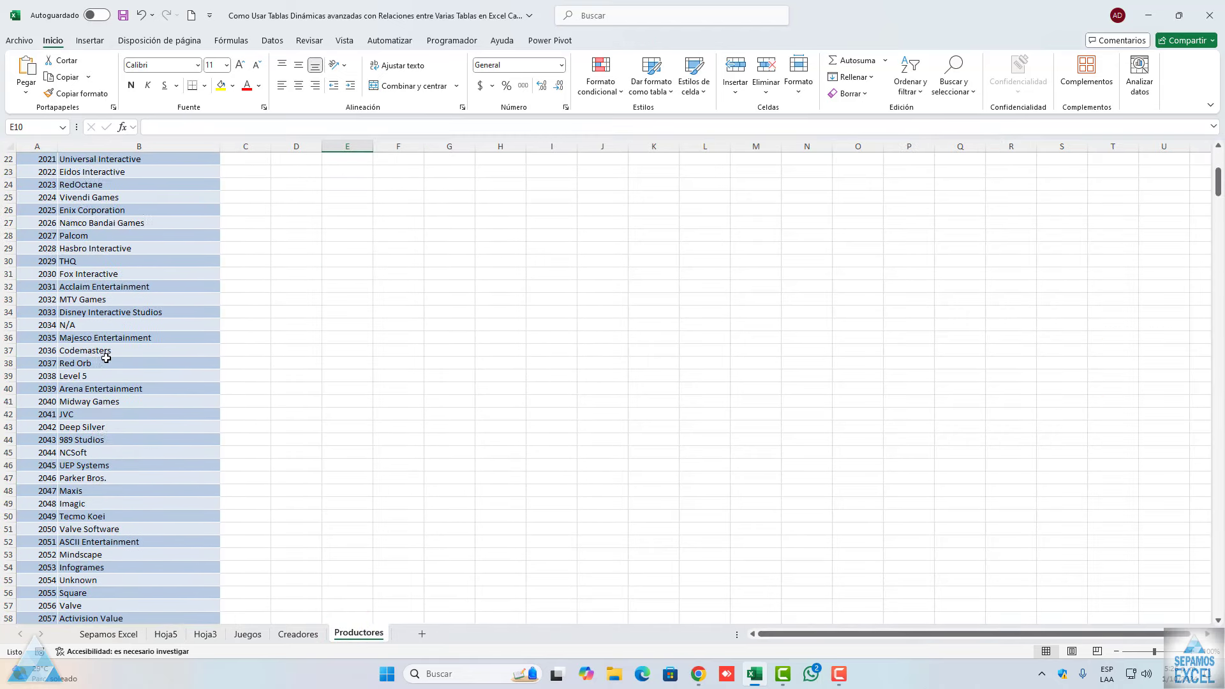
scroll(106, 357, up, 6)
click(291, 635)
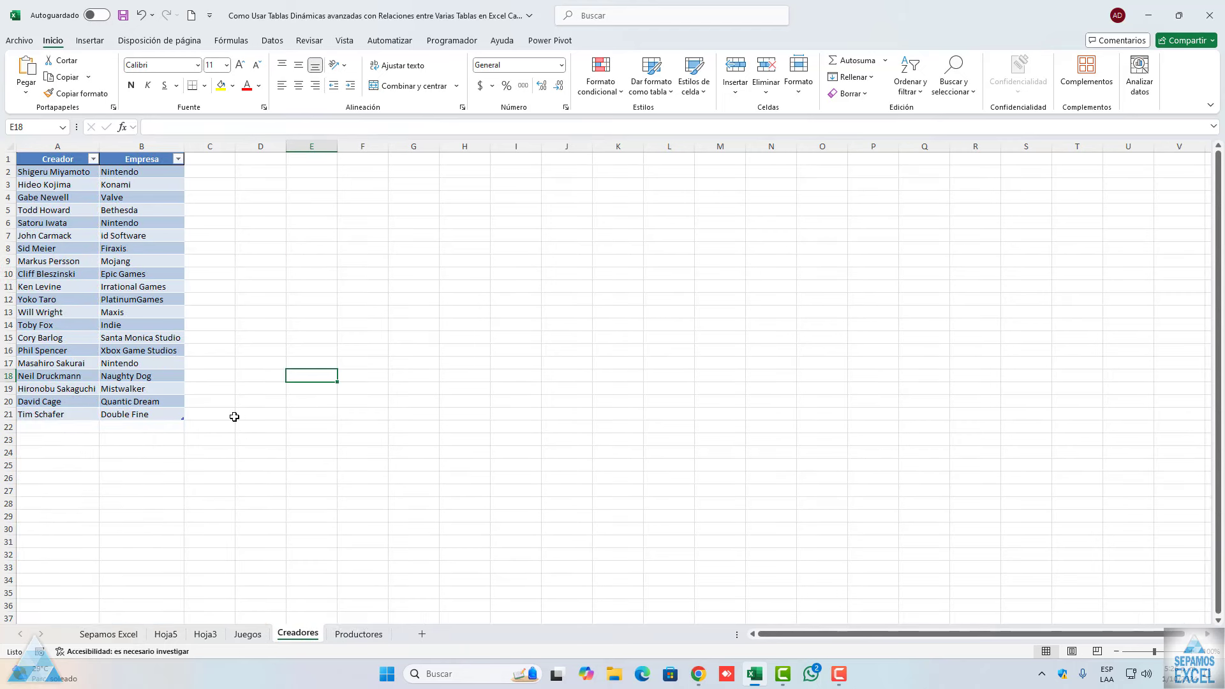
click(348, 633)
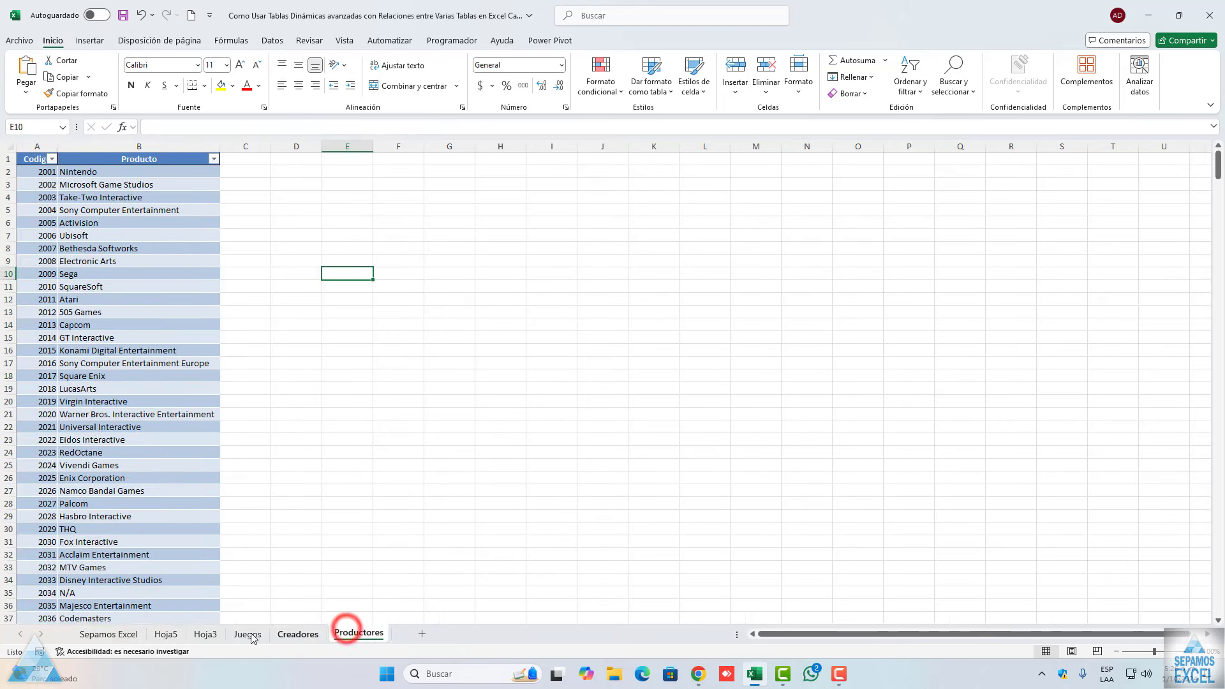
click(165, 634)
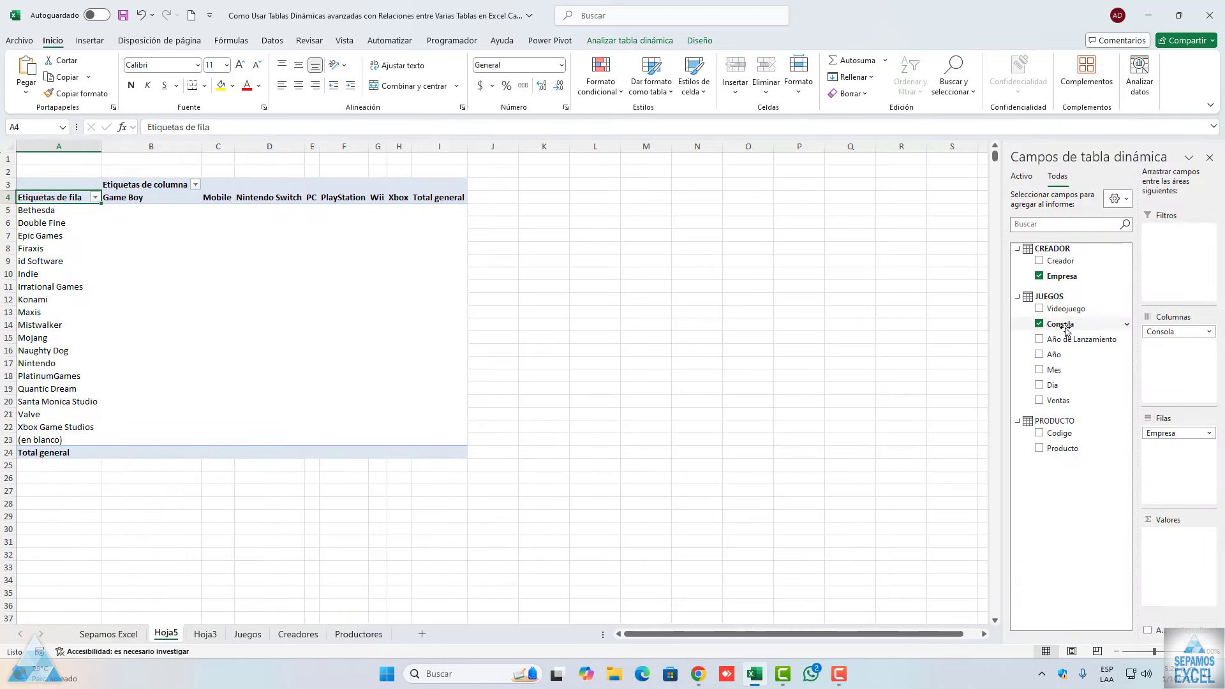
- Toggle Creador on and off, then count Videojuego per console in Valores
click(1053, 262)
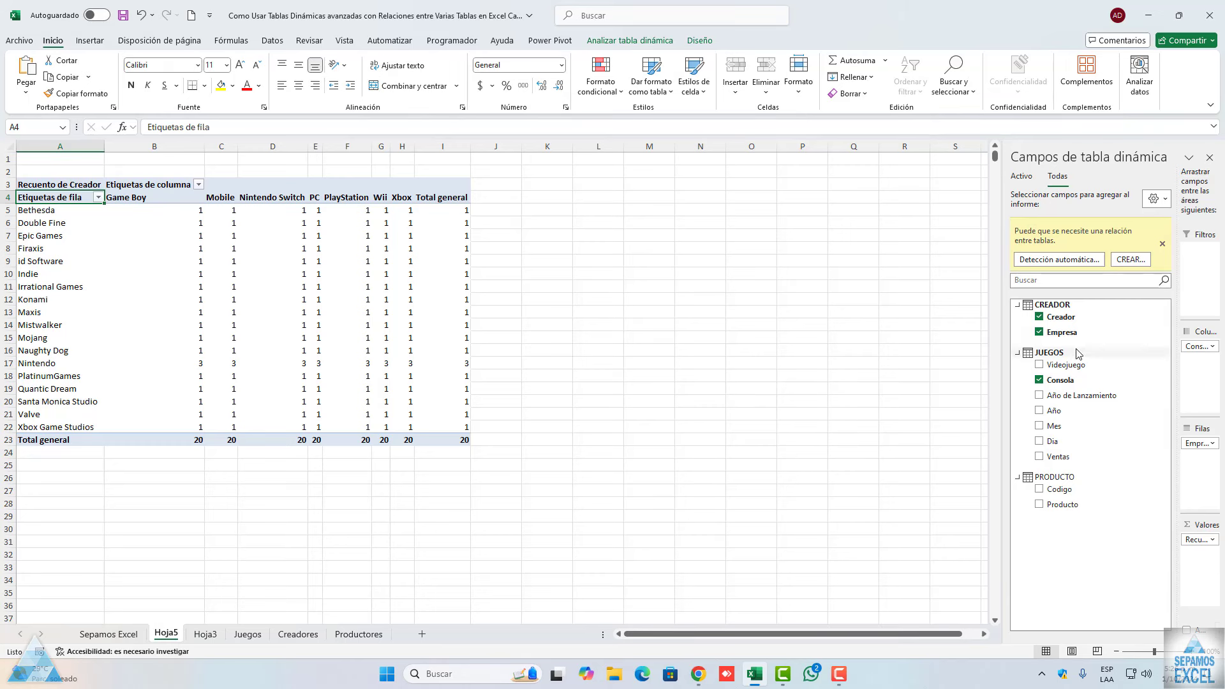
click(1039, 317)
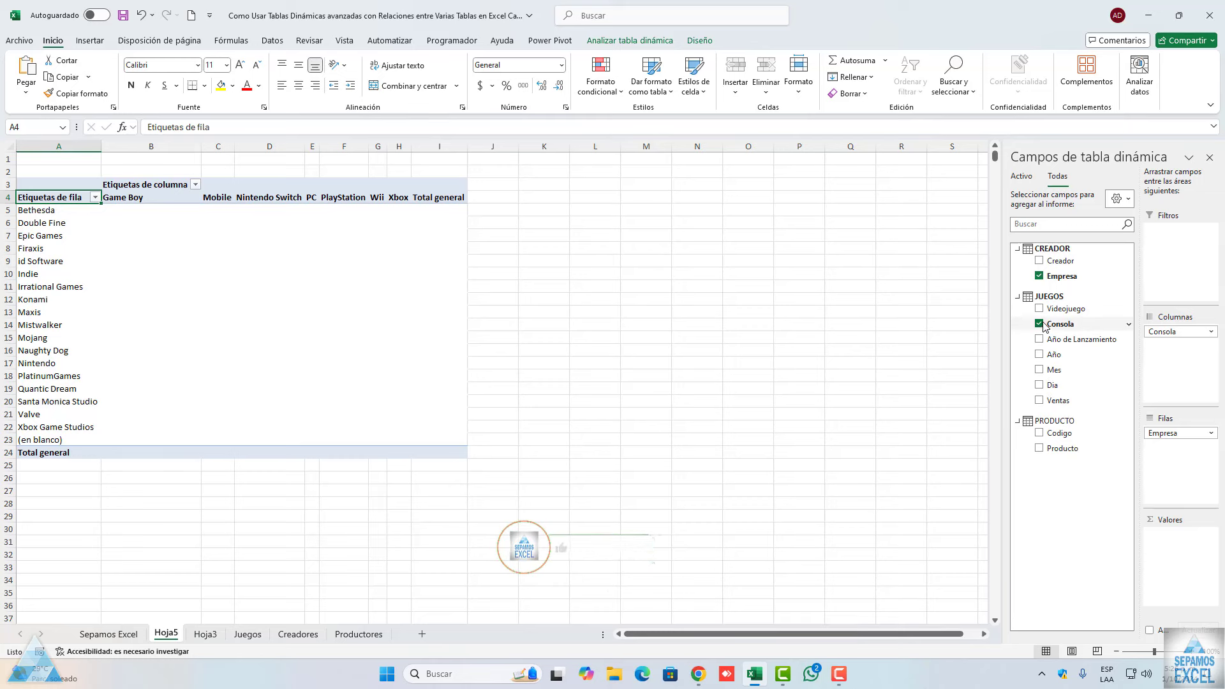
drag(1040, 309, 1172, 548)
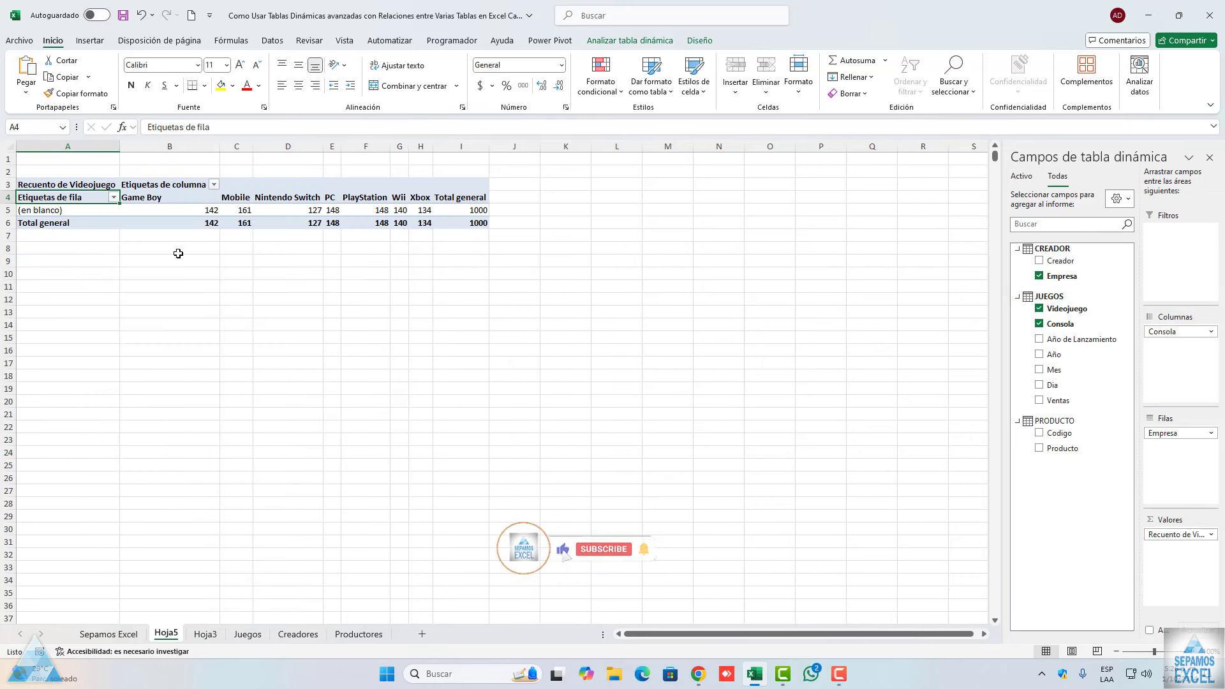
- Select the (en blanco) counts for Game Boy, Mobile and Nintendo Switch in B5 to D5
click(137, 209)
click(247, 210)
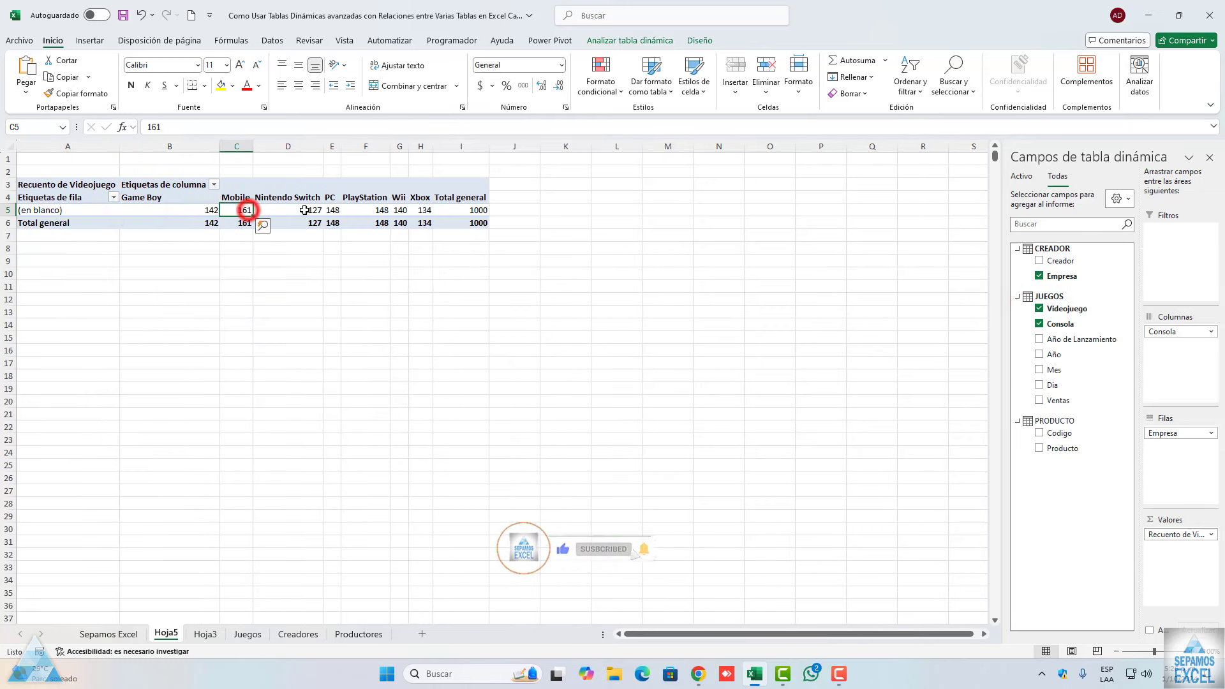
click(305, 210)
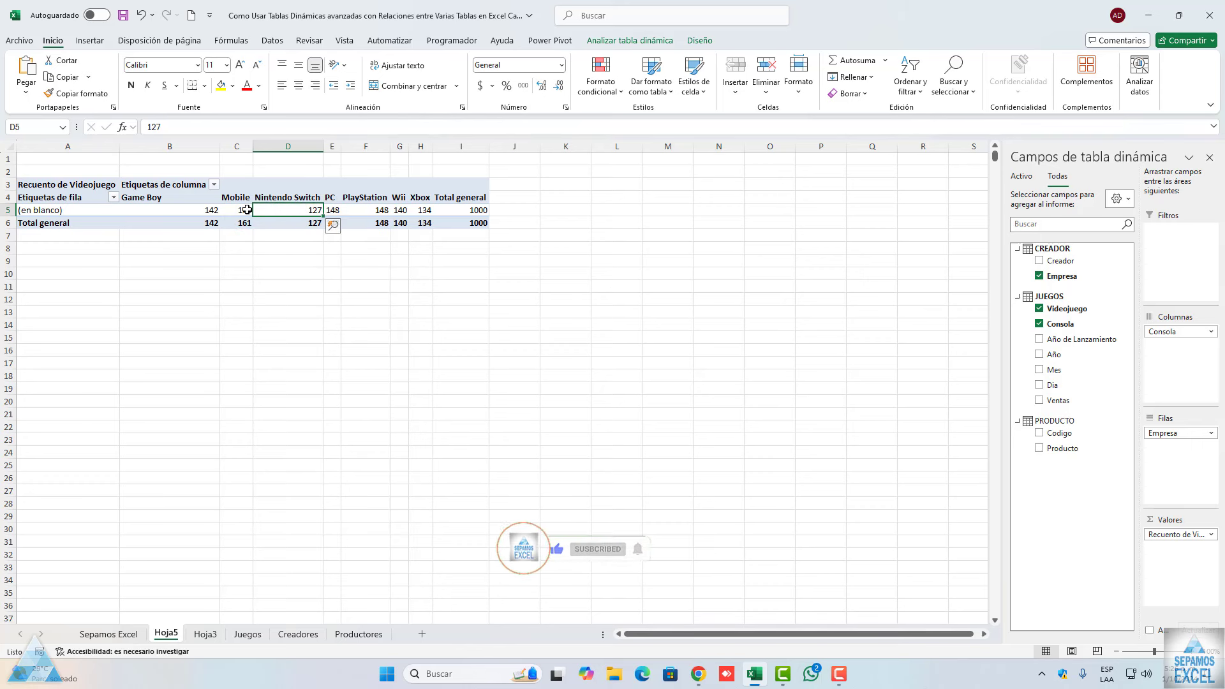
click(333, 225)
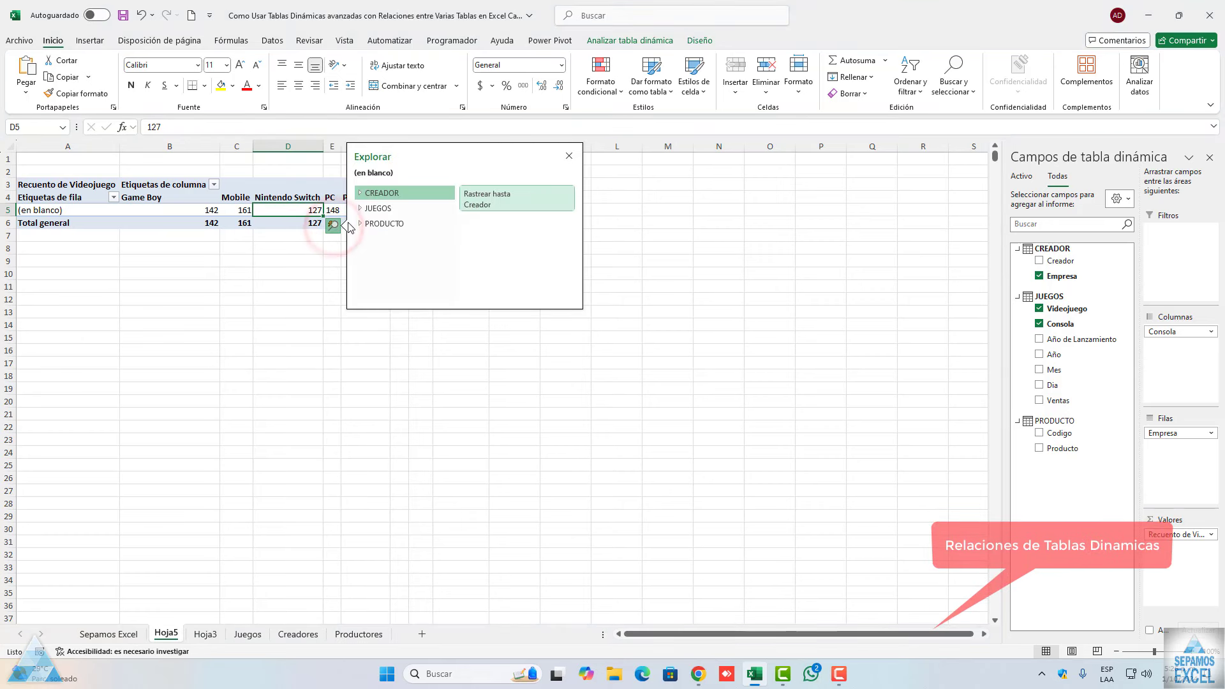
key(Down)
key(Down)
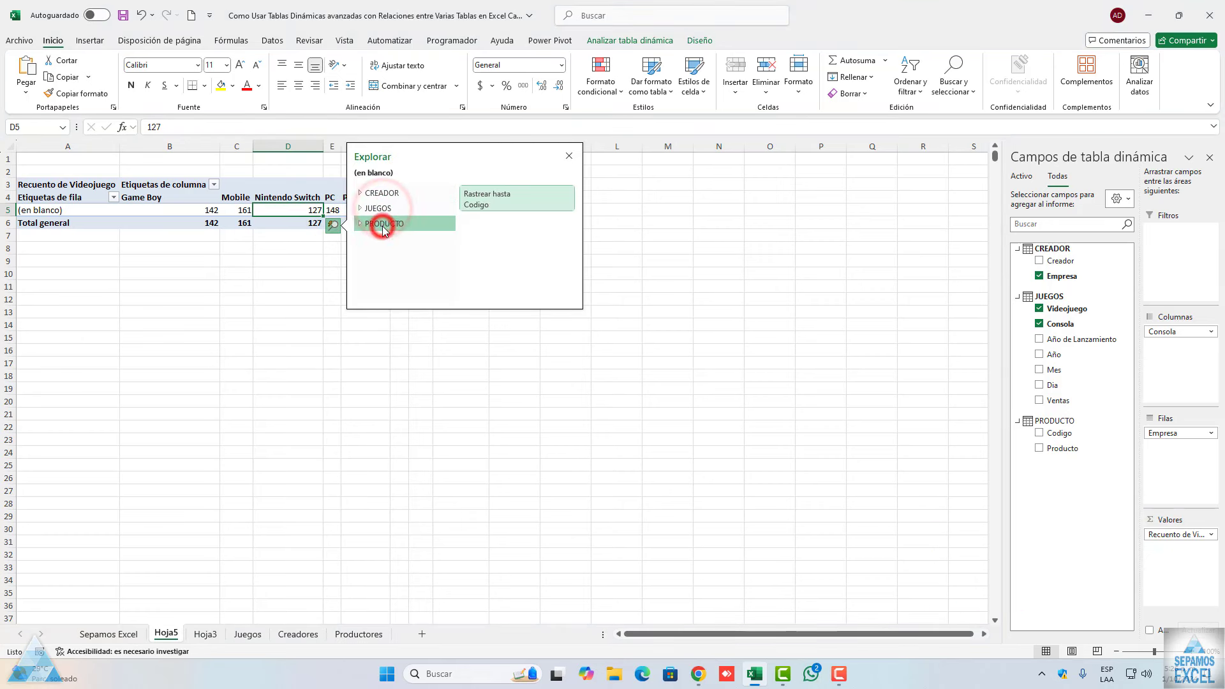
click(383, 208)
click(382, 193)
click(381, 222)
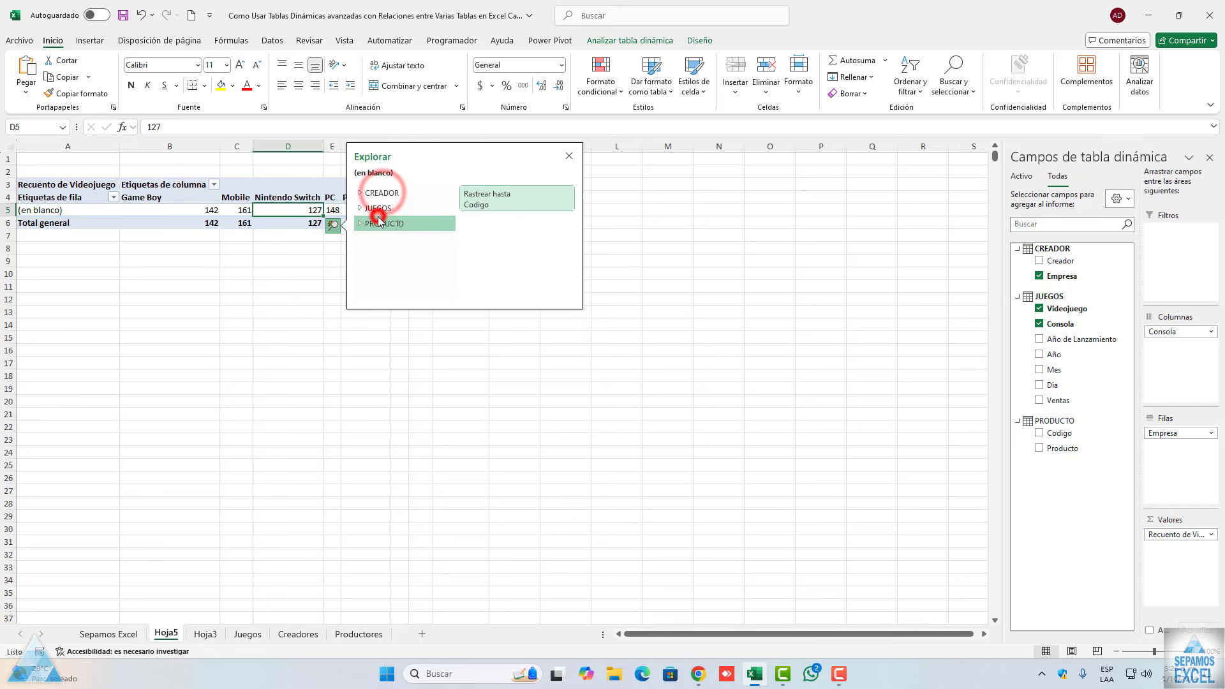
click(379, 208)
click(379, 194)
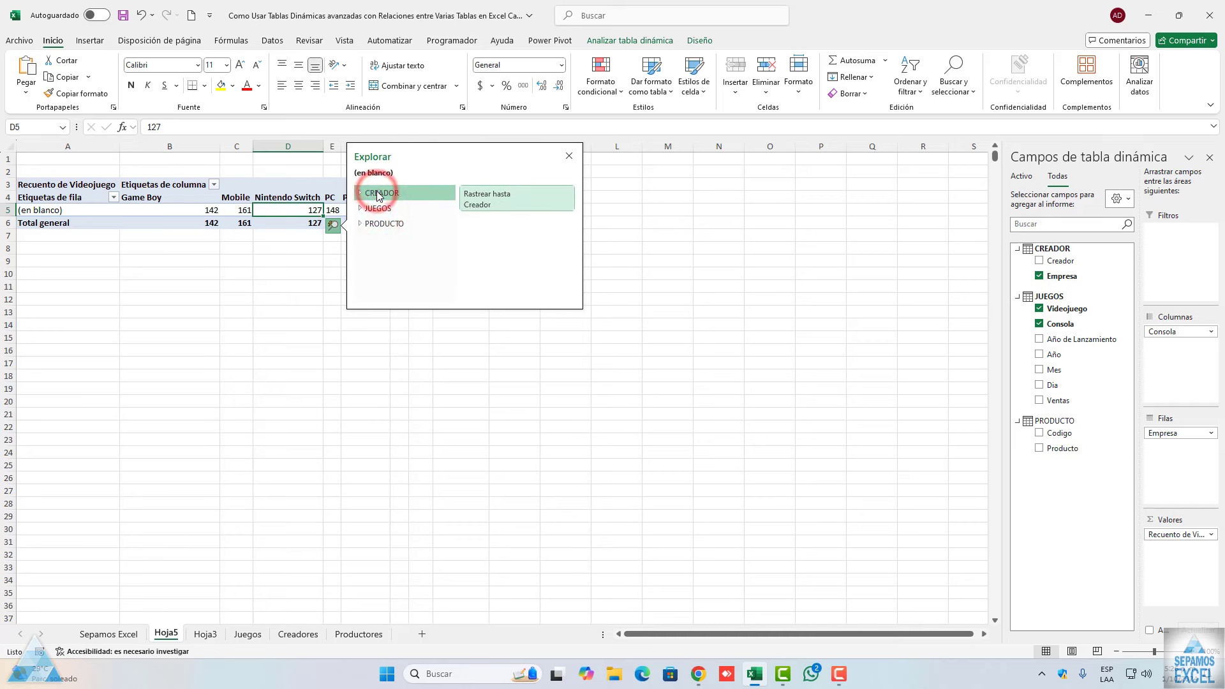
click(569, 156)
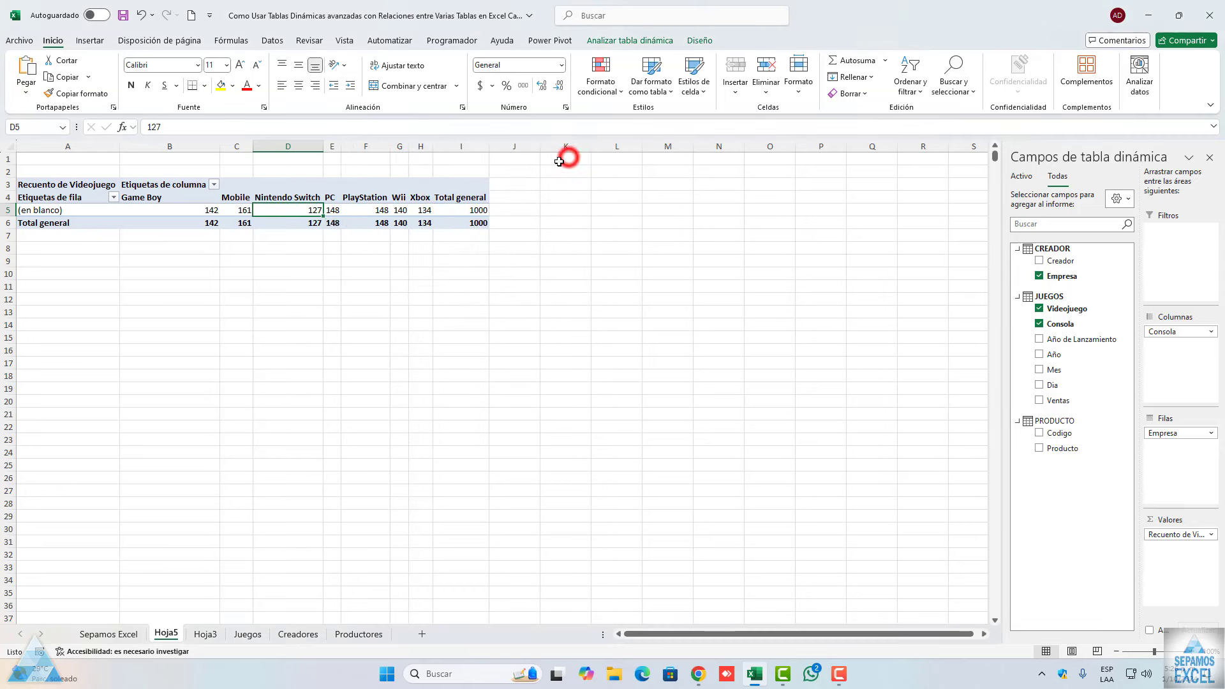
- From the Juegos sheet, open the data model's Administrar relaciones dialog
click(247, 633)
click(193, 314)
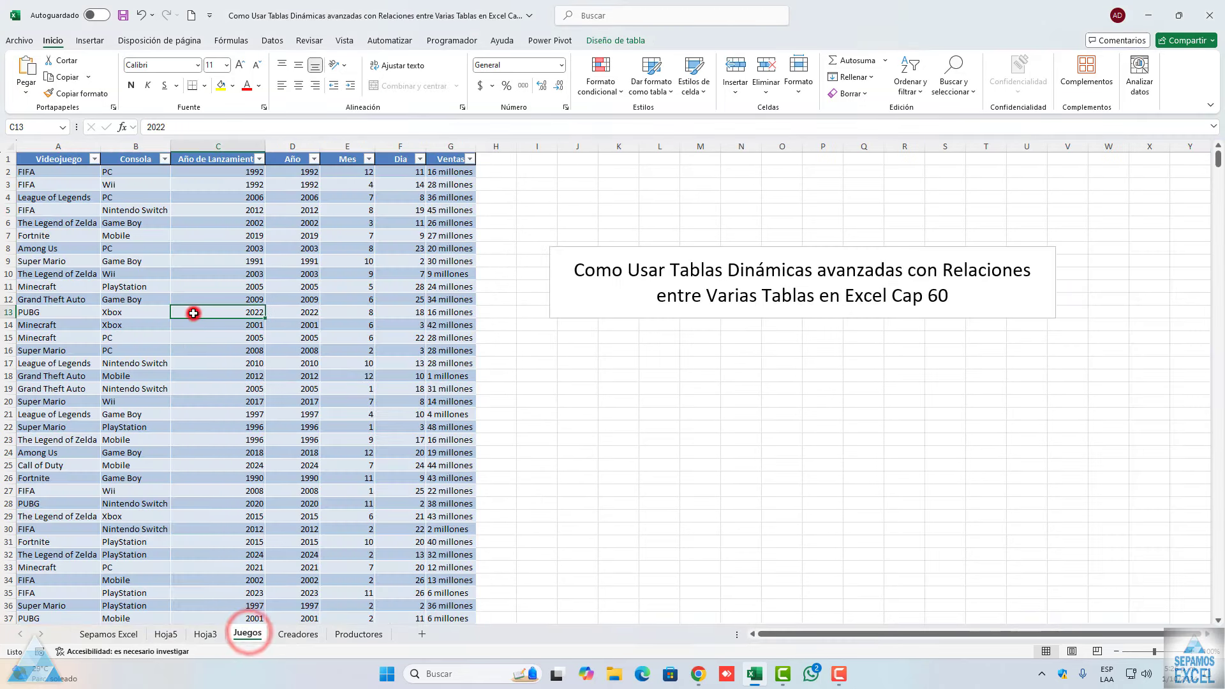
click(274, 41)
click(940, 82)
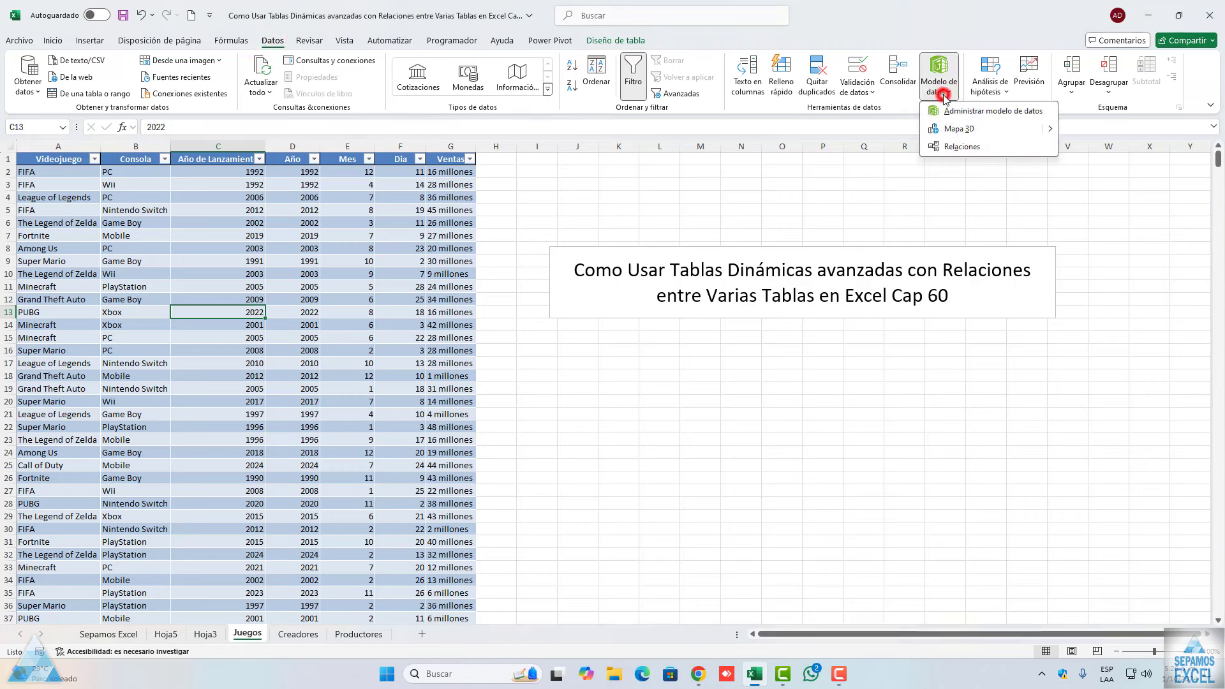
click(950, 148)
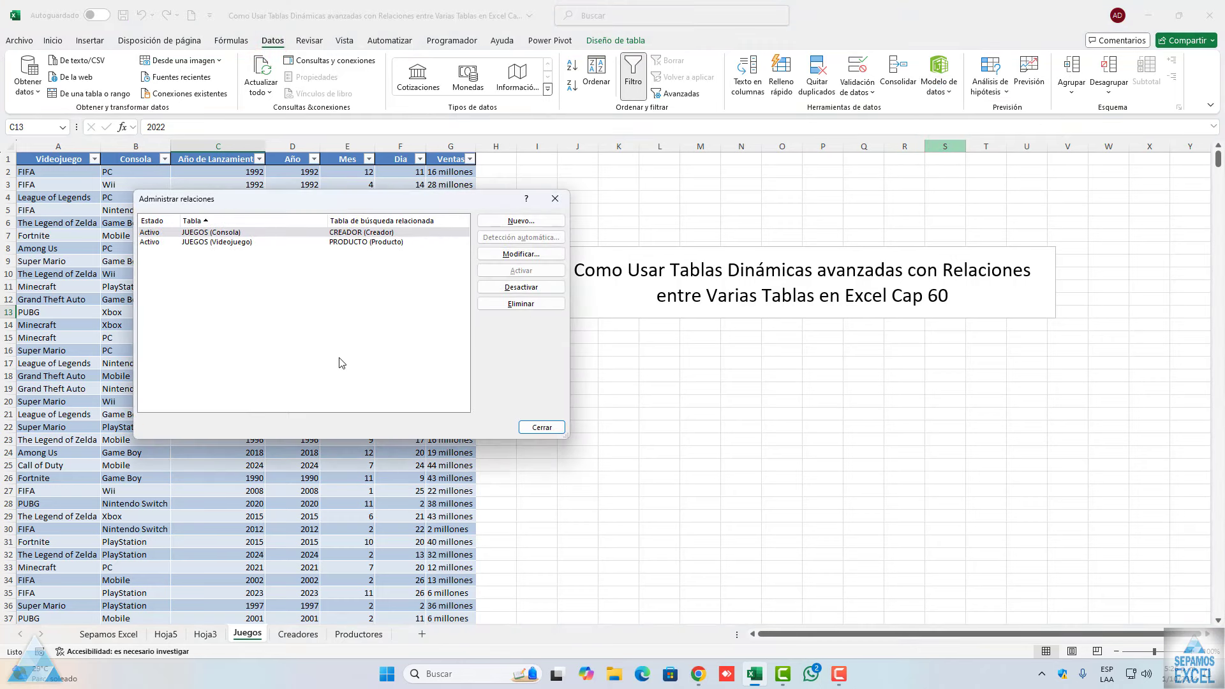
- Delete the JUEGOS–PRODUCTO and JUEGOS–CREADOR relationships and close the dialog
click(357, 243)
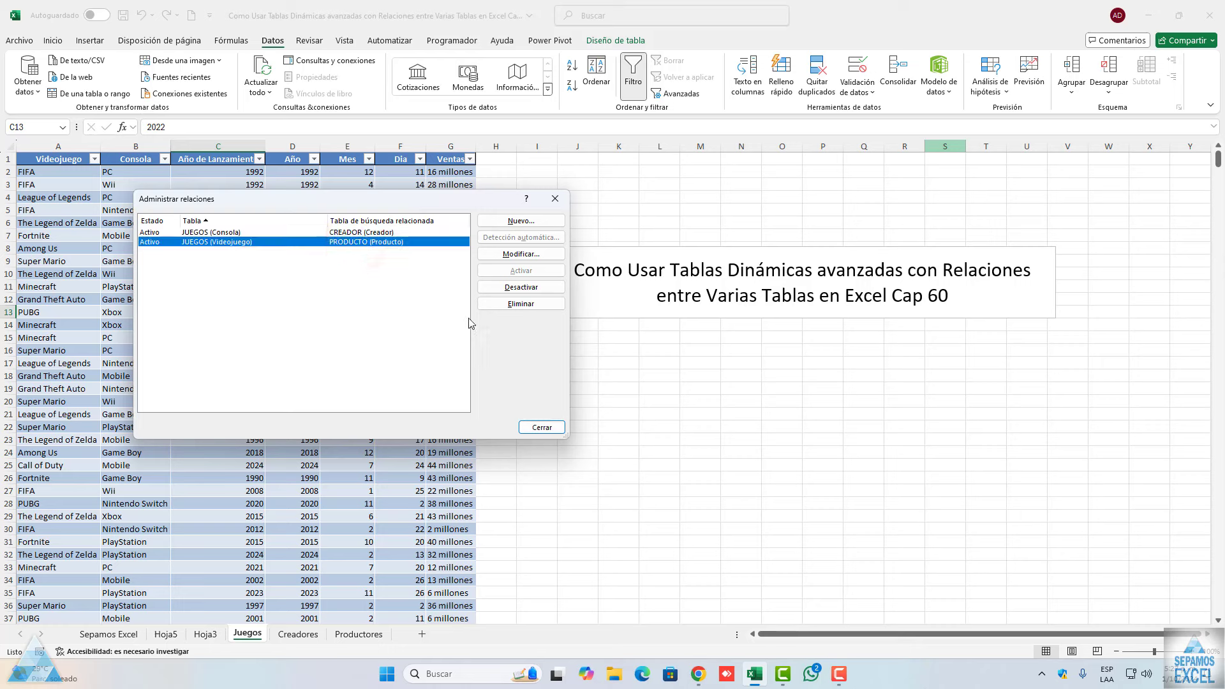
click(495, 307)
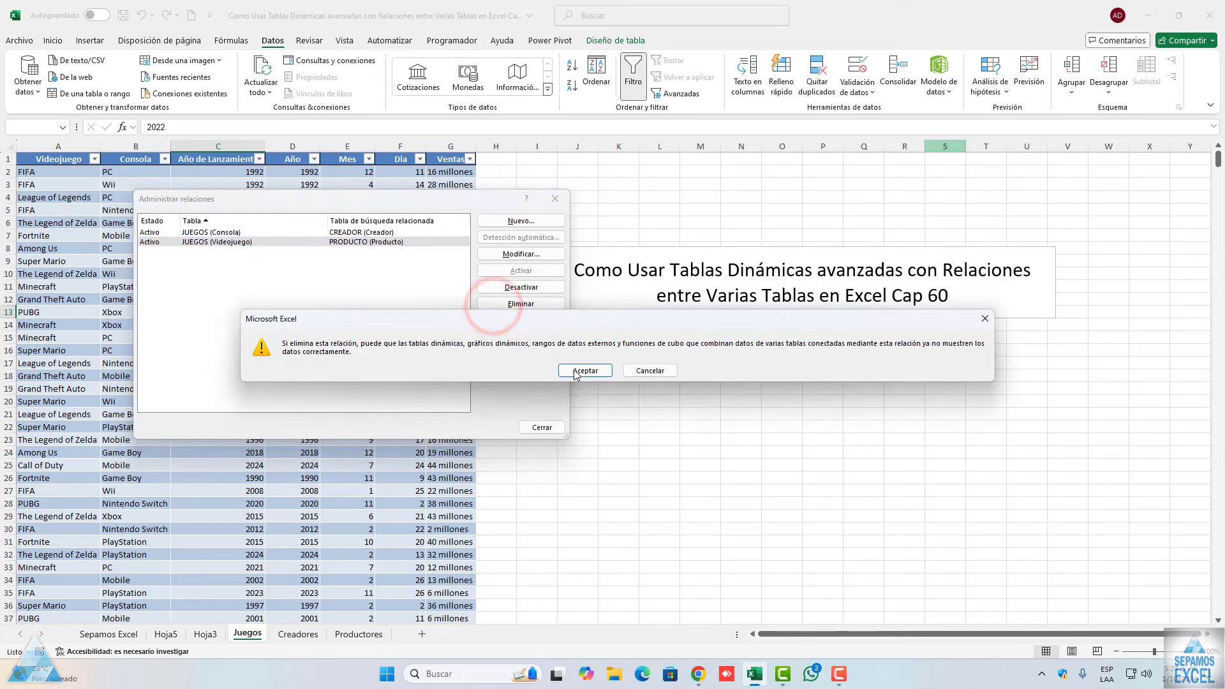
click(576, 371)
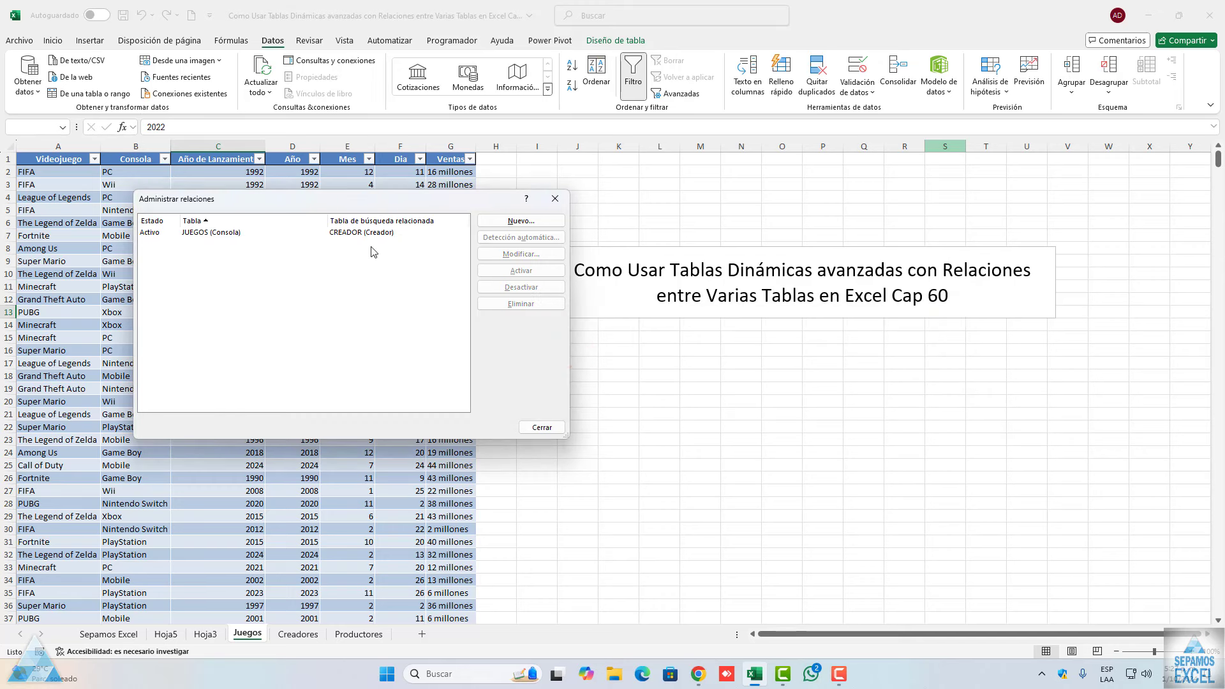
click(361, 232)
click(505, 305)
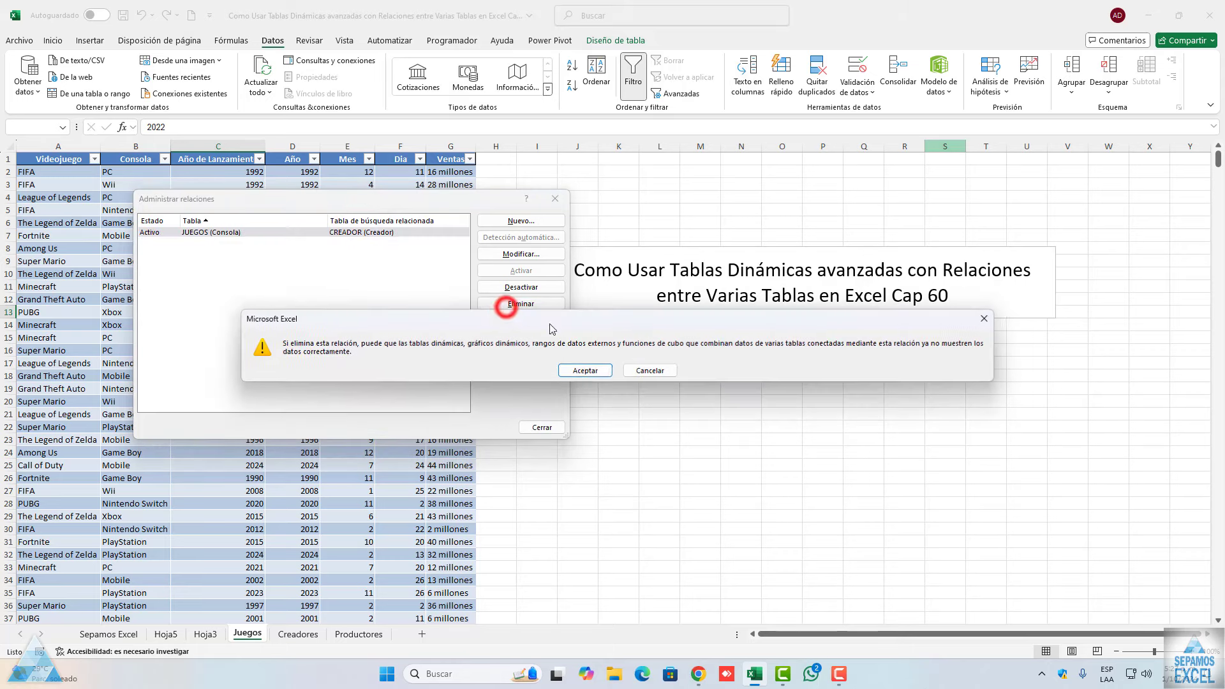
click(579, 370)
click(555, 198)
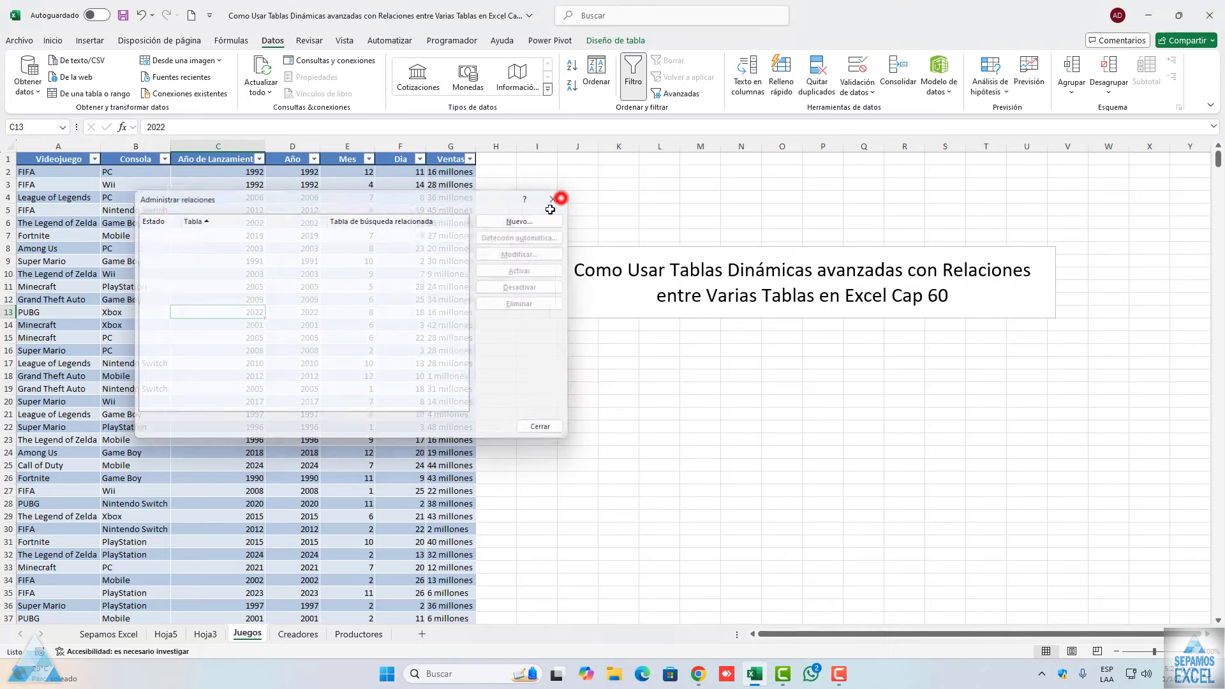
click(181, 637)
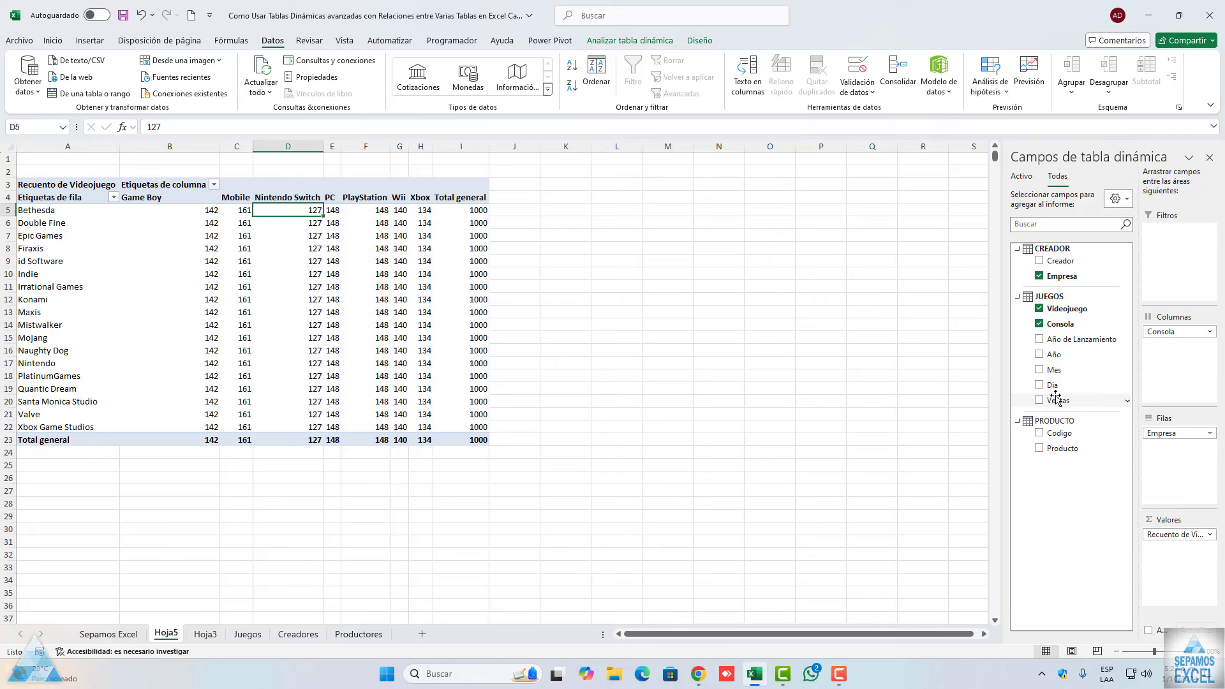
- Uncheck Consola, Videojuego and Empresa until the Hoja5 pivot is left empty
click(1040, 323)
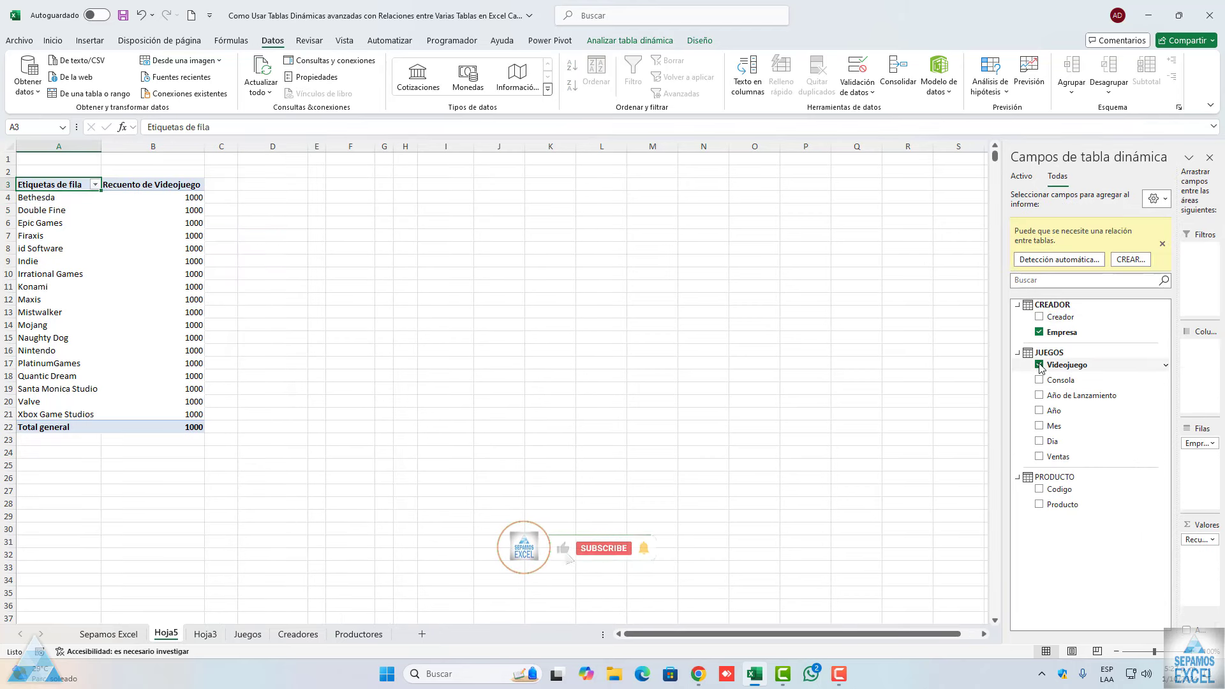
click(1039, 364)
click(1039, 324)
click(1039, 308)
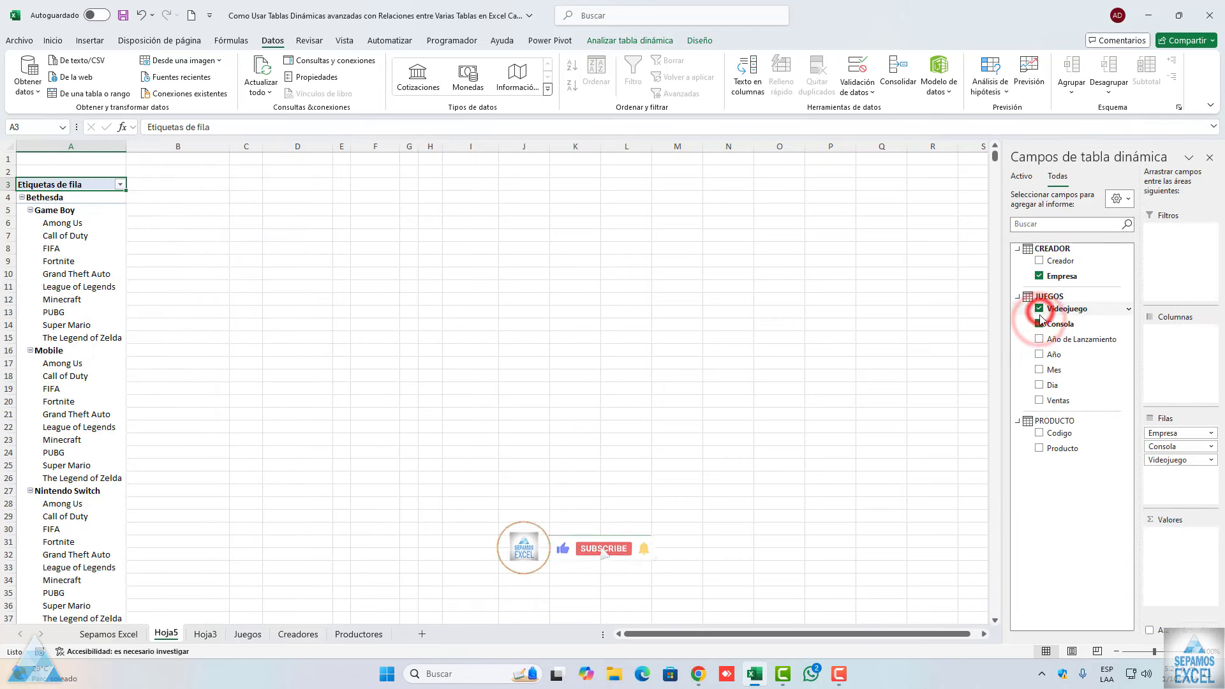
click(1039, 276)
click(1039, 323)
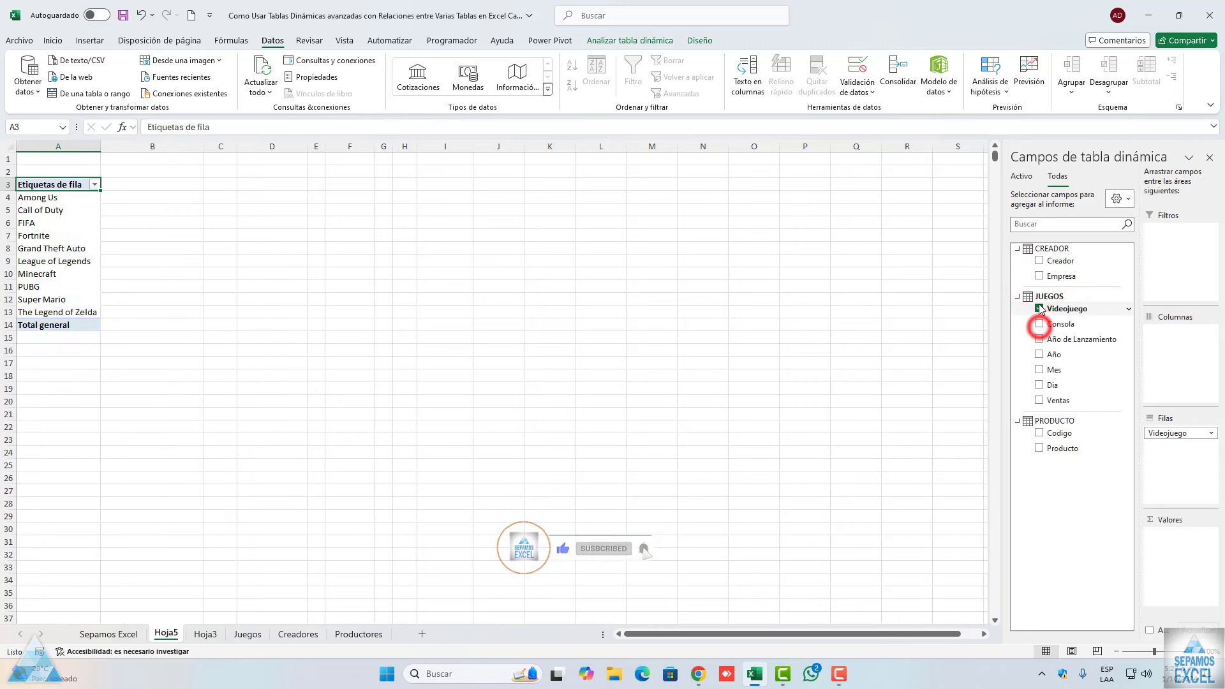
click(1039, 309)
click(532, 301)
click(64, 193)
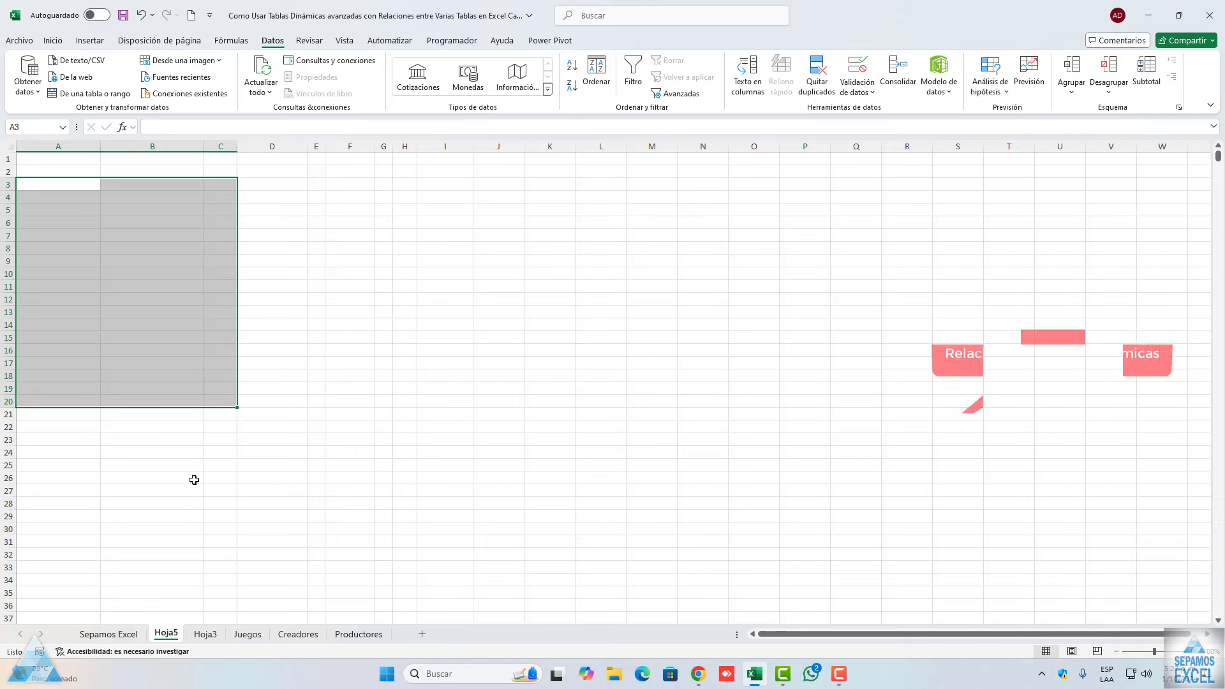
- Delete the Hoja5 sheet and then the Hoja3 sheet, confirming each deletion
right_click(167, 634)
click(210, 455)
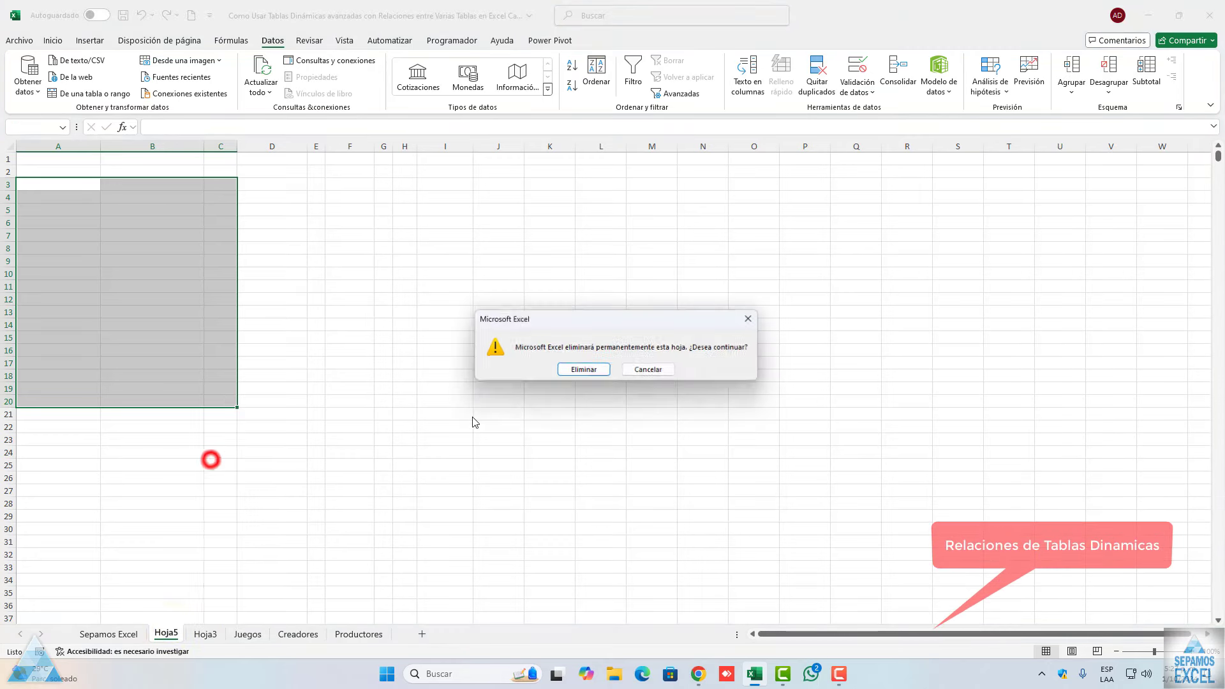
click(579, 369)
right_click(166, 633)
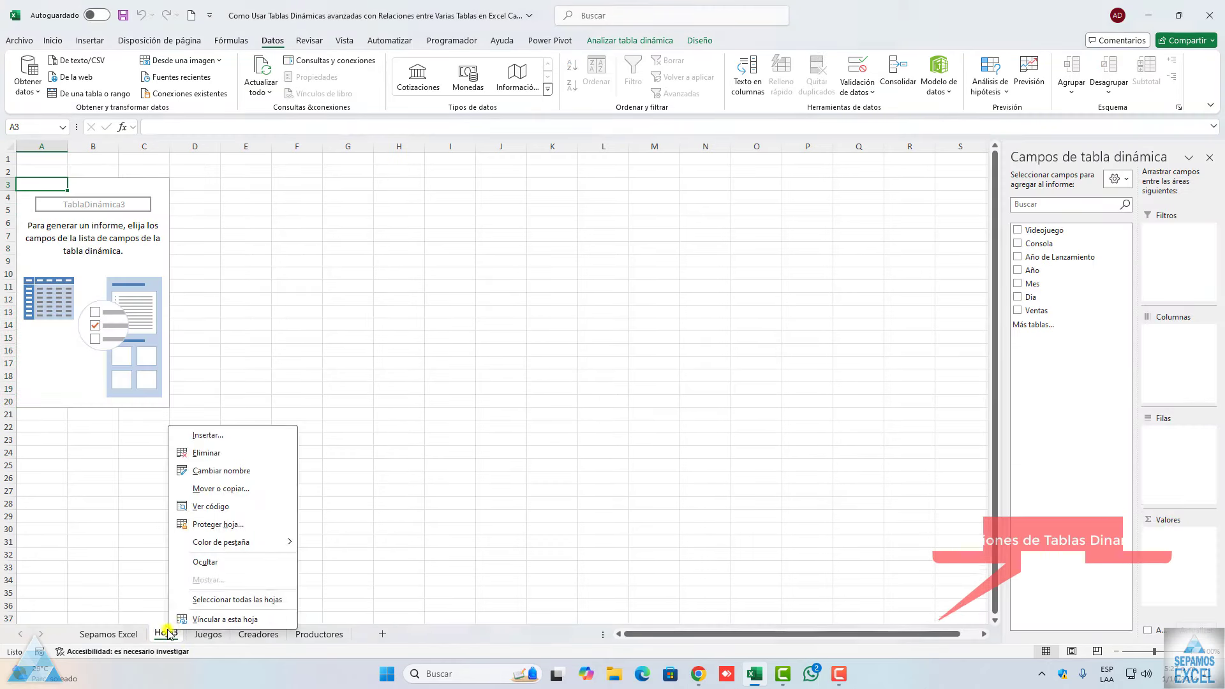
click(219, 454)
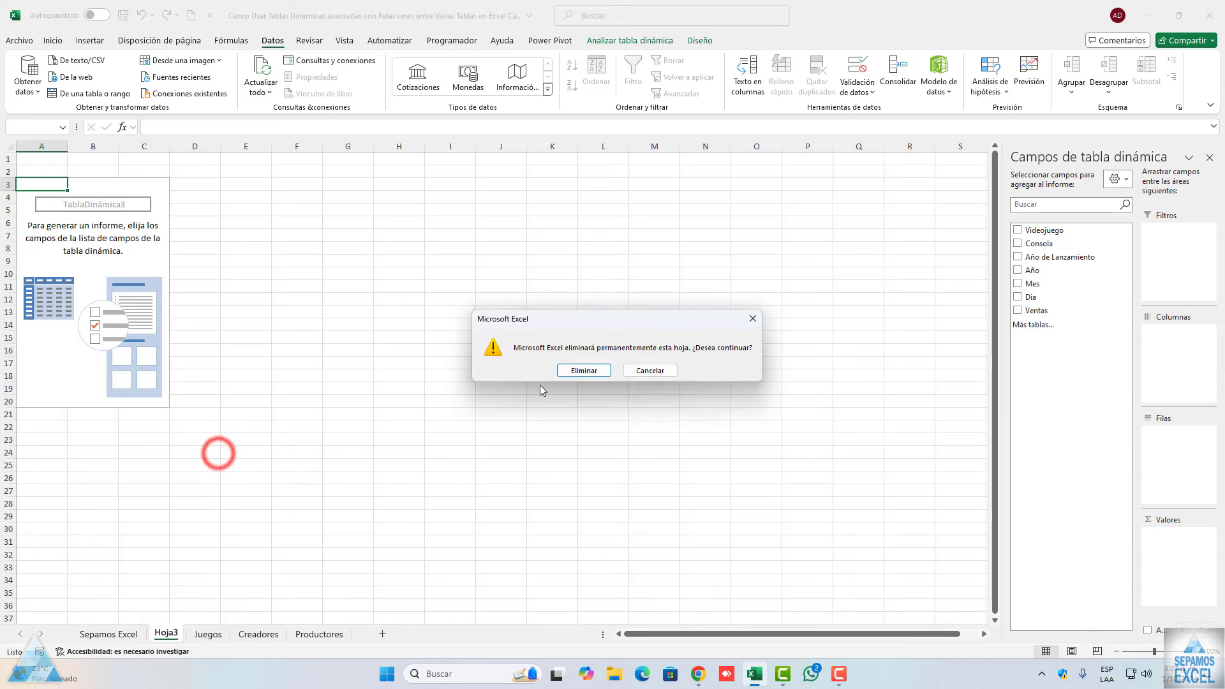
click(566, 373)
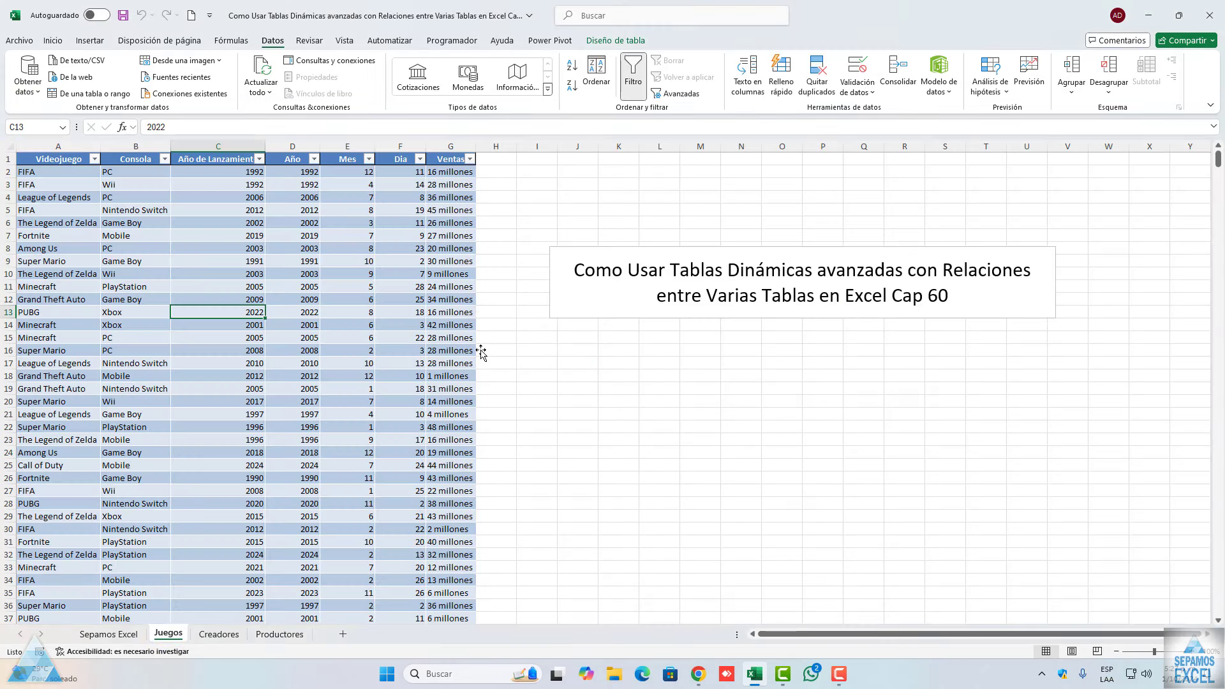
- From cell D12 in the Juegos table, open the empty Relaciones list and begin a new relationship
click(293, 299)
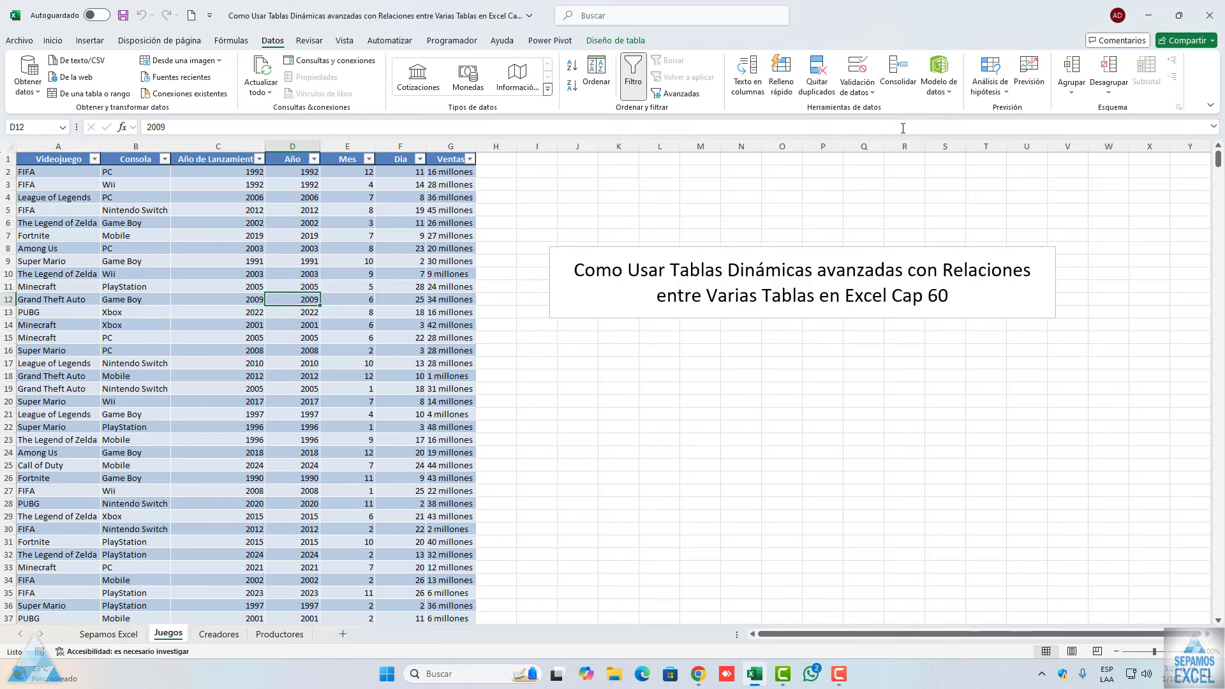
click(948, 94)
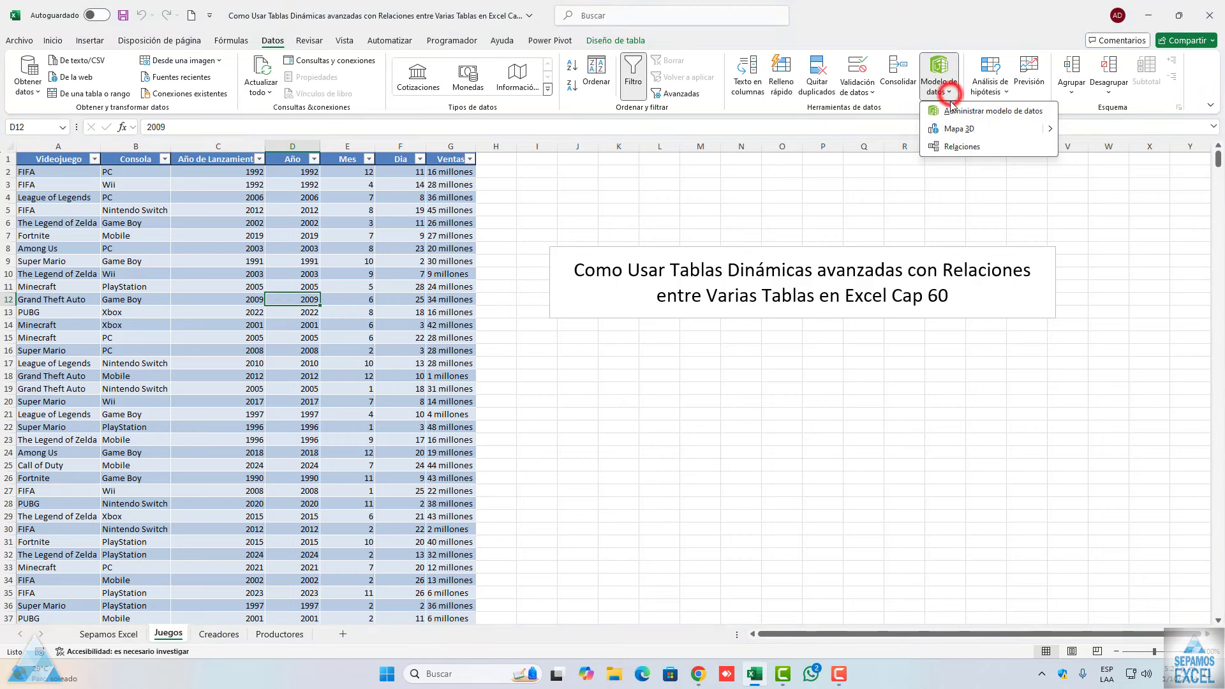
click(949, 146)
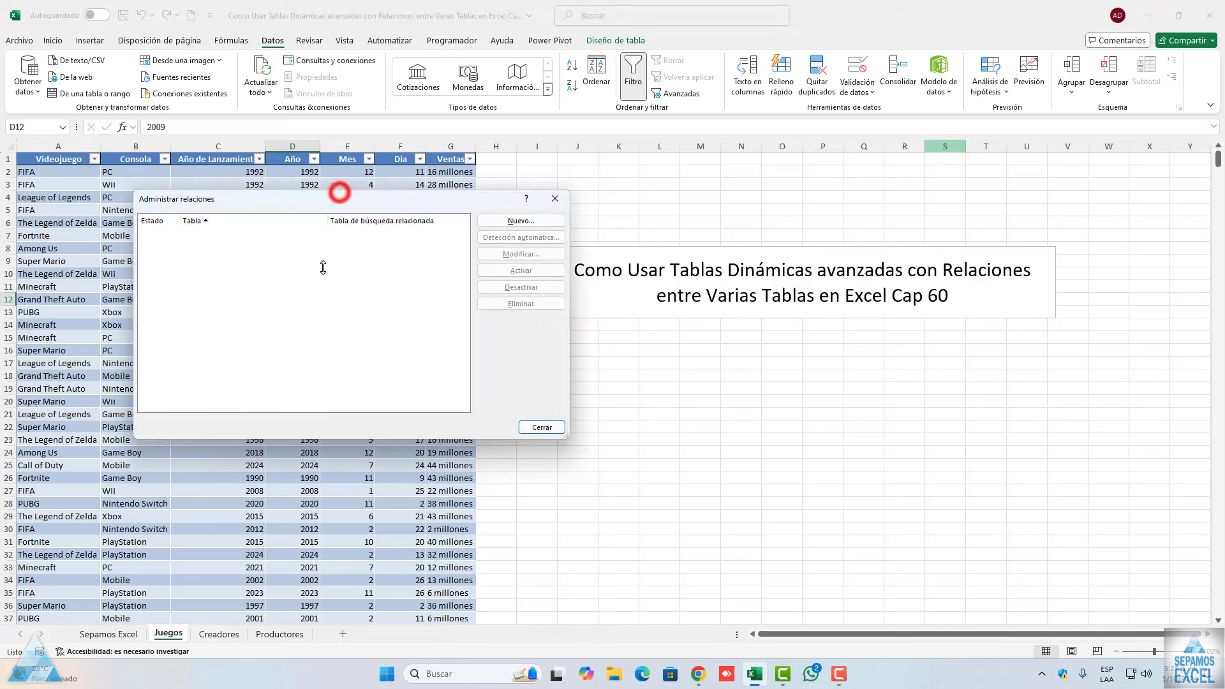
drag(262, 205, 185, 281)
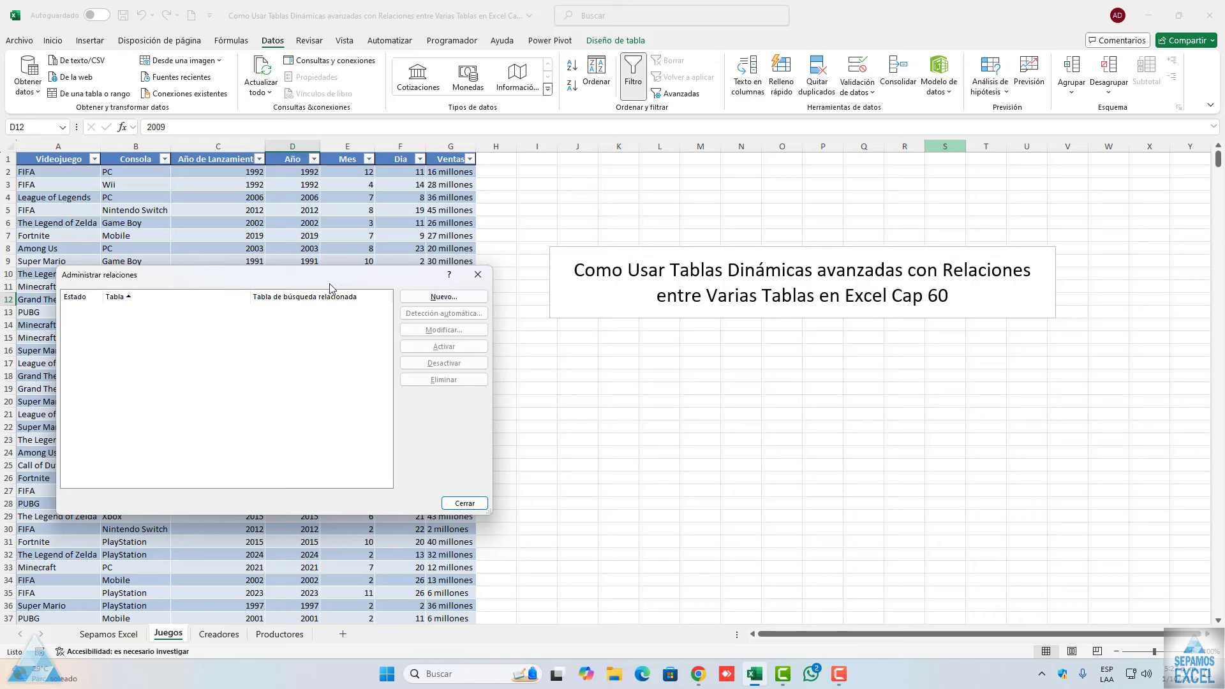
drag(315, 277, 311, 249)
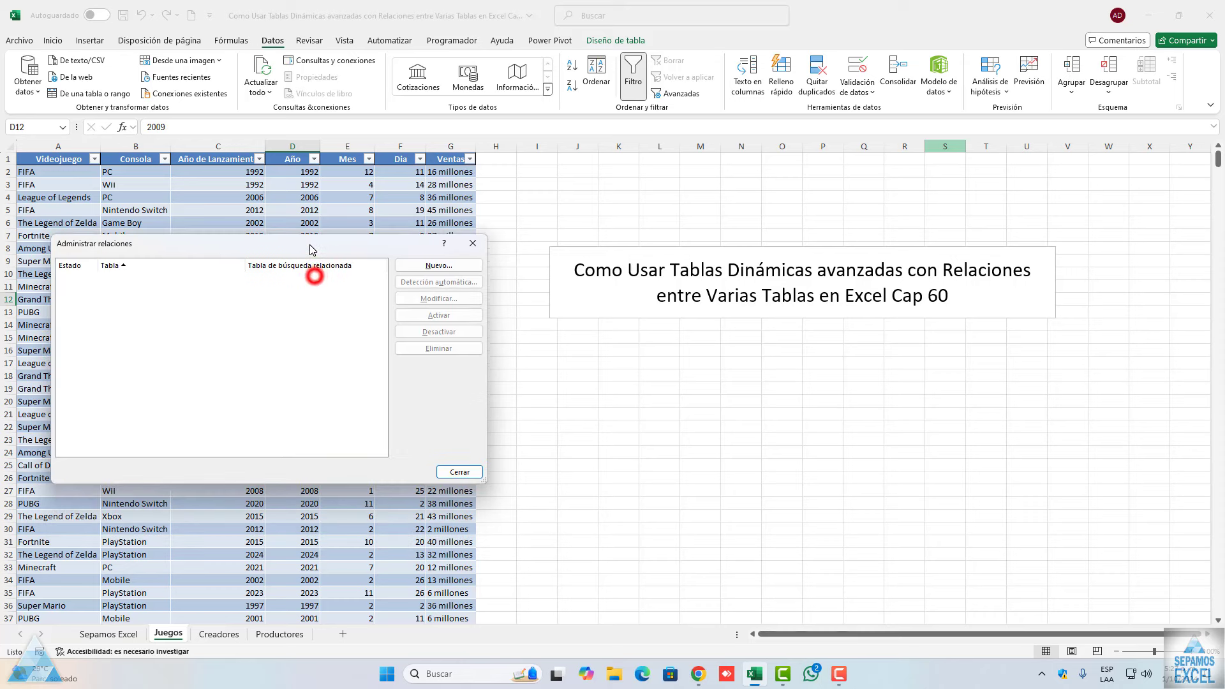
click(405, 265)
- In Crear relación, pair table CREADOR column Empresa with related table JUEGOS column Videojuego
click(346, 302)
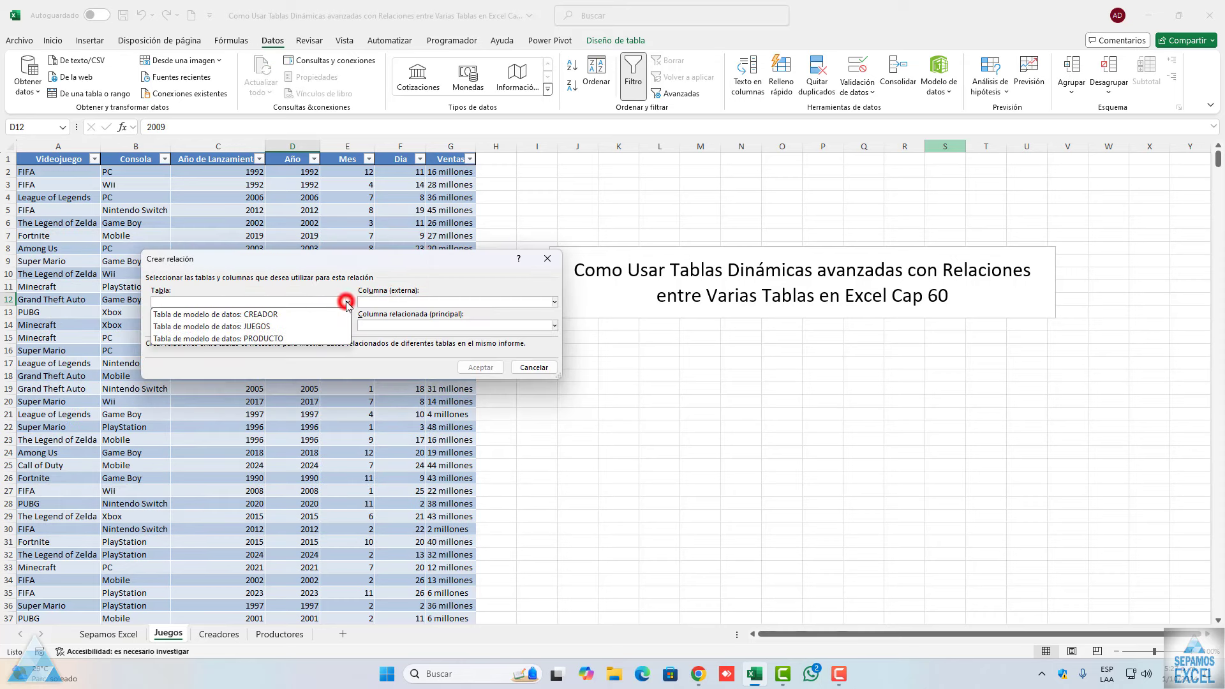
click(289, 317)
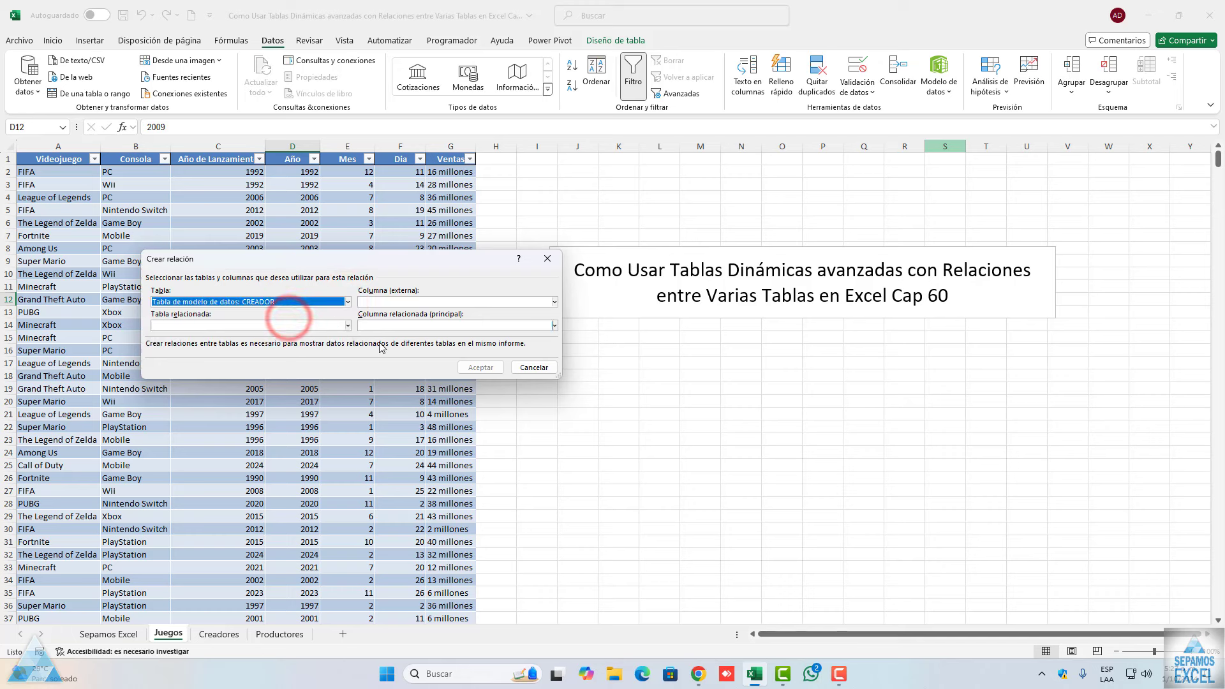
click(348, 326)
click(259, 346)
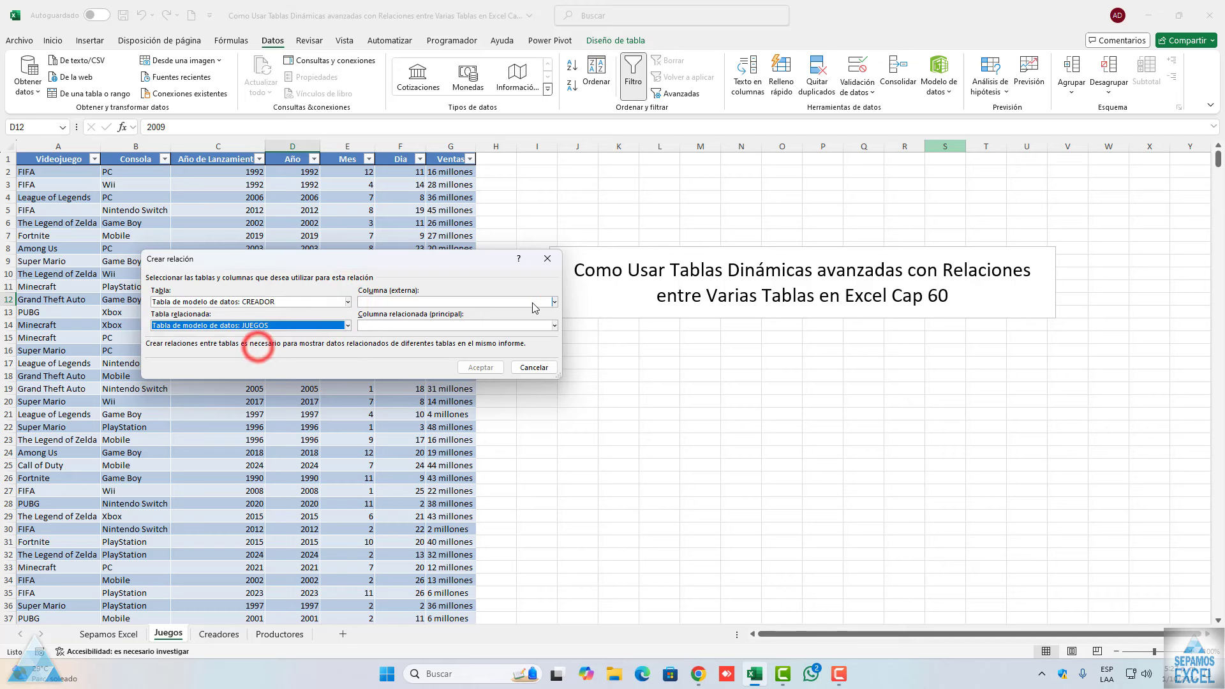
click(554, 302)
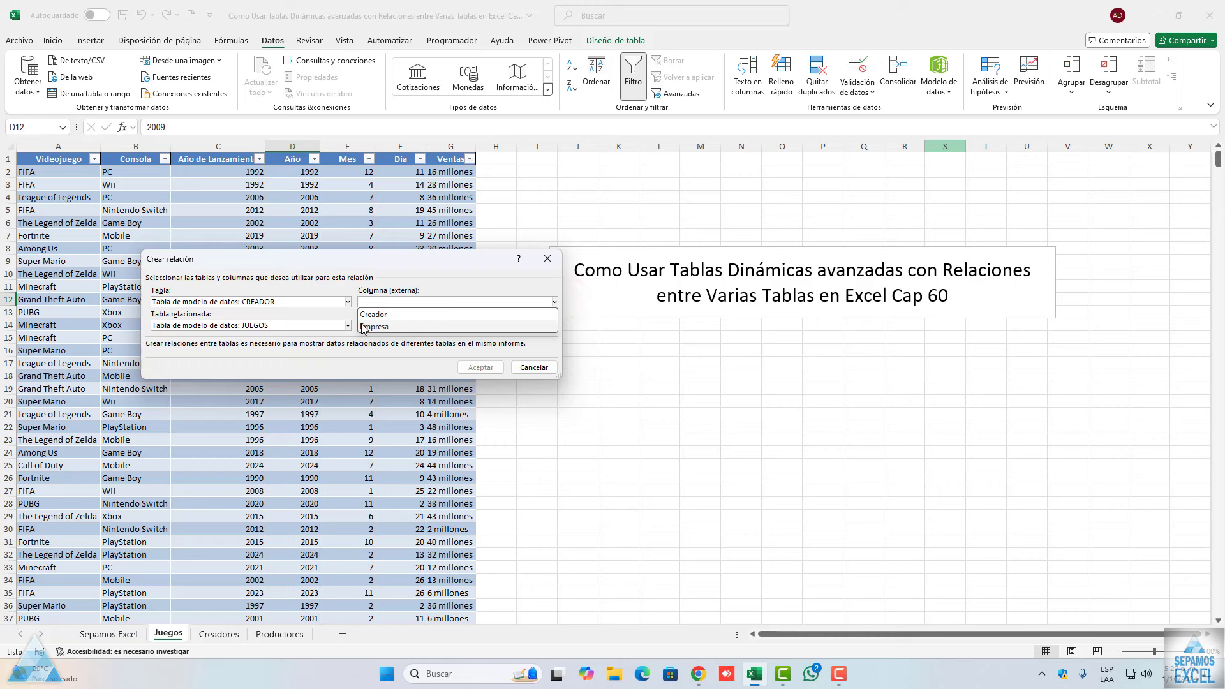
click(361, 325)
click(555, 326)
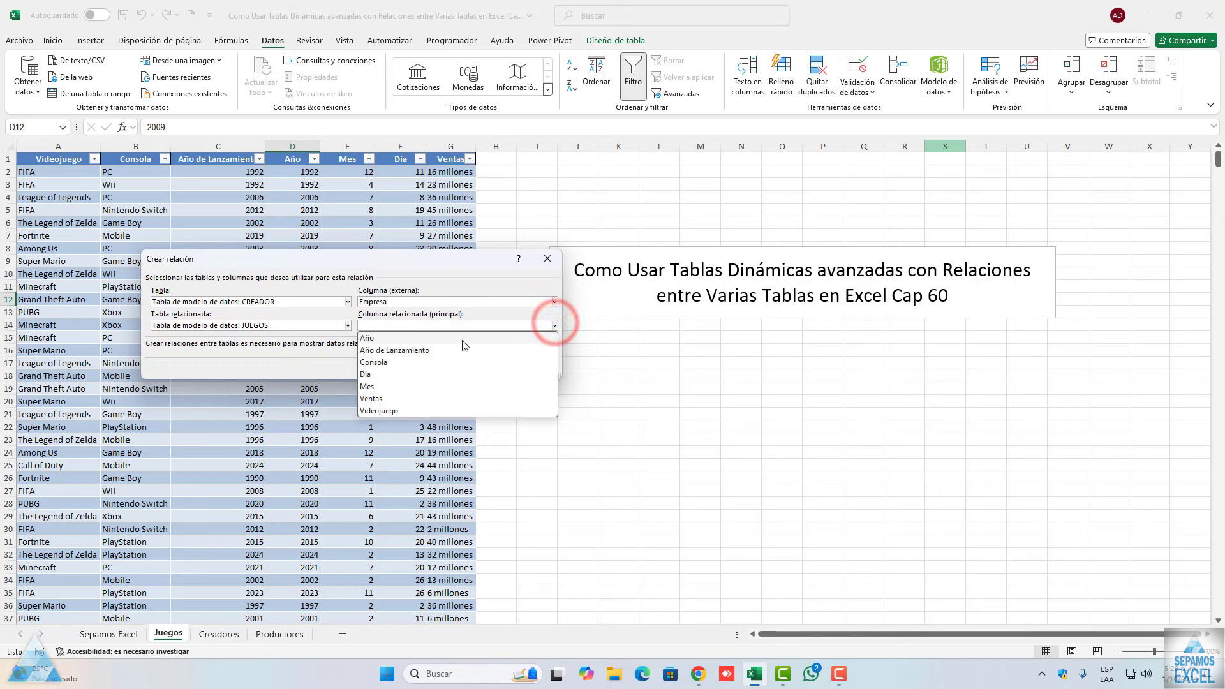
click(395, 409)
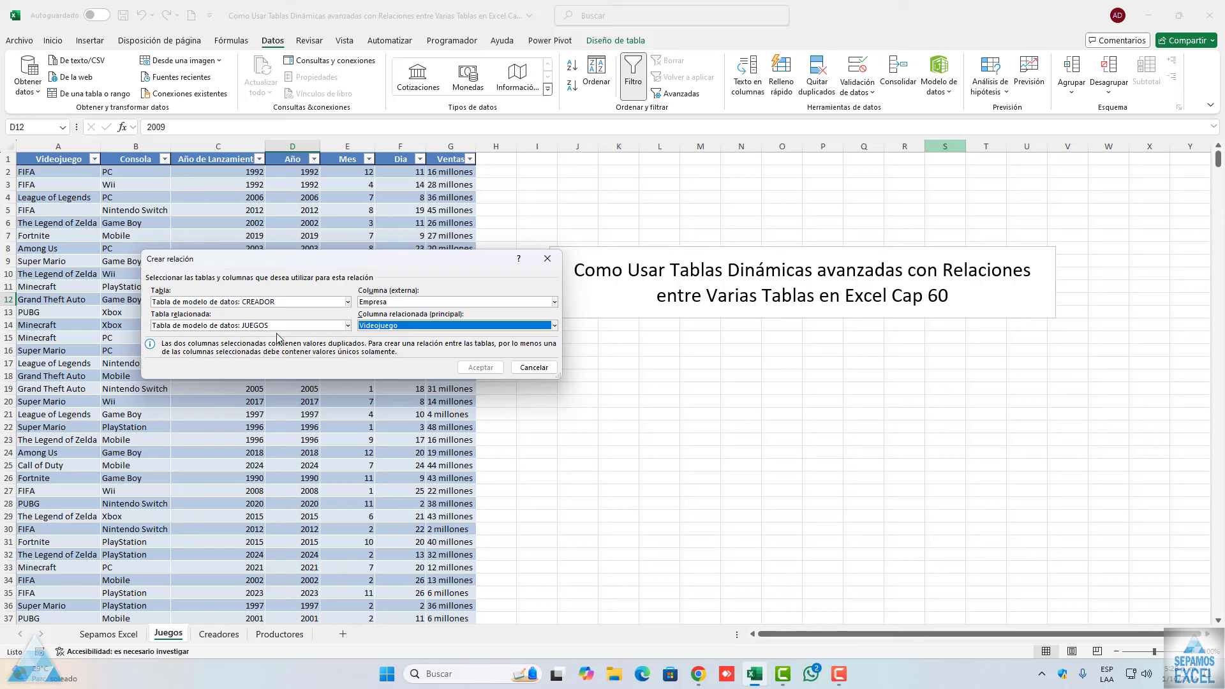
- Relate JUEGOS's Consola column to CREADOR's Creador column and create the relationship
click(553, 326)
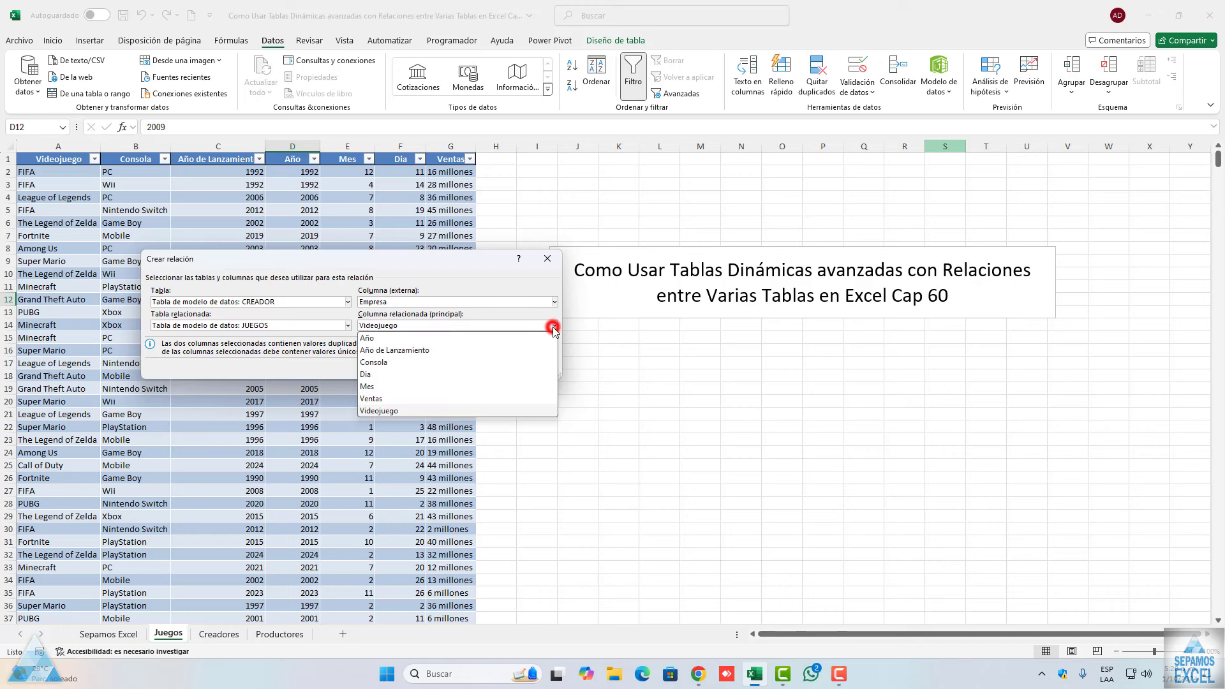
click(406, 352)
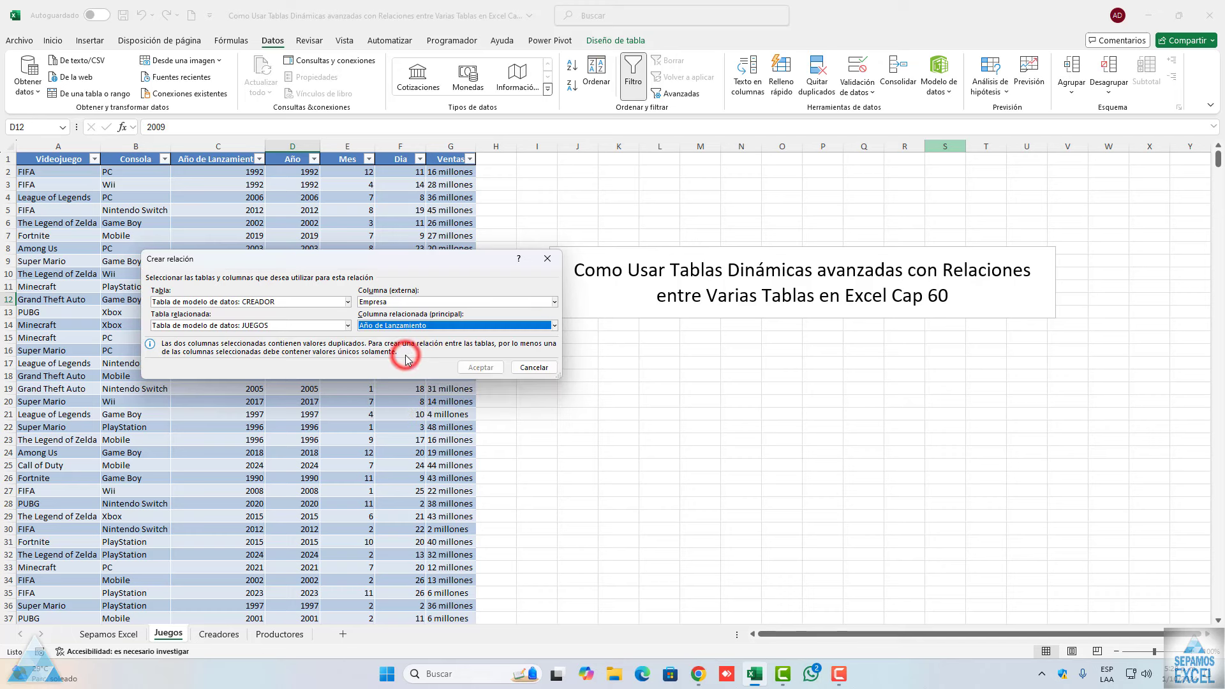
click(548, 327)
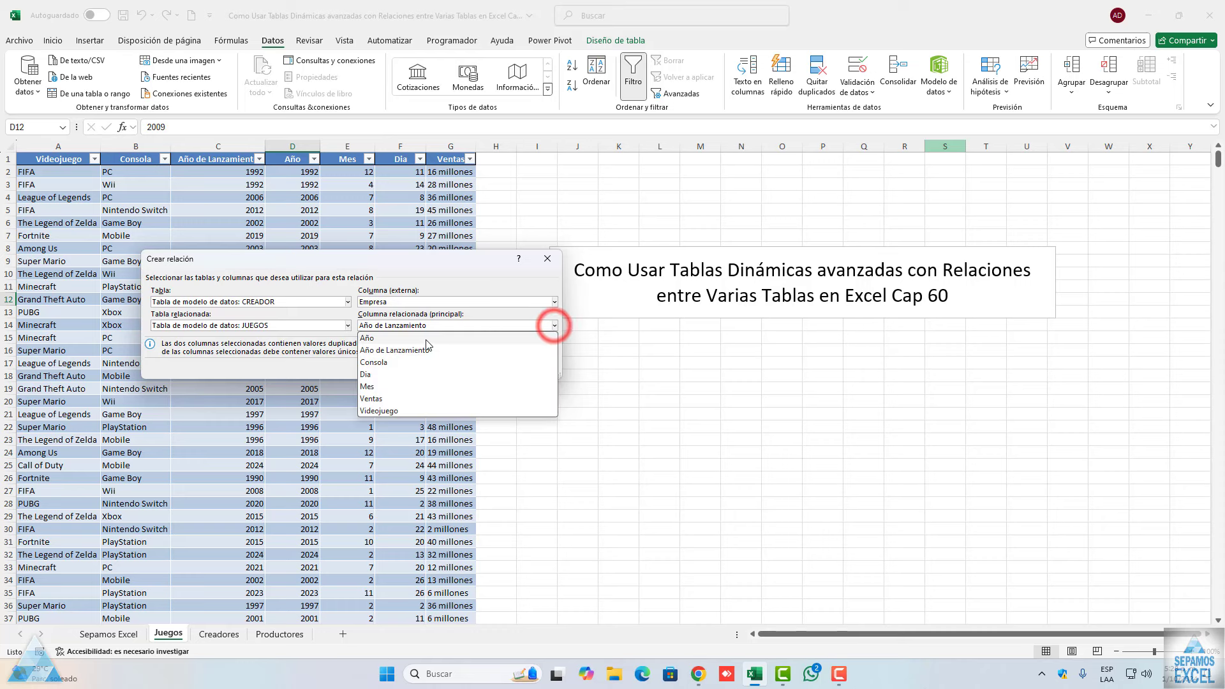
click(426, 337)
click(555, 326)
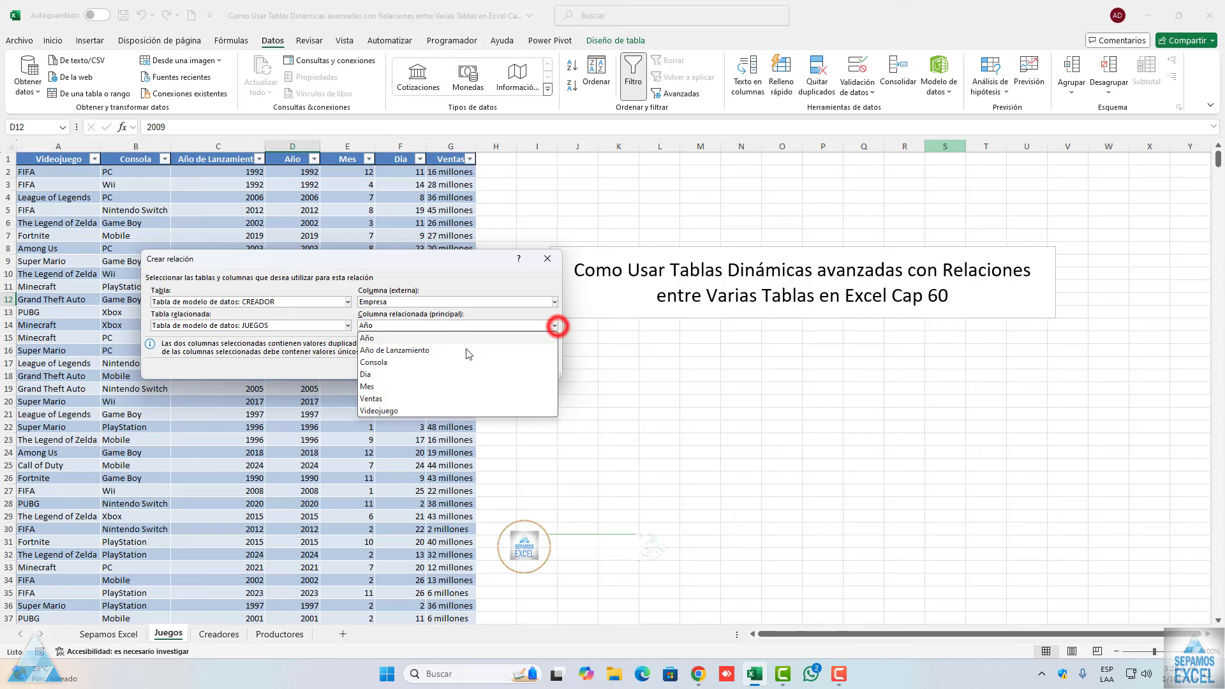
click(409, 363)
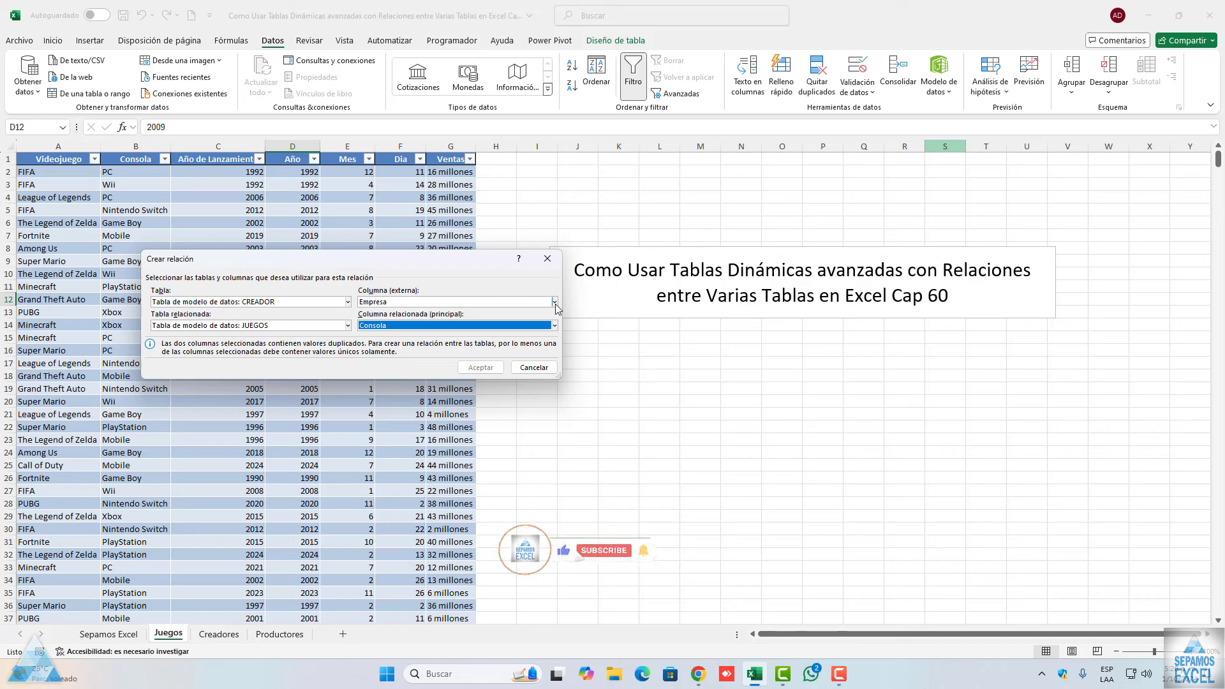
click(554, 301)
click(391, 314)
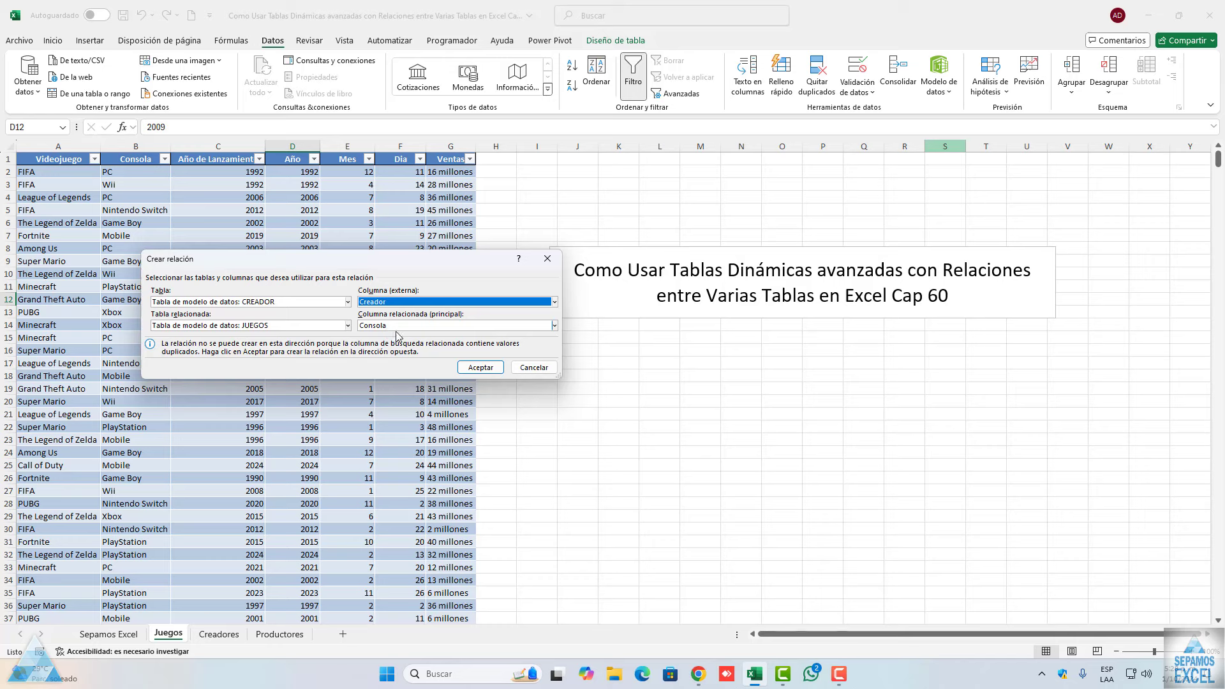
click(466, 368)
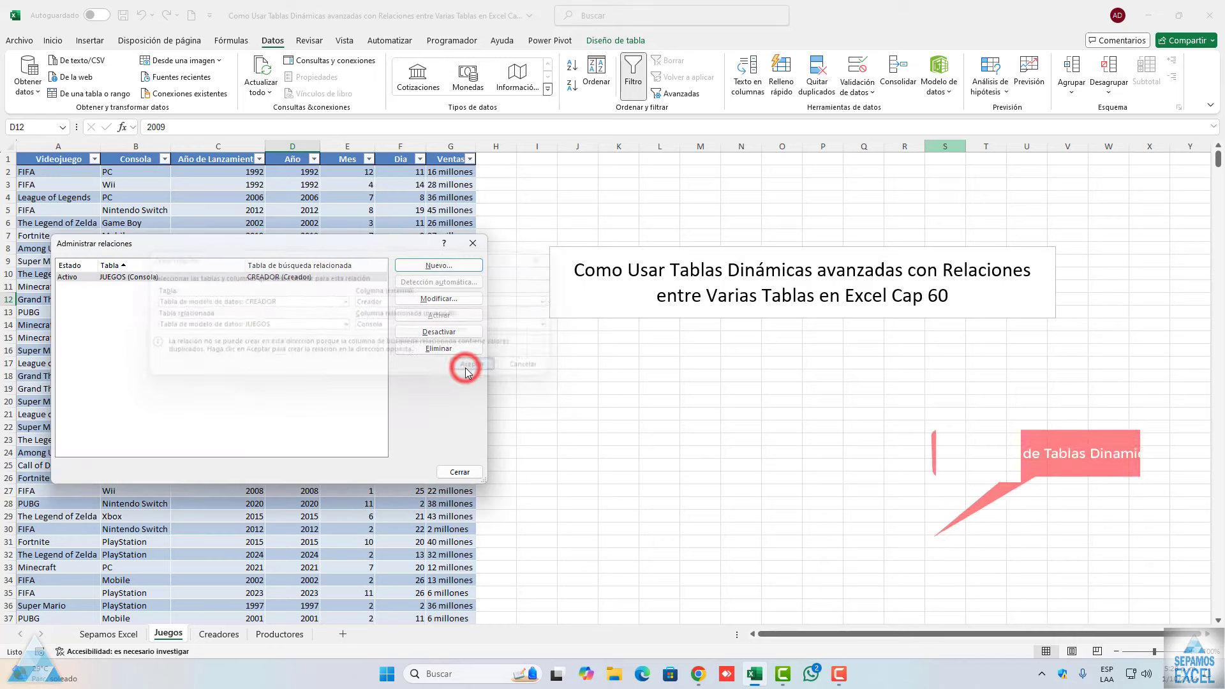
- Create a new relationship pairing PRODUCTO's Producto column with JUEGOS's Consola column
click(422, 265)
click(347, 301)
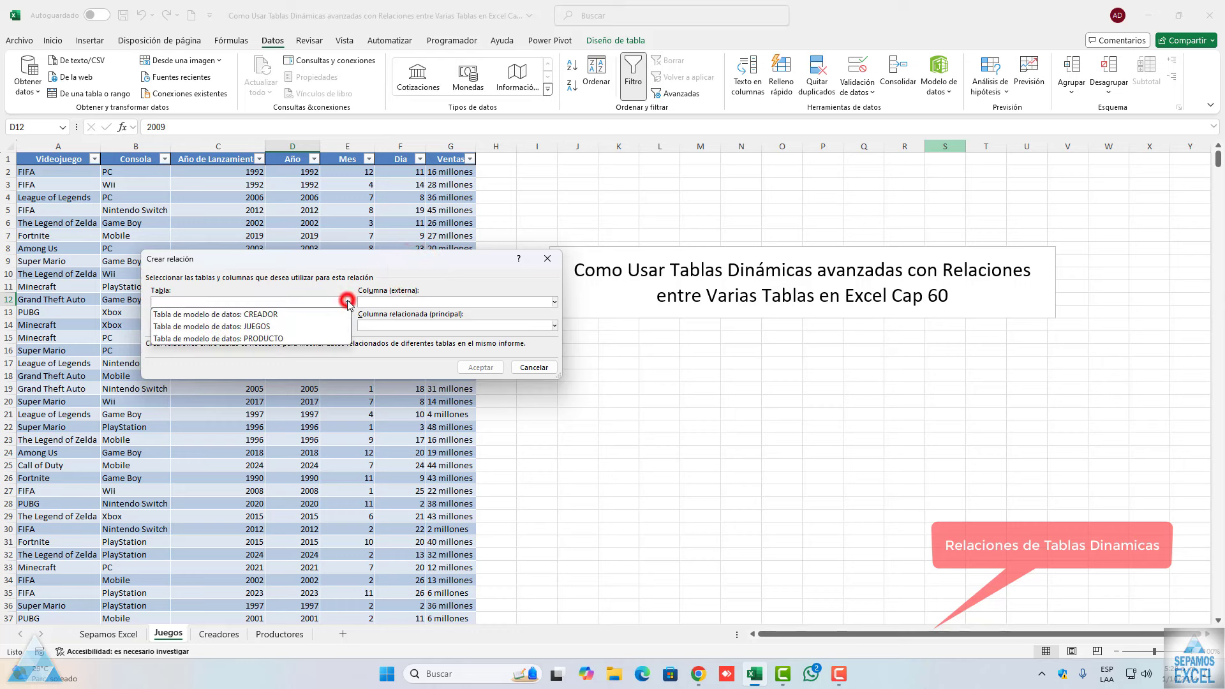
click(274, 338)
click(347, 325)
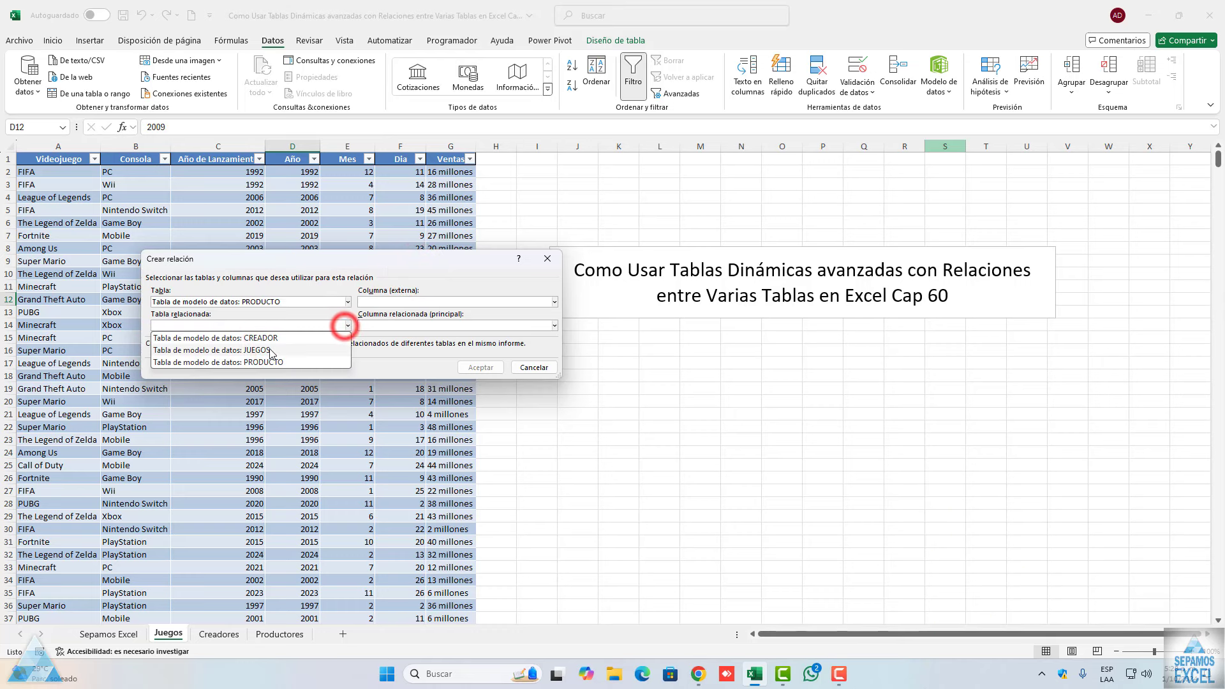
click(271, 350)
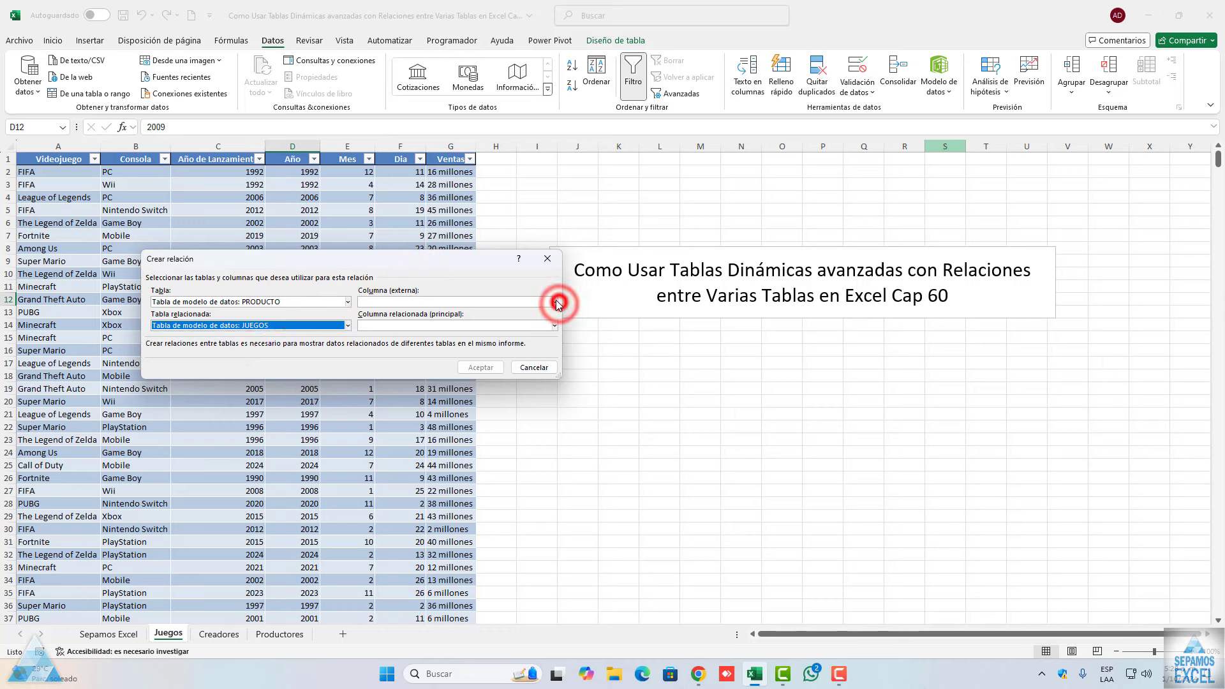
click(557, 304)
click(419, 325)
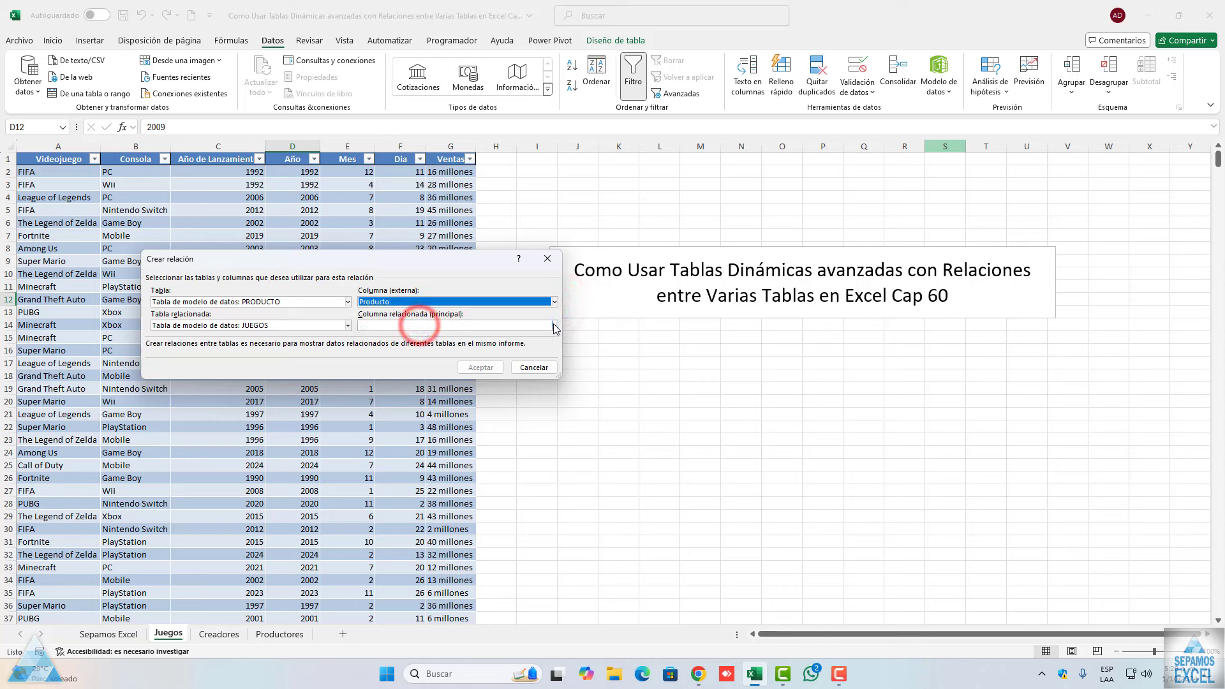
click(556, 326)
click(398, 362)
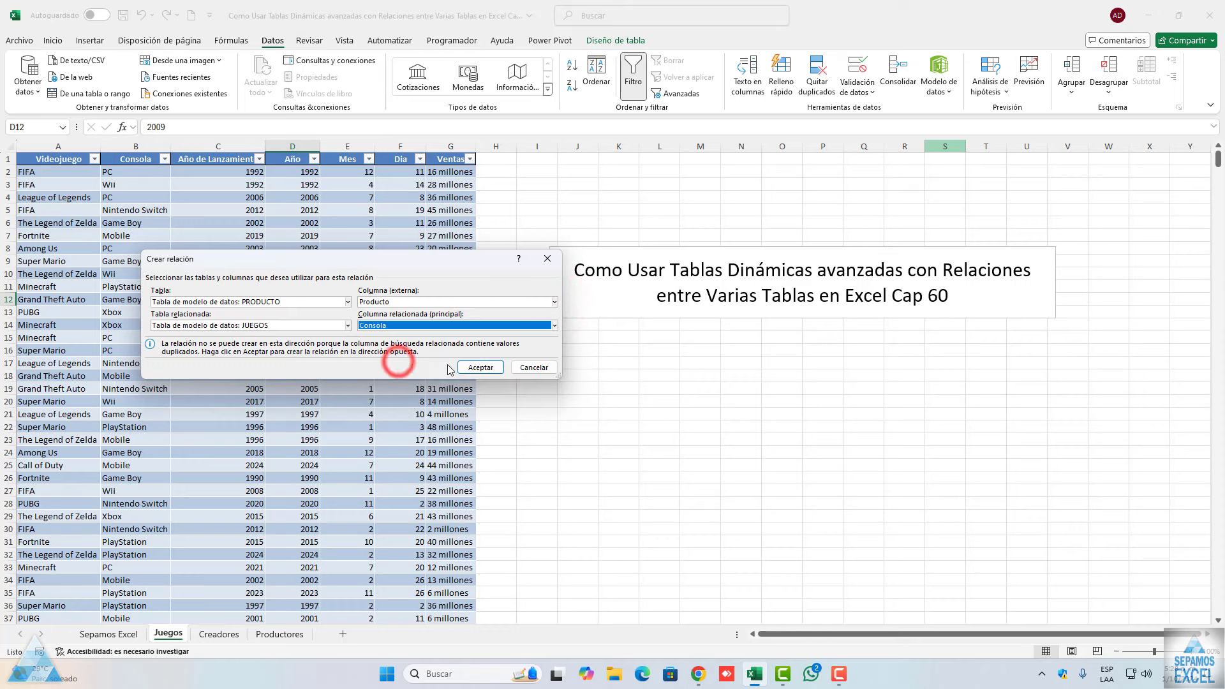
click(480, 366)
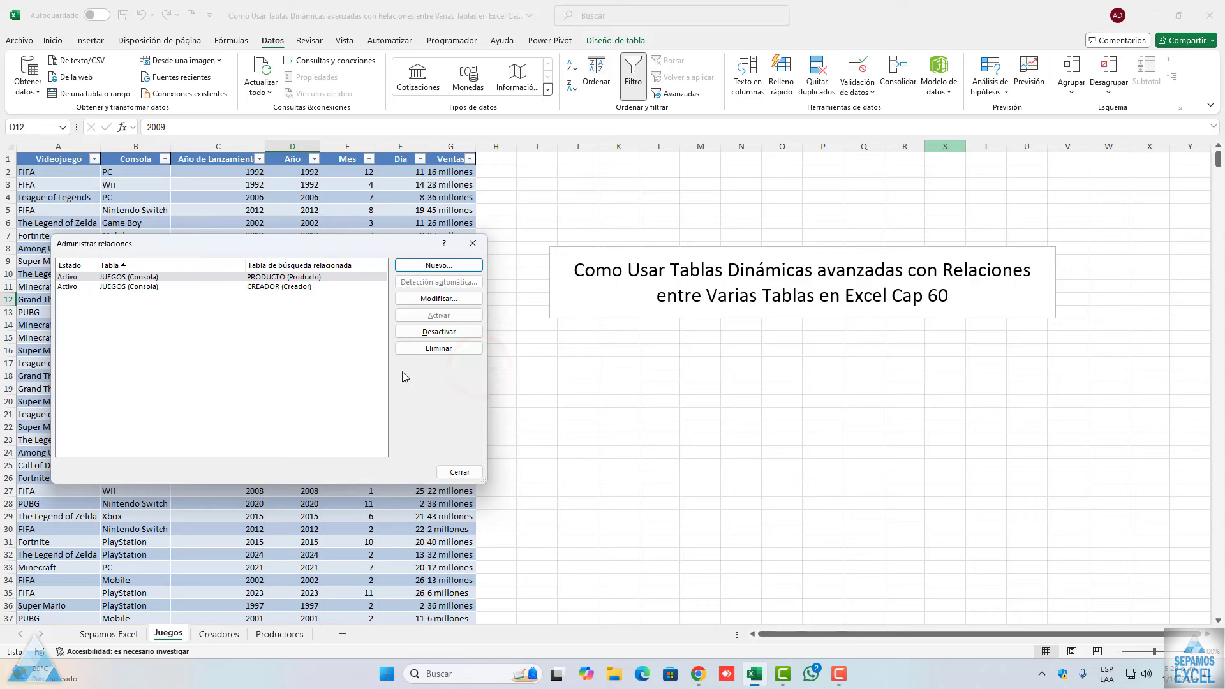
- Try relating PRODUCTO's Codigo to CREADOR's Creador and dismiss the resulting data model error
click(438, 265)
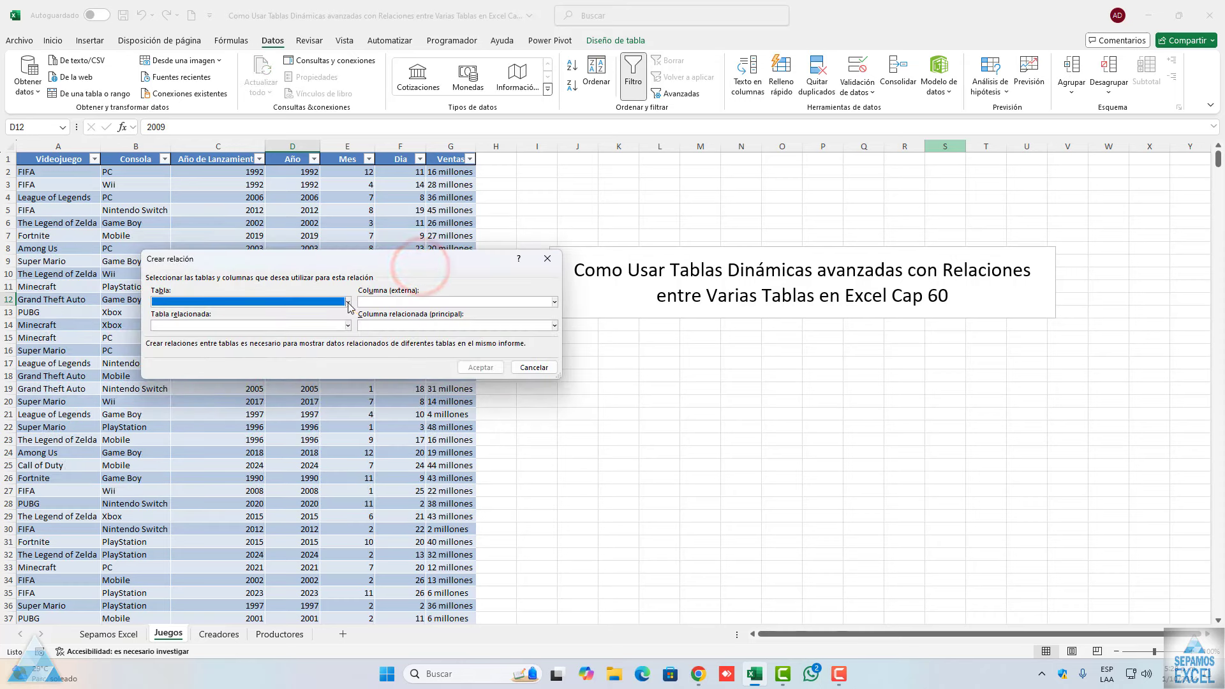
click(348, 302)
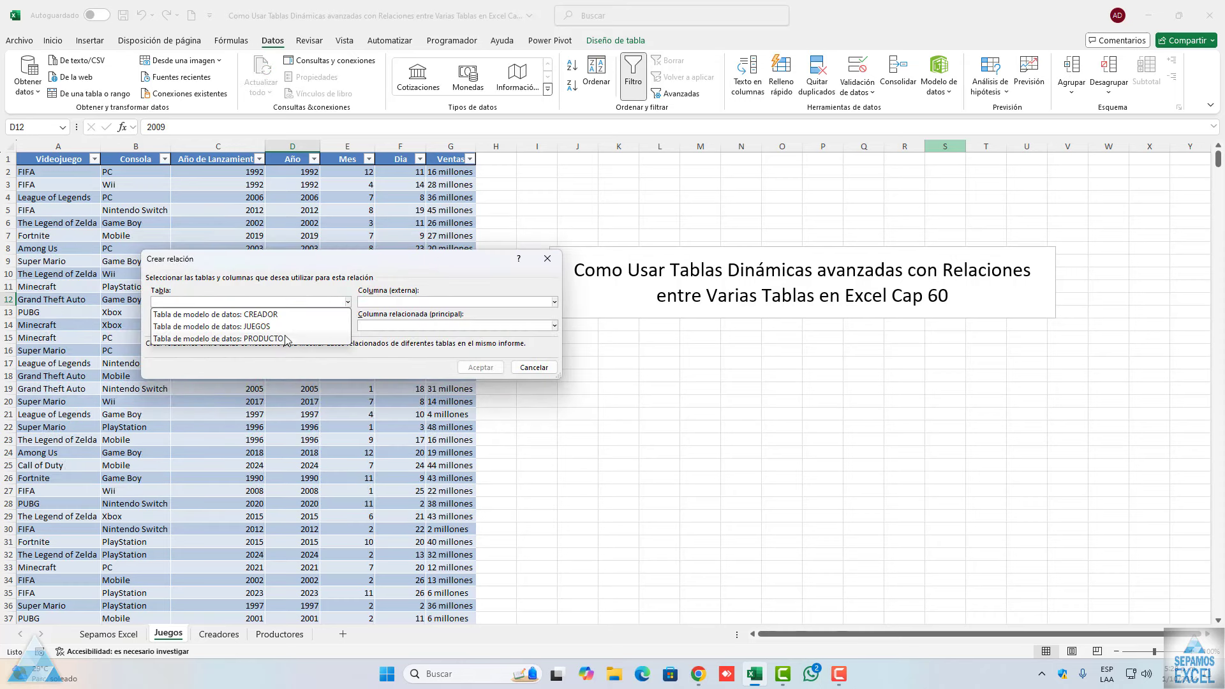
click(286, 338)
click(347, 326)
click(291, 337)
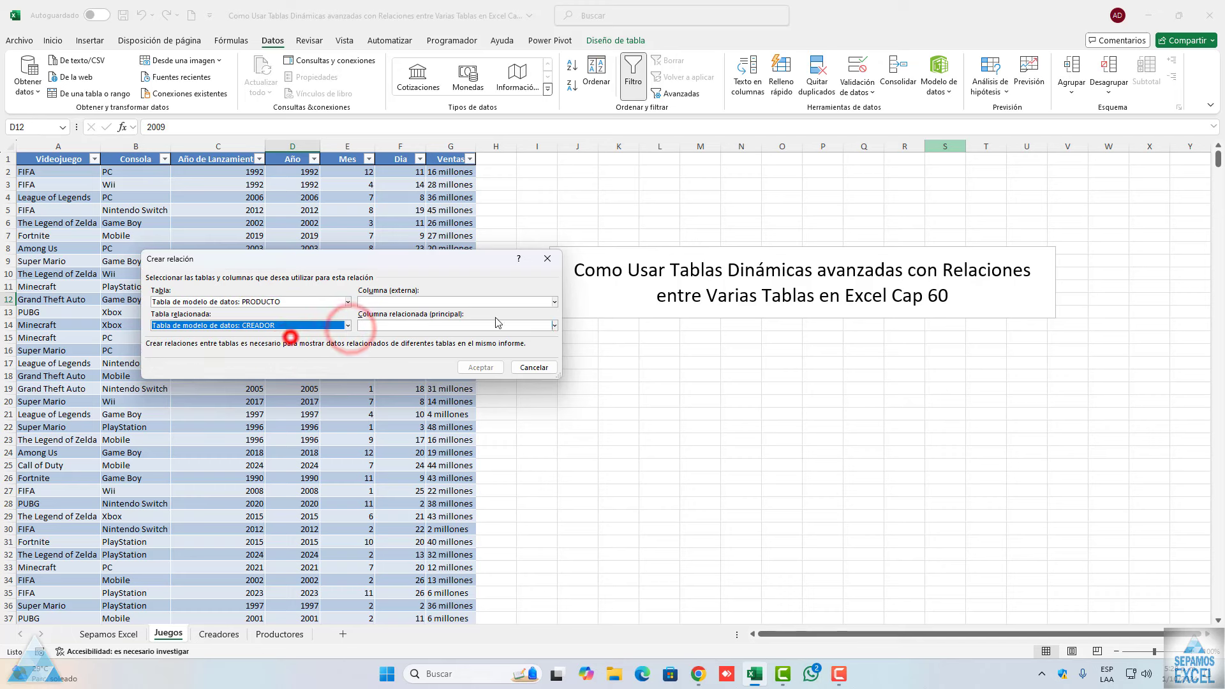
click(553, 302)
click(414, 319)
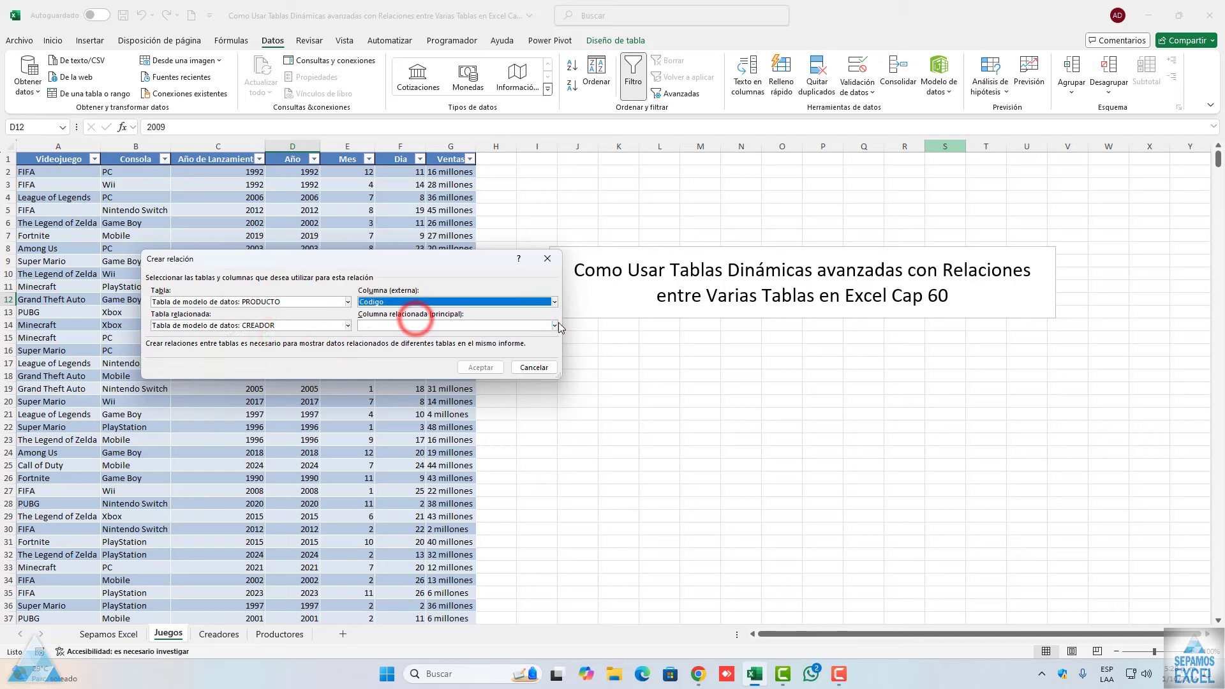
click(555, 326)
click(413, 338)
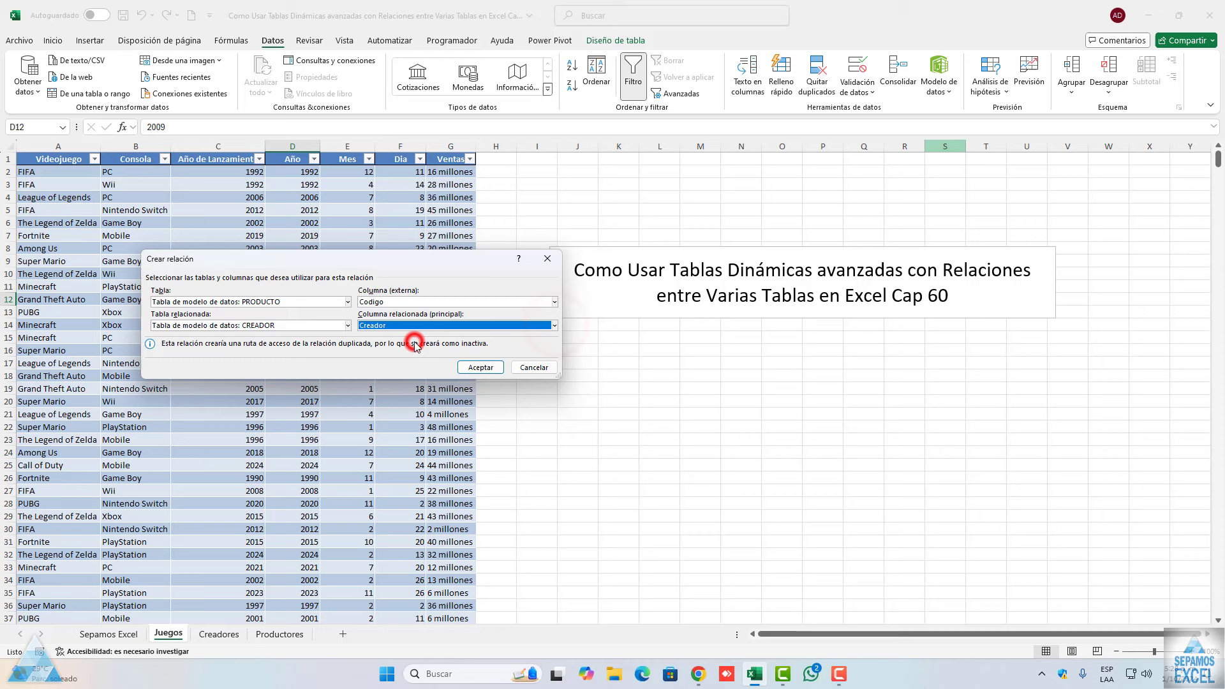
click(473, 366)
click(613, 373)
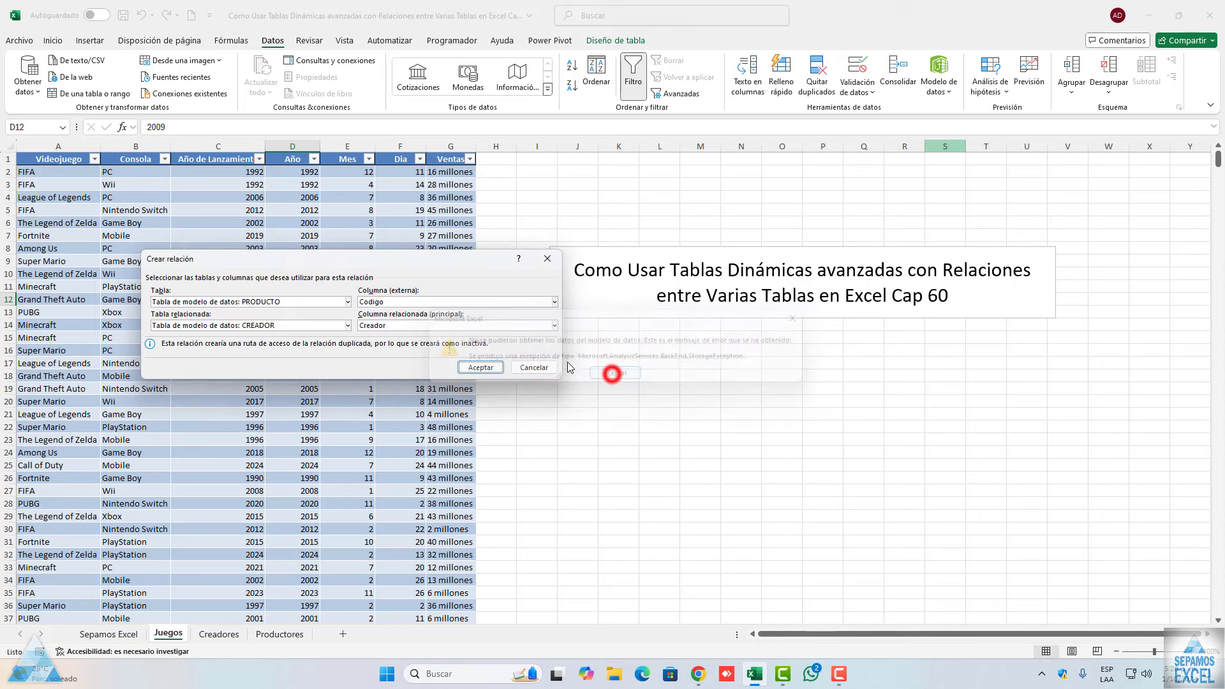
- Retry with CREADOR's Empresa column instead, dismissing the second error
click(554, 325)
click(445, 348)
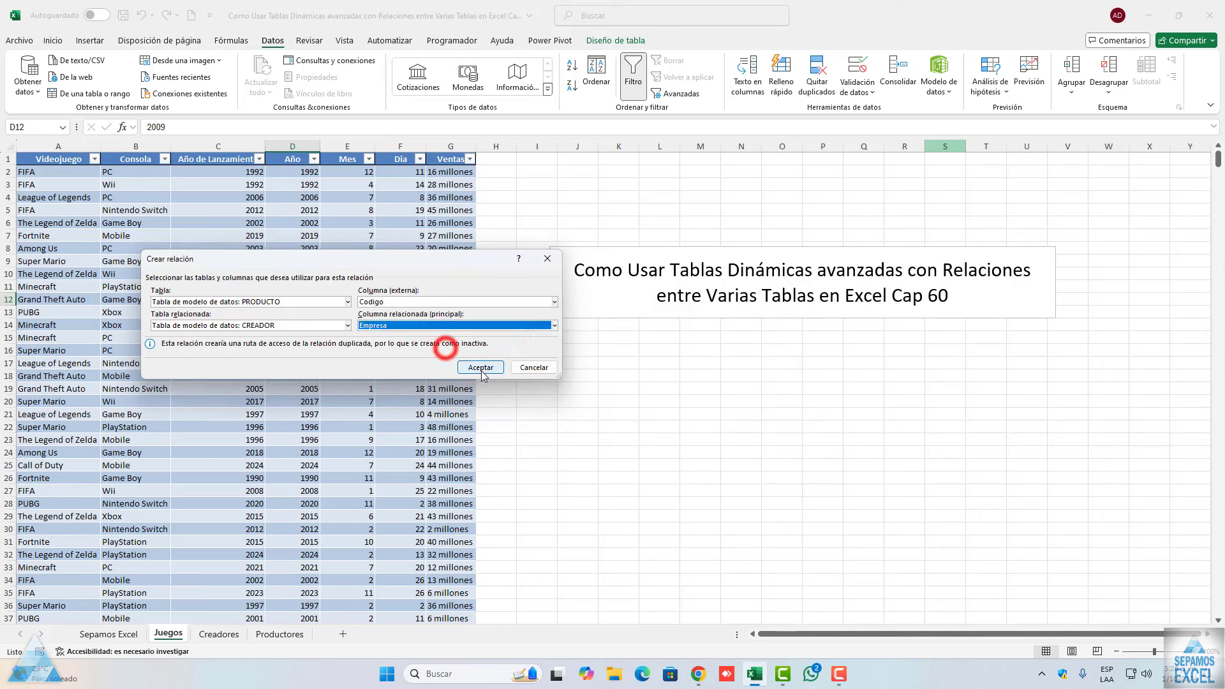
click(481, 369)
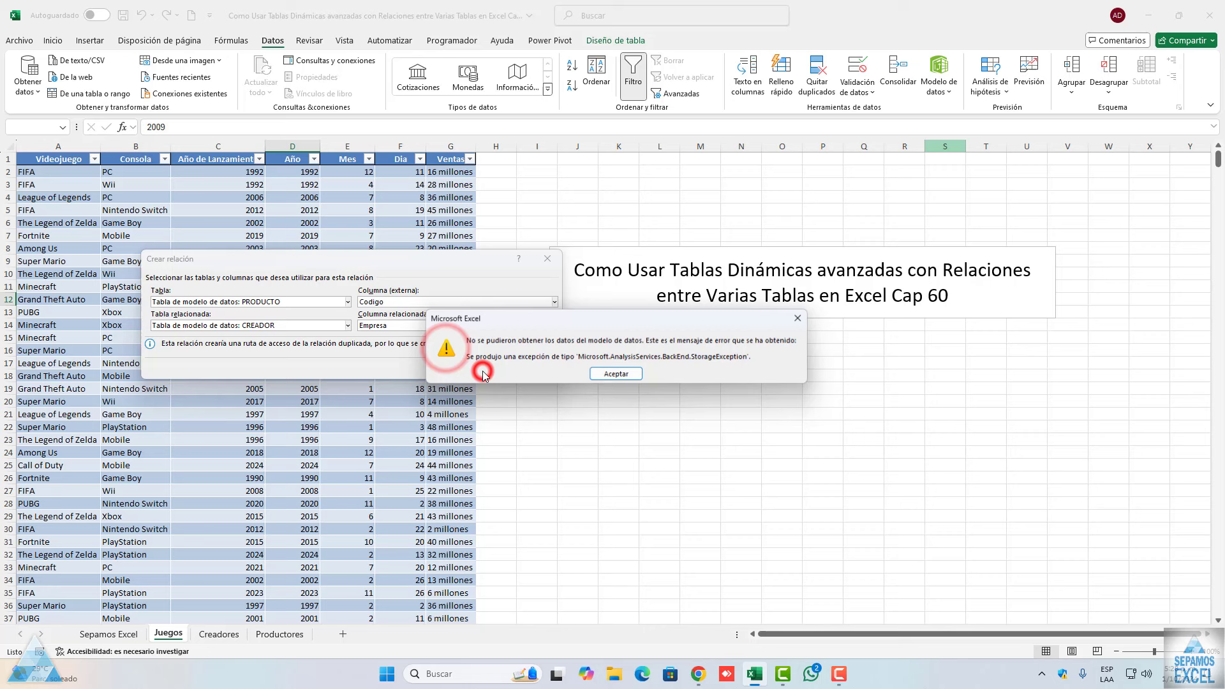
click(604, 373)
click(554, 325)
- Switch the related table to JUEGOS, trying Año de Lanzamiento, Consola, Ventas, Videojuego and Dia columns
click(305, 334)
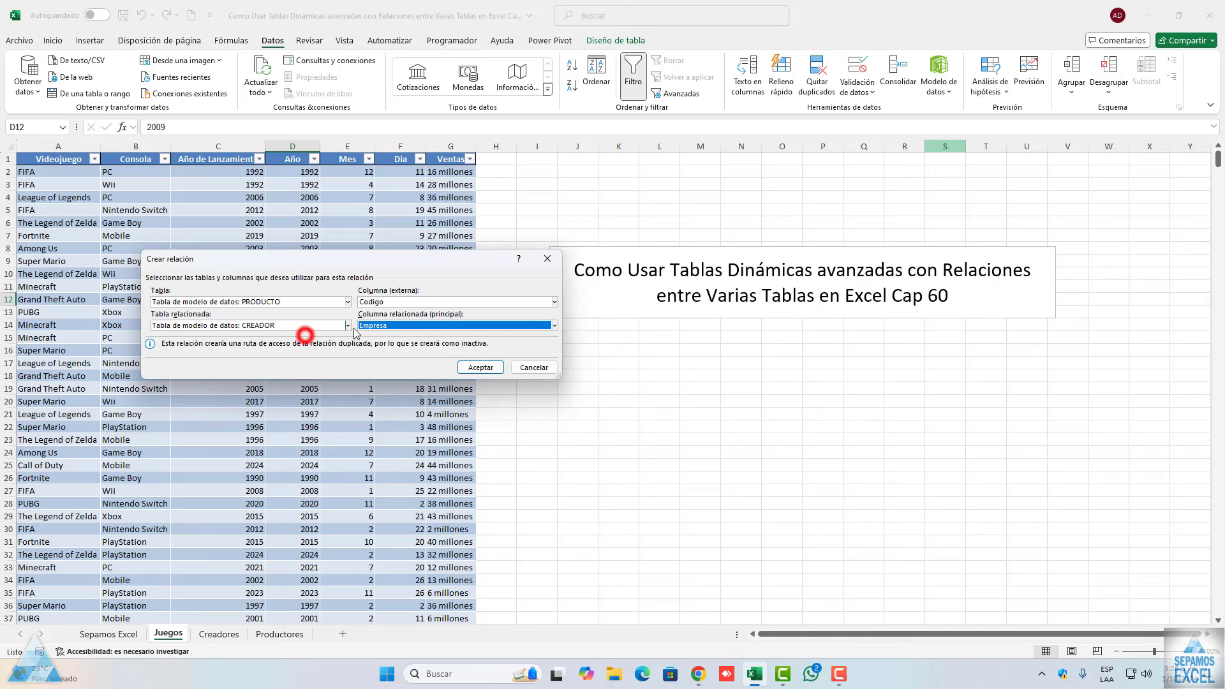
click(346, 326)
click(275, 347)
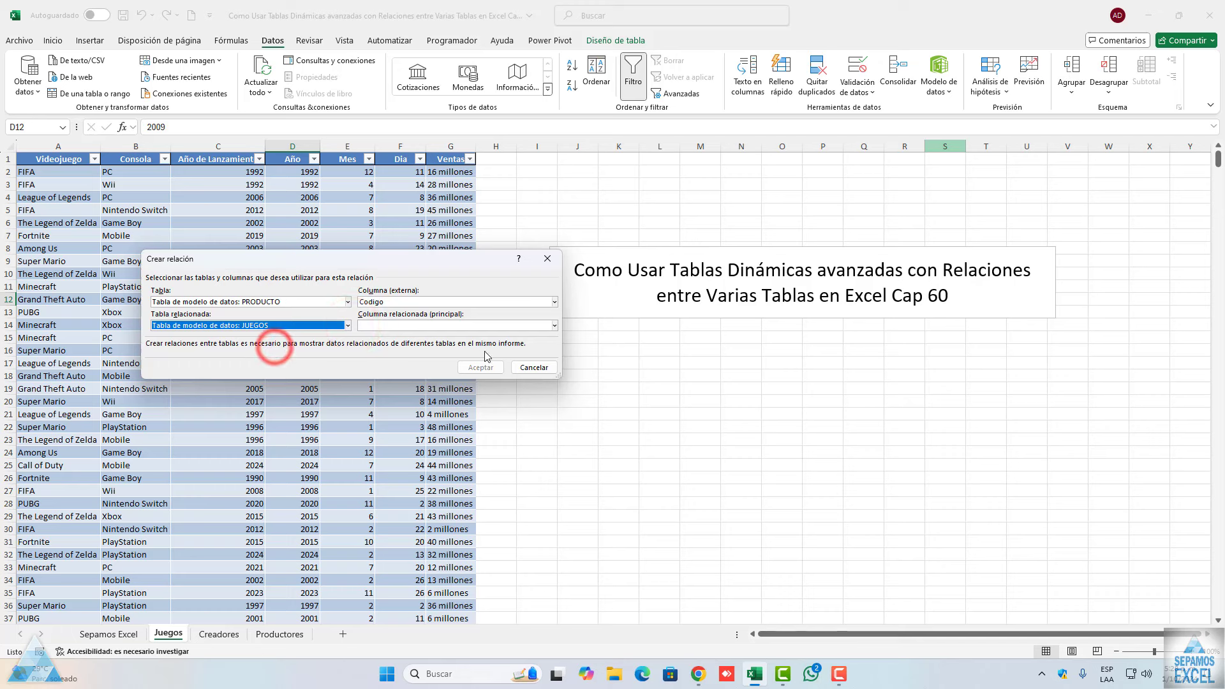
click(549, 328)
click(448, 351)
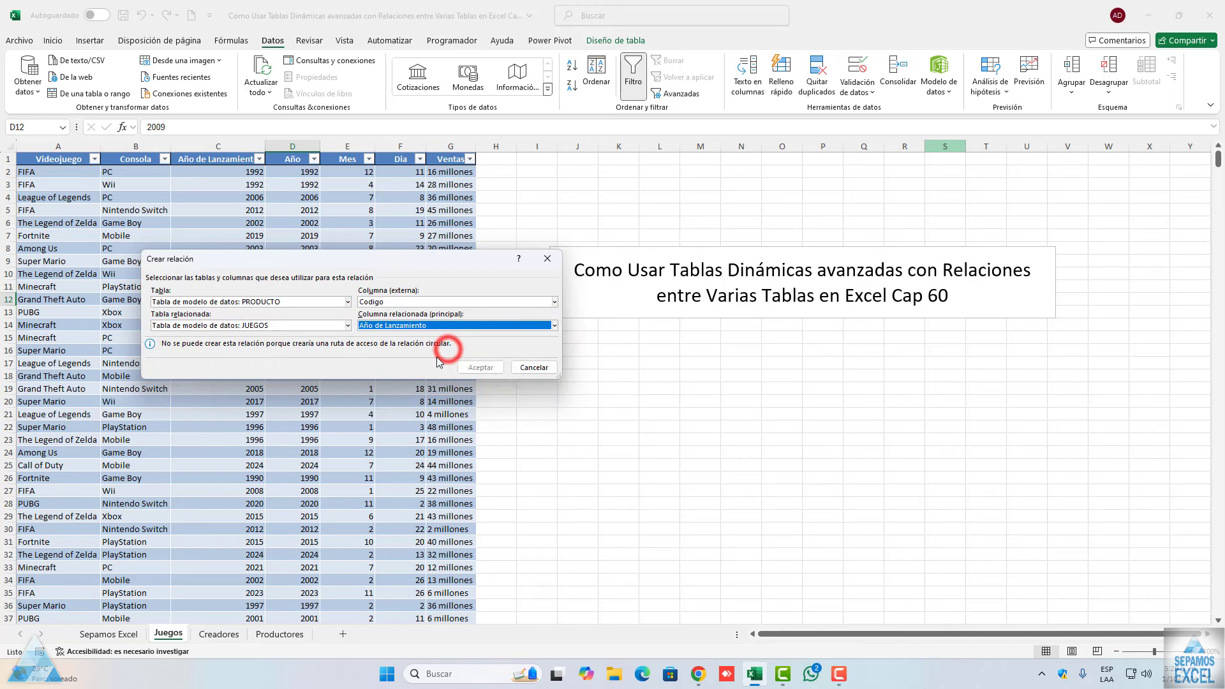
click(555, 325)
click(416, 366)
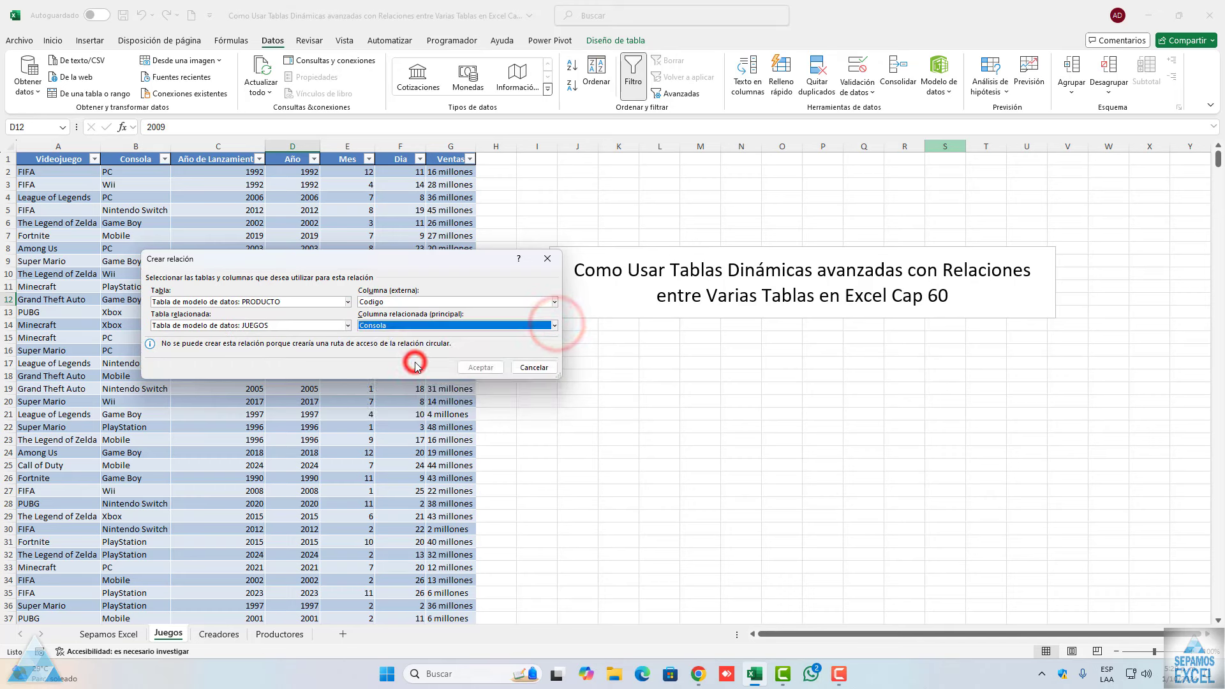
click(556, 325)
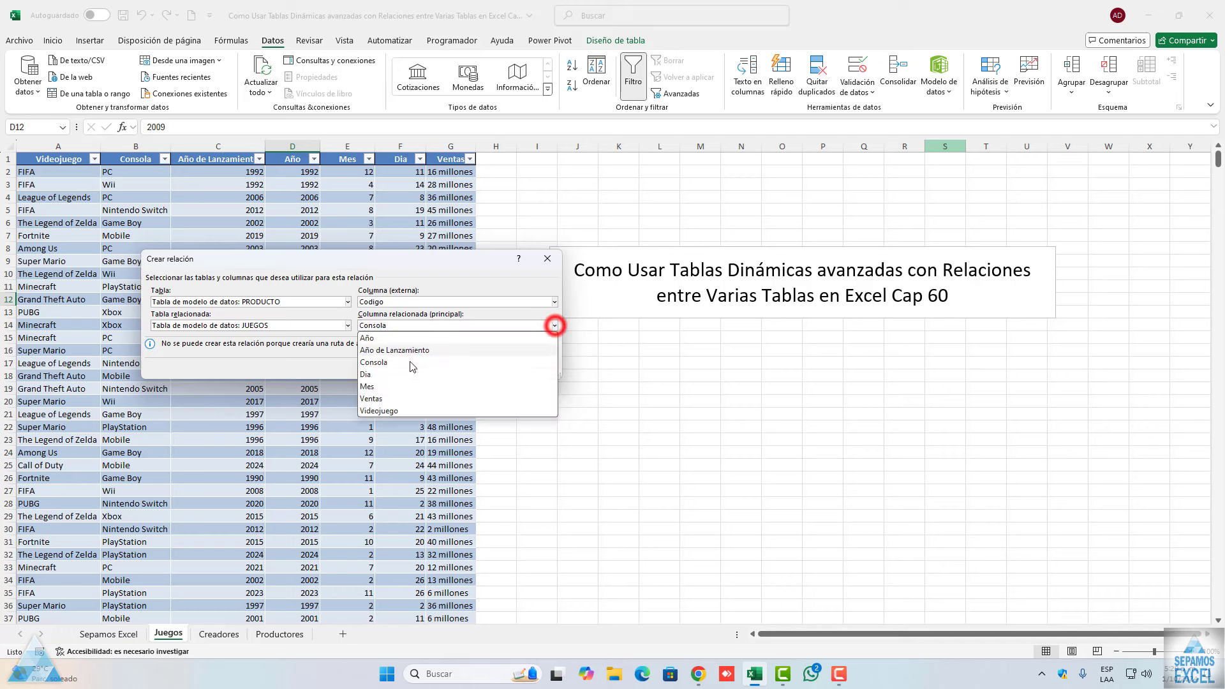
click(370, 400)
click(556, 326)
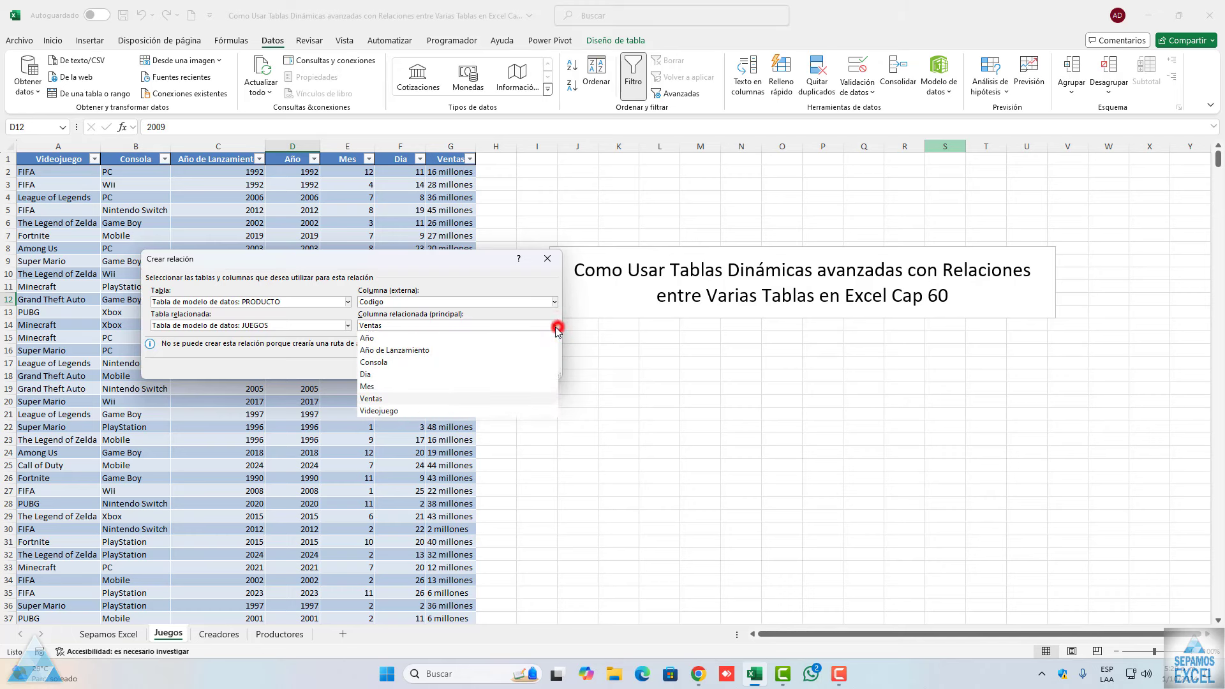
click(441, 408)
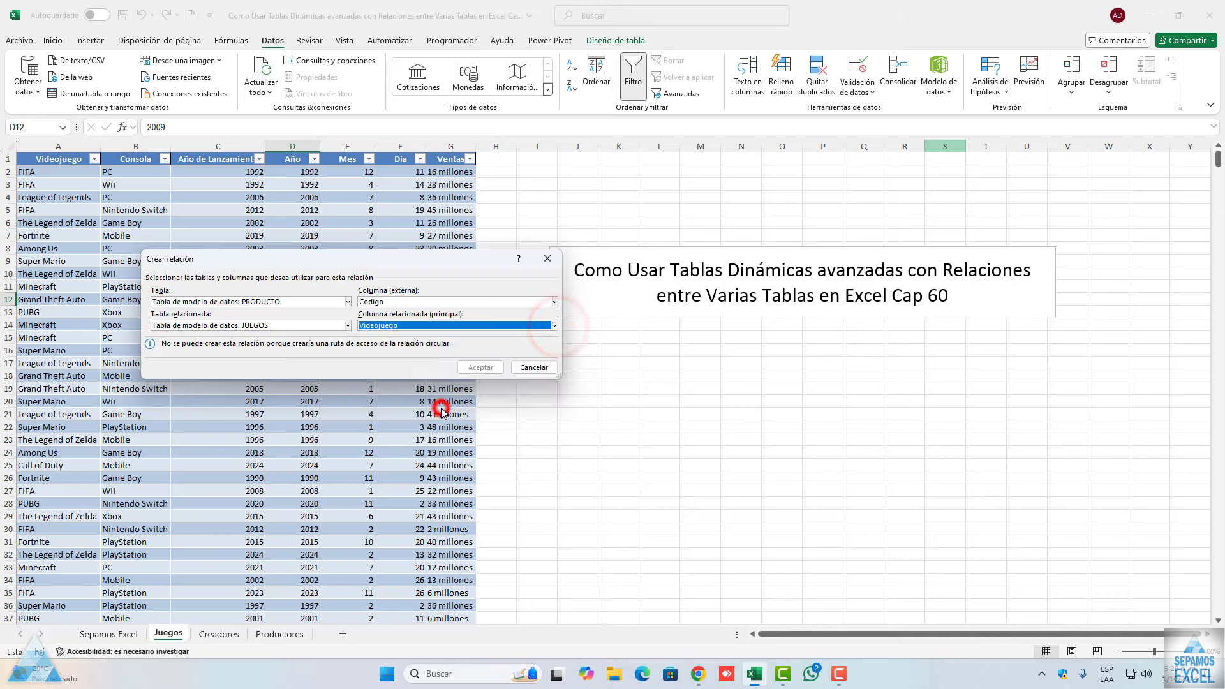
click(556, 326)
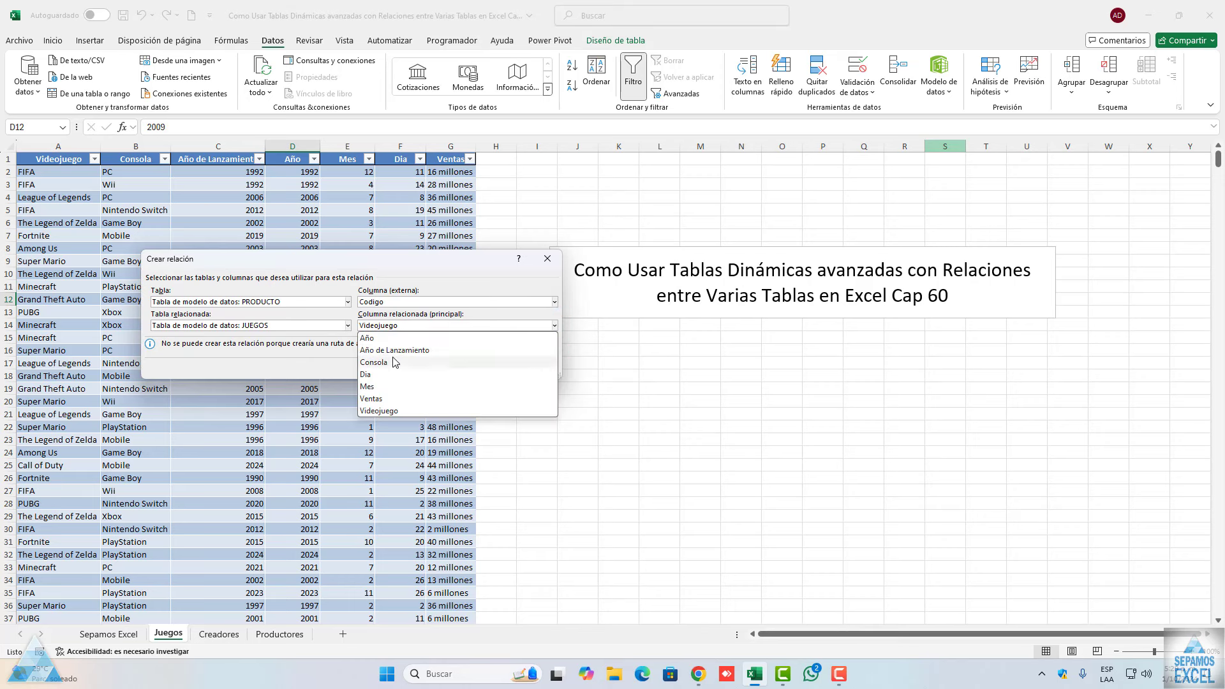
click(381, 374)
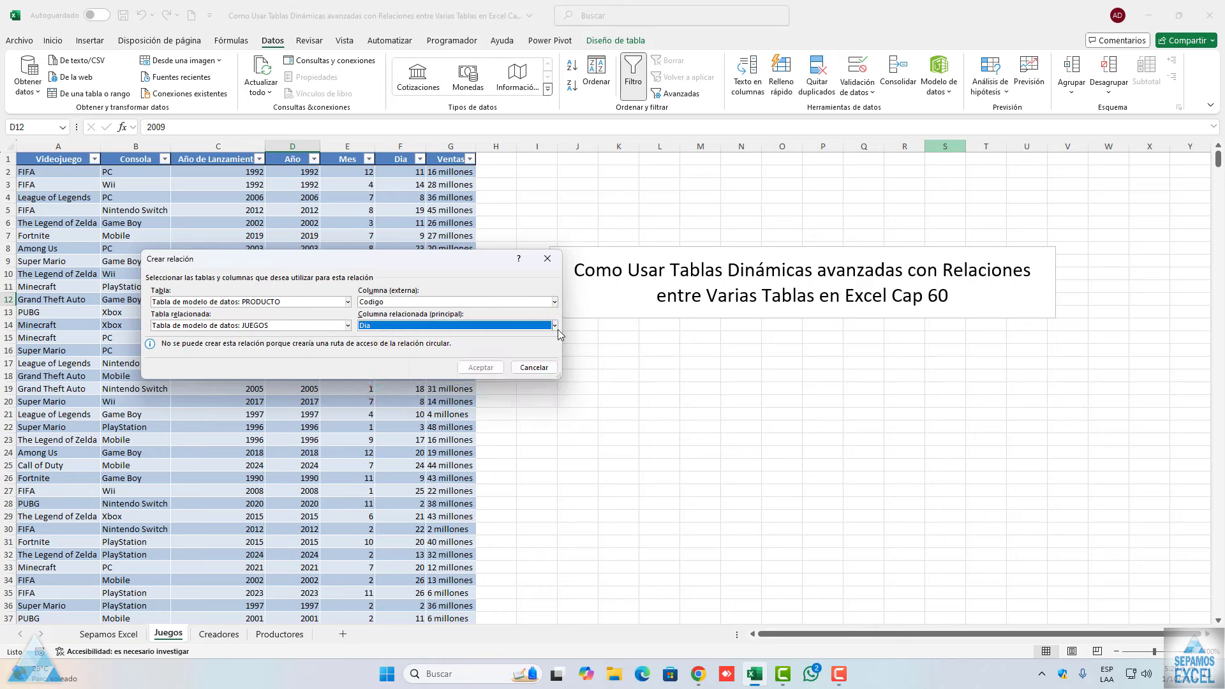
- Set the foreign column to Producto, try Año de Lanzamiento and Videojuego, then cancel
click(554, 302)
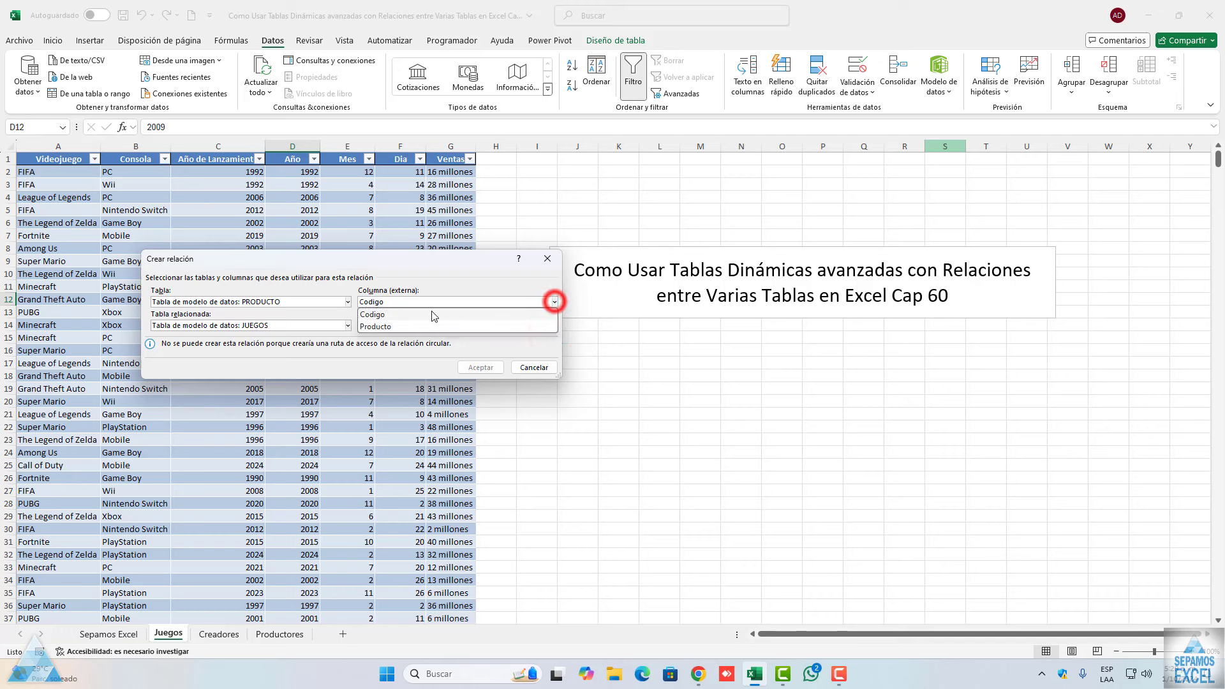
click(405, 326)
click(554, 326)
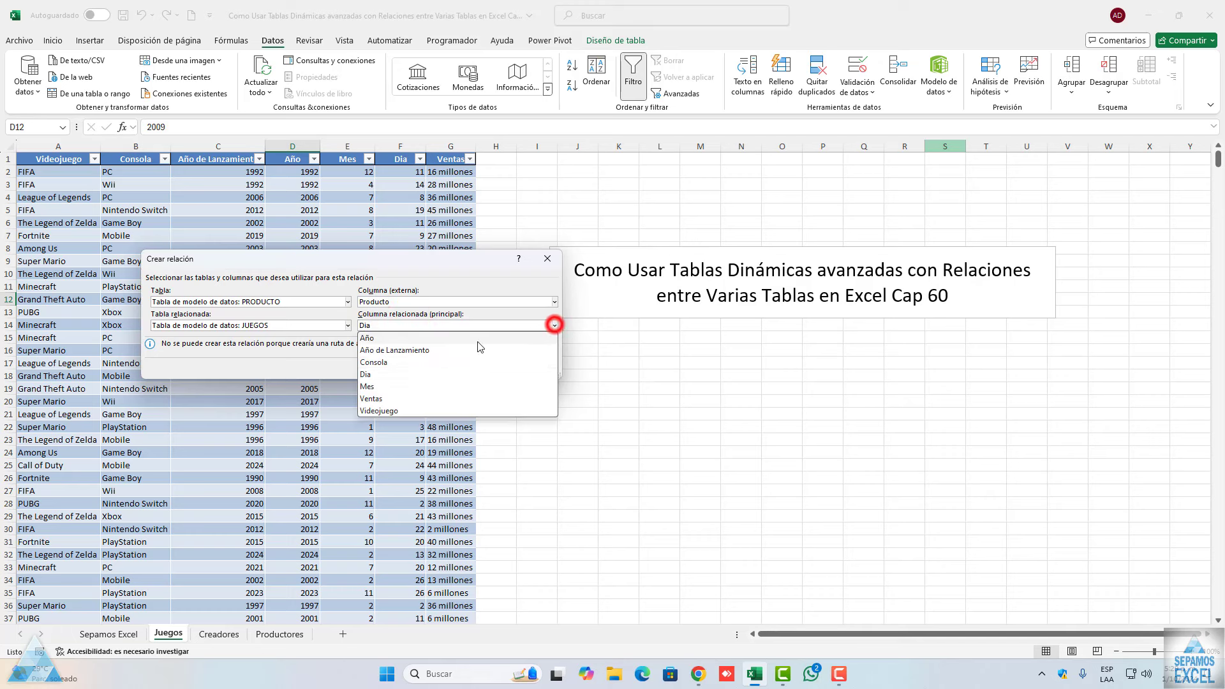
click(431, 350)
click(554, 326)
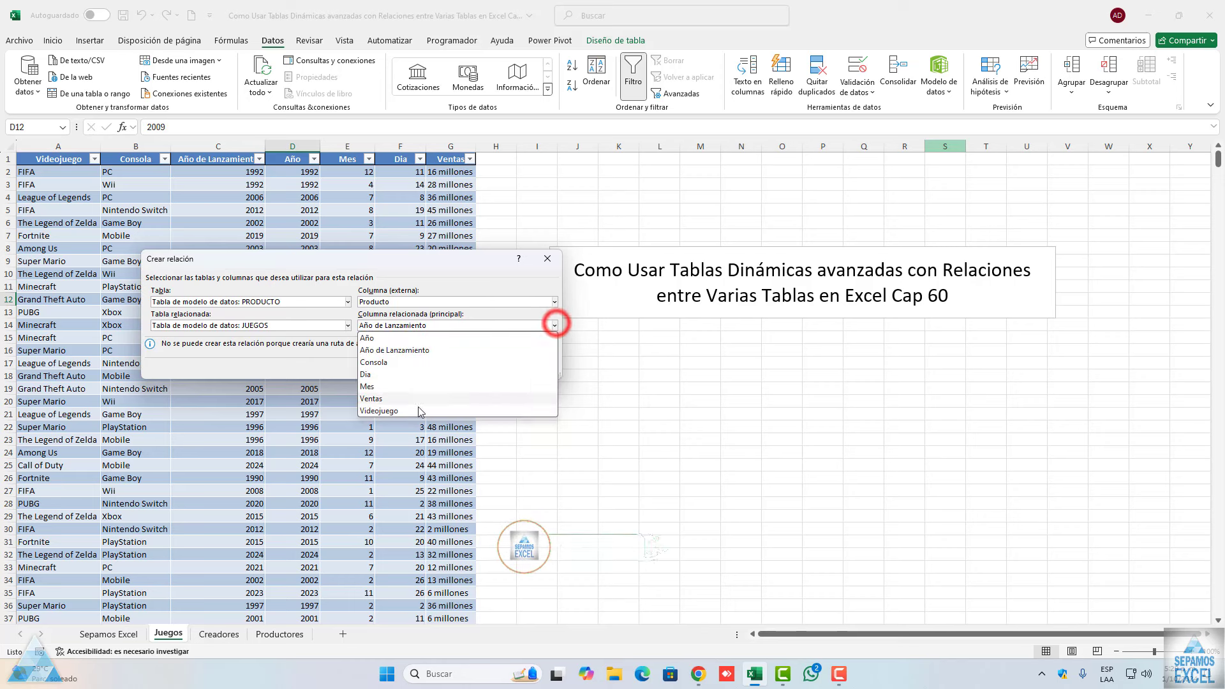
click(413, 407)
click(554, 326)
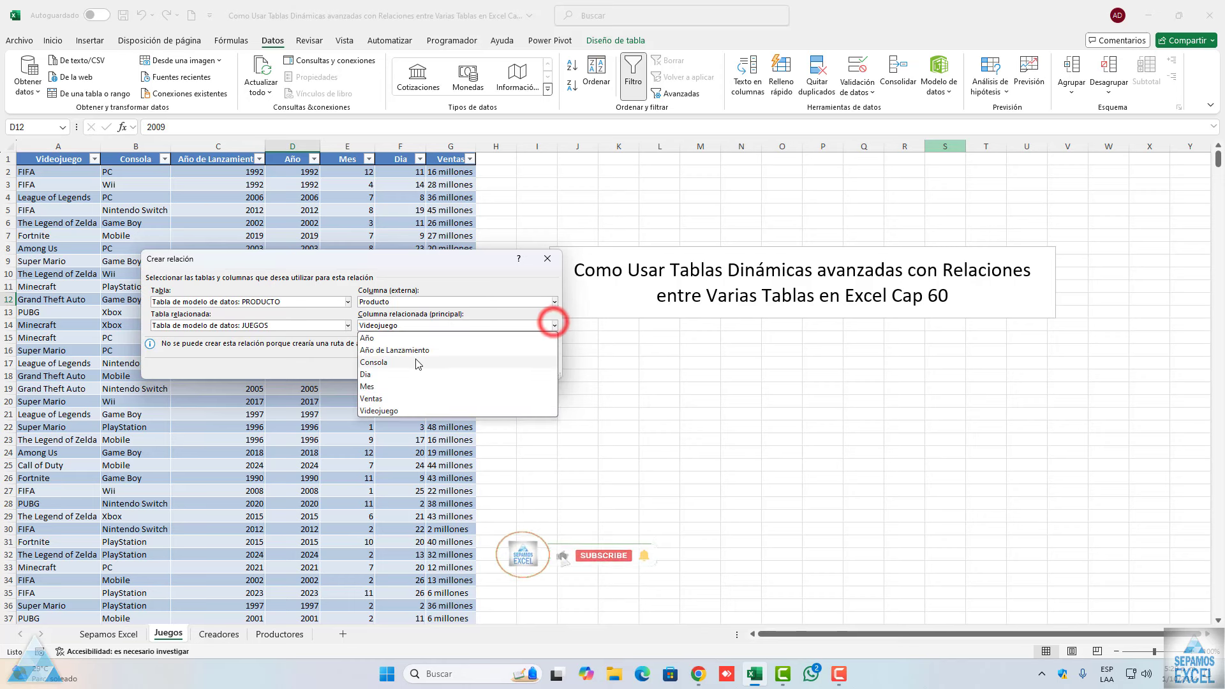
click(264, 369)
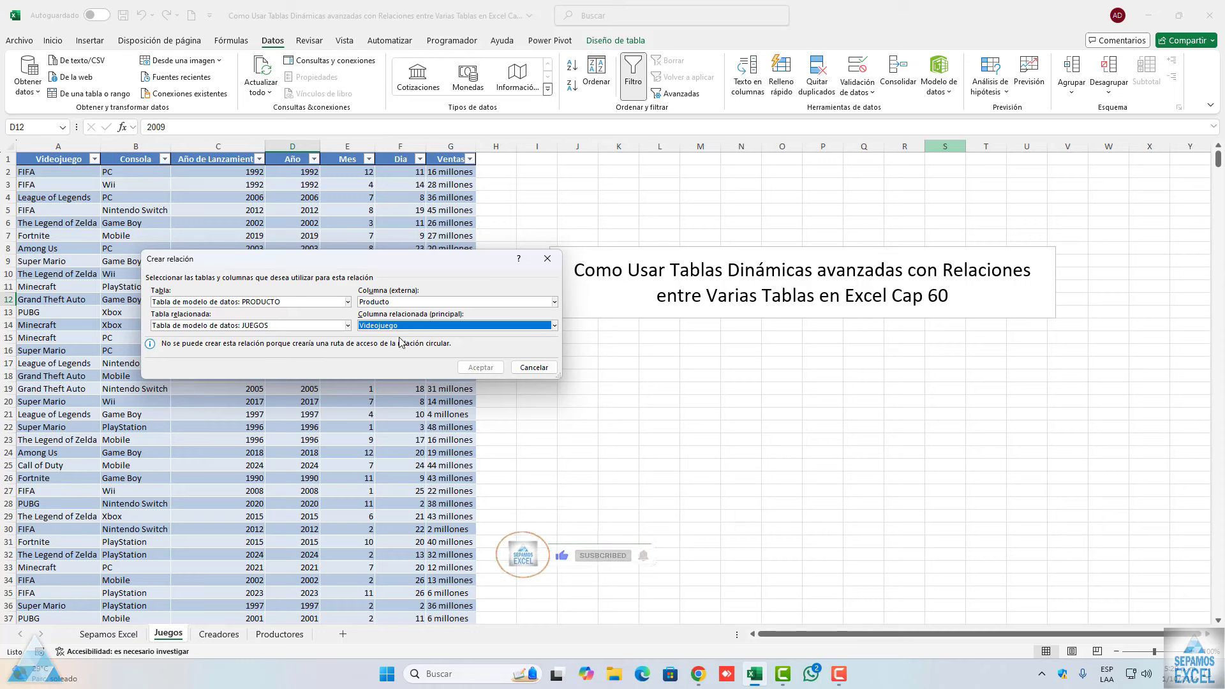
click(527, 369)
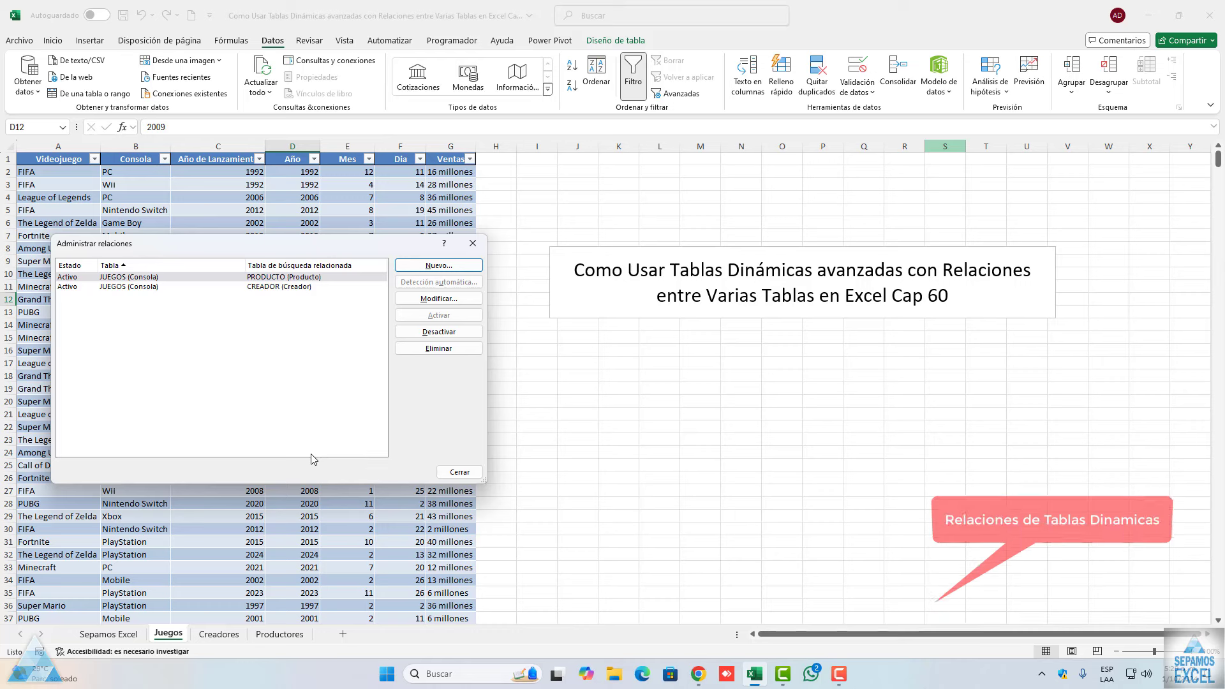
- Review the JUEGOS–PRODUCTO relationship without changes and close the relationships manager
click(415, 303)
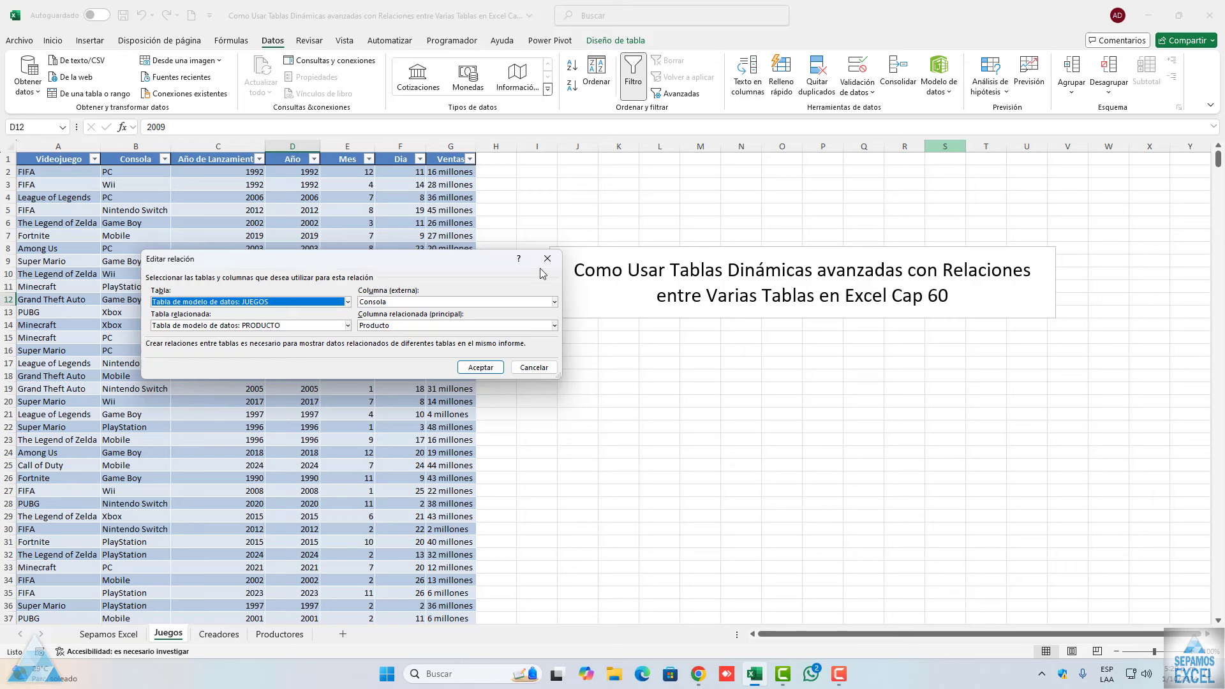
click(546, 270)
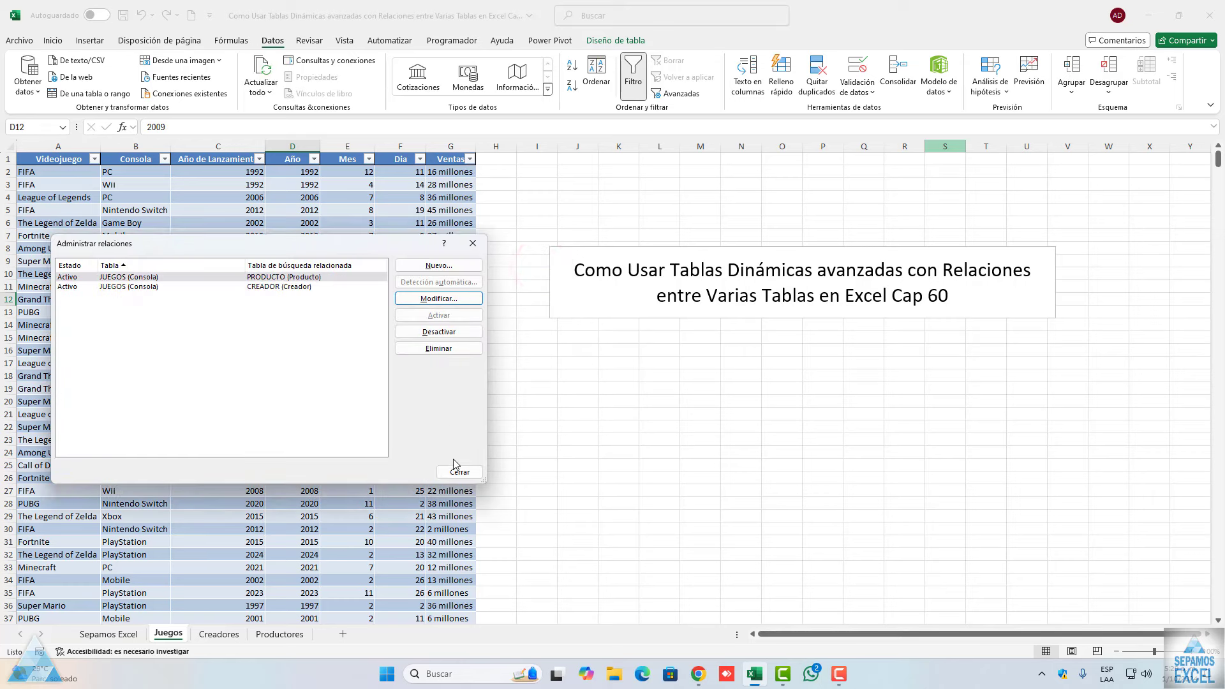
click(473, 243)
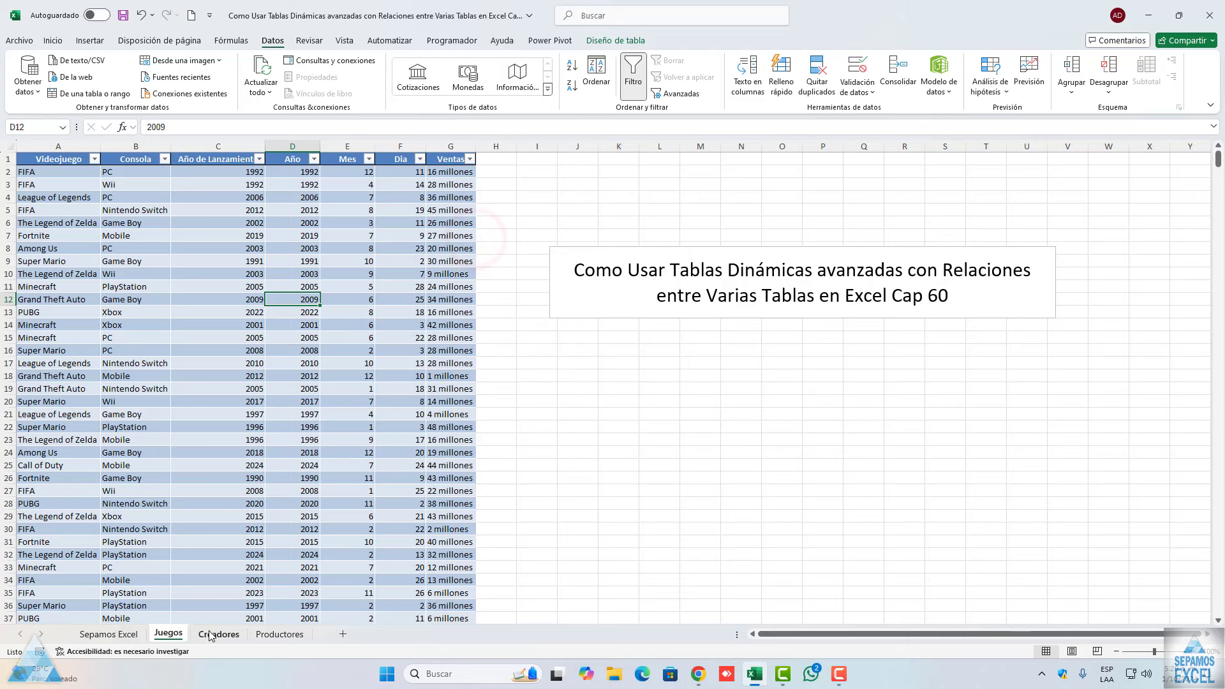
click(210, 634)
- Insert a PivotTable from the CREADOR table on the Creadores sheet onto a new worksheet
click(169, 633)
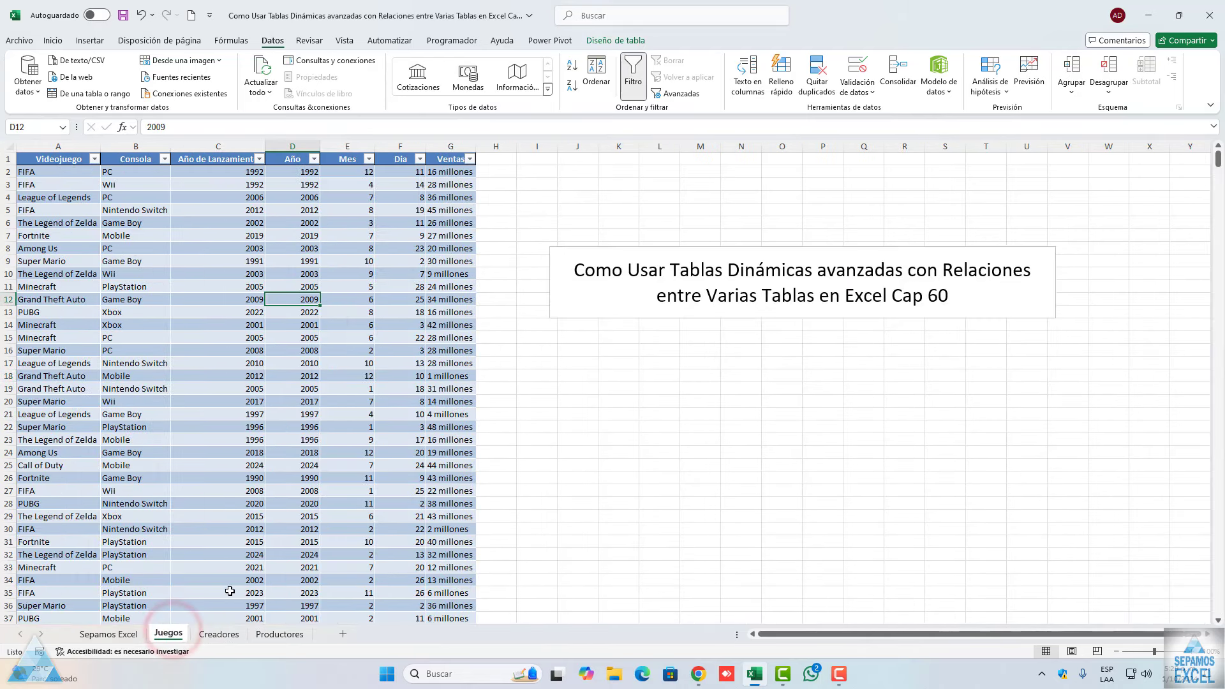
click(218, 634)
click(39, 171)
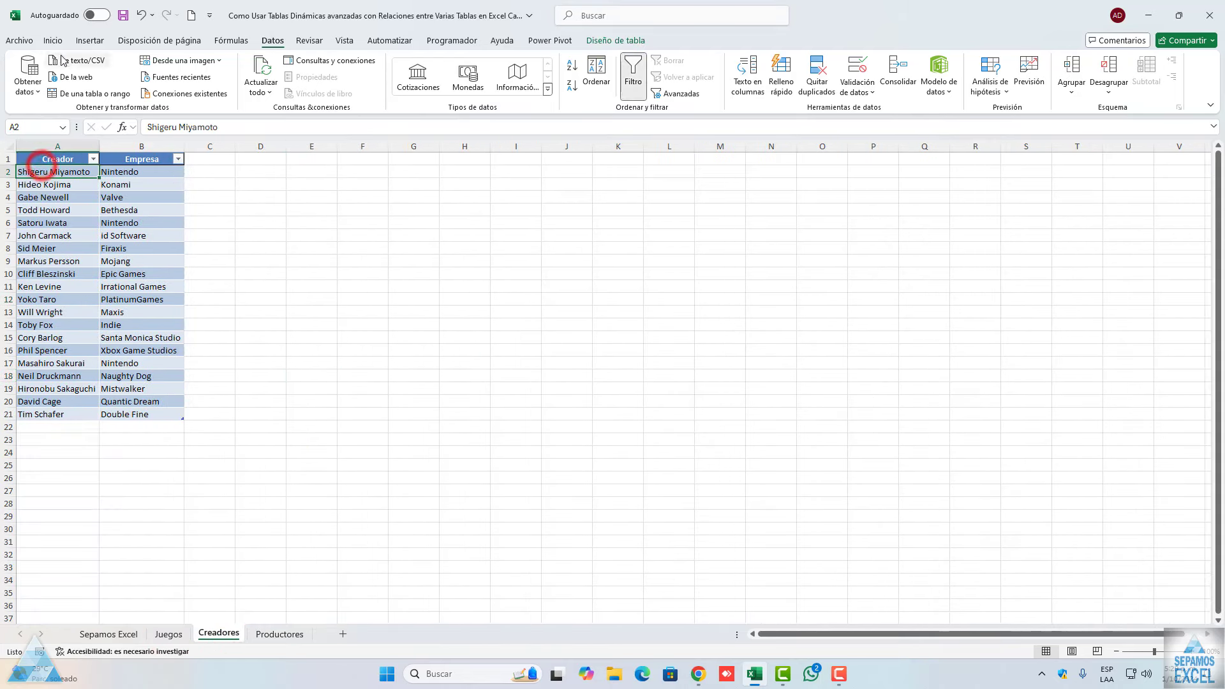
click(91, 41)
click(30, 65)
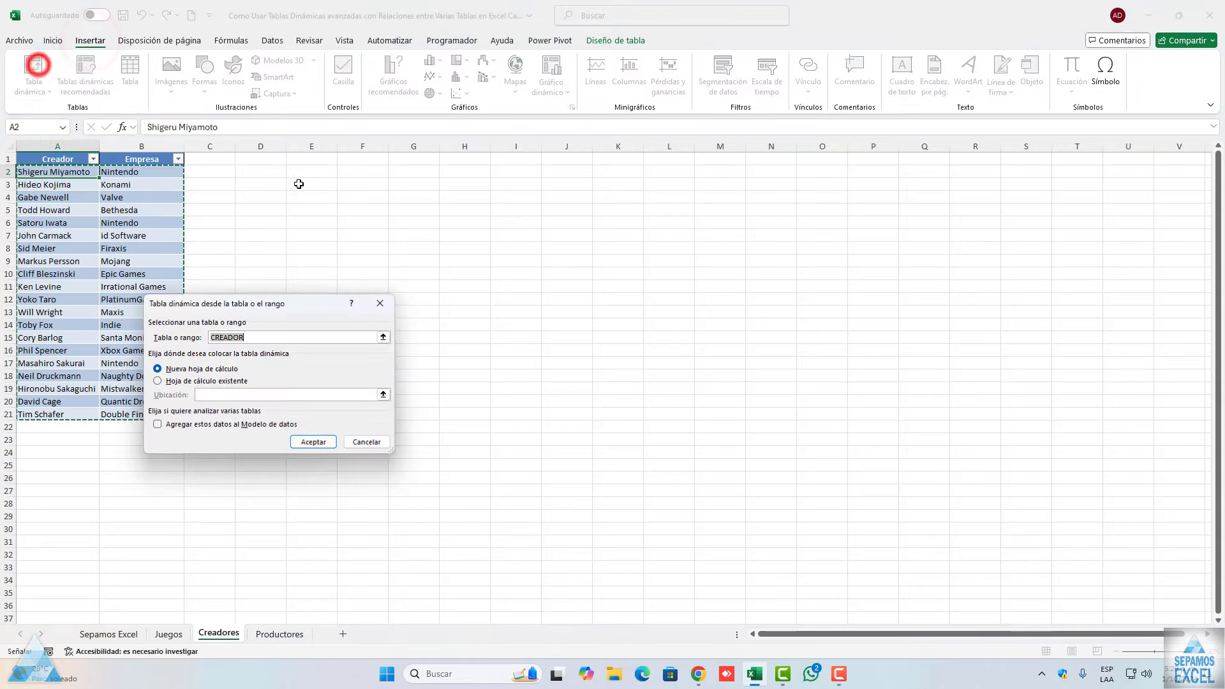
click(297, 443)
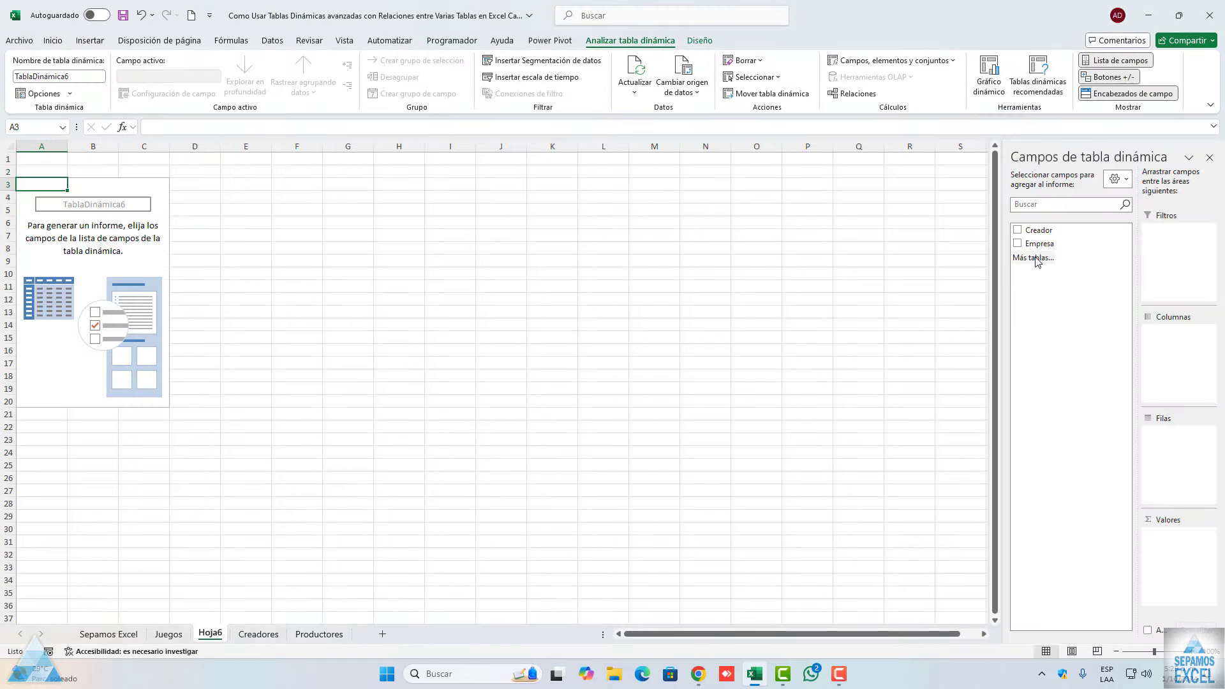
- Show all data model tables in the field list and expand the JUEGOS and CREADOR fields
click(1033, 258)
click(328, 392)
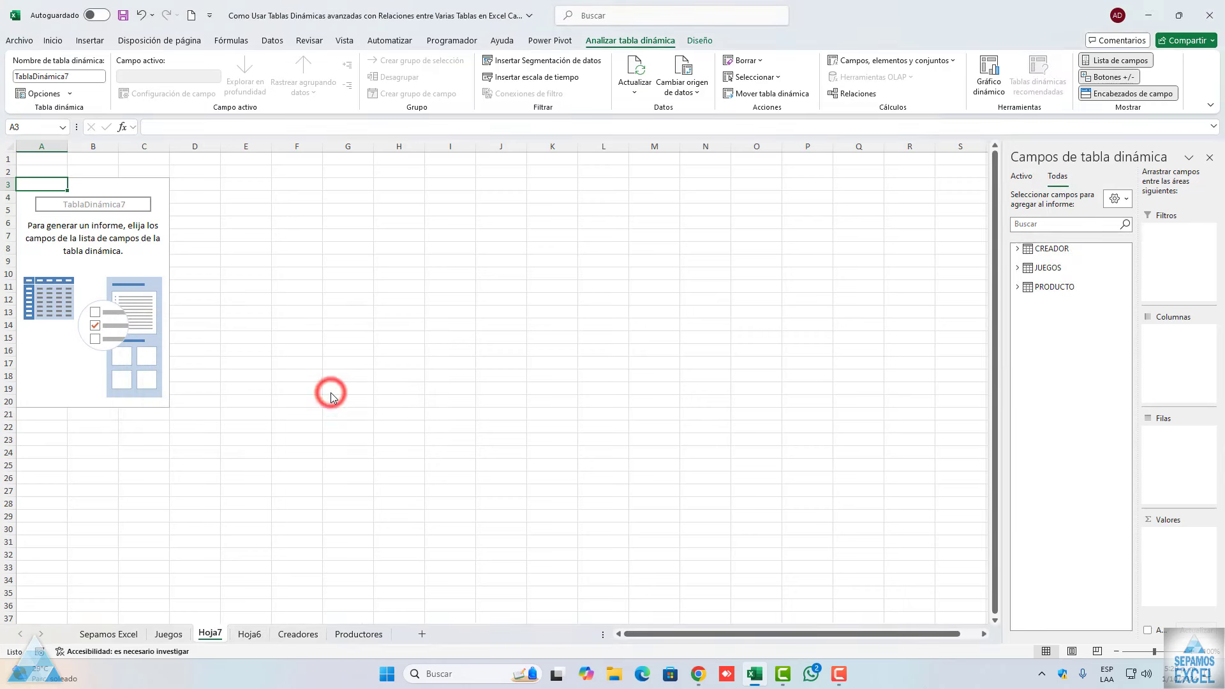
click(1017, 267)
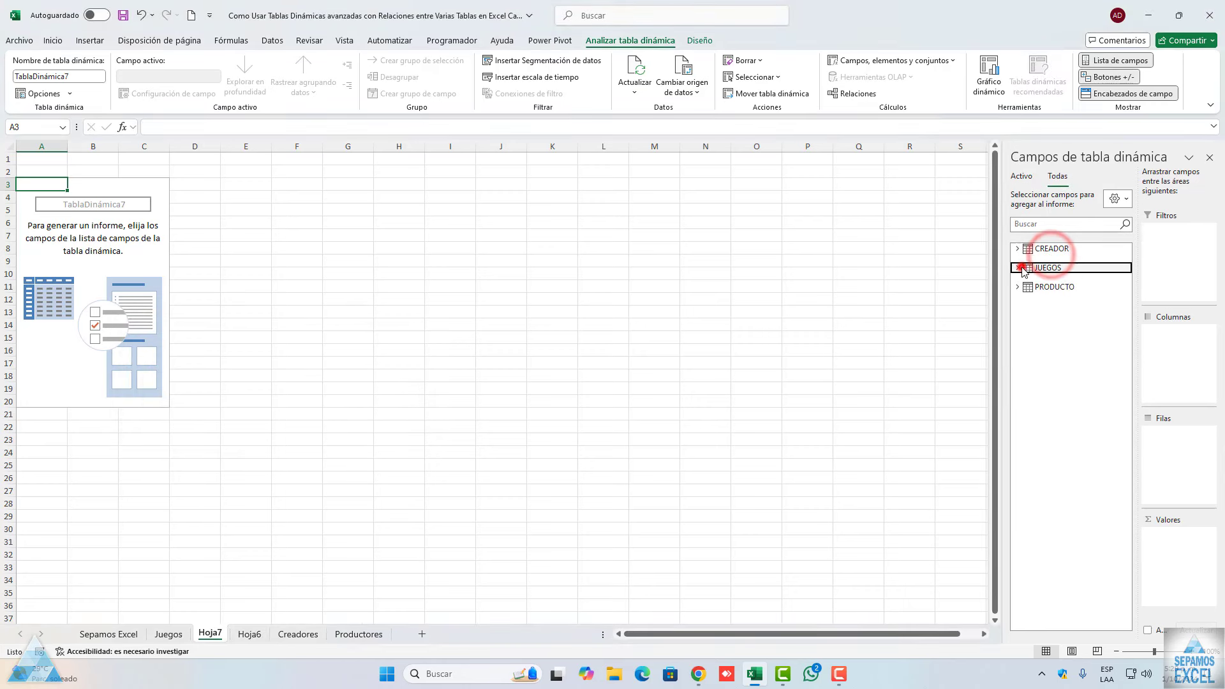
click(1017, 248)
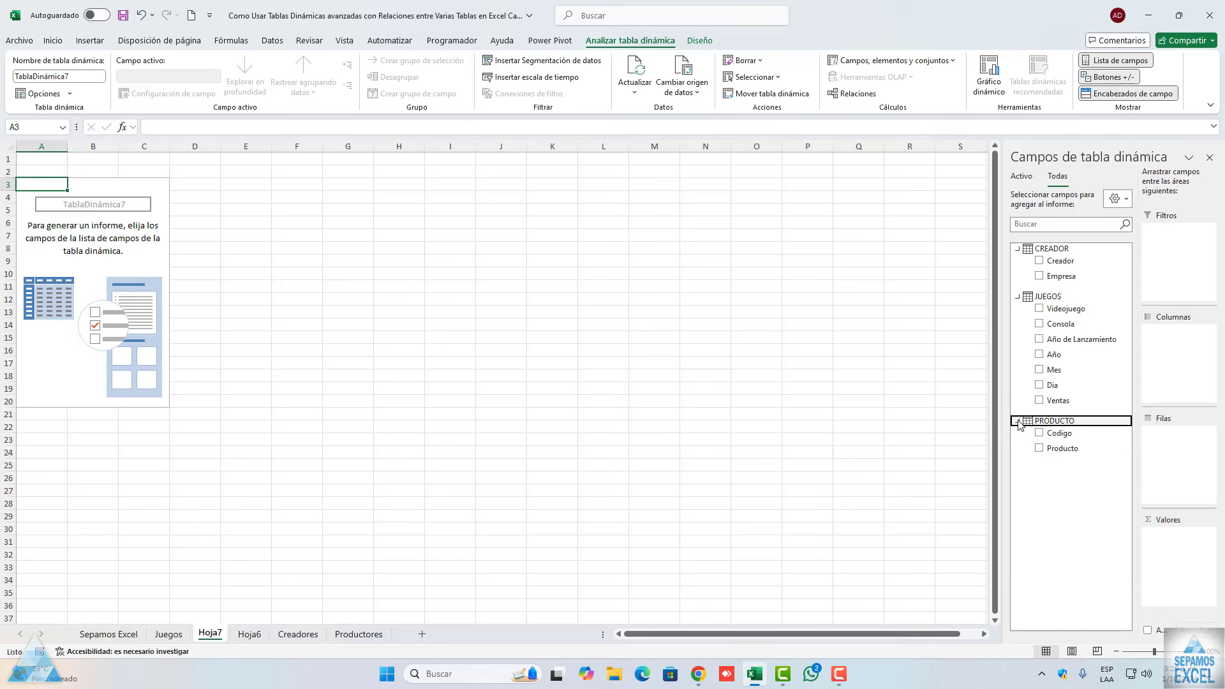
- Add Videojuego and Empresa as rows, briefly try Codigo as a value, then remove it
click(1039, 309)
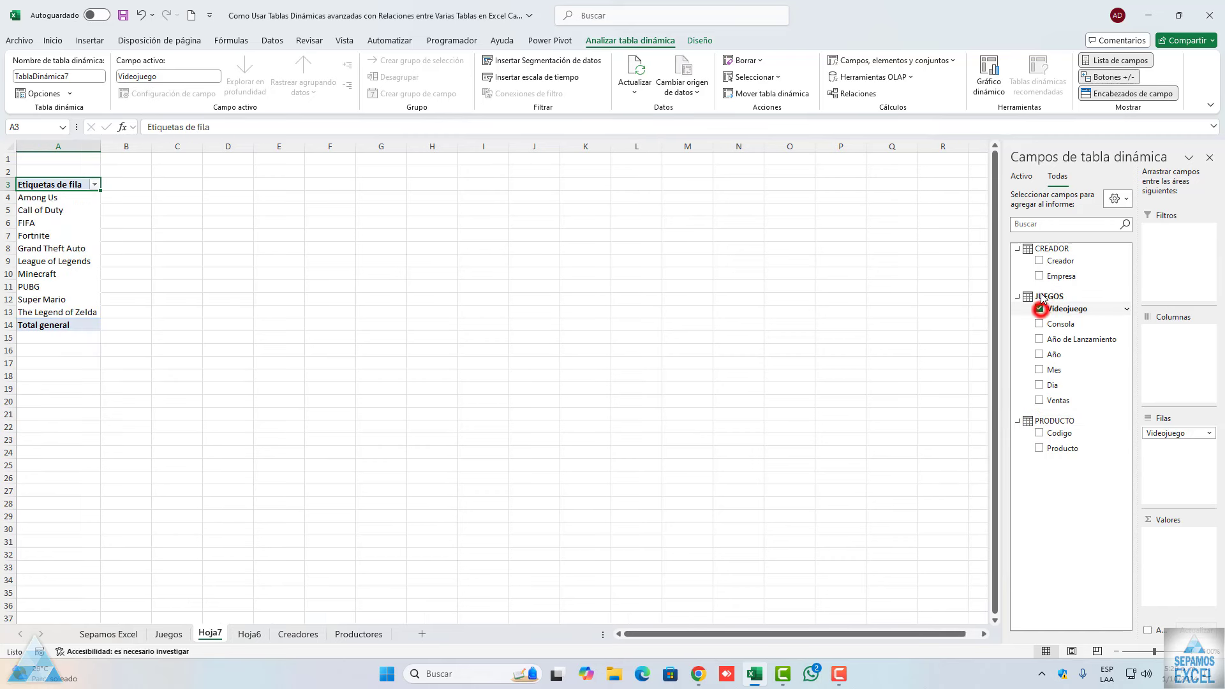
click(1040, 276)
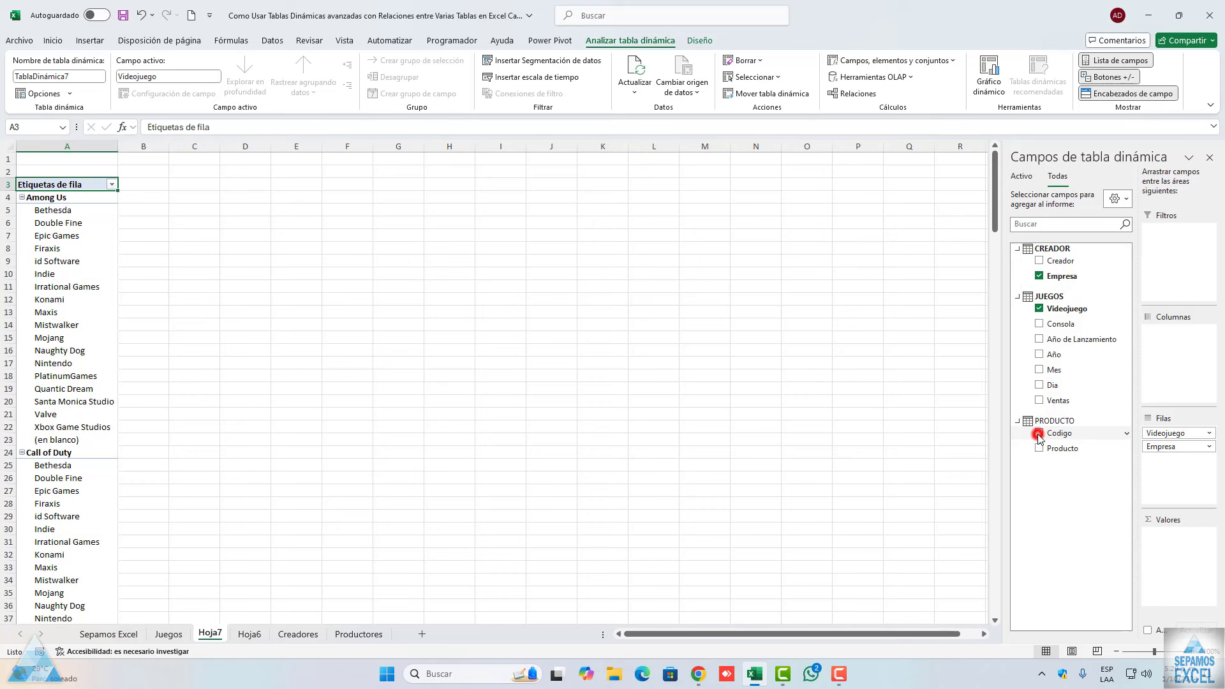
click(1038, 434)
scroll(226, 374, down, 6)
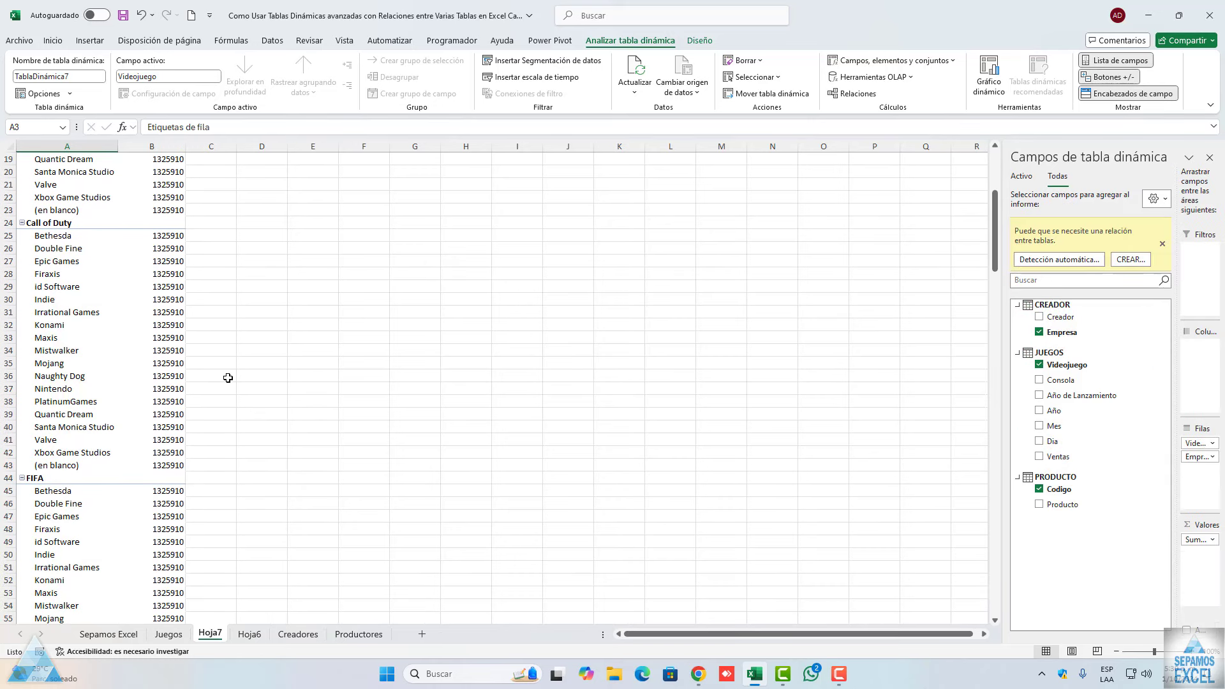
scroll(224, 374, up, 6)
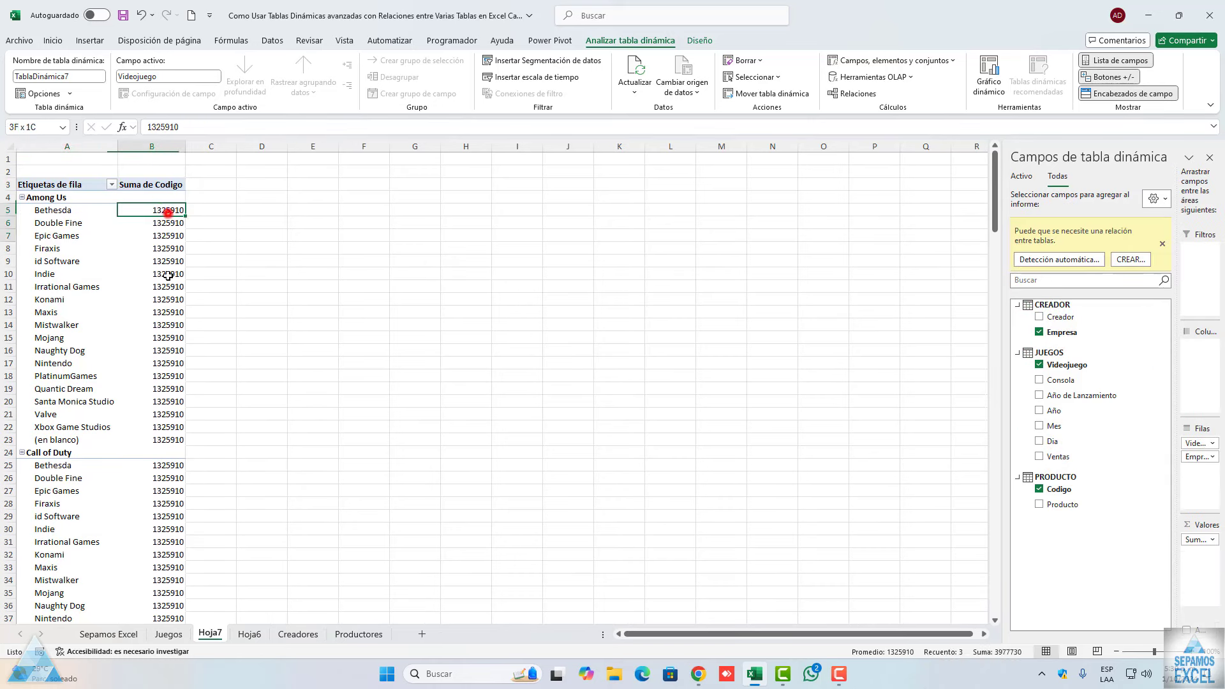
drag(164, 211, 159, 452)
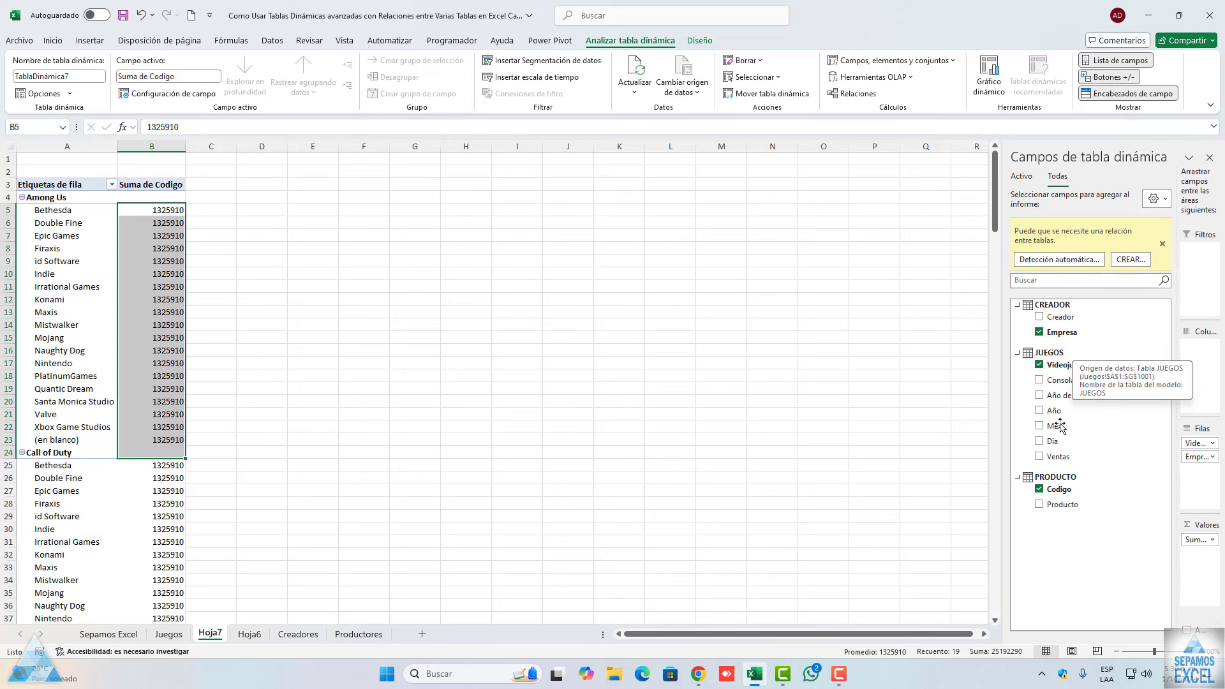
click(1039, 490)
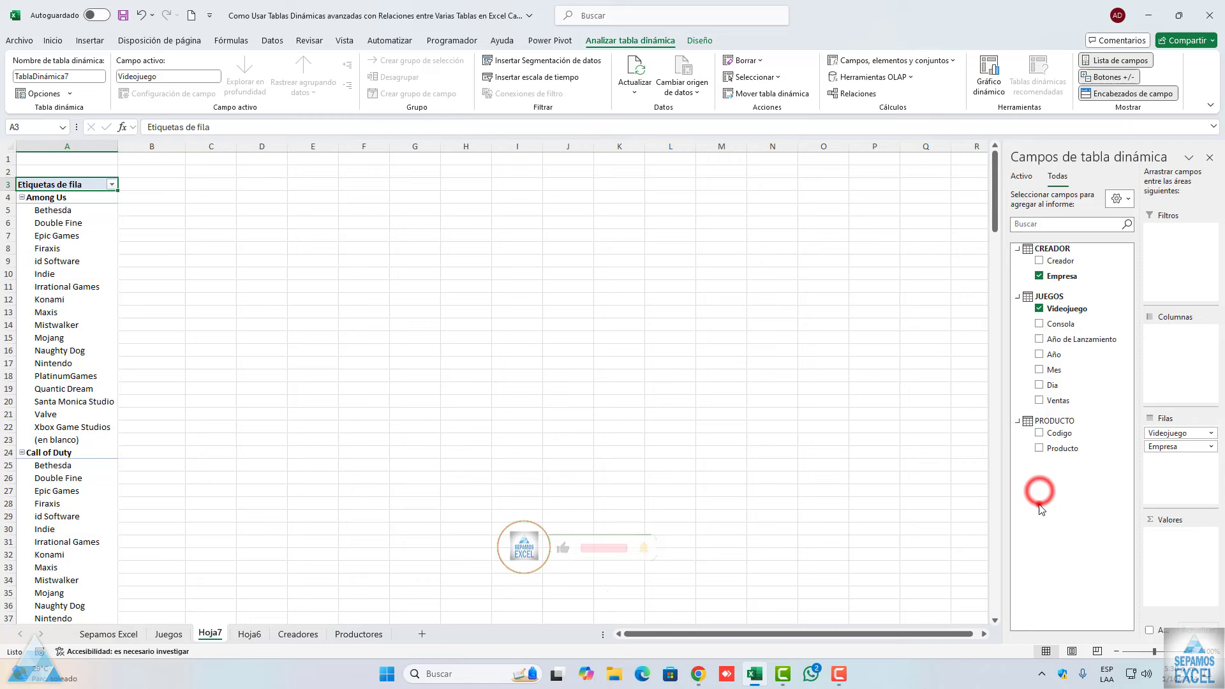
- Try Producto as a count value, dismiss the missing-relationship warning, and remove Producto
click(1039, 449)
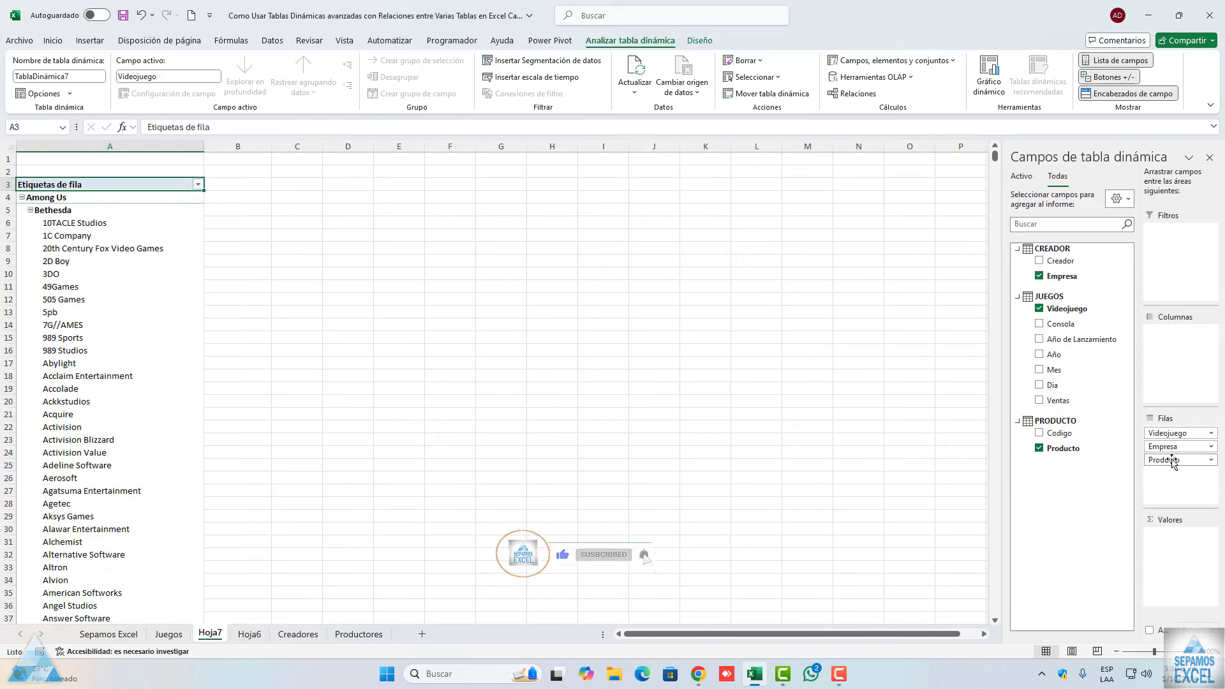
drag(1169, 459, 1174, 555)
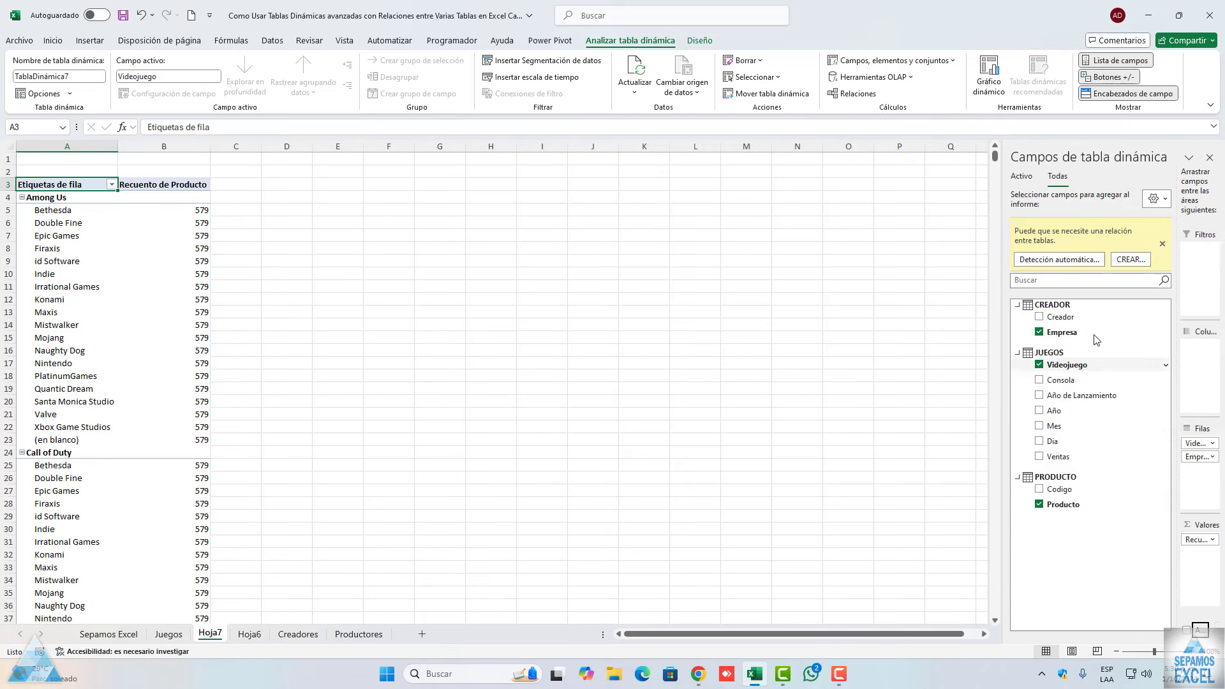
click(1162, 244)
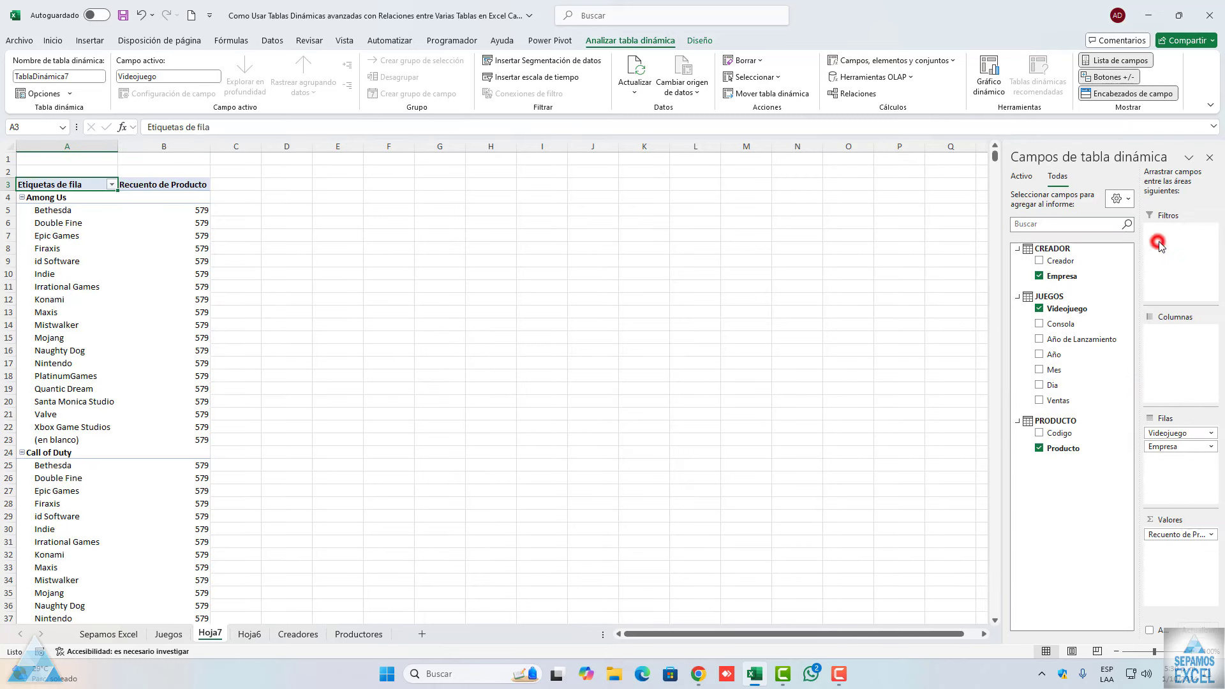
click(1040, 448)
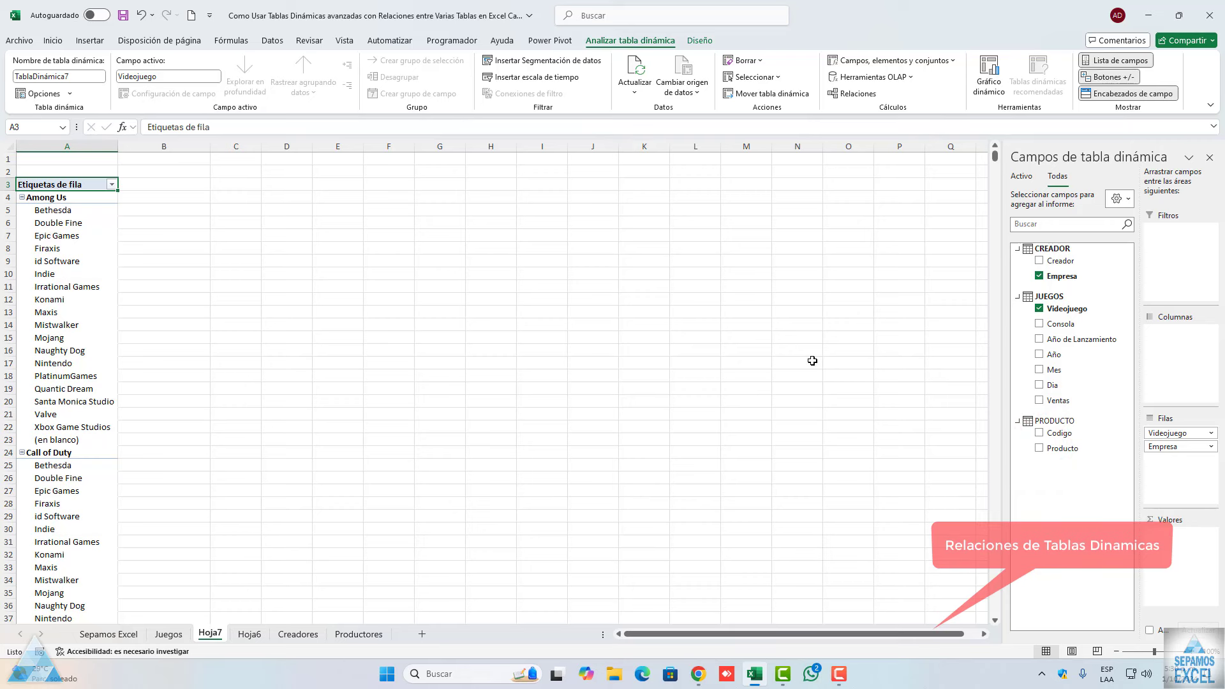
- Add sums of Año, Mes, Dia and Año de Lanzamiento, and nest Consola under each game
click(1039, 355)
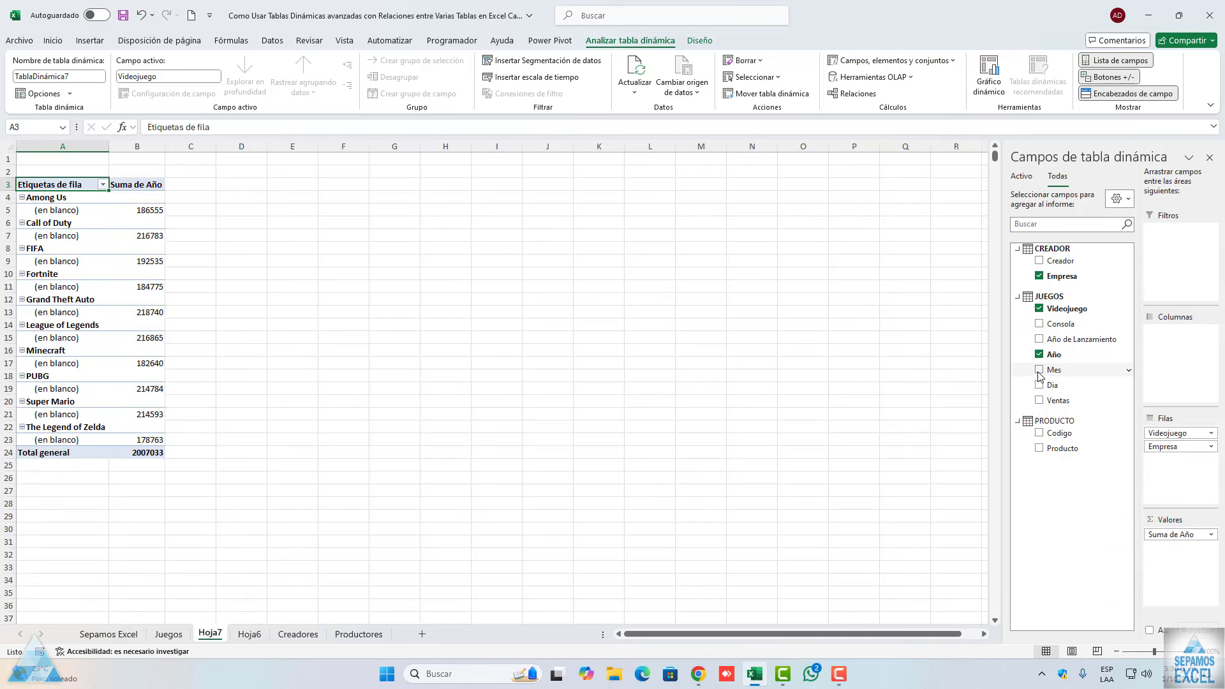
click(1039, 370)
click(1039, 385)
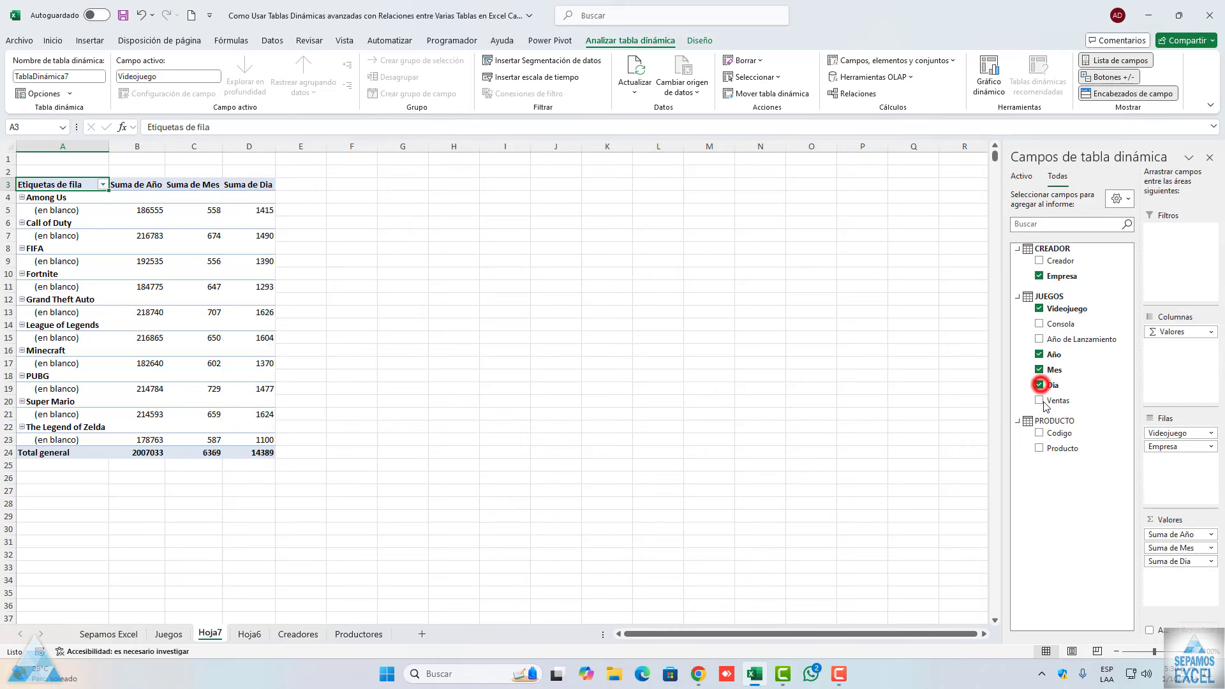
click(1040, 401)
click(1039, 401)
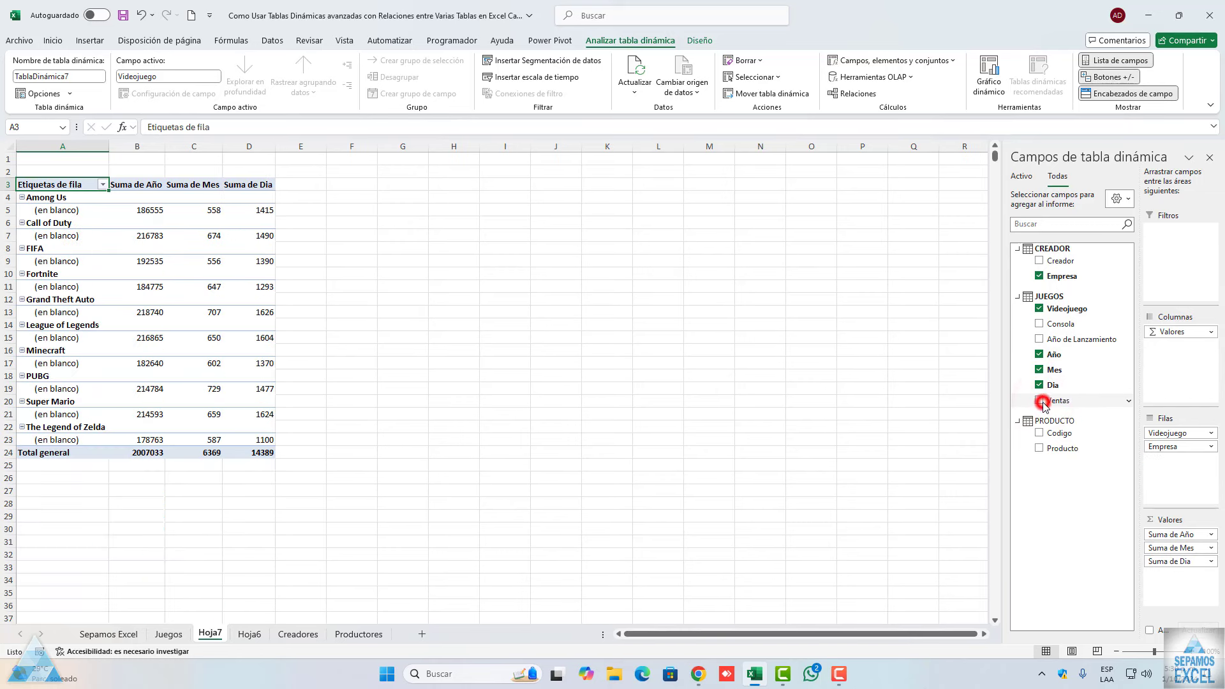
click(1039, 340)
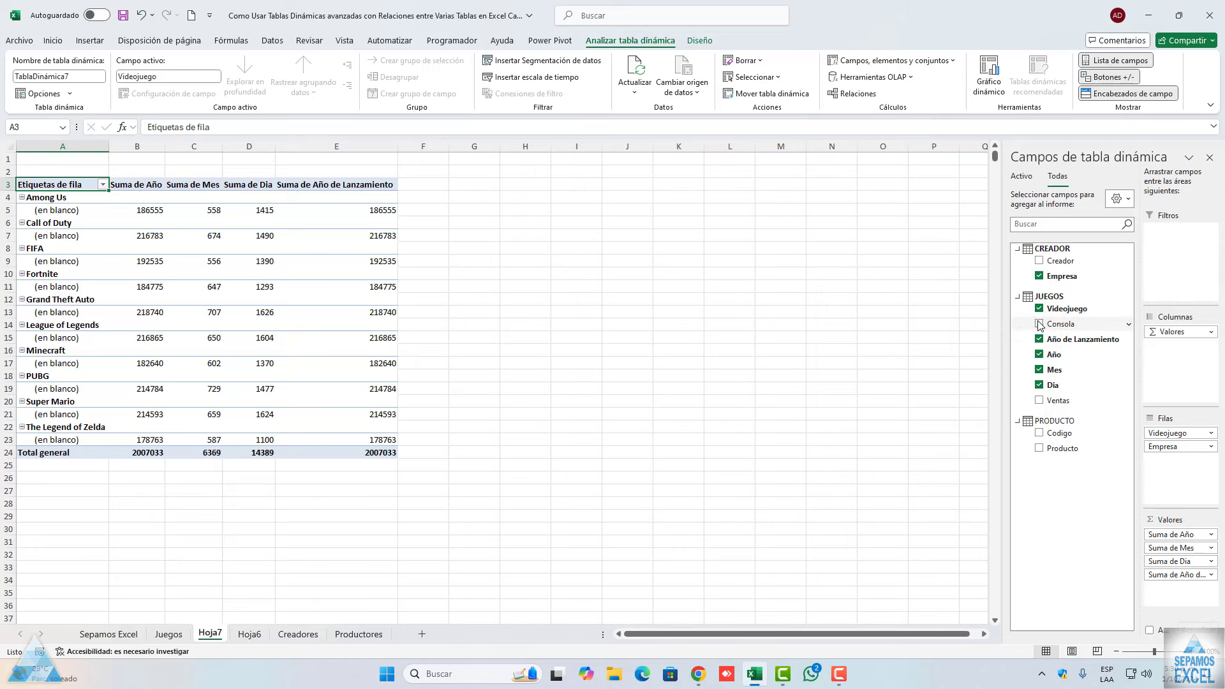
click(1039, 324)
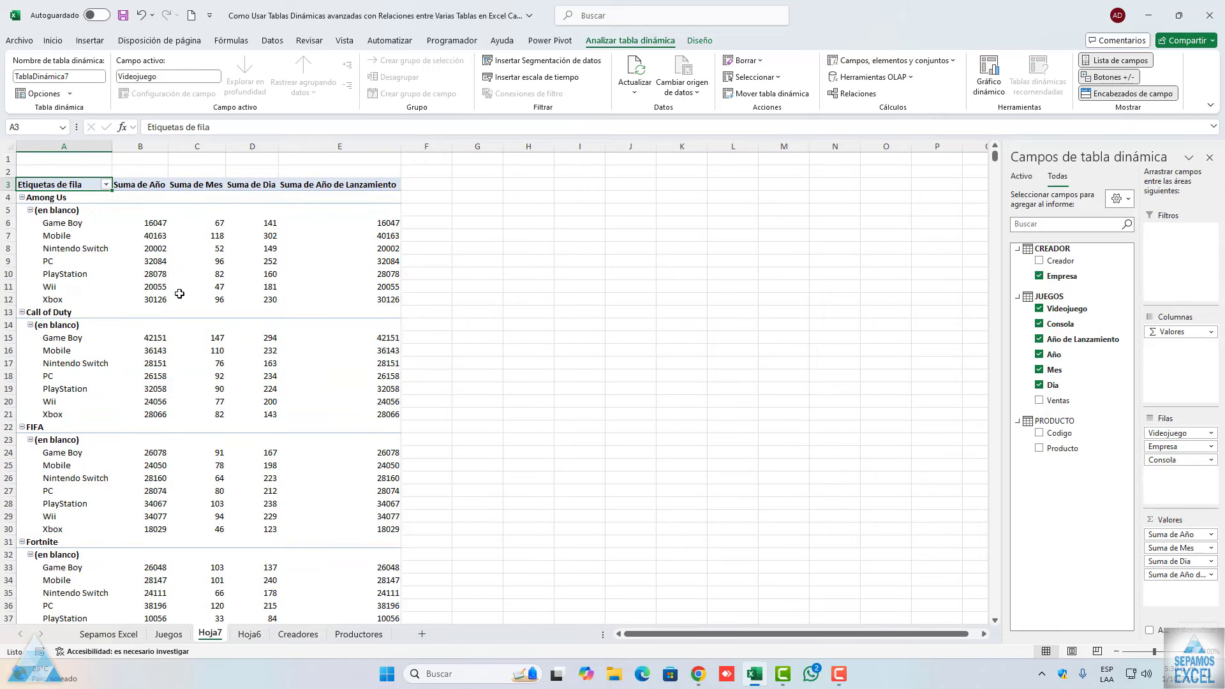
scroll(204, 311, down, 5)
scroll(203, 312, down, 1)
scroll(203, 311, up, 5)
scroll(179, 268, up, 1)
- Add Producto as the outermost row grouping and drop Empresa from the rows
click(1039, 448)
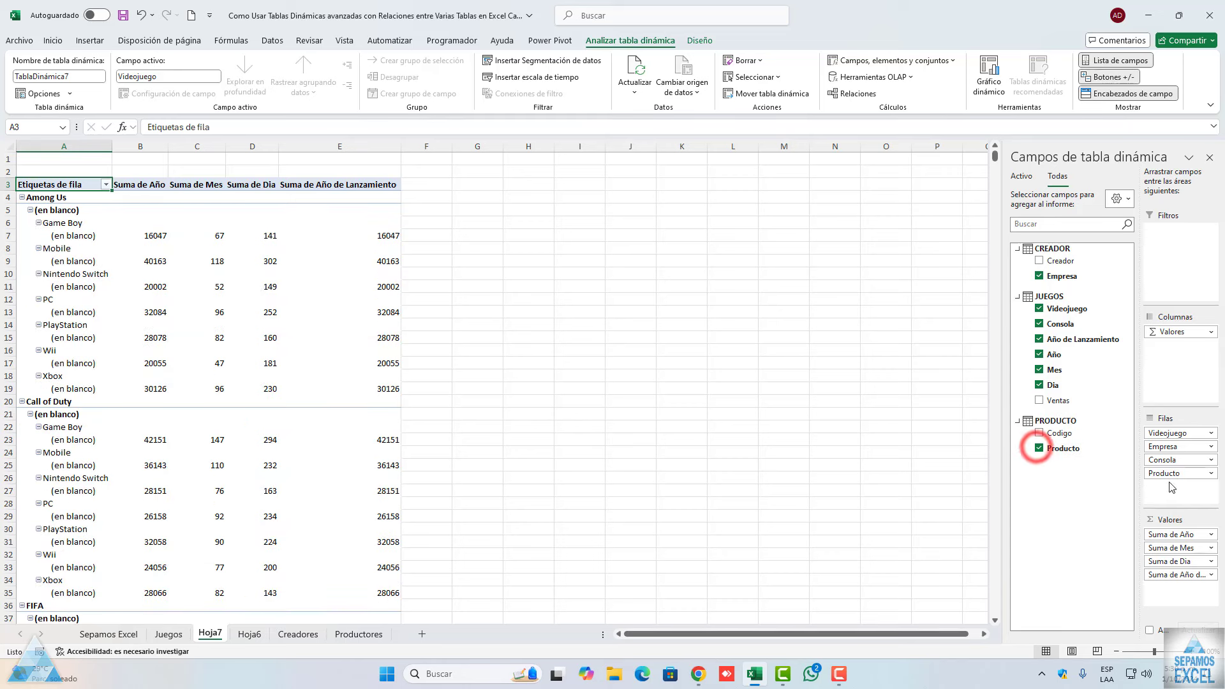
click(1039, 277)
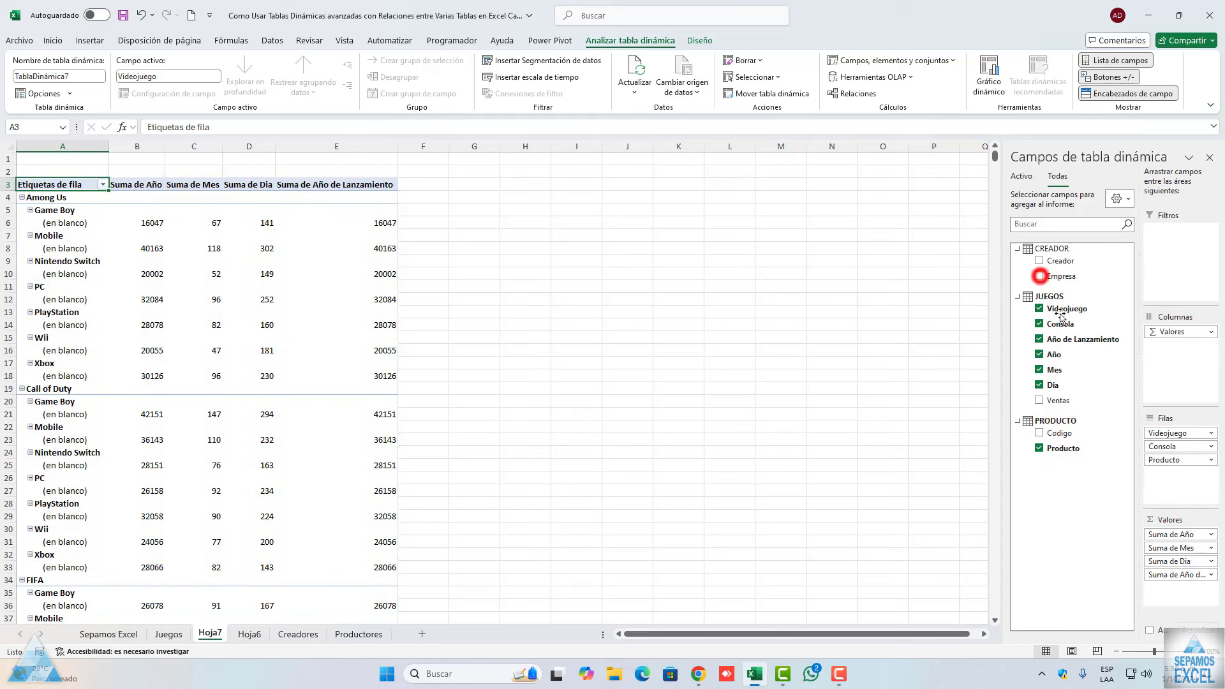
drag(1157, 460, 1165, 431)
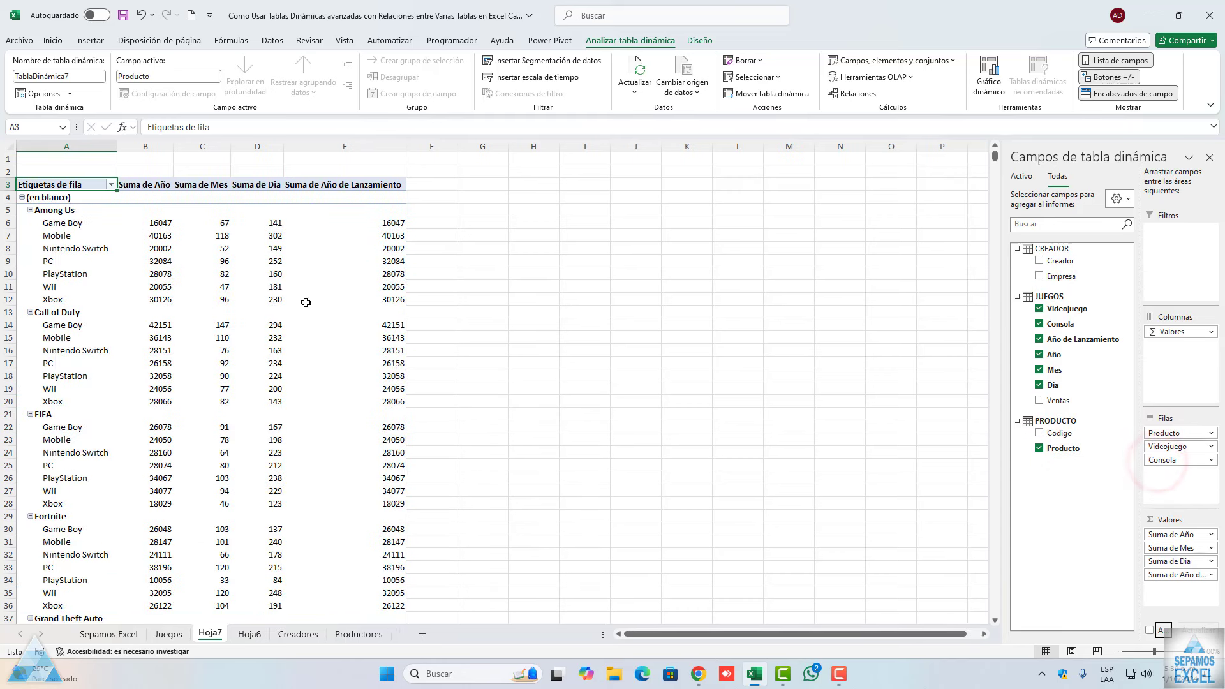
mouse_move(302, 326)
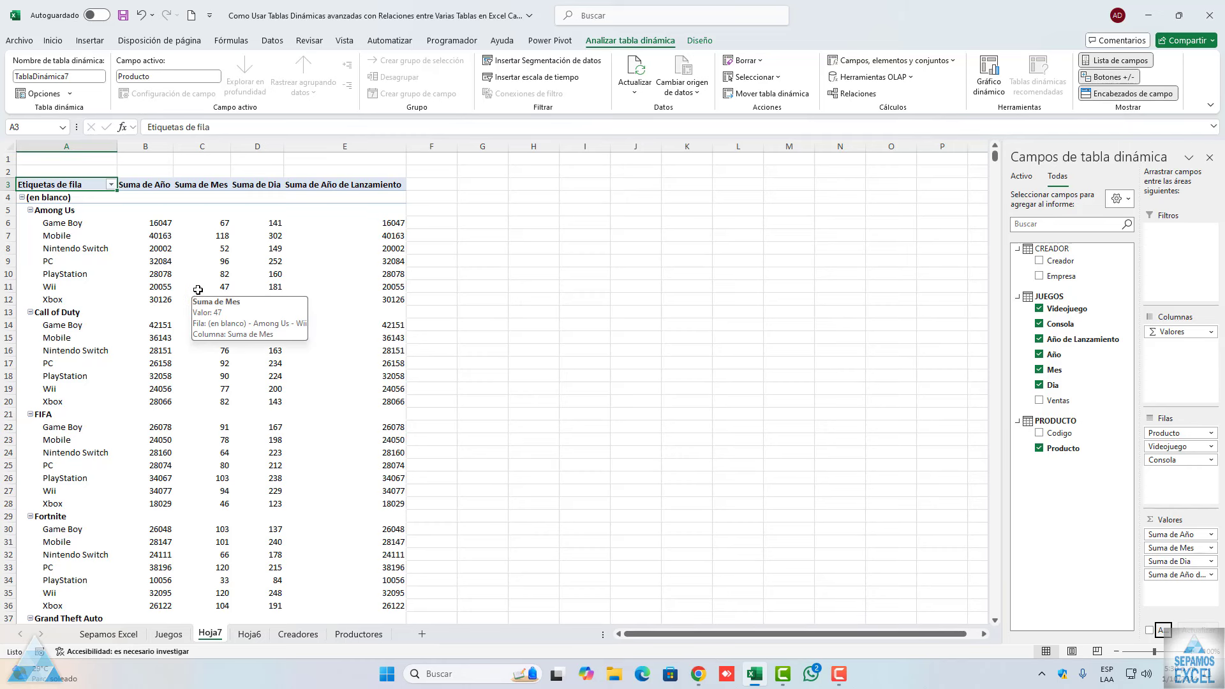
mouse_move(382, 325)
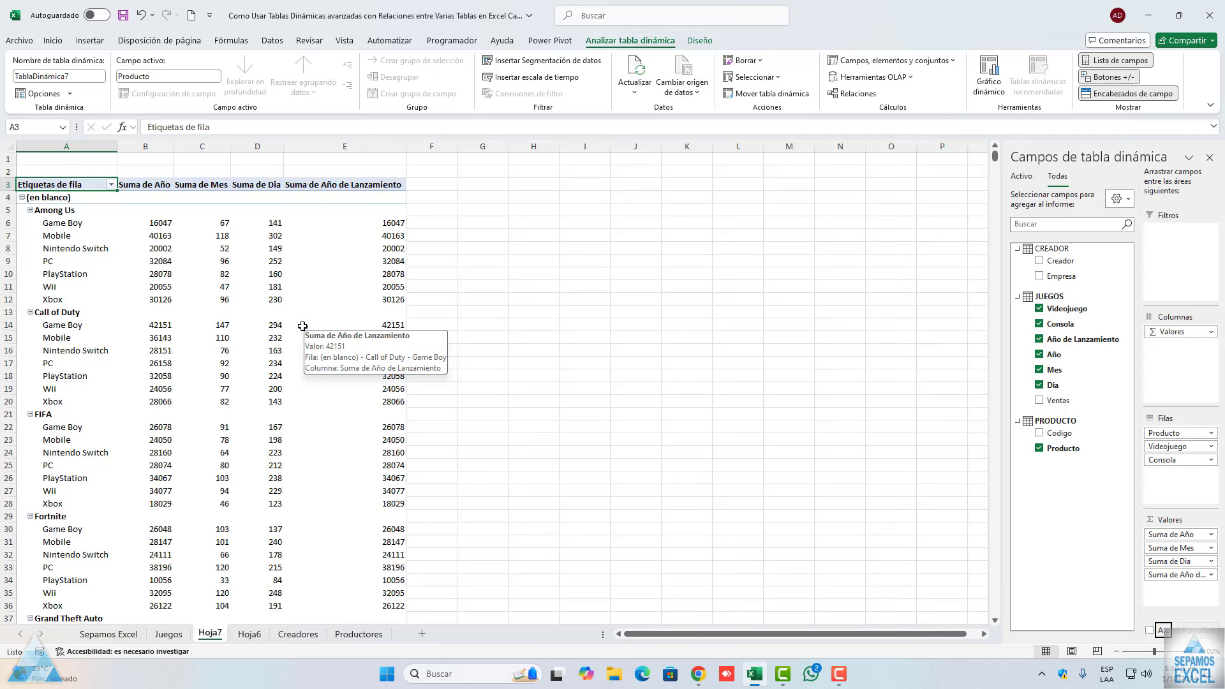
- Open Datos > Modelo de datos > Relaciones and move the Administrar relaciones window into clear view
click(272, 41)
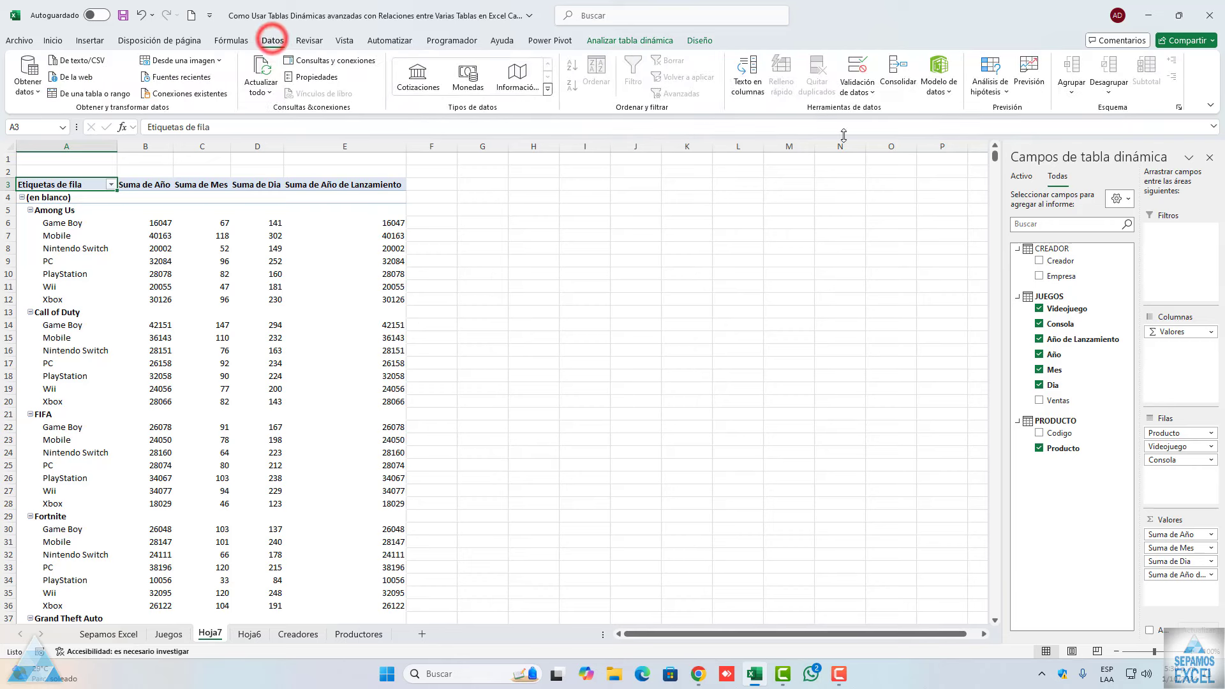
click(949, 96)
click(949, 146)
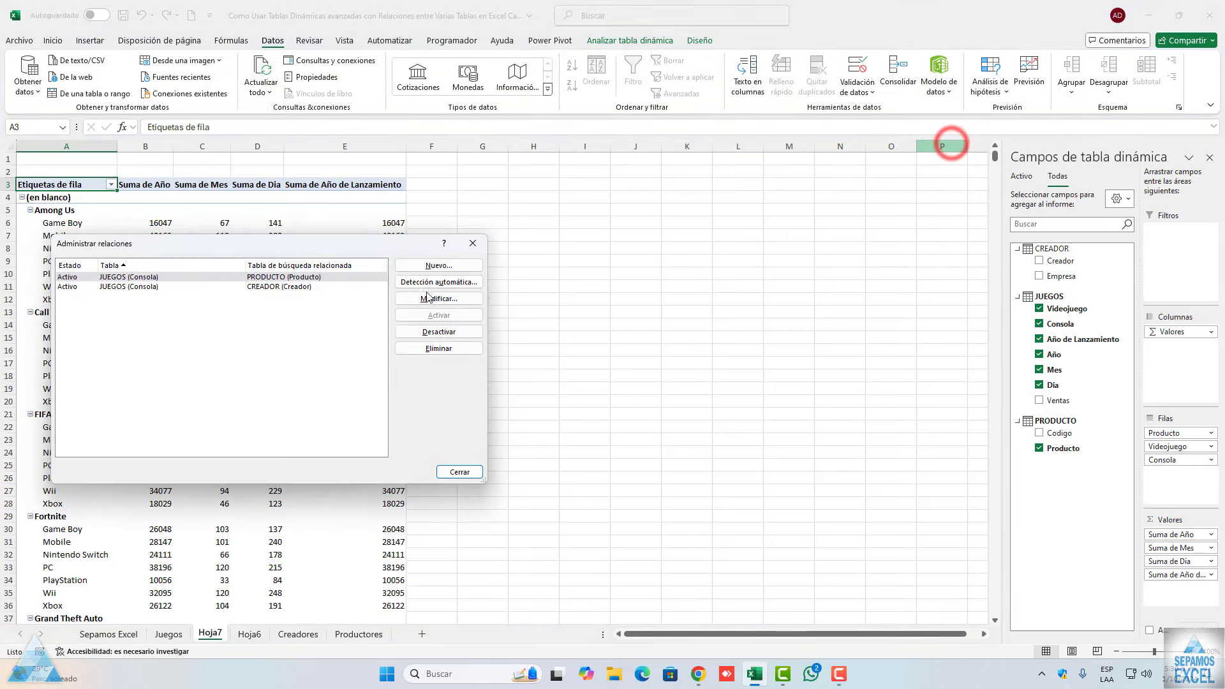
drag(257, 254, 371, 280)
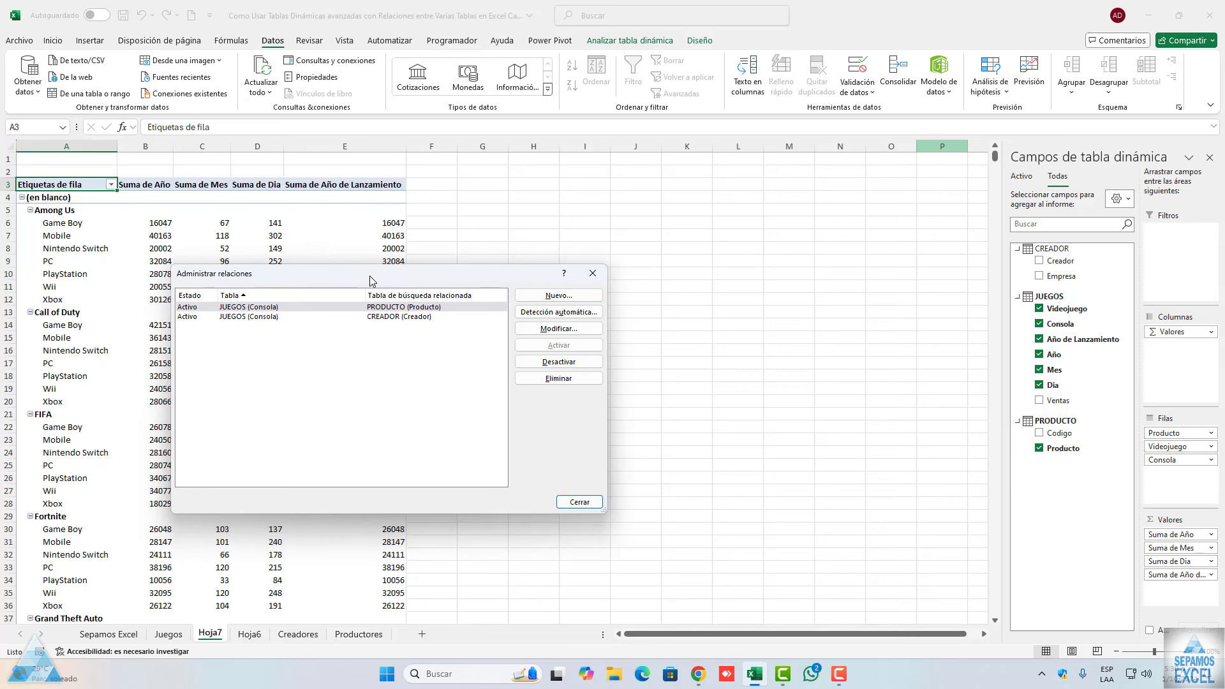